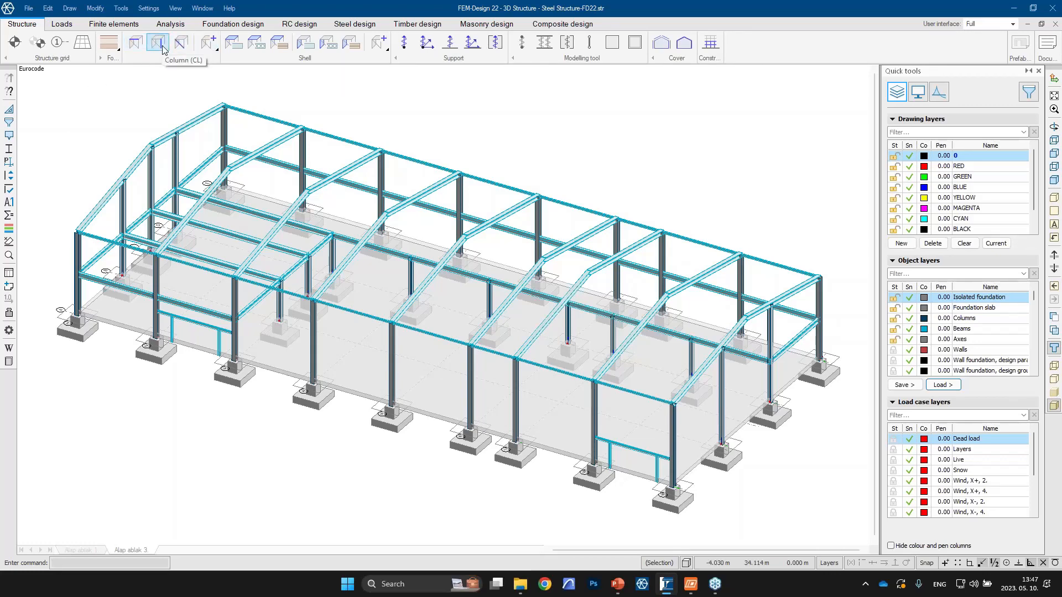
Show the hall model's soil, supports, point connections and covers by starting their defining commands in turn.
left_click(256, 42)
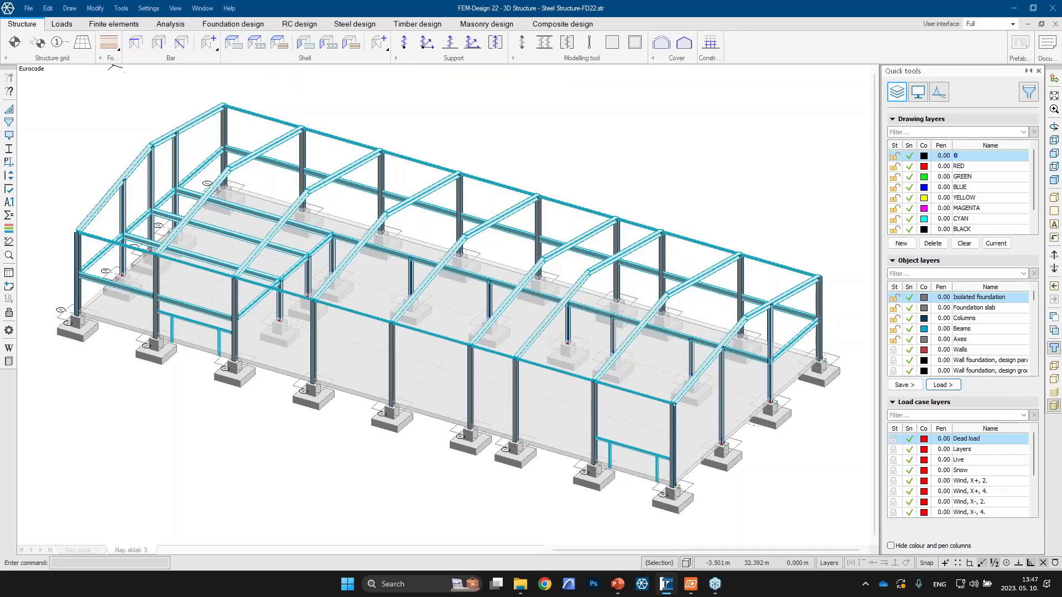
left_click(112, 50)
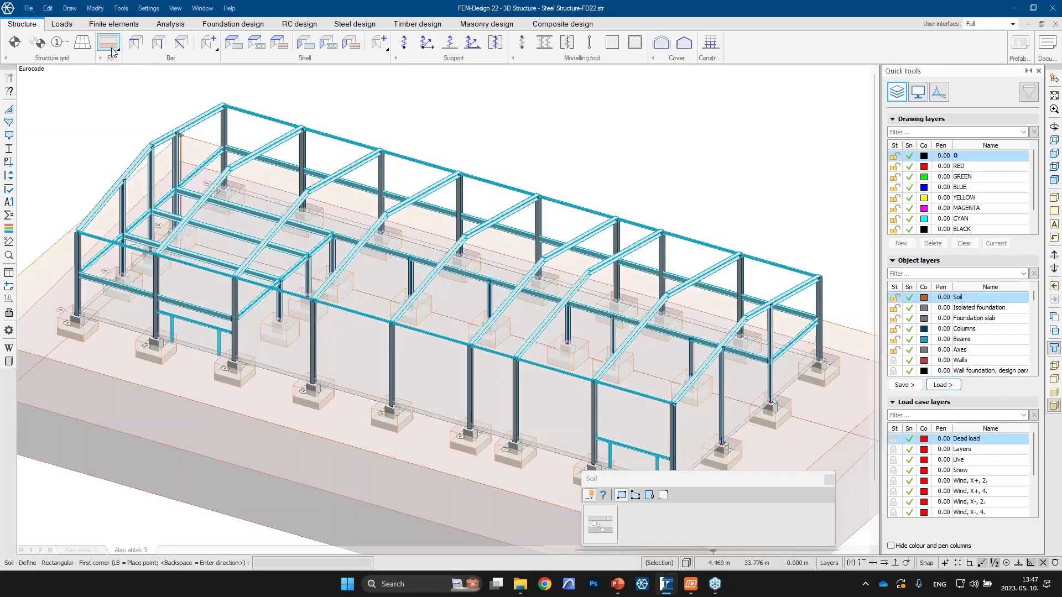
left_click(118, 51)
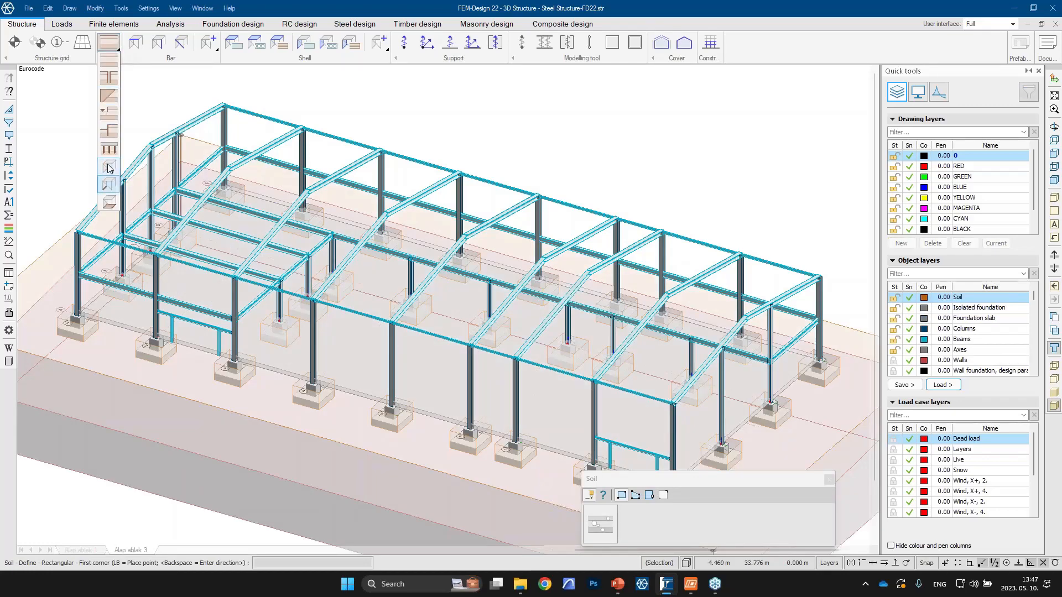
left_click(110, 62)
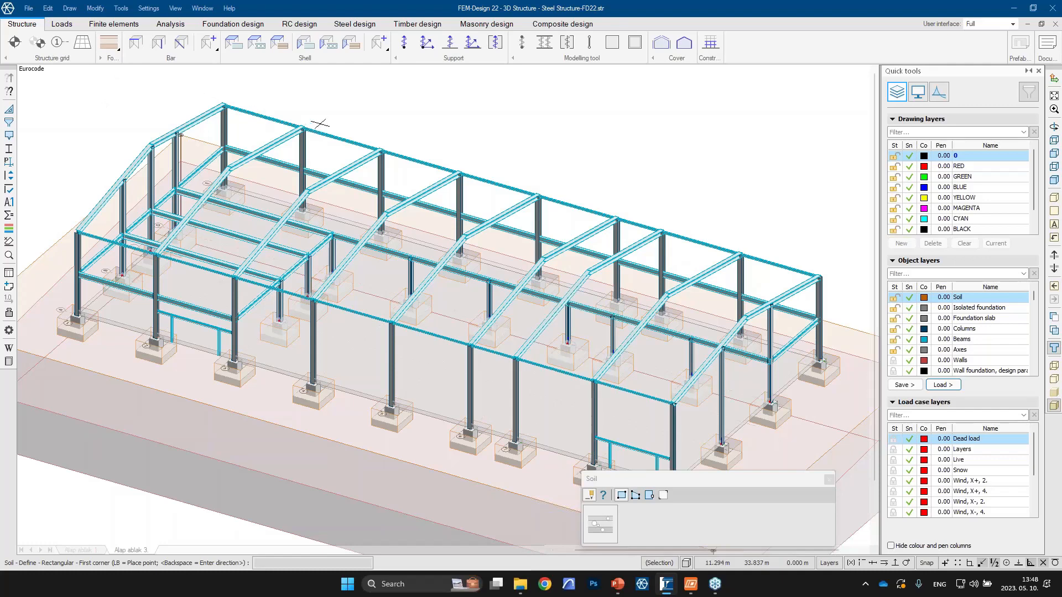
left_click(426, 42)
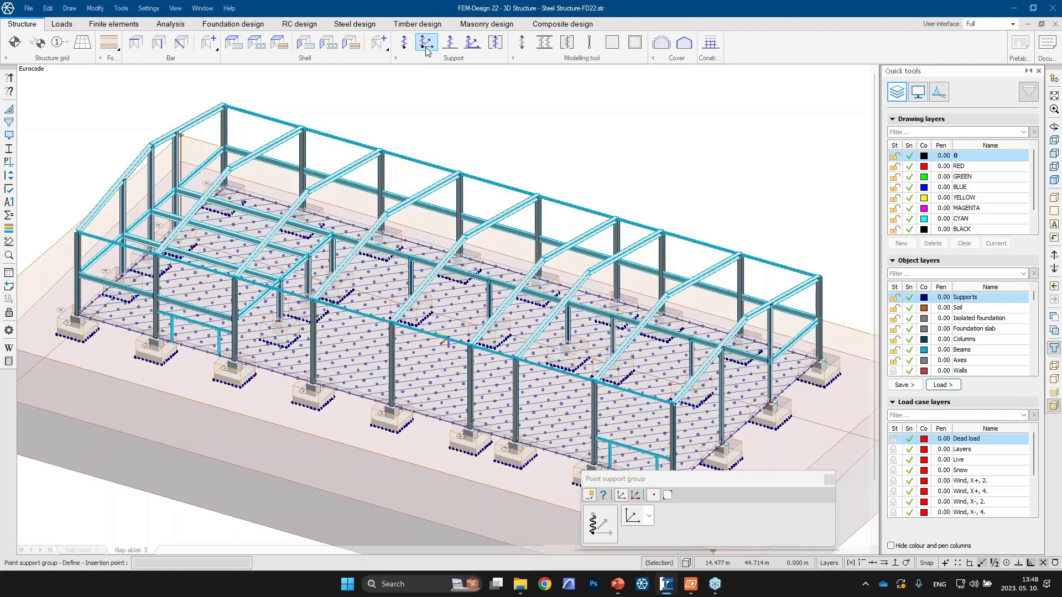
left_click(522, 44)
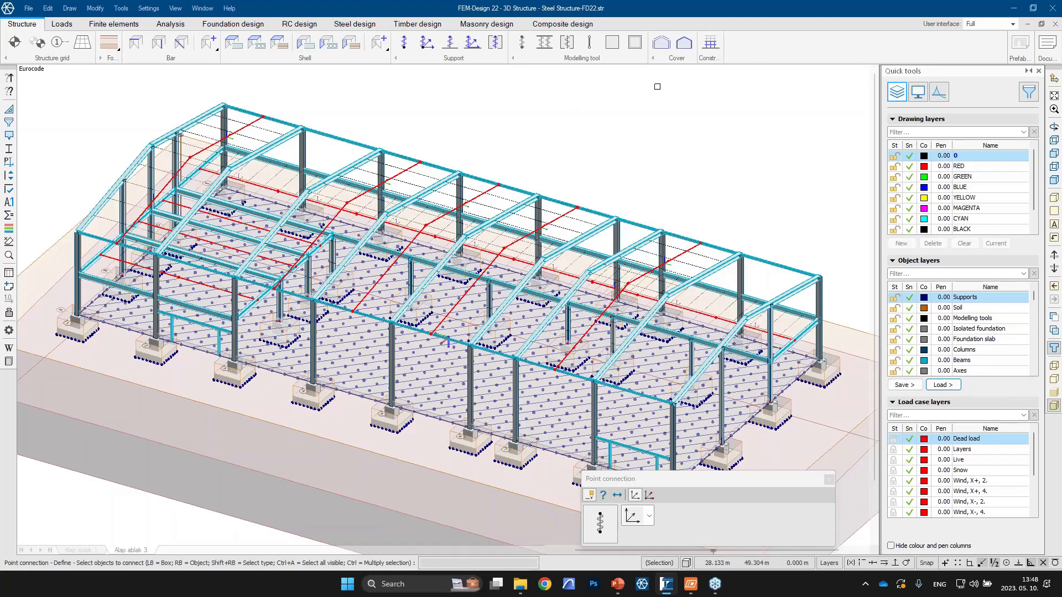
left_click(660, 45)
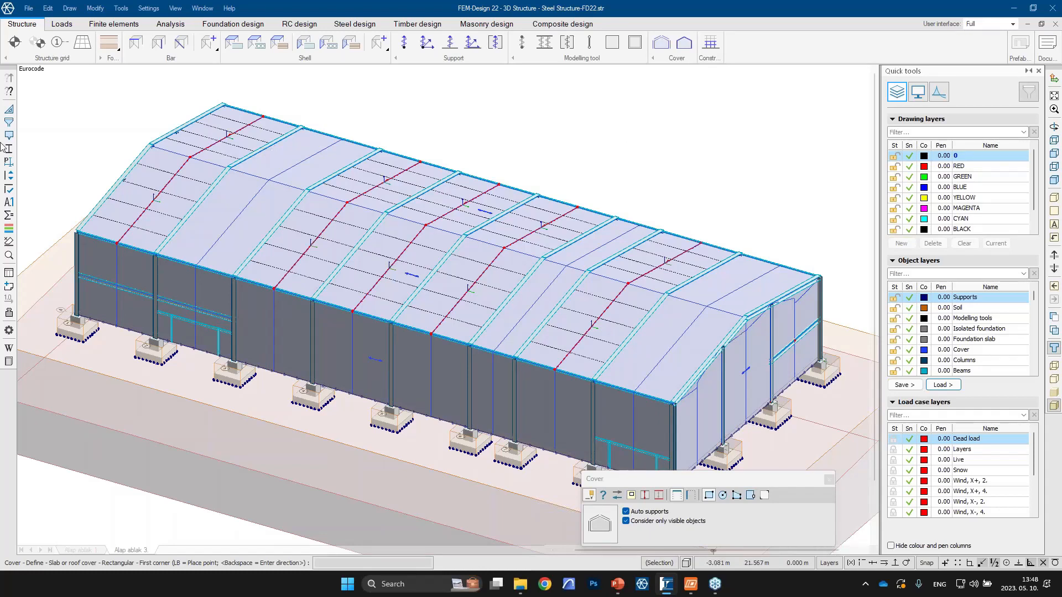
Display the structure's loads and look through the list of available load cases, keeping Snow as the current one.
left_click(60, 29)
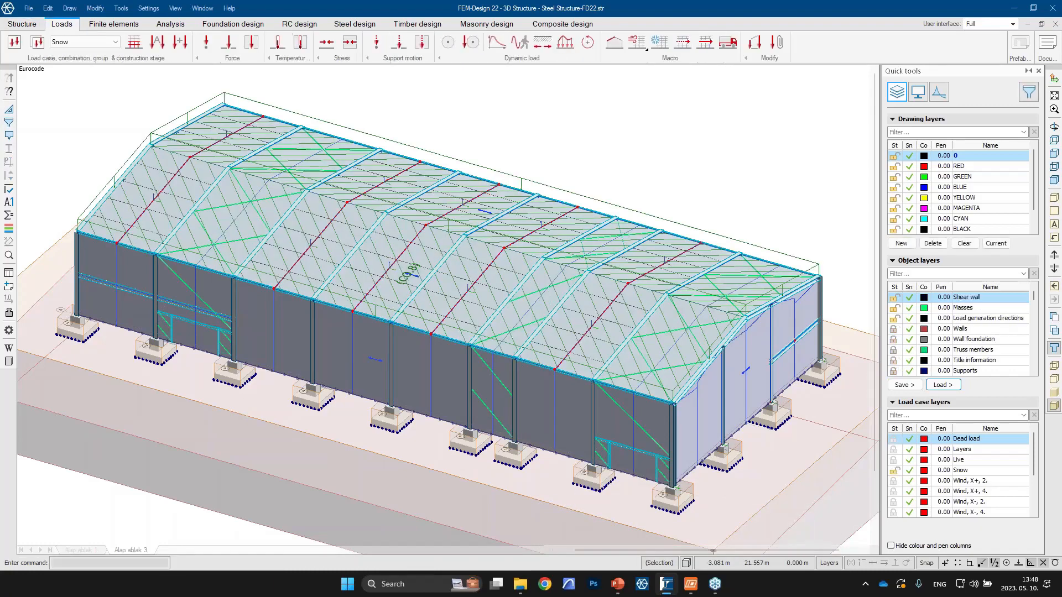
left_click(113, 43)
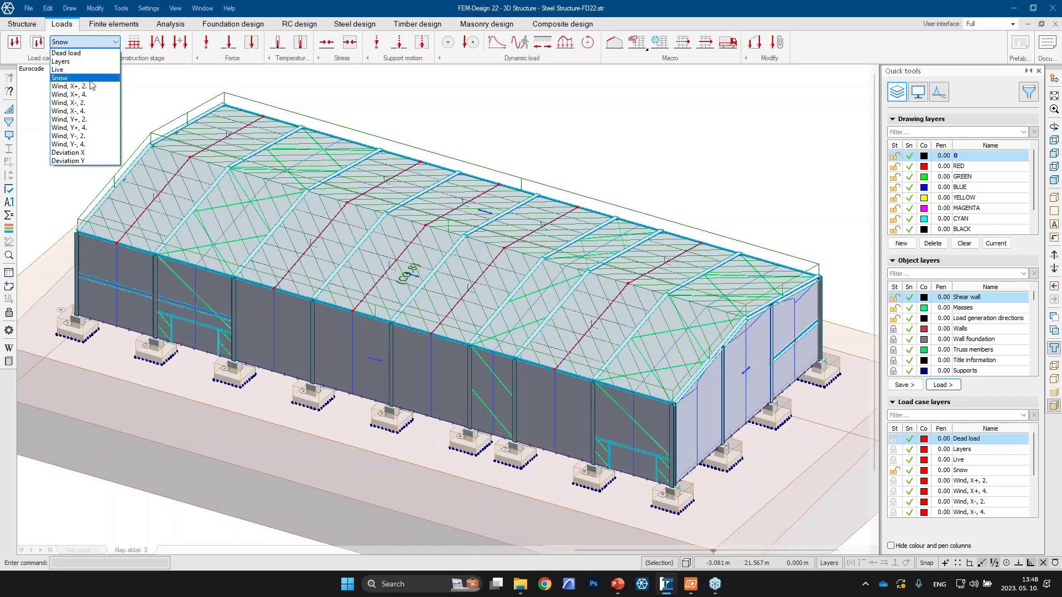
left_click(695, 7)
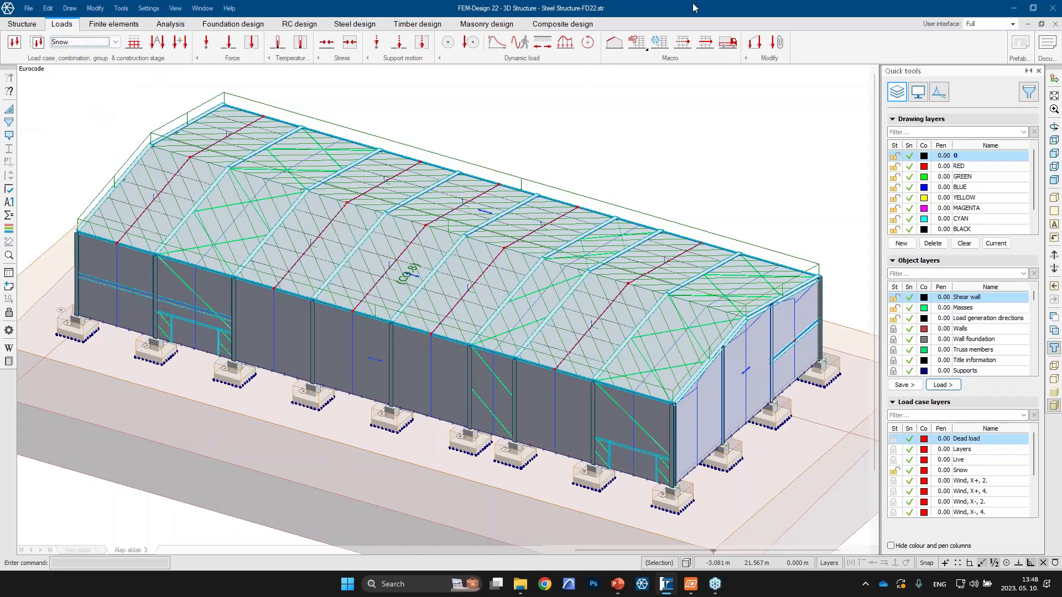
left_click(657, 46)
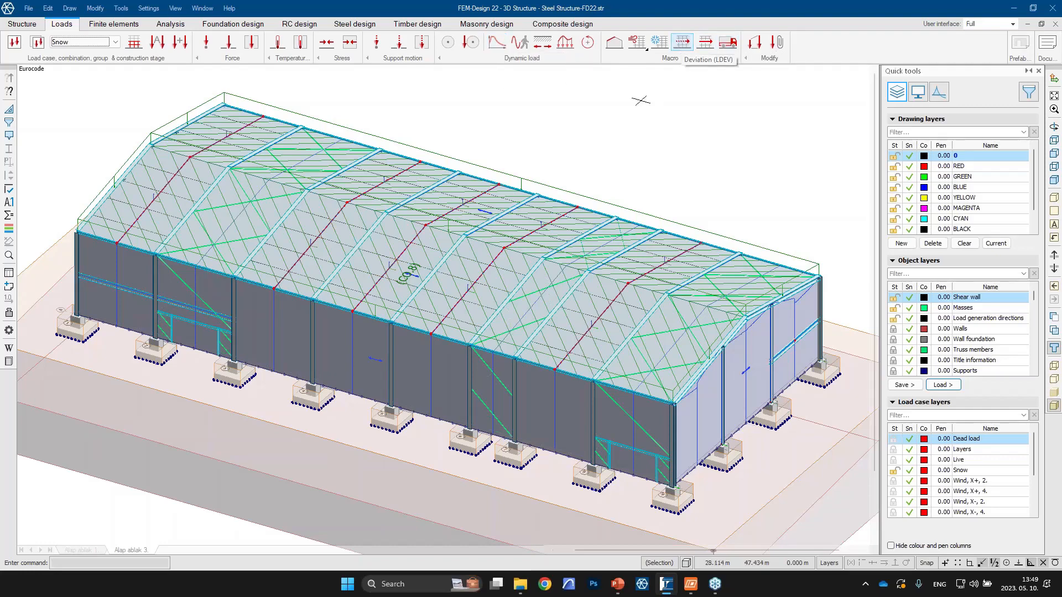
Review the load groups and examine the Wind group's safety factor, psi values and load case relationship.
left_click(158, 44)
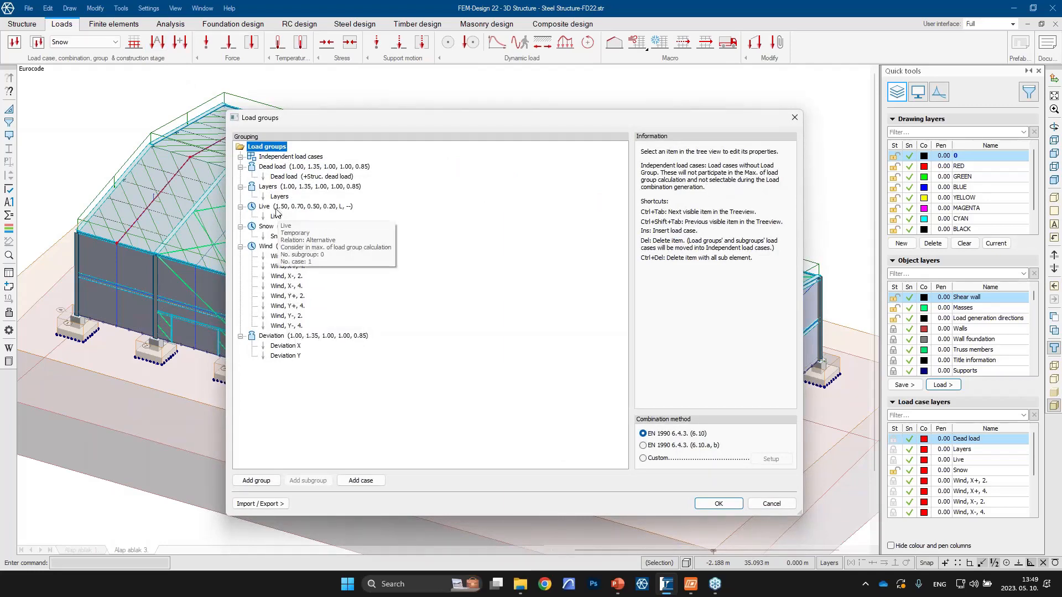
left_click(280, 248)
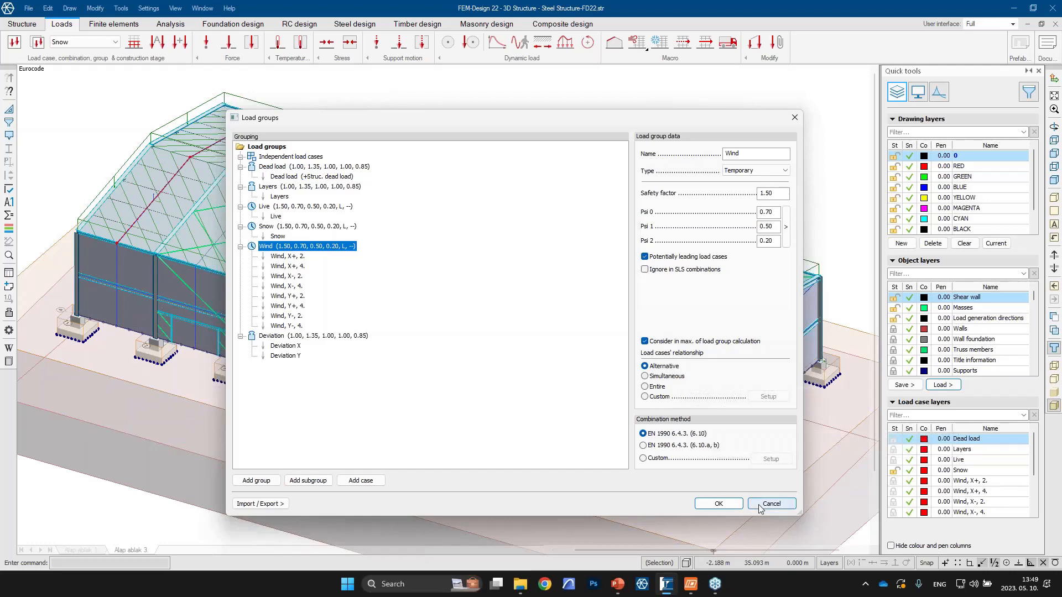
left_click(718, 503)
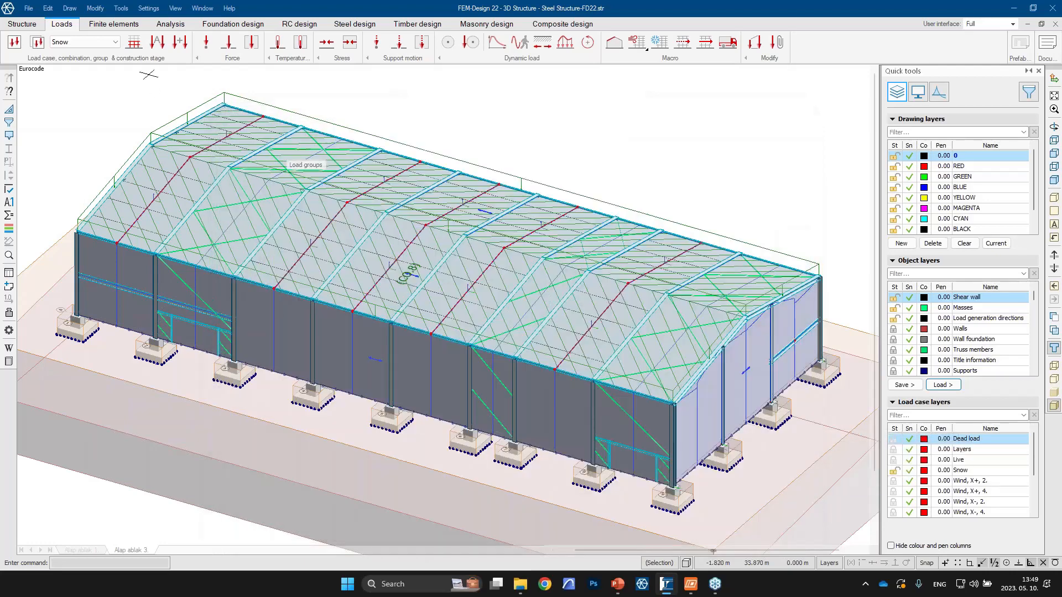
Review the load combinations with their types, factors and included load cases.
left_click(179, 42)
mouse_move(529, 118)
left_mouse_down()
mouse_move(525, 507)
mouse_move(506, 255)
mouse_move(520, 110)
left_mouse_up()
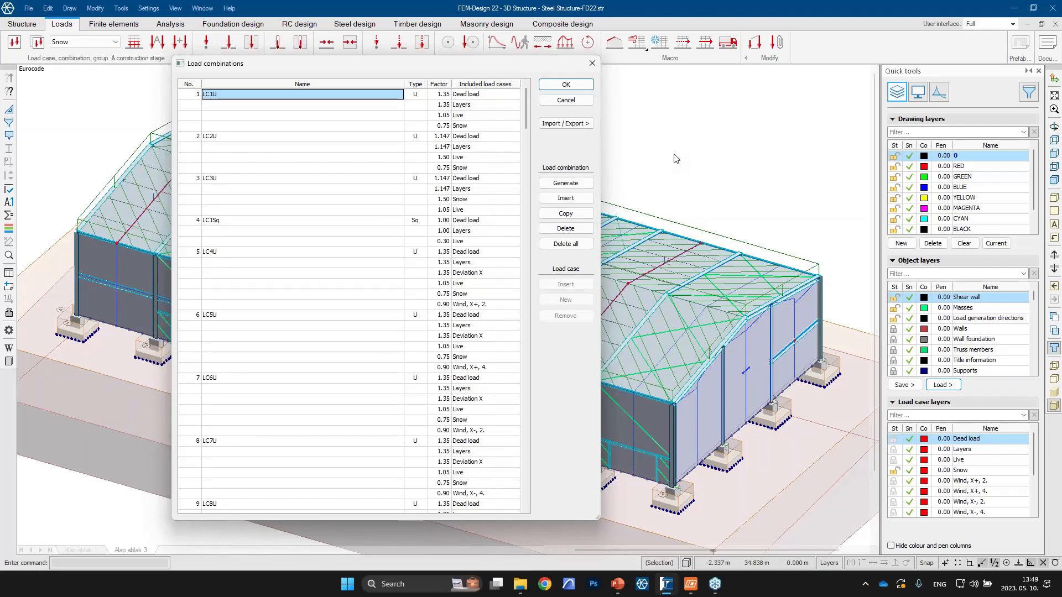
key("Escape")
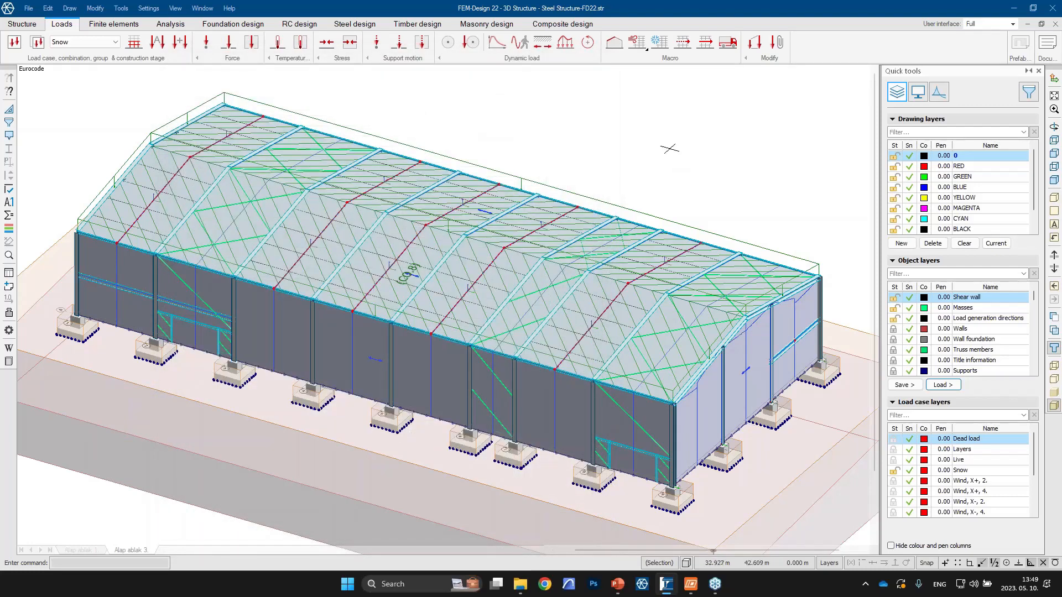
Select load combinations for calculation in steel design and review the setup by load combinations.
left_click(113, 24)
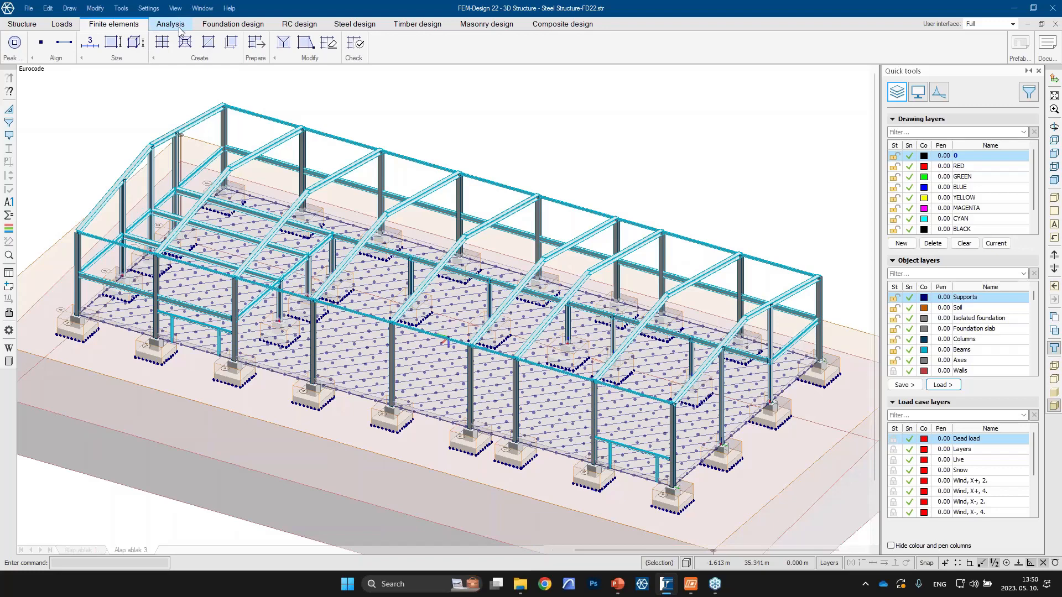
left_click(339, 27)
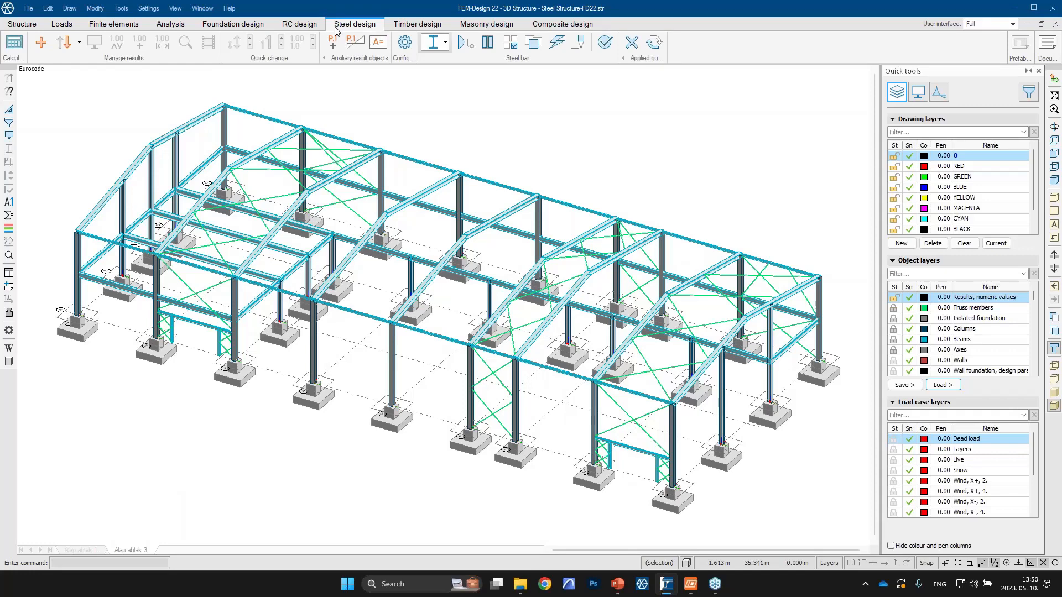
left_click(6, 54)
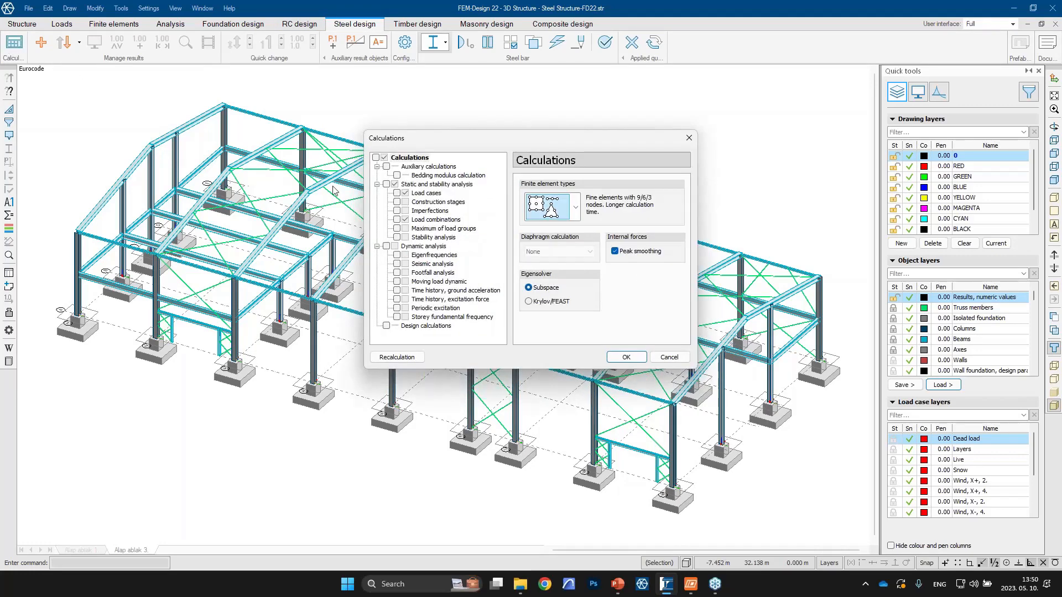
left_click(397, 220)
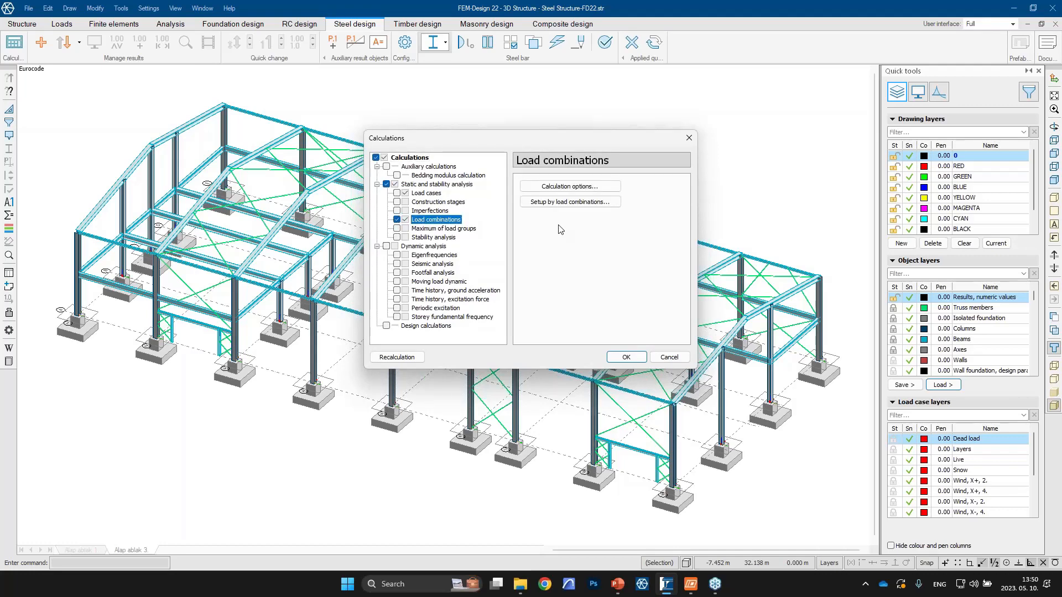
left_click(592, 201)
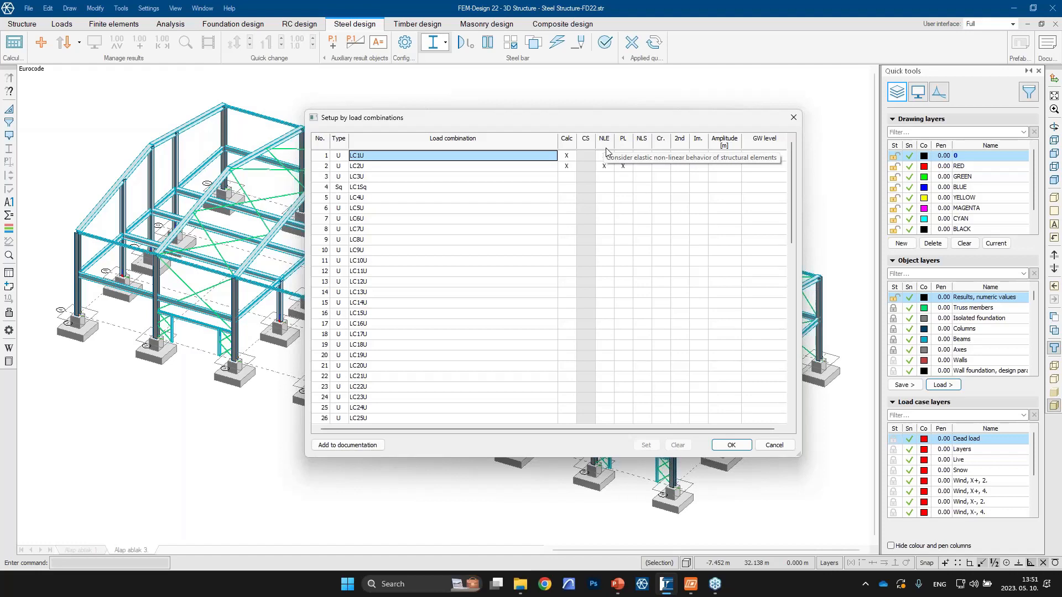
left_click(774, 446)
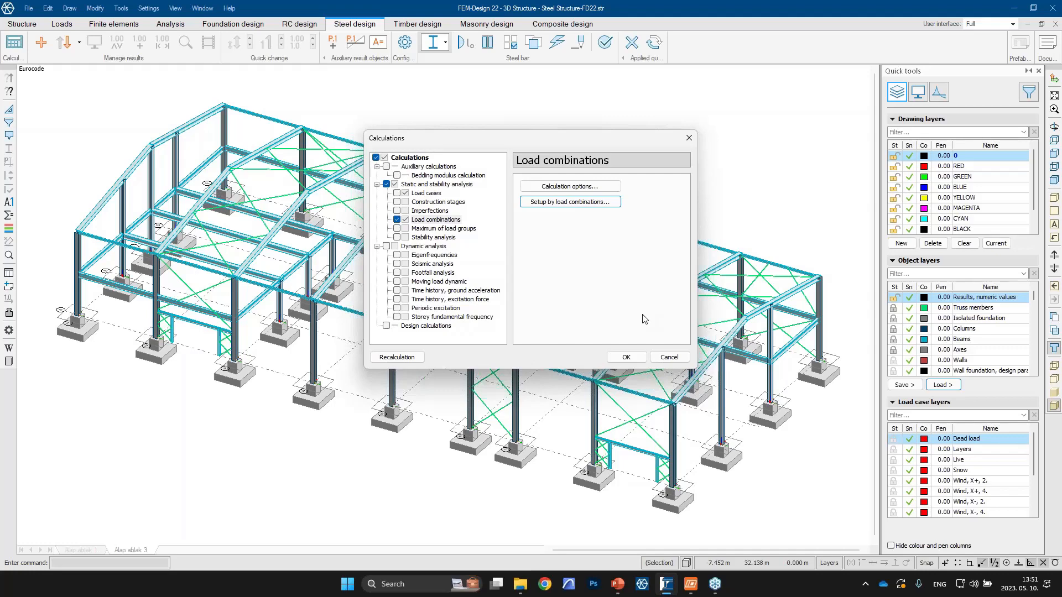
Include design calculations that check all structural elements based on load combinations, and run the calculation.
left_click(386, 327)
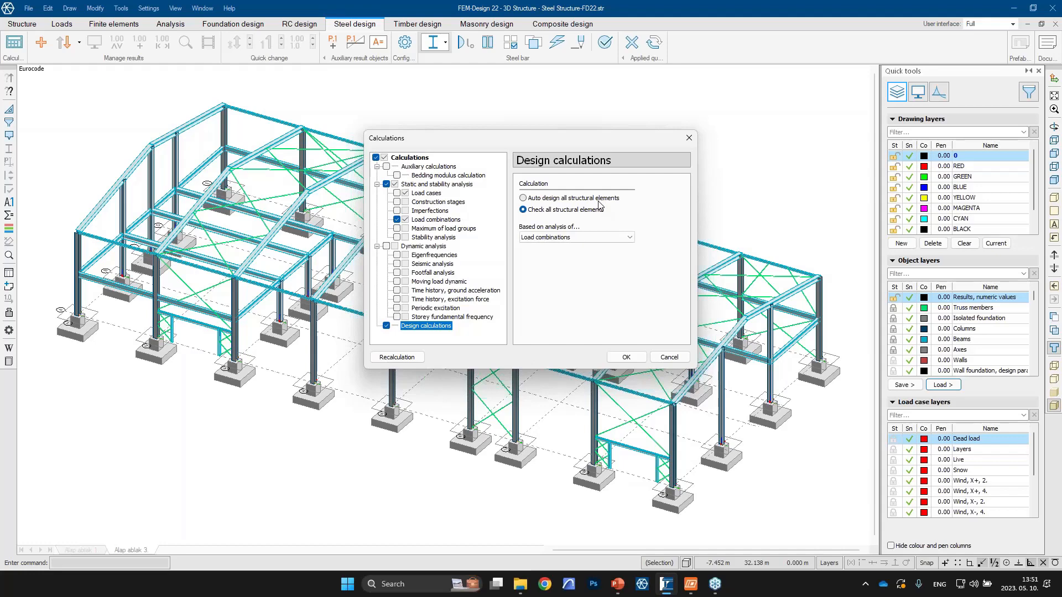
left_click(626, 357)
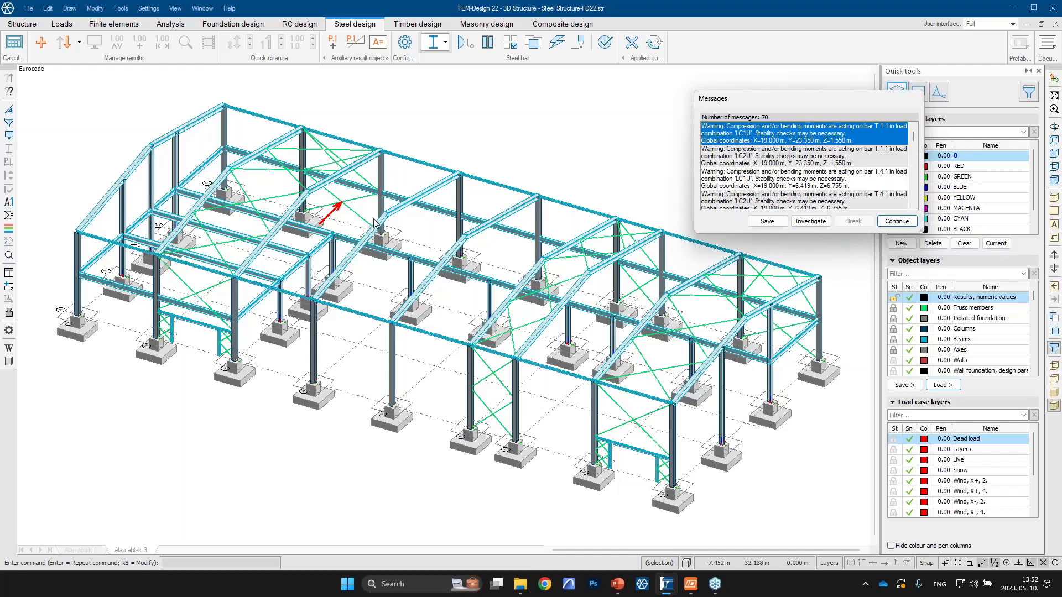
left_click(893, 221)
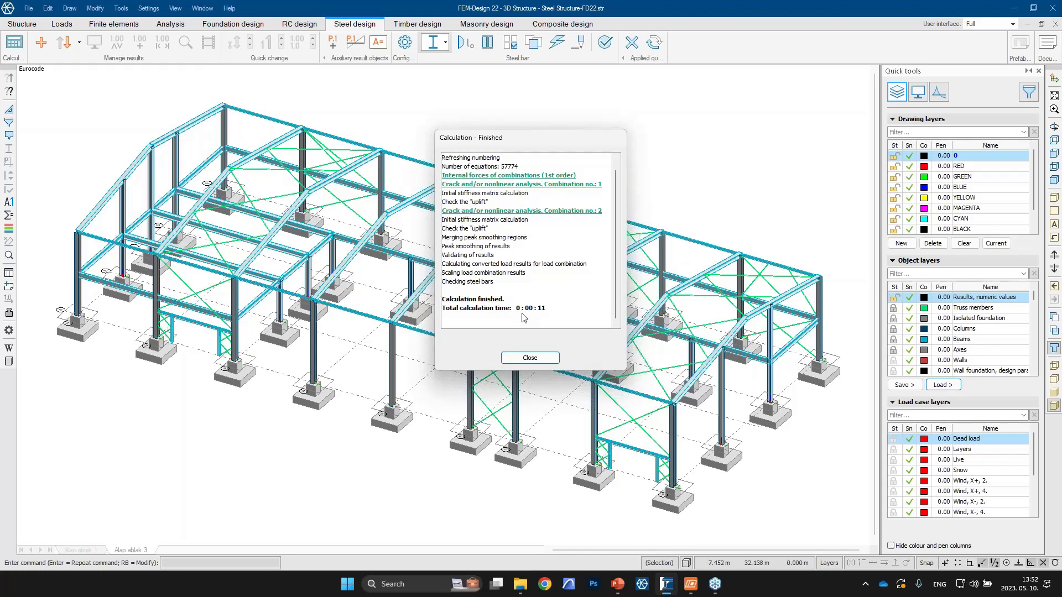
left_click(545, 360)
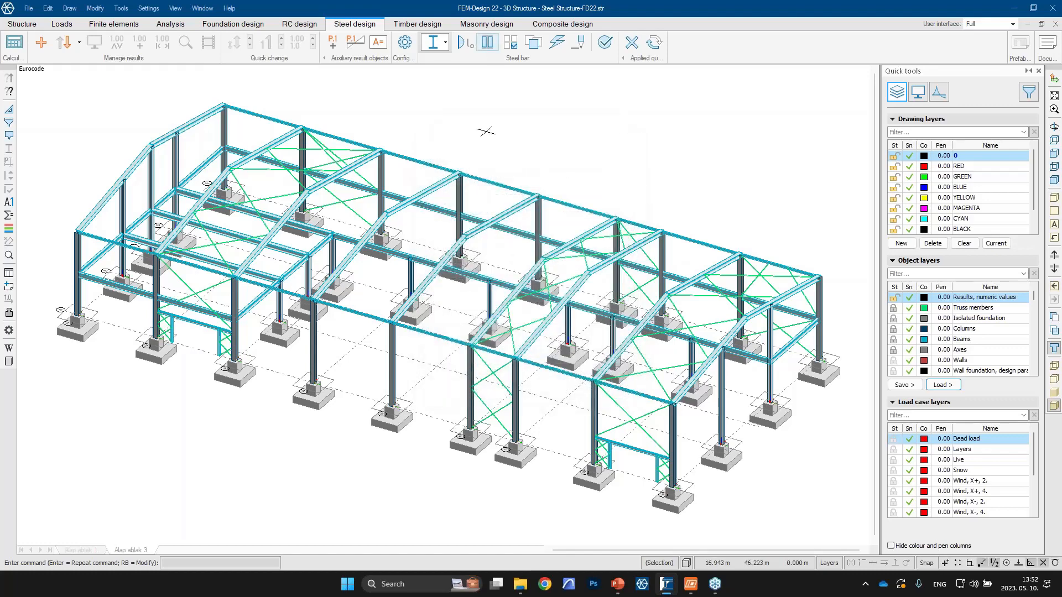
Switch the steel design mode from bars to steel joints and show the model in plane view.
left_click(444, 42)
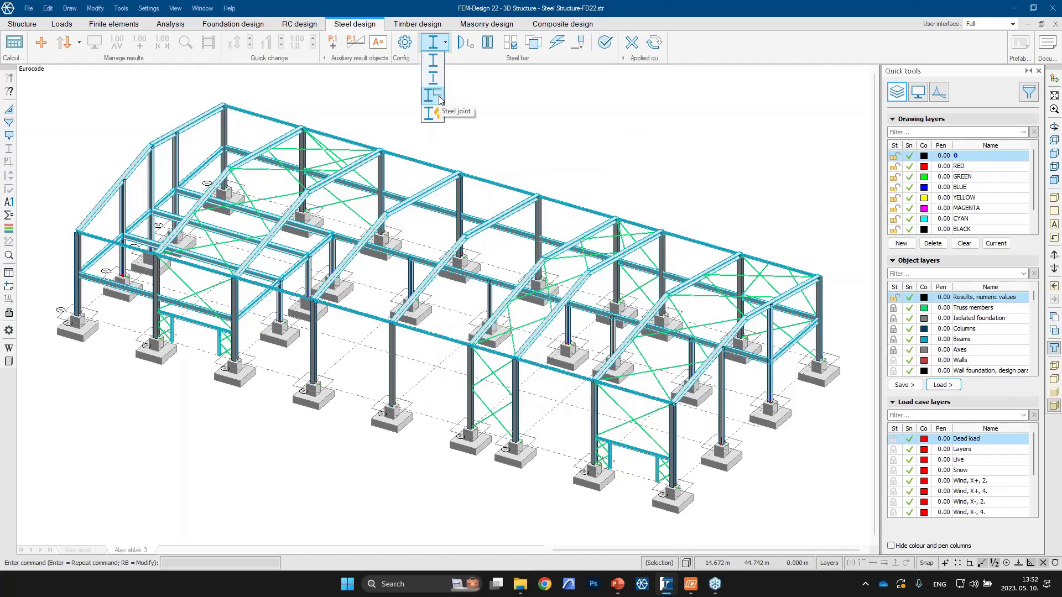
left_click(440, 97)
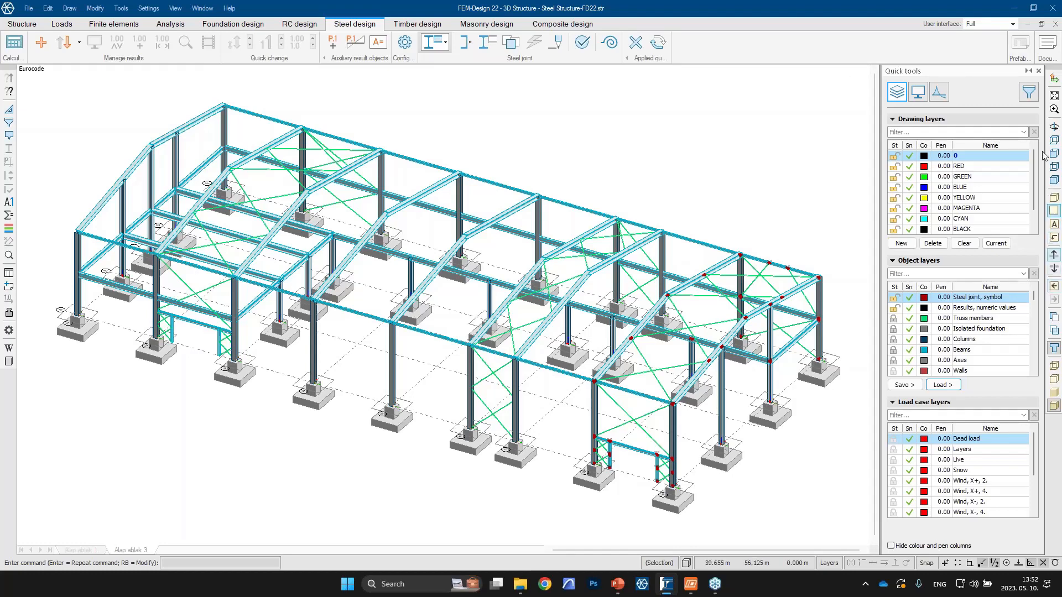
left_click(178, 10)
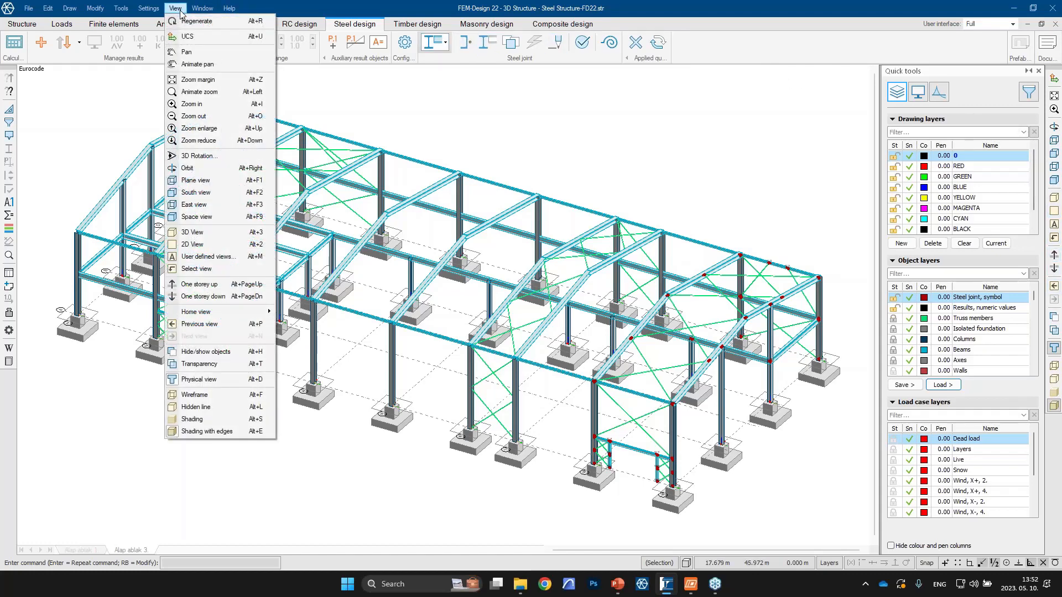
left_click(201, 181)
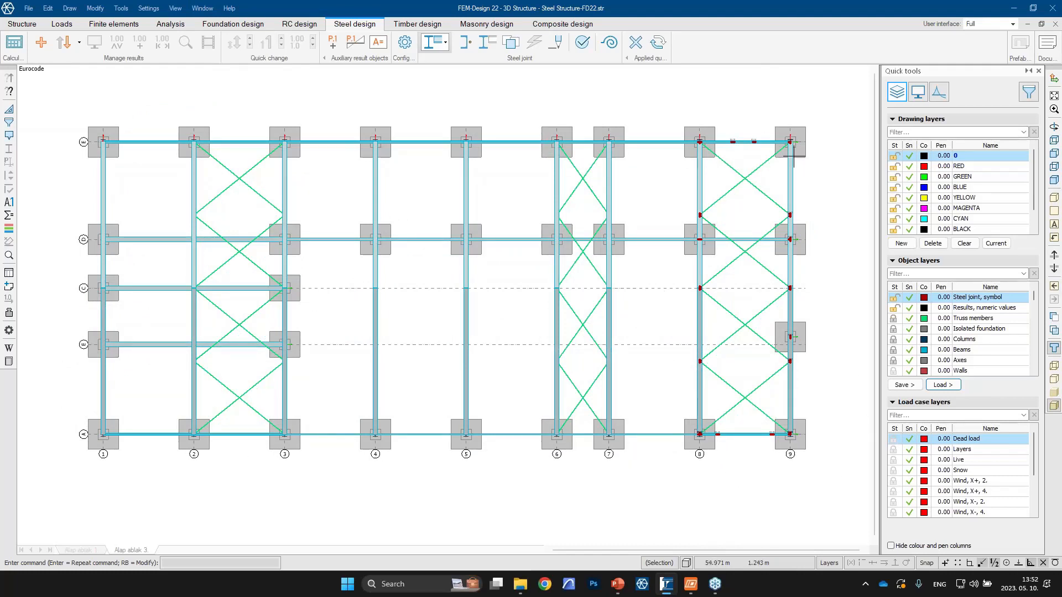
Define general steel joints on all bars around axes 8 and 9, and inspect the joints up close in 3D.
left_click(486, 50)
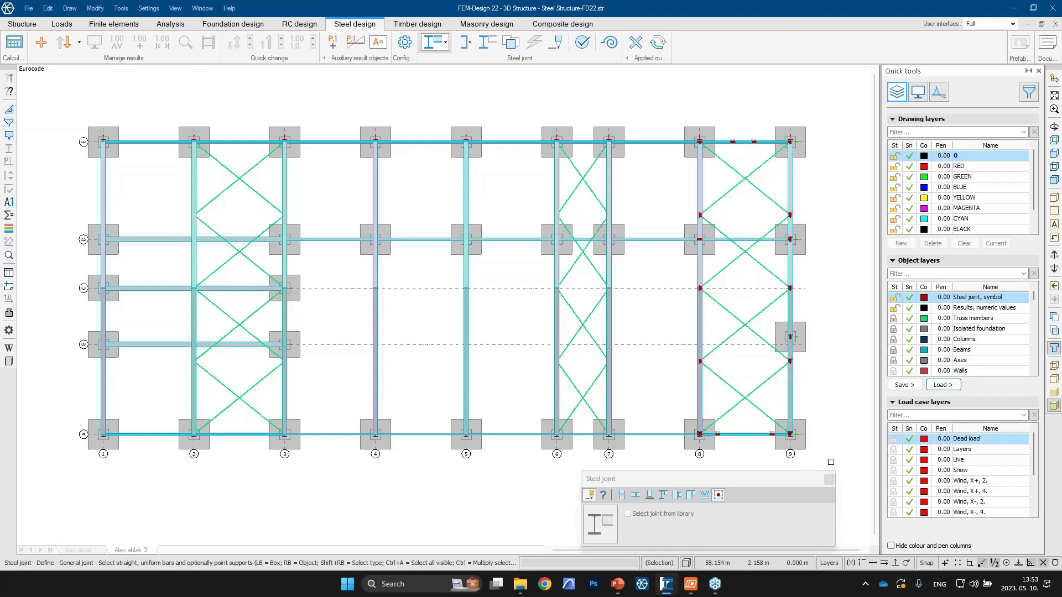
left_click(799, 492)
mouse_move(800, 492)
left_mouse_down()
mouse_move(795, 529)
mouse_move(794, 511)
left_mouse_up()
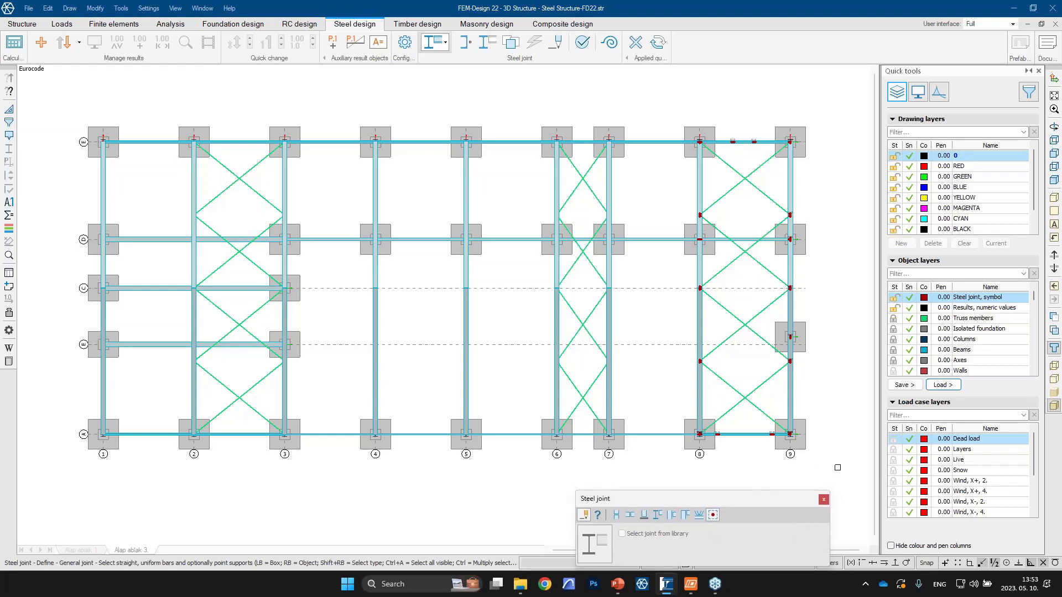
left_click(837, 468)
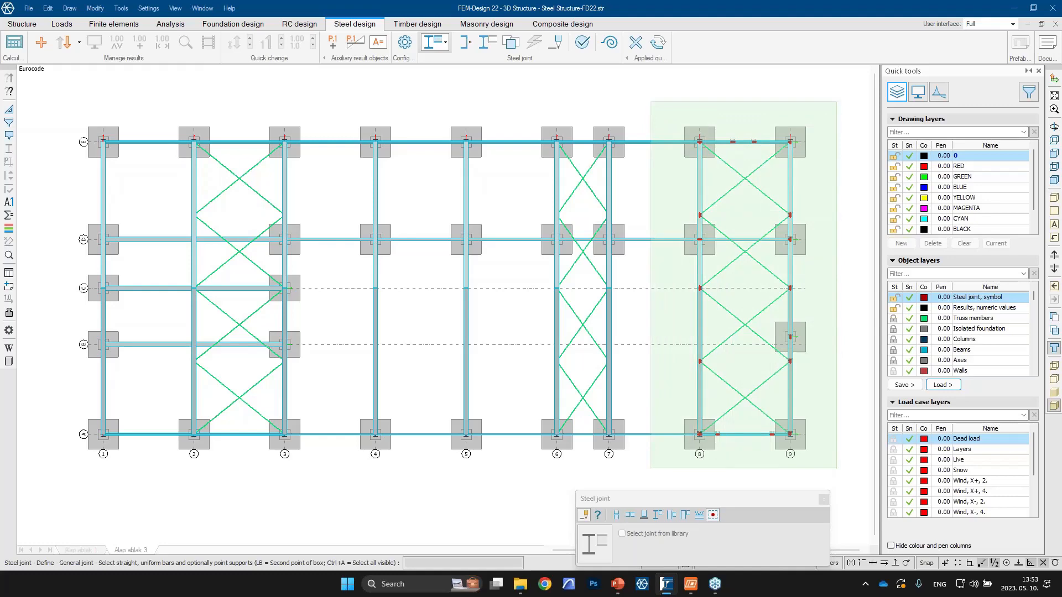
left_click(650, 101)
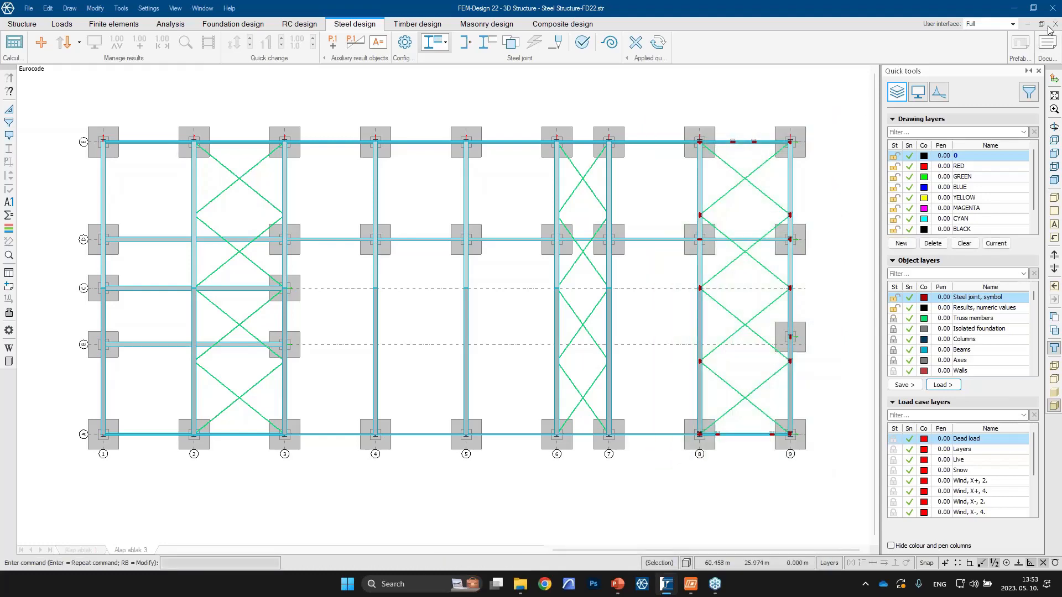
left_click(1054, 180)
scroll(591, 384, "up", 5)
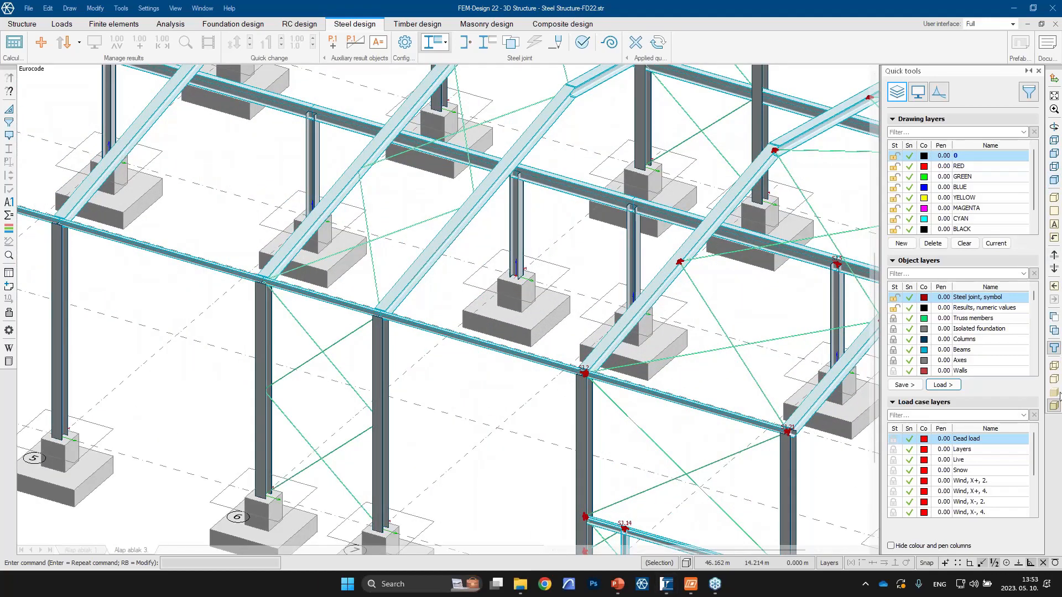
Display the 3D model as wireframe and examine the steel joint symbols around axes 8 and 9, including joint SJ.2.
left_click(1054, 348)
scroll(598, 390, "up", 4)
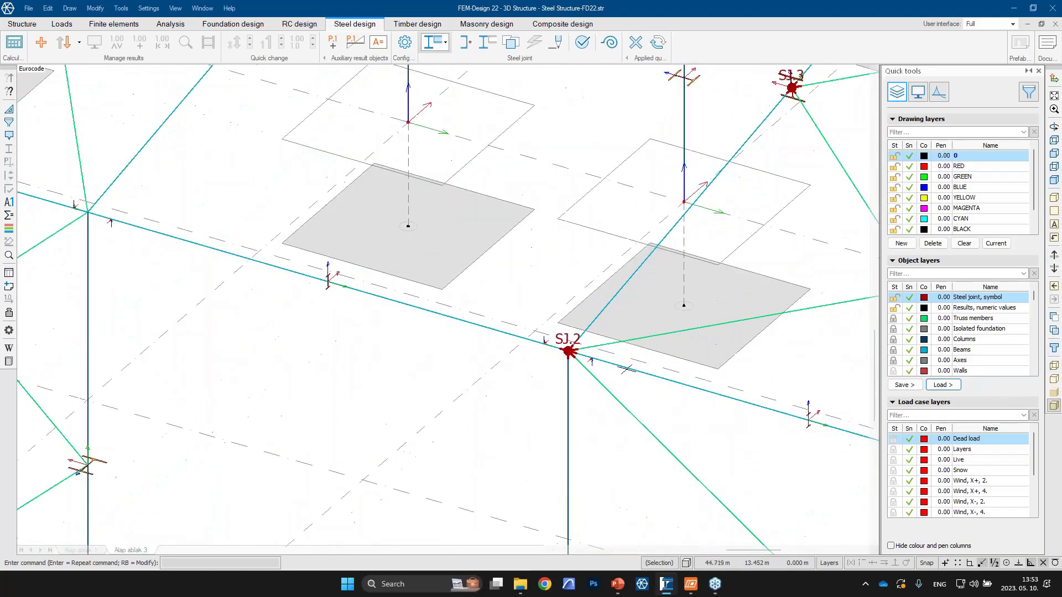
scroll(630, 369, "up", 5)
middle_click_drag(654, 382, 498, 326)
scroll(498, 325, "up", 1)
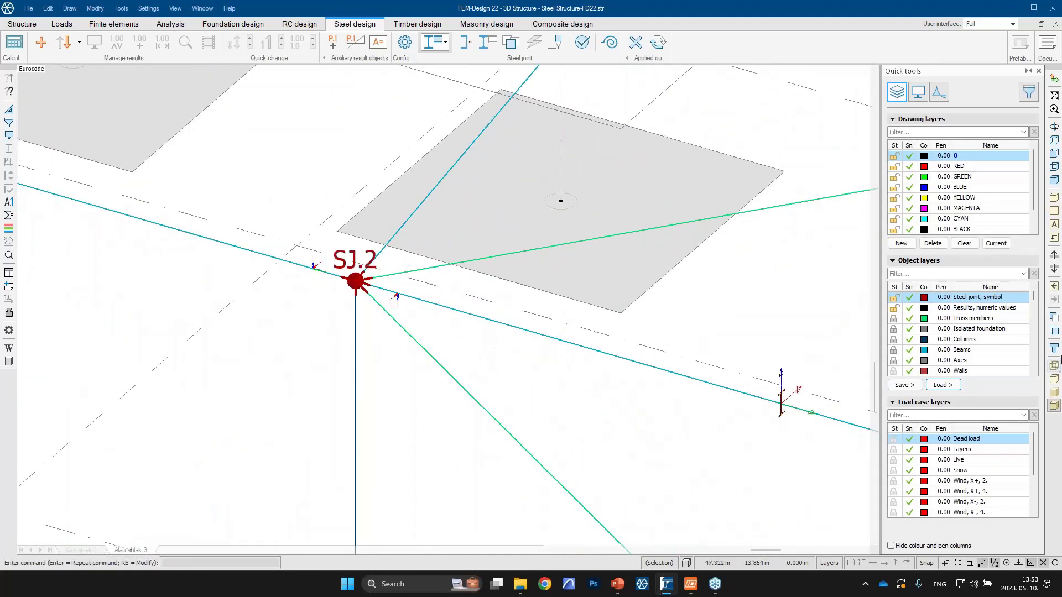
scroll(364, 298, "down", 3)
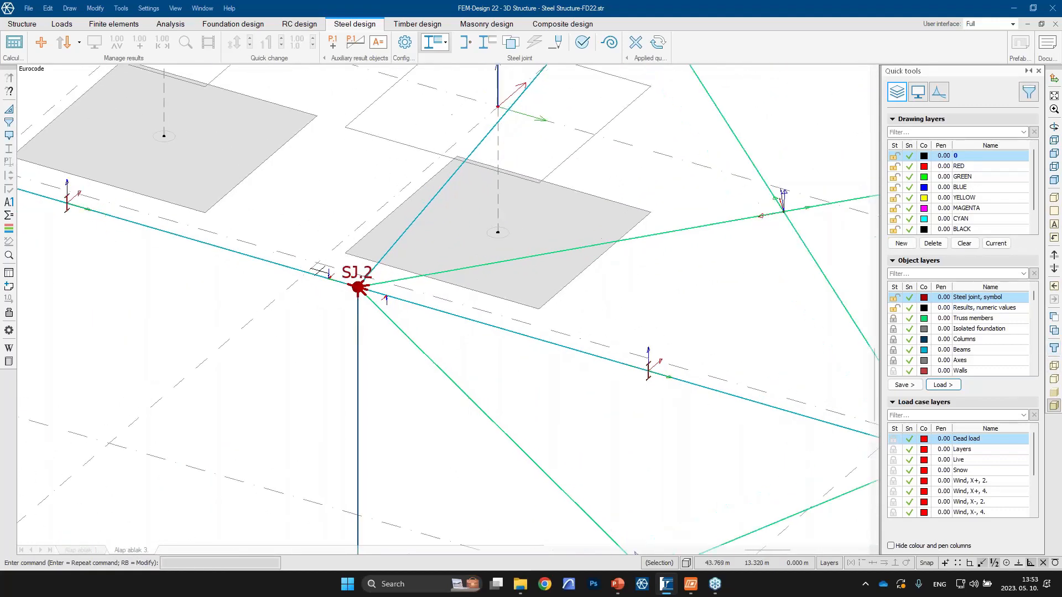
scroll(363, 297, "down", 5)
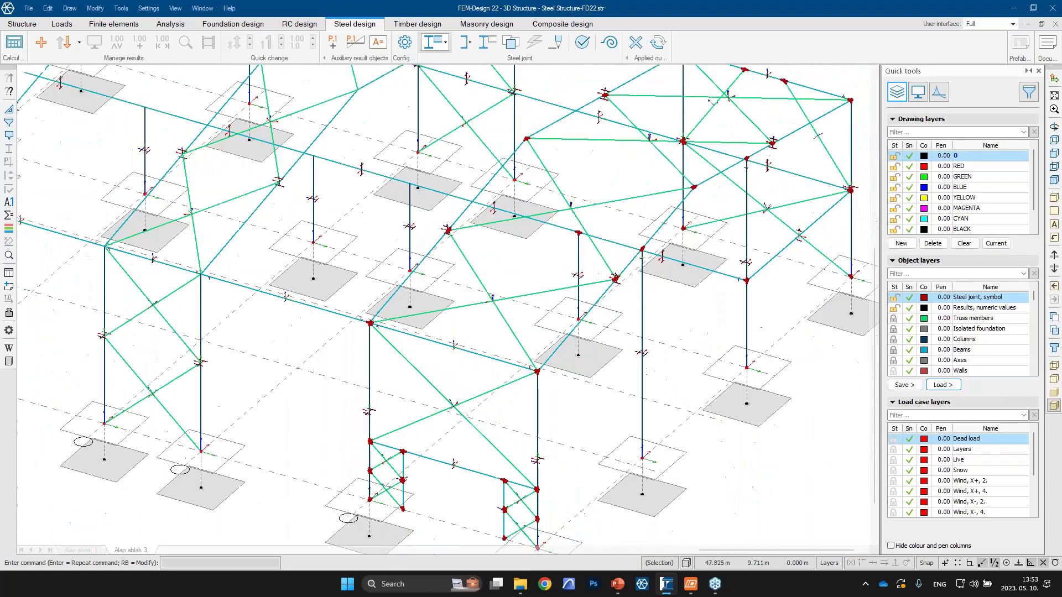
scroll(428, 437, "down", 2)
scroll(465, 337, "up", 3)
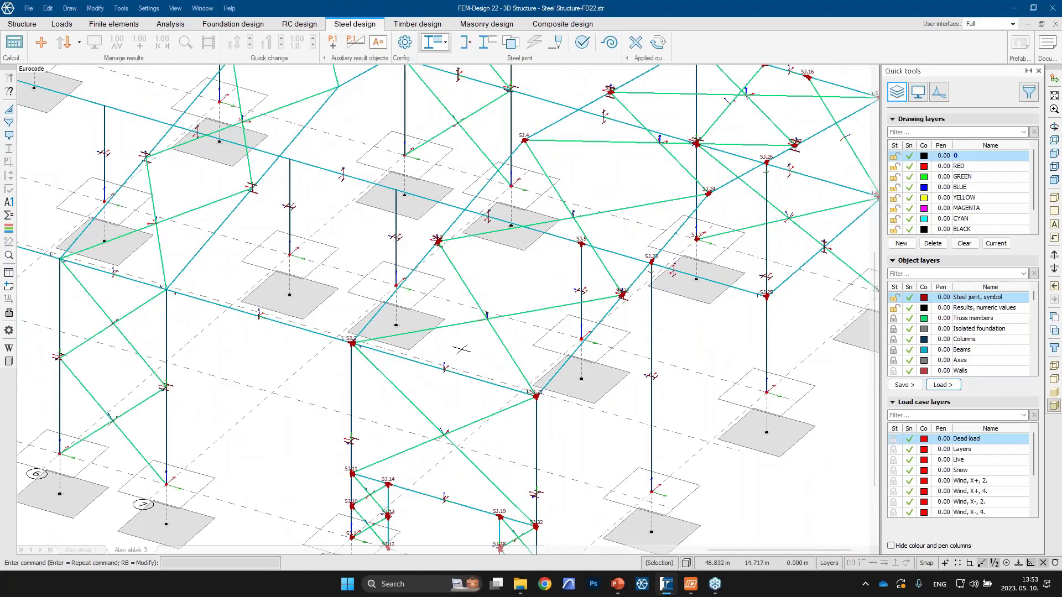
scroll(462, 350, "down", 2)
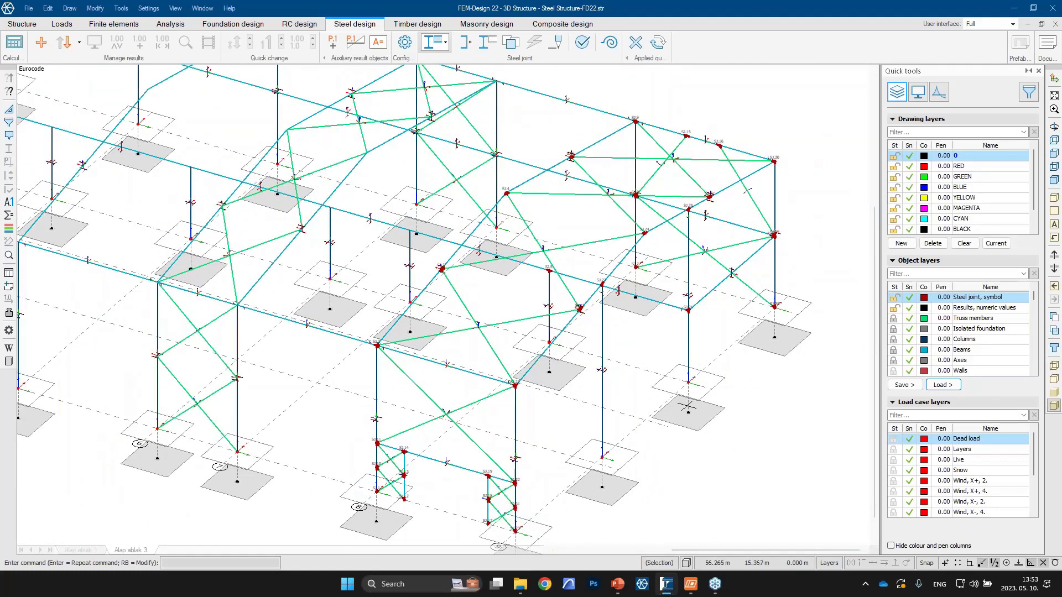
Look through the formats to which the steel structure model can be exported.
mouse_move(688, 409)
left_click(29, 9)
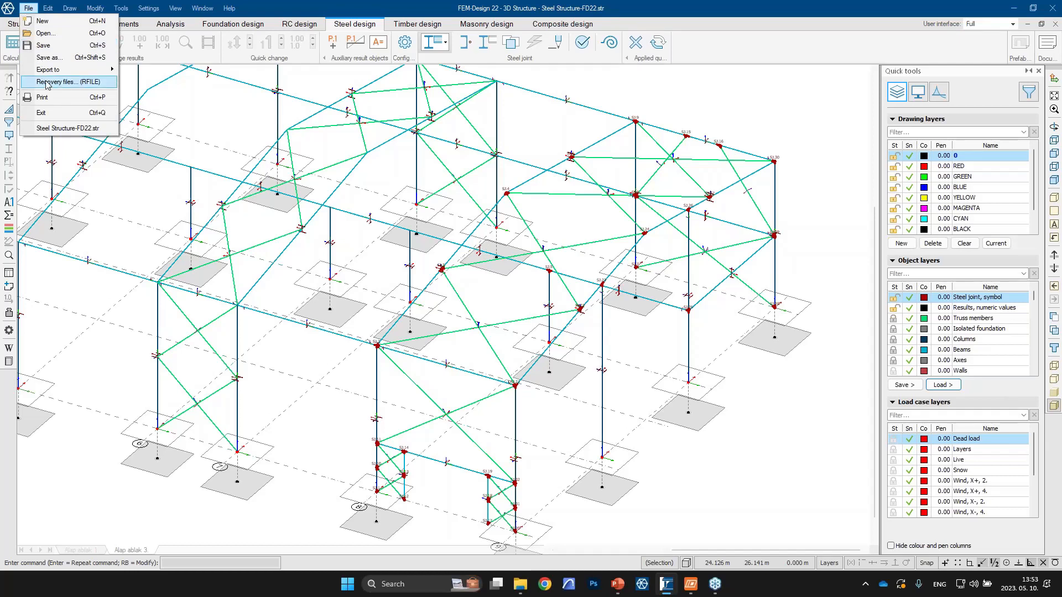
mouse_move(45, 72)
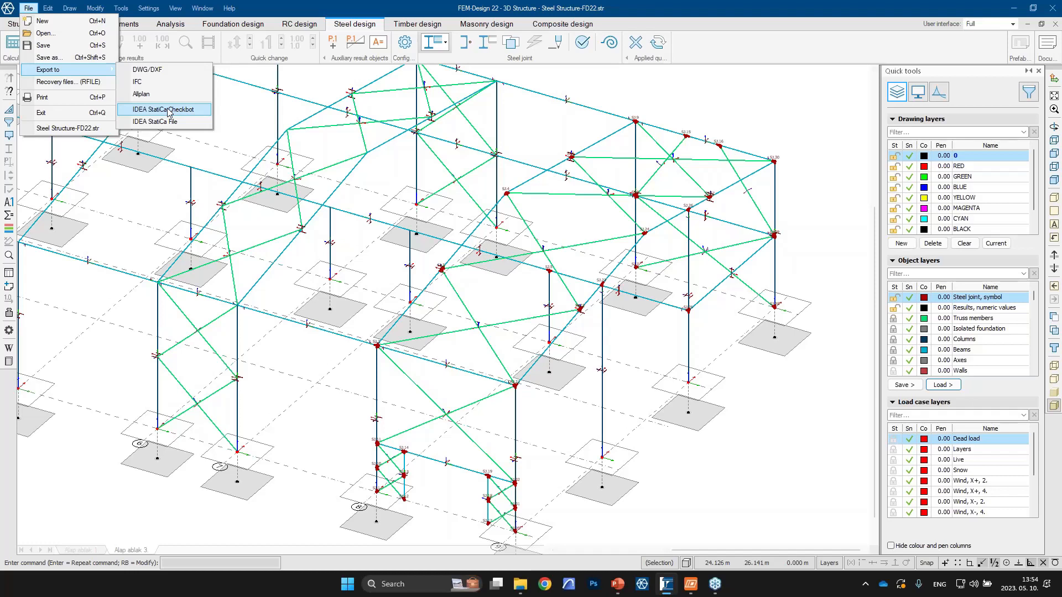
Switch to File Explorer and preview saf_export_mappings.xlsx in the FEMData folder.
mouse_move(520, 587)
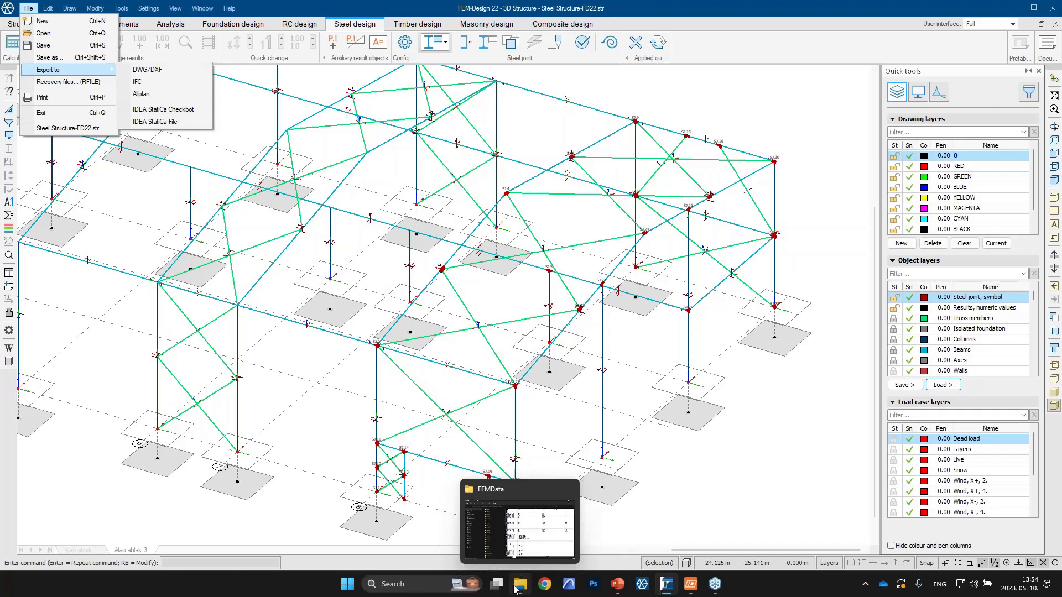
left_click(514, 586)
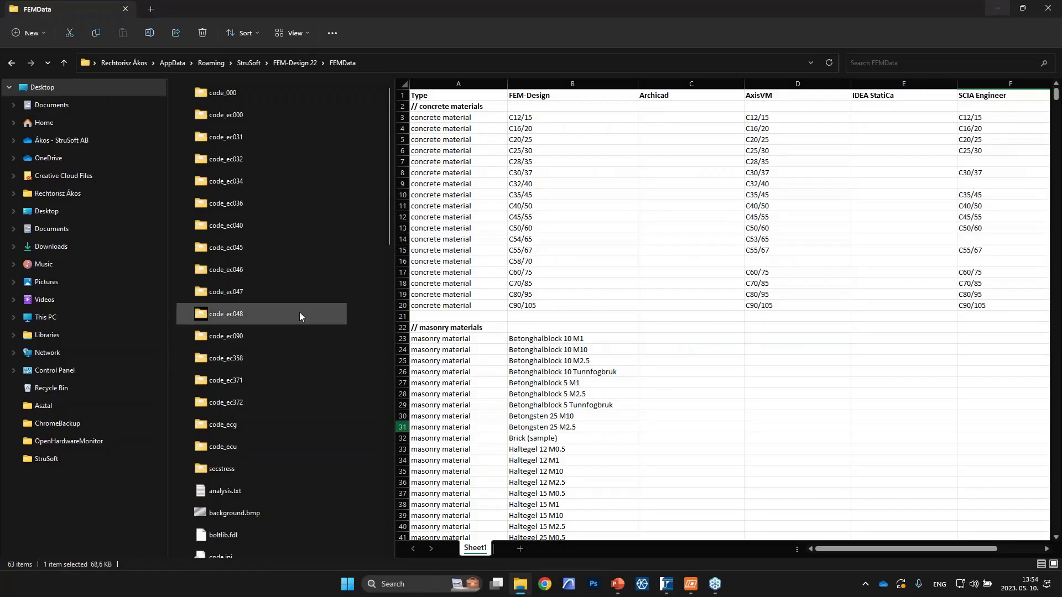
left_click(224, 493)
scroll(225, 488, "down", 14)
left_click(225, 486)
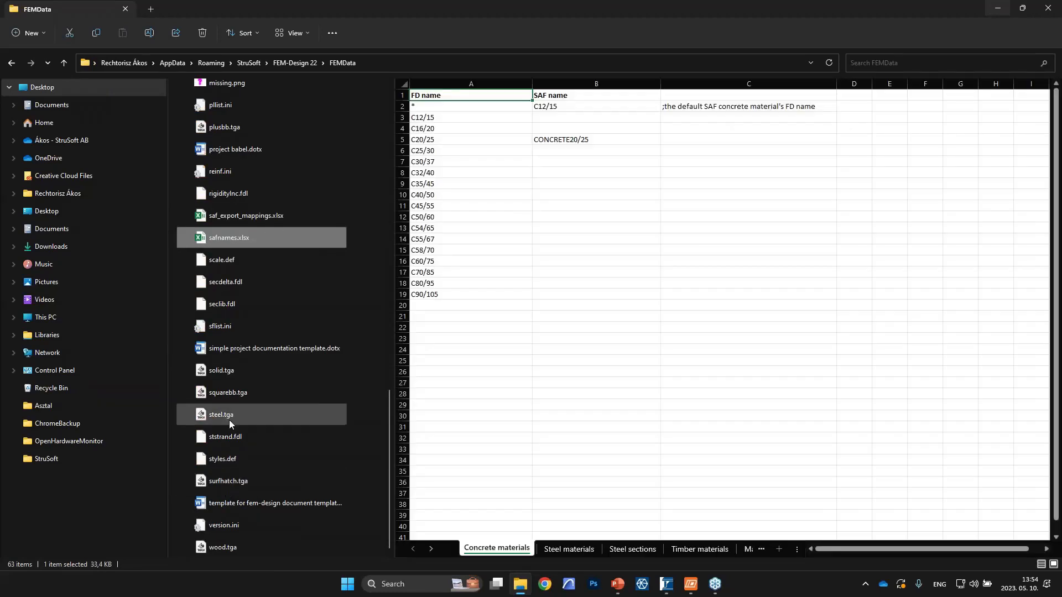
left_click(242, 221)
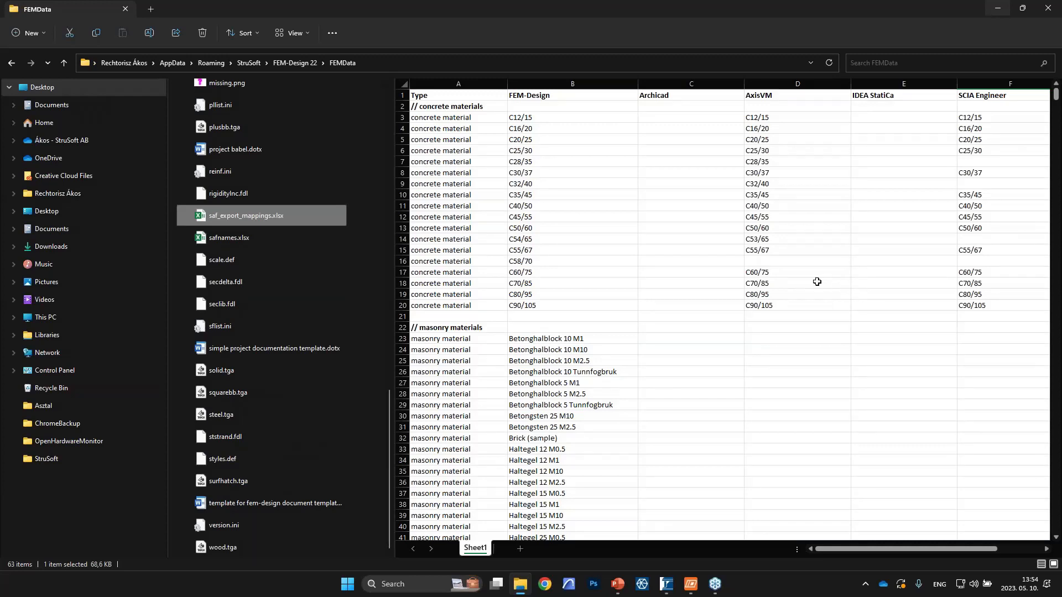
Examine how the mapping table pairs FEM-Design steel materials and steel cross-sections with their IDEA StatiCa names.
scroll(825, 271, "down", 1)
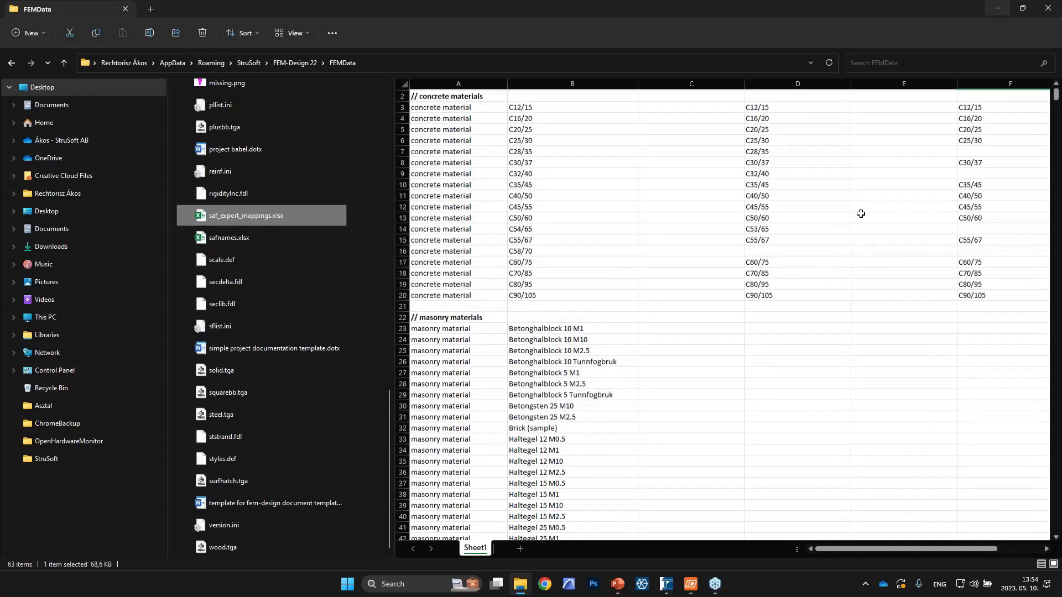
scroll(861, 214, "up", 1)
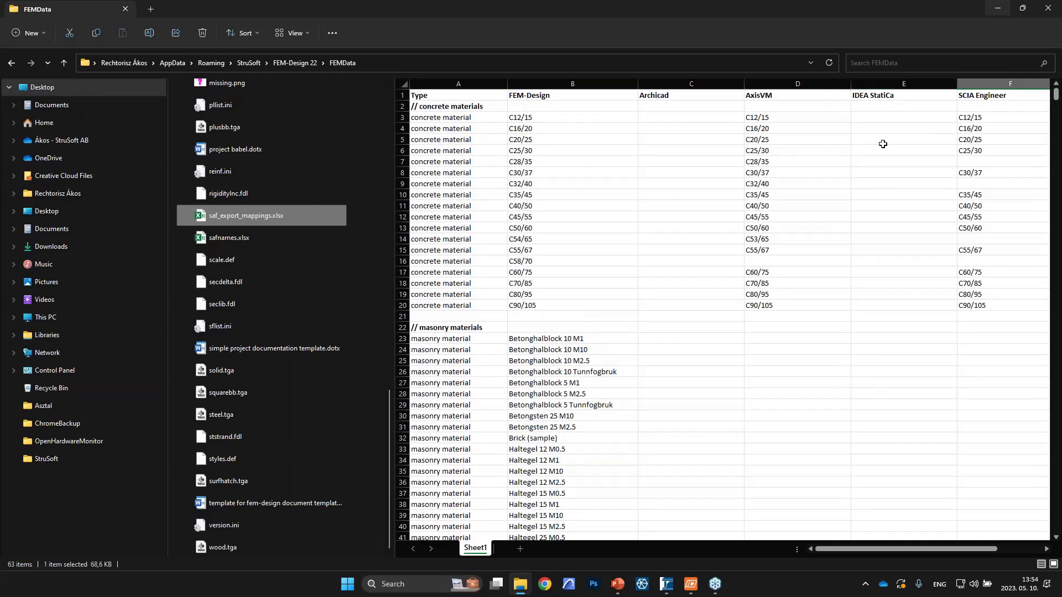
scroll(865, 215, "down", 14)
scroll(861, 244, "down", 20)
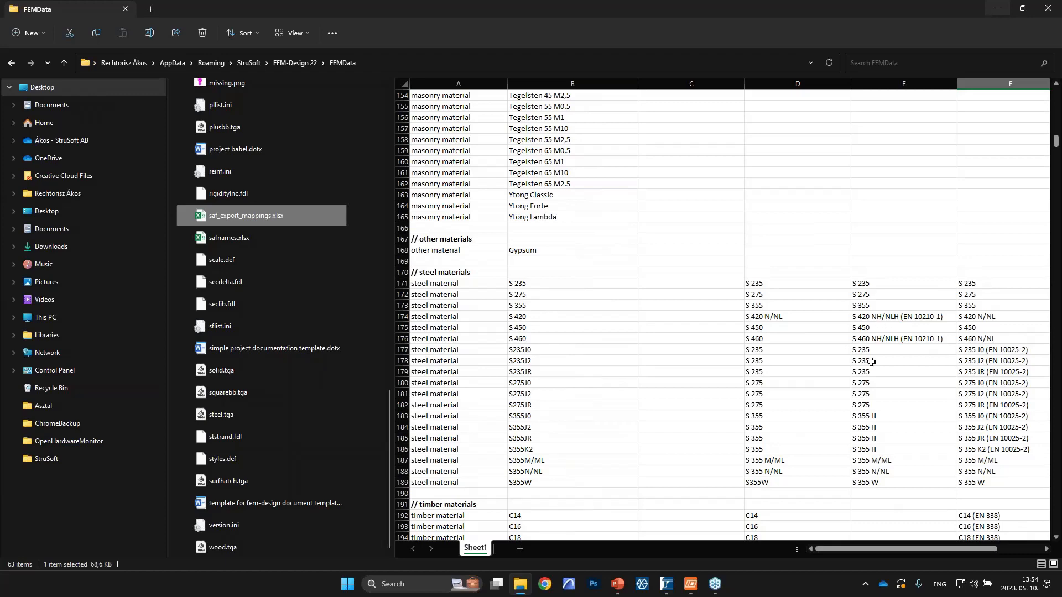
scroll(869, 367, "down", 14)
scroll(870, 368, "down", 19)
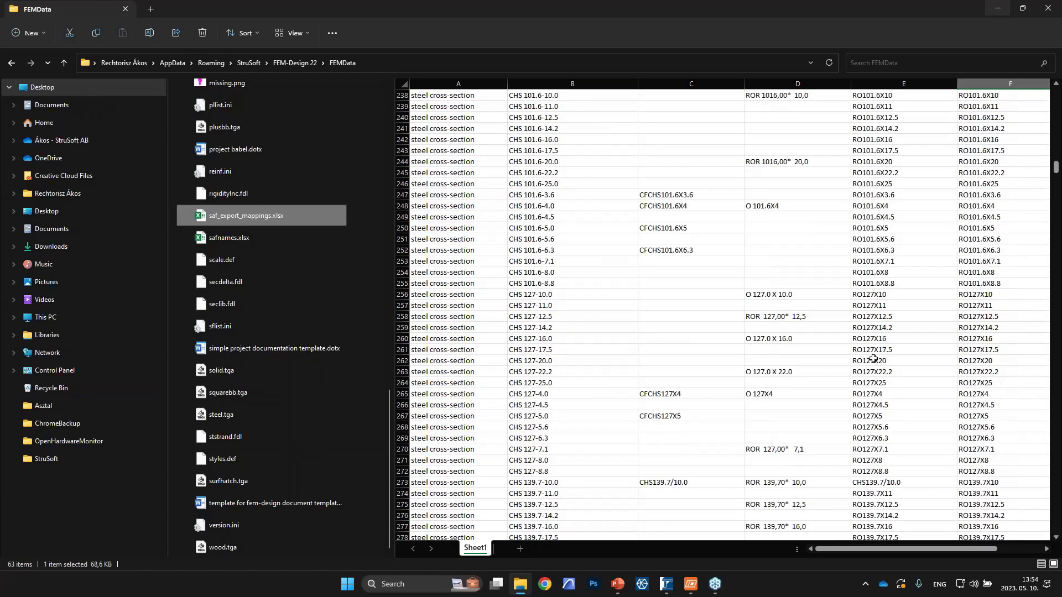
scroll(874, 356, "down", 15)
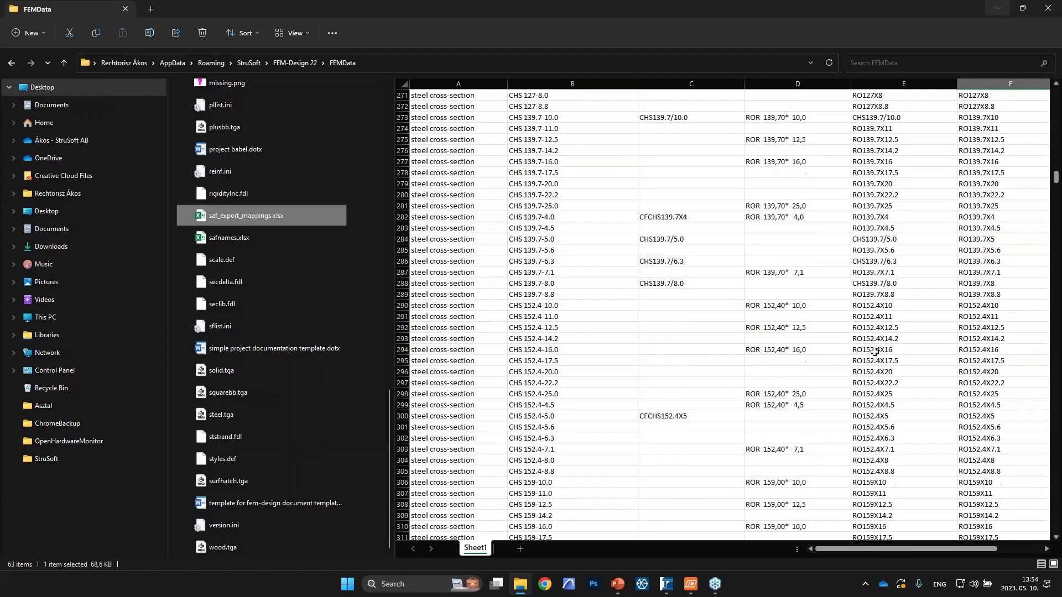
scroll(874, 352, "down", 4)
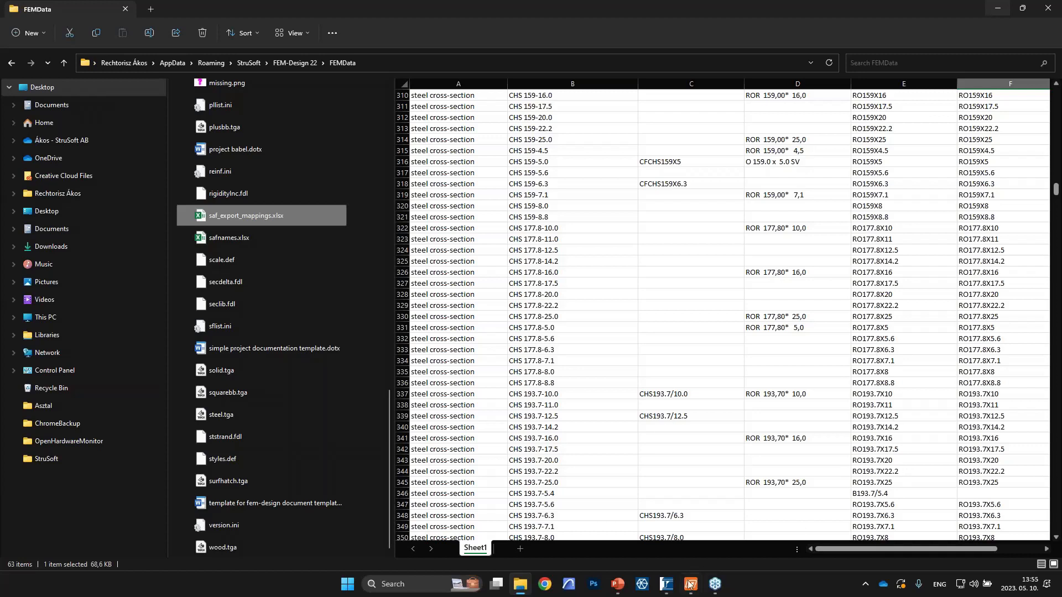
Switch back to FEM-Design and start an IDEA StatiCa Checkbot export of all steel joints in the model.
mouse_move(666, 584)
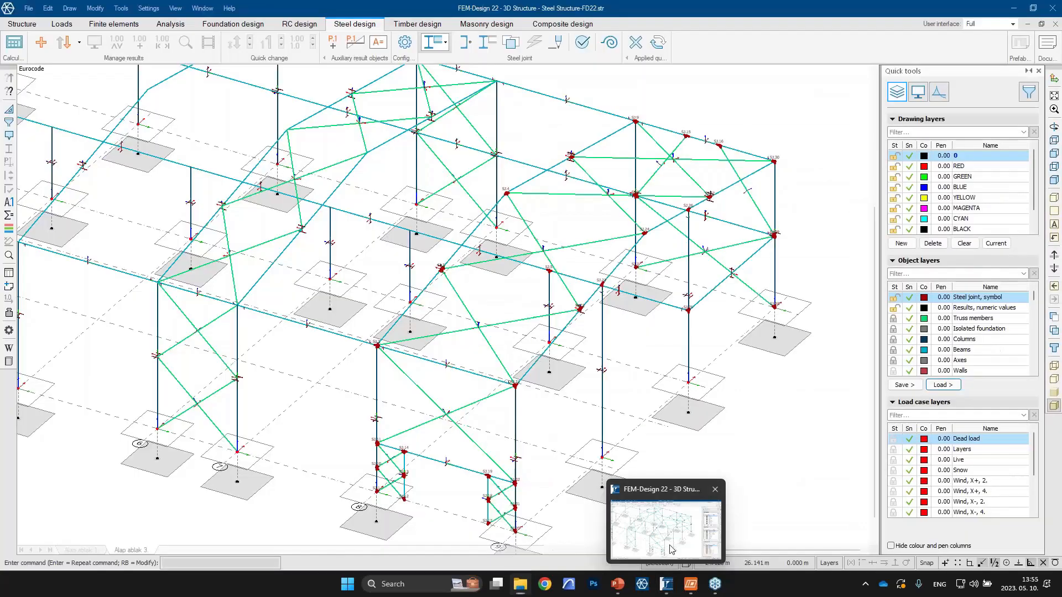
left_click(670, 549)
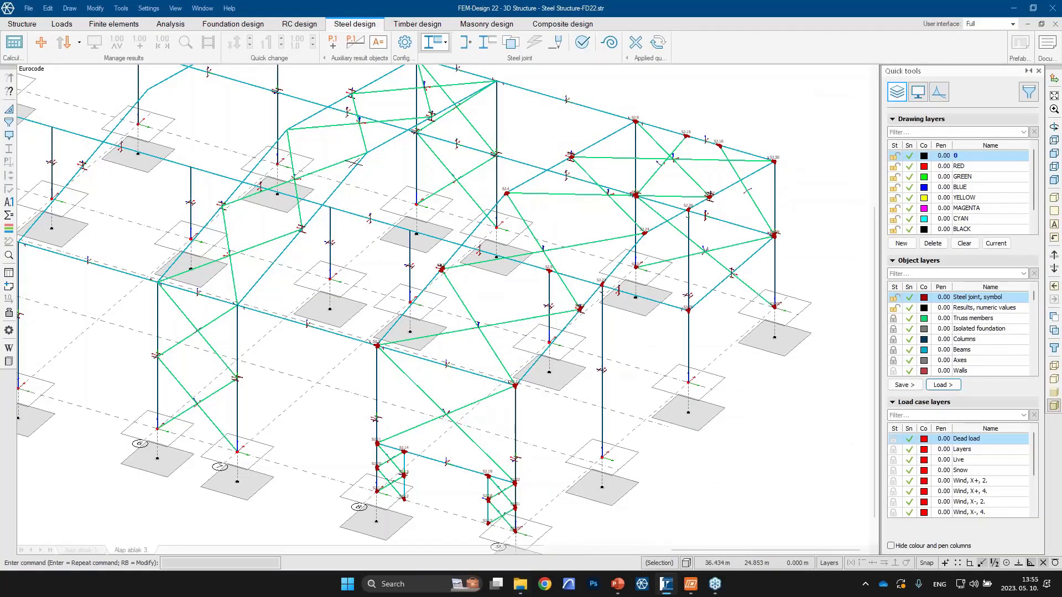
left_click(27, 8)
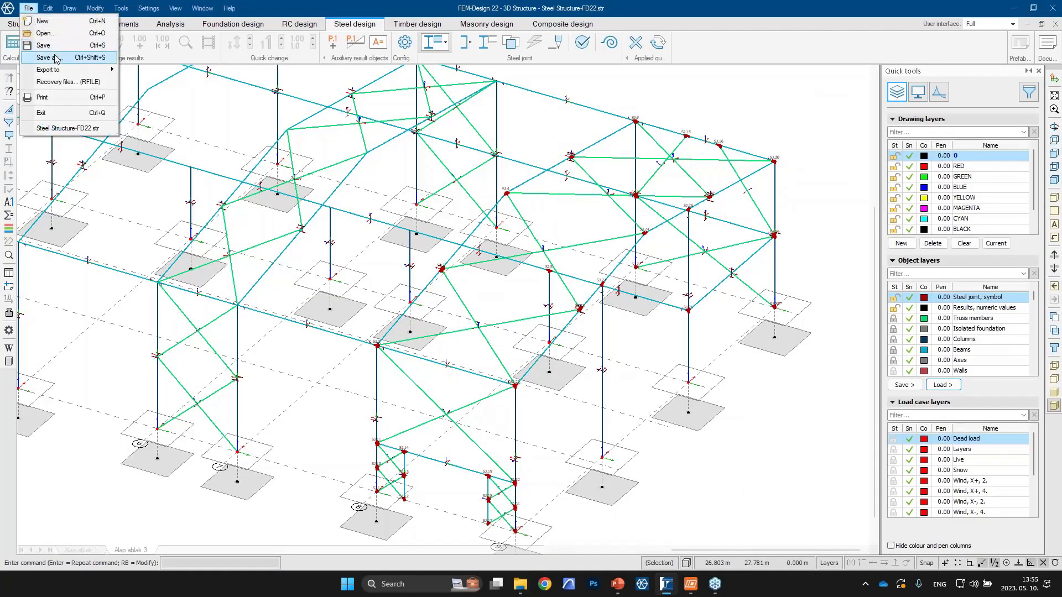
mouse_move(56, 69)
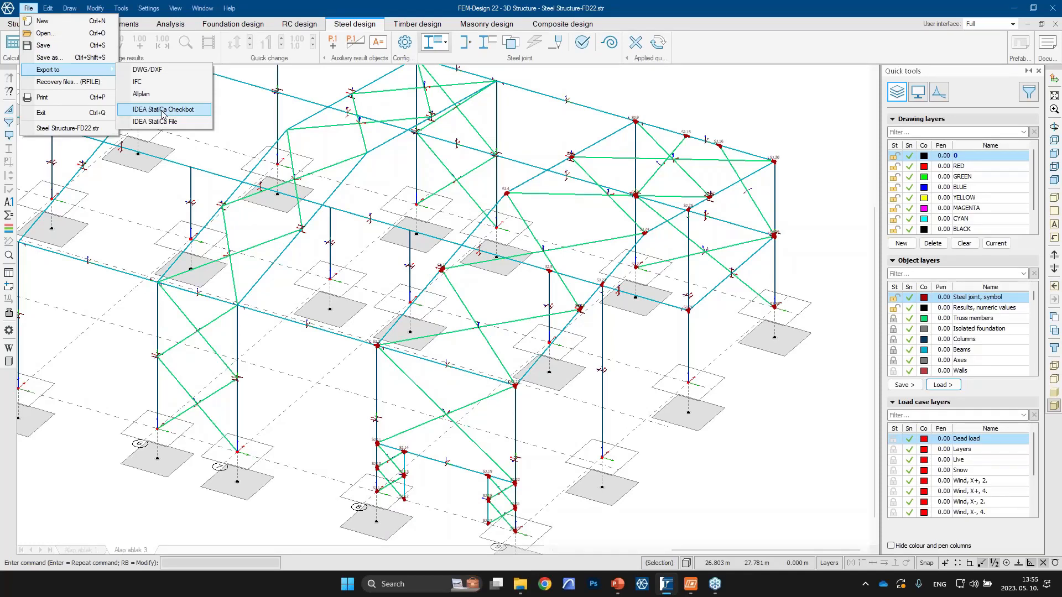
left_click(163, 110)
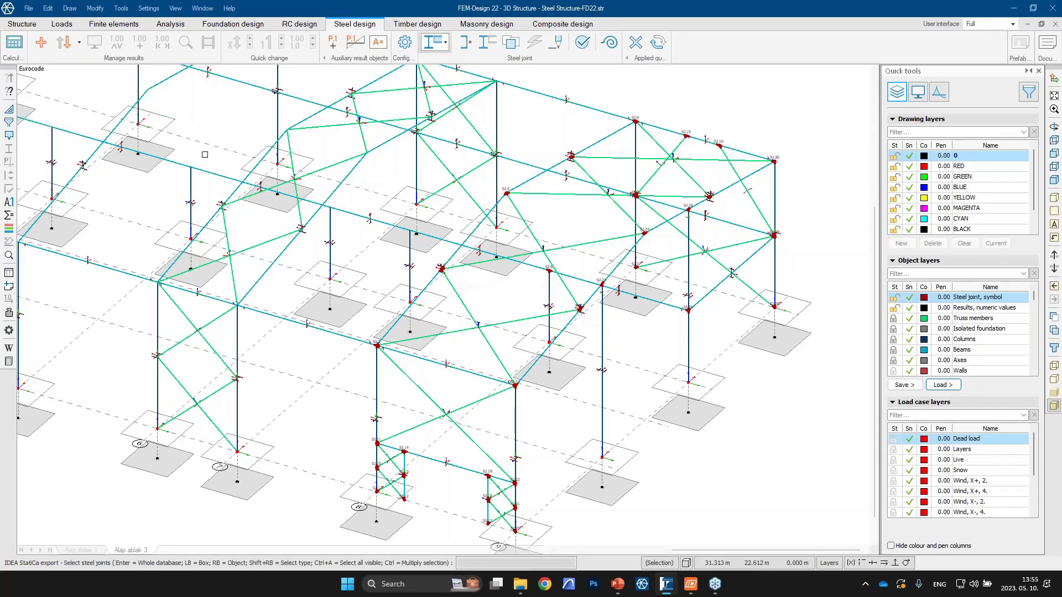
key("Return")
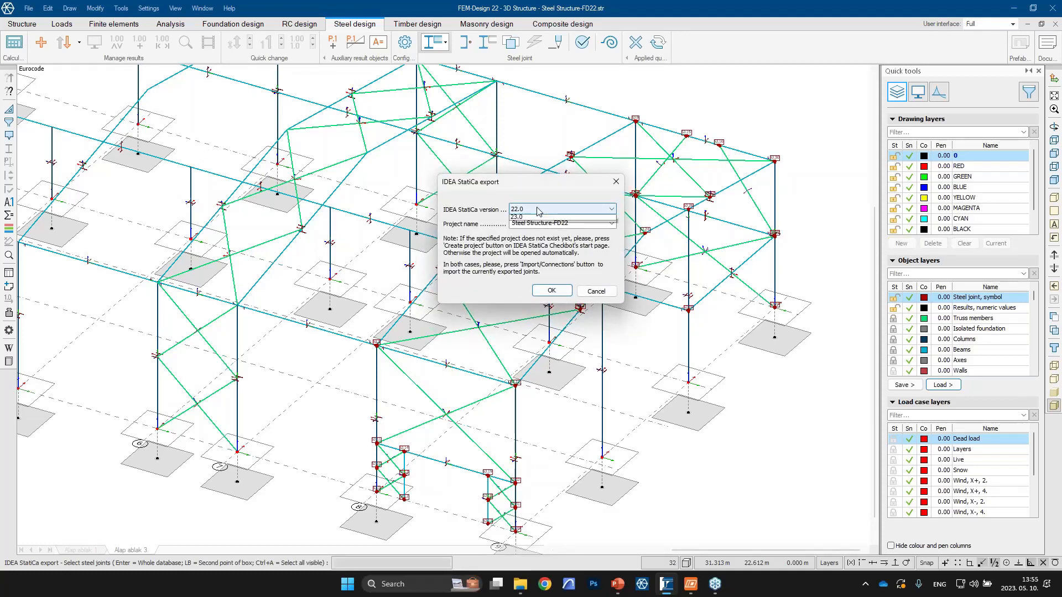
Set the IDEA StatiCa version to 23.0, name the project IdeaStatiCa-Today, and run the export to Checkbot.
left_click(537, 211)
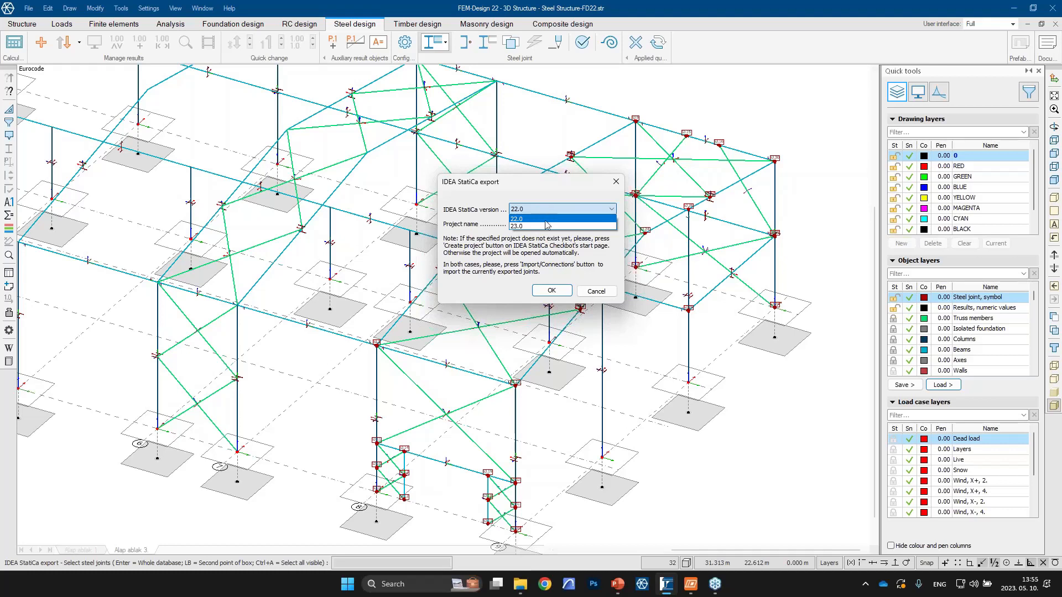
left_click(543, 226)
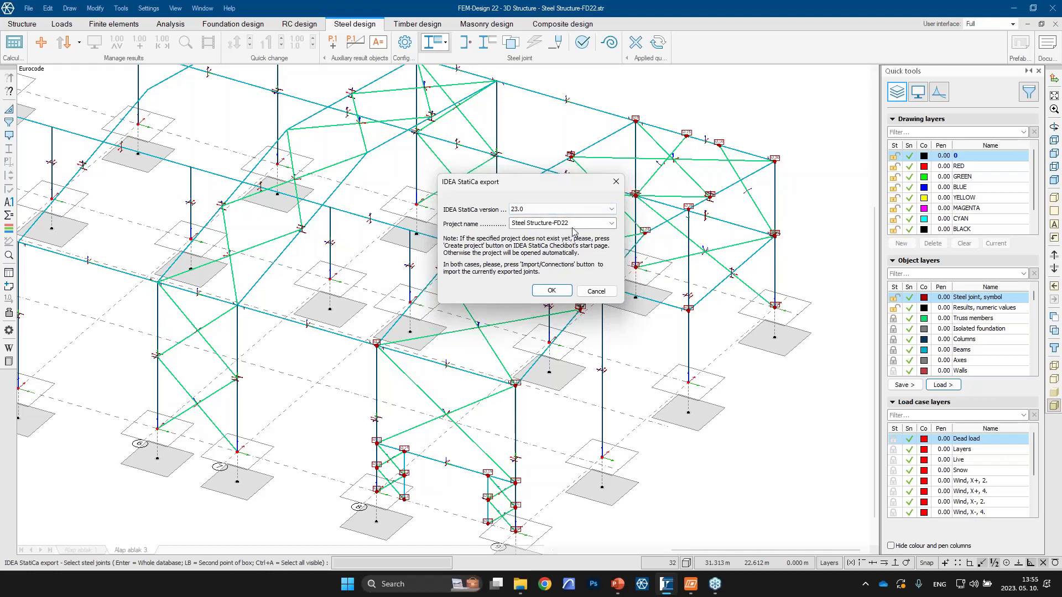
left_click_drag(573, 223, 512, 223)
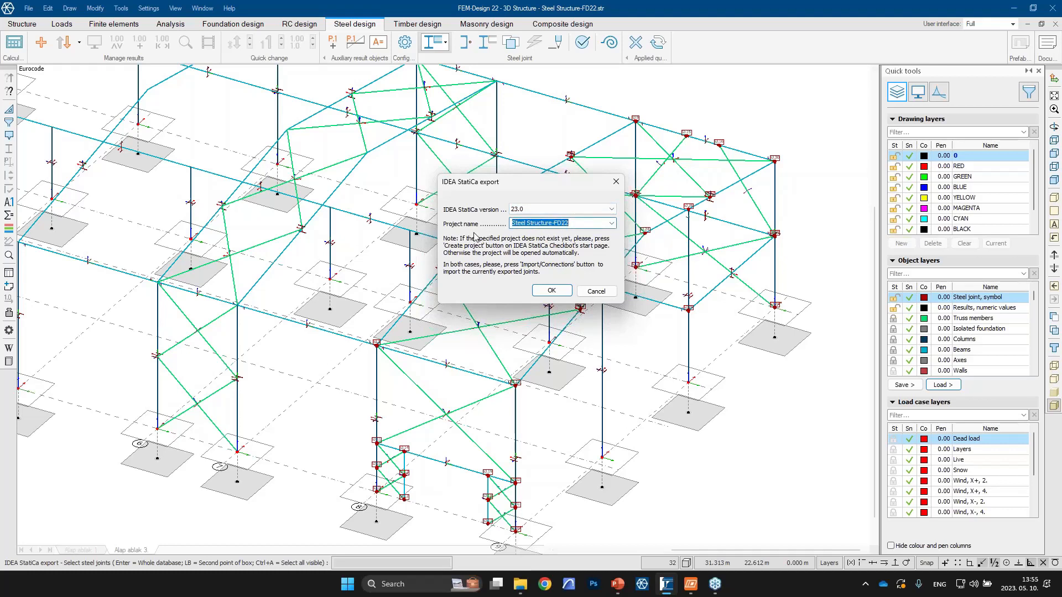
type("Today")
left_click(551, 291)
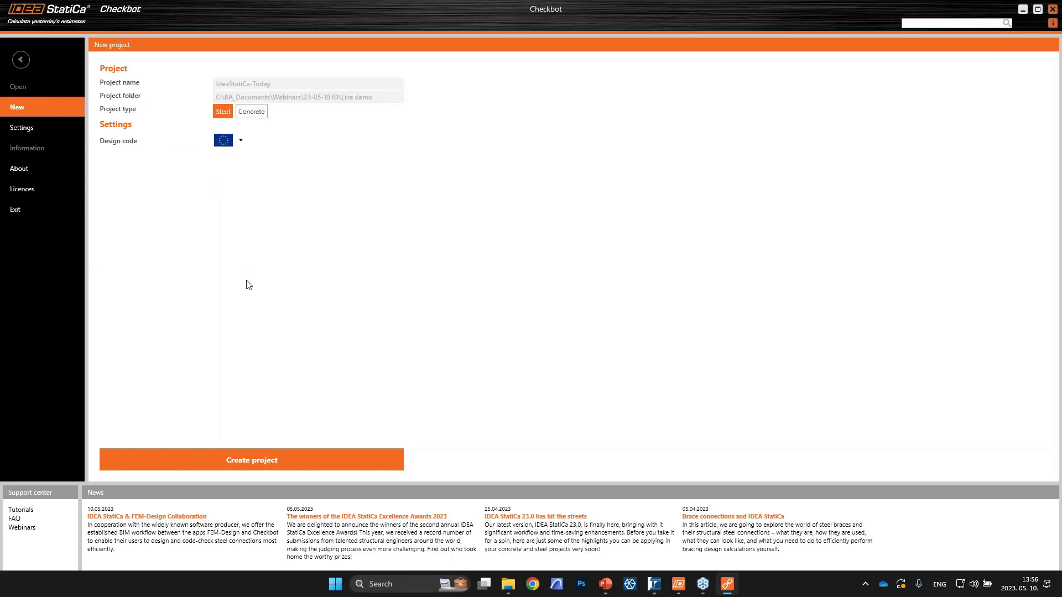
Create the steel project in Checkbot and import the exported connections, inspecting the resulting 3D model up close.
left_click(230, 460)
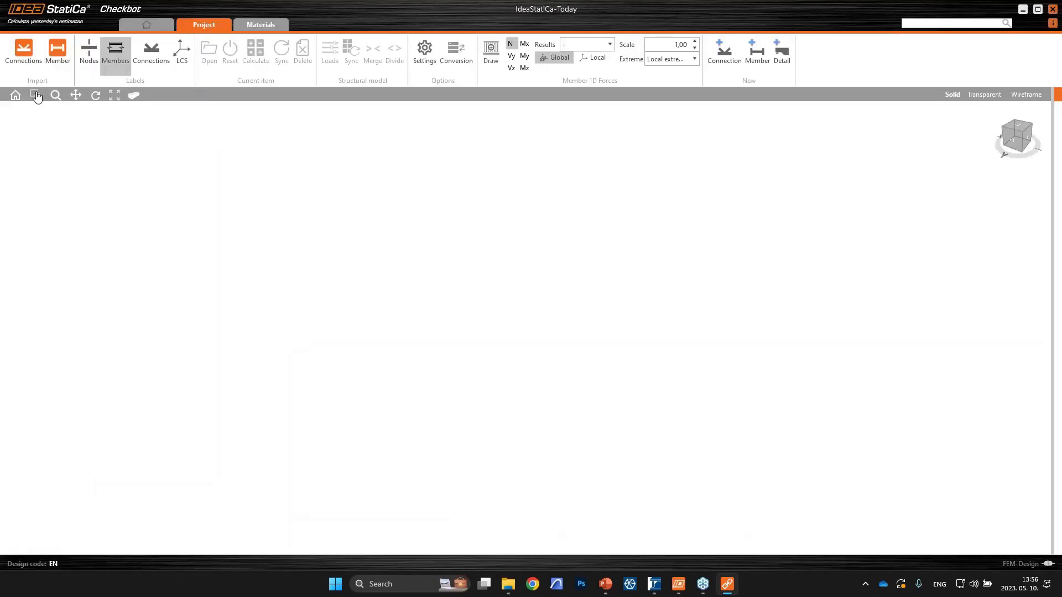
left_click(24, 52)
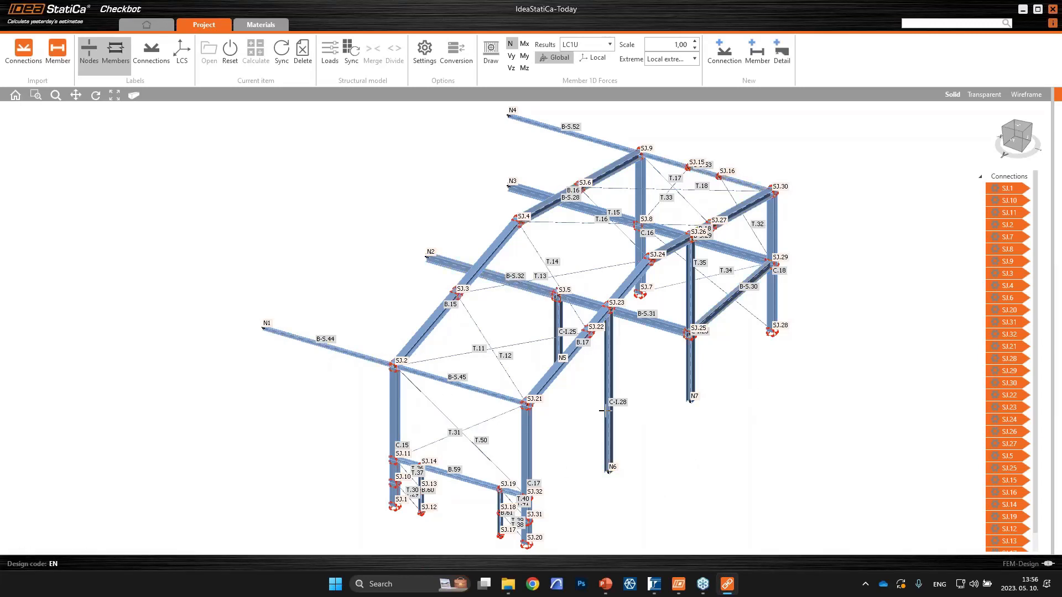
scroll(626, 356, "up", 5)
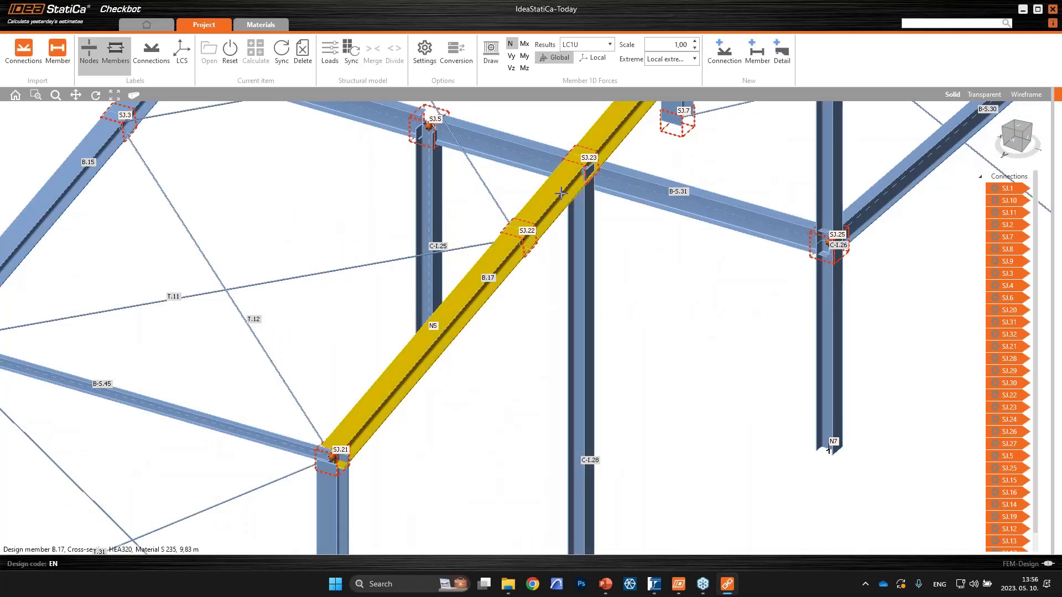
scroll(564, 206, "up", 3)
scroll(564, 206, "down", 8)
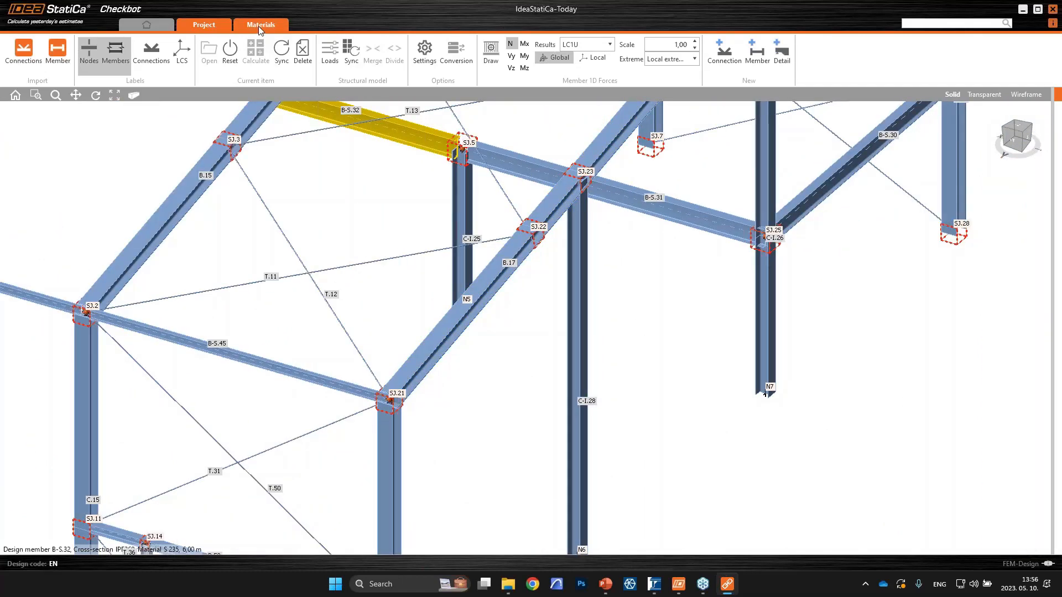
Review the properties of the project's imported cross-sections, from Massive O and HEA160 through IPE160, IPE360 and HEA260.
left_click(261, 25)
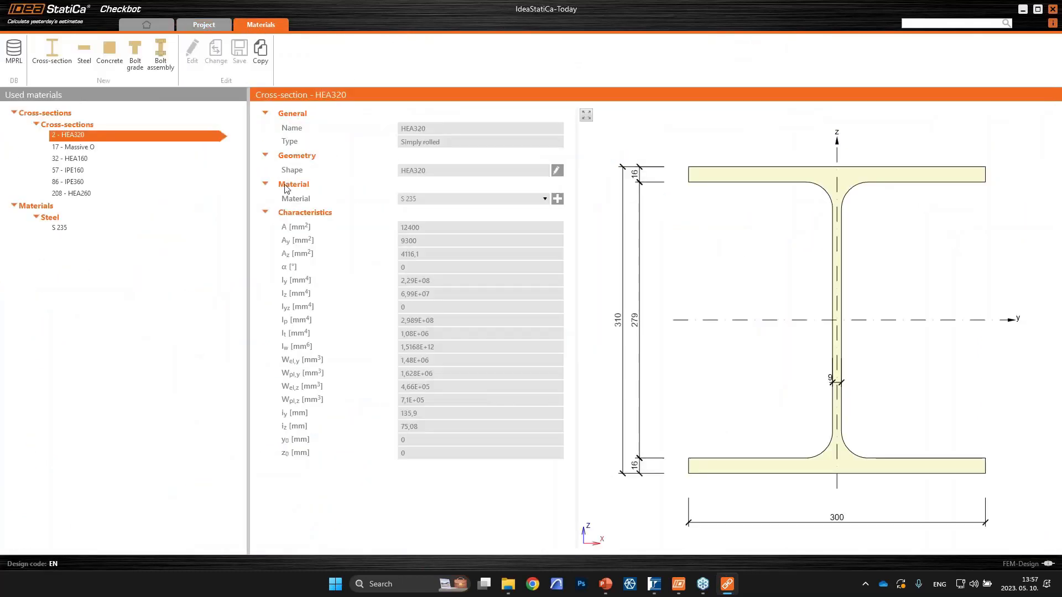
left_click(79, 149)
left_click(76, 160)
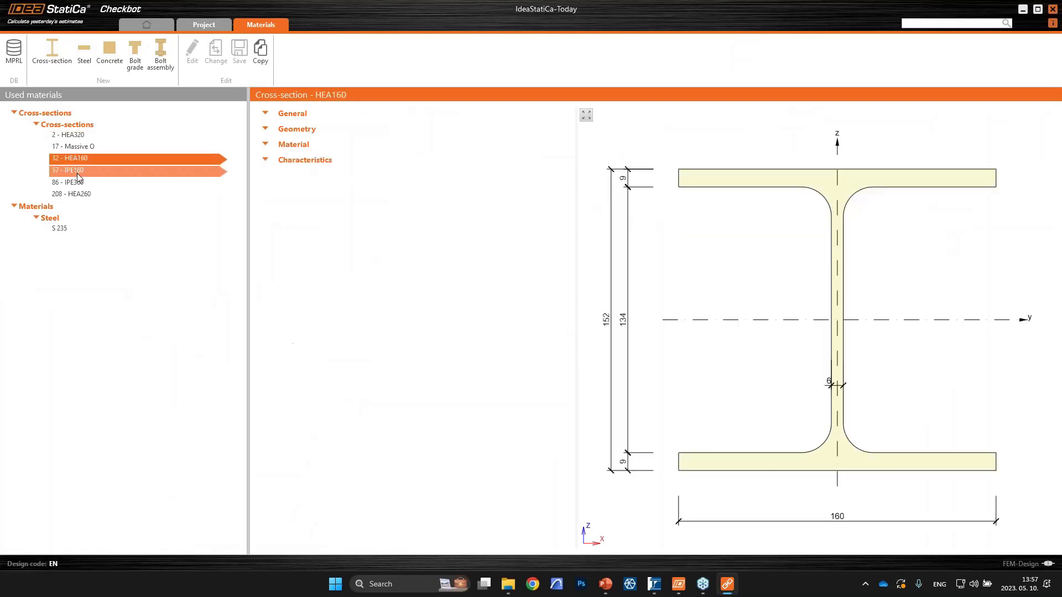
left_click(78, 171)
left_click(79, 183)
left_click(78, 194)
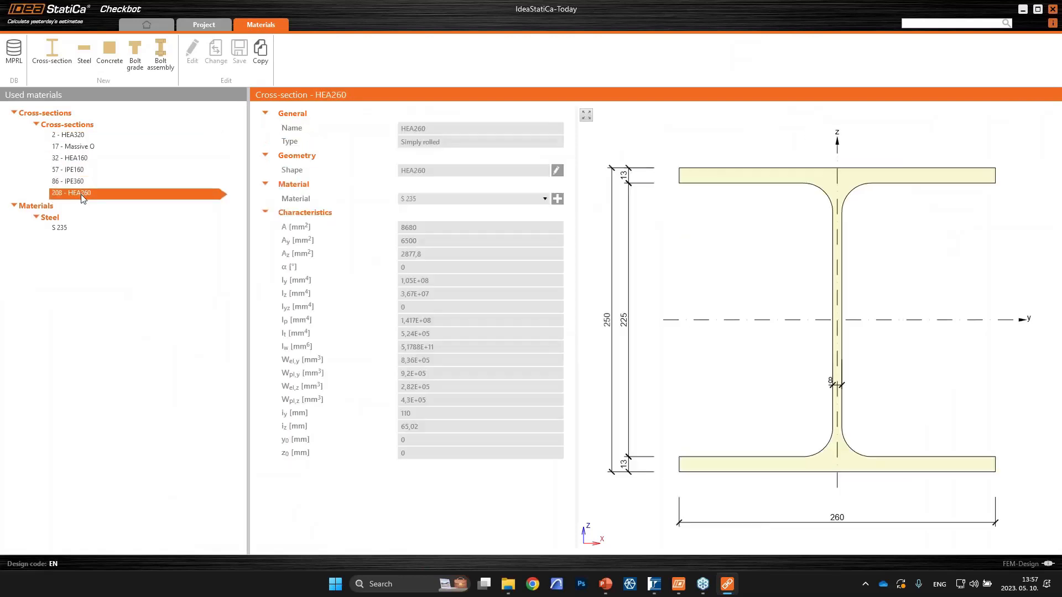
Review the S 235 steel material and draw the LC1U My bending moments on the members of the Checkbot model.
left_click(64, 234)
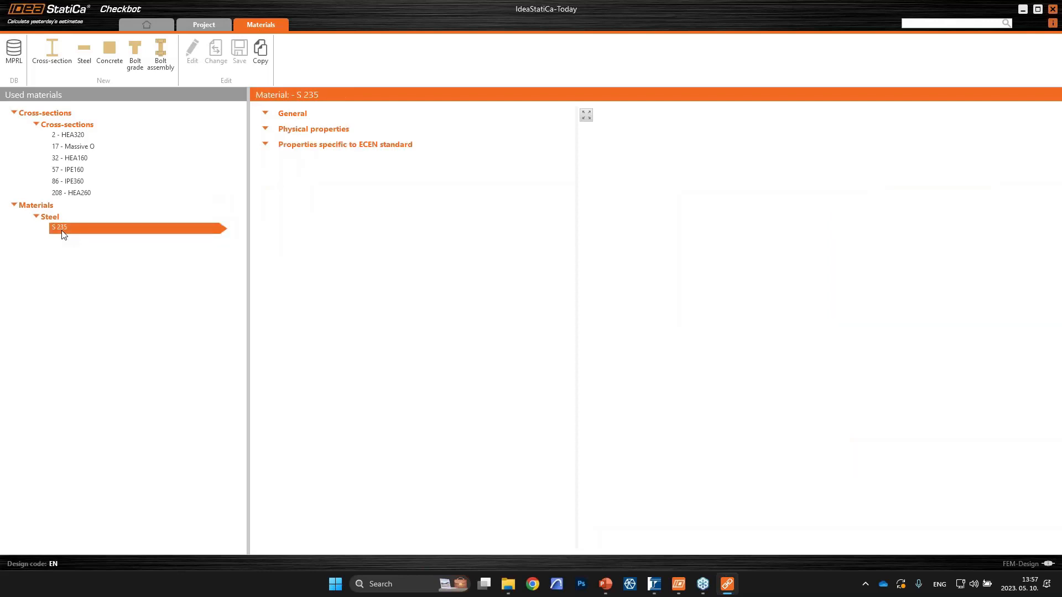
left_click(198, 25)
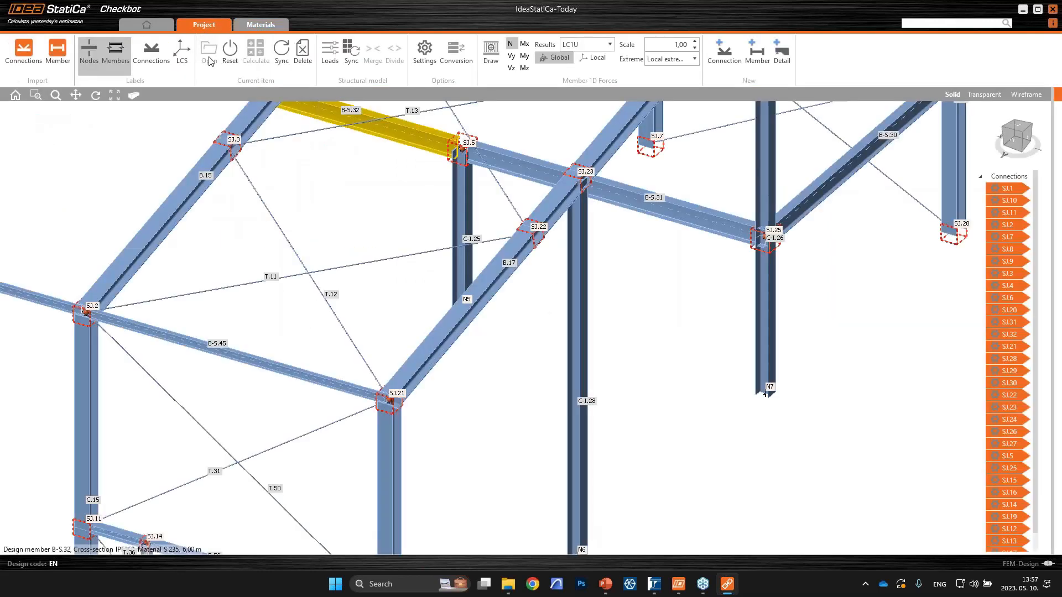
scroll(474, 267, "down", 3)
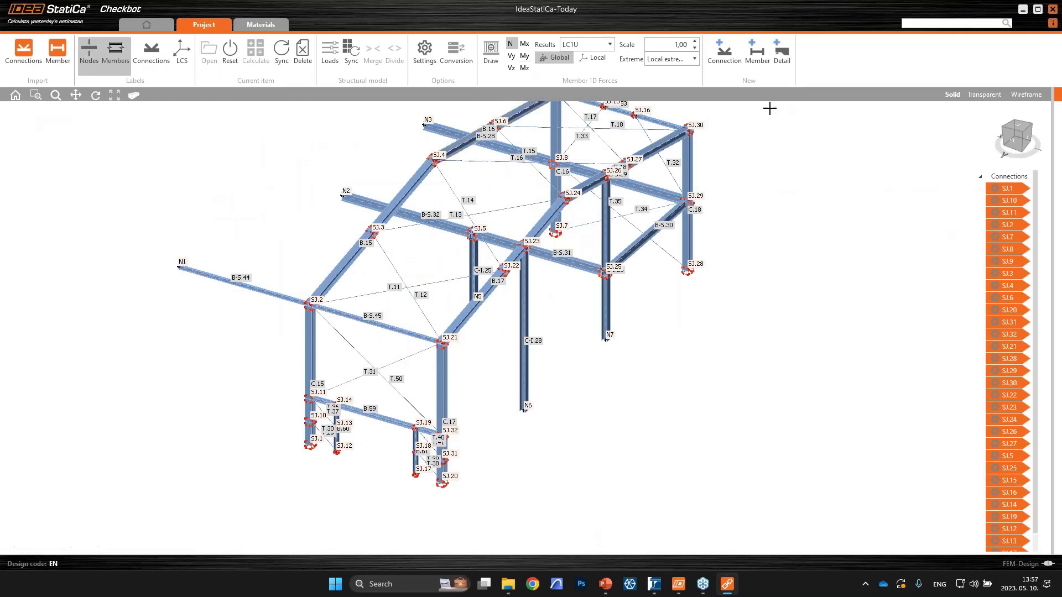
left_click(493, 55)
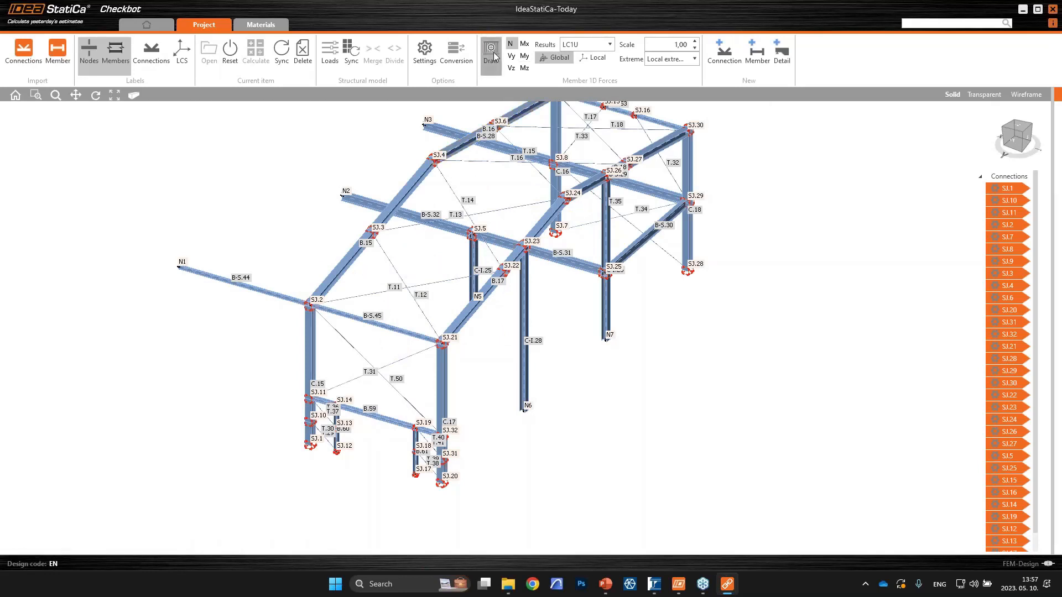
left_click(524, 56)
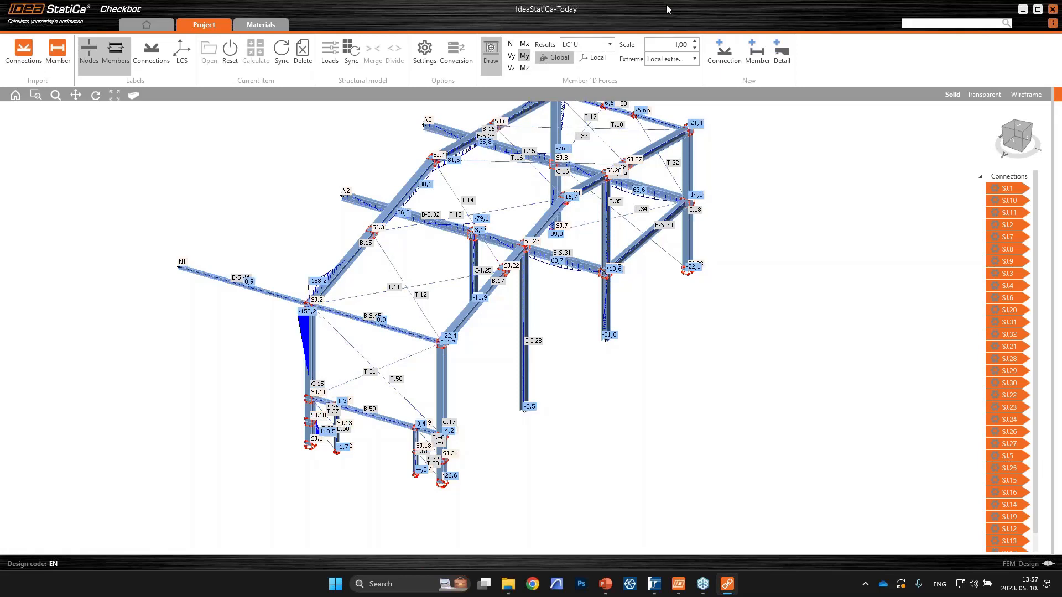
Show the Checkbot model as wireframe and enlarge the moment diagrams to a scale of 3.50.
left_click(1026, 96)
left_click(696, 44)
left_click(696, 43)
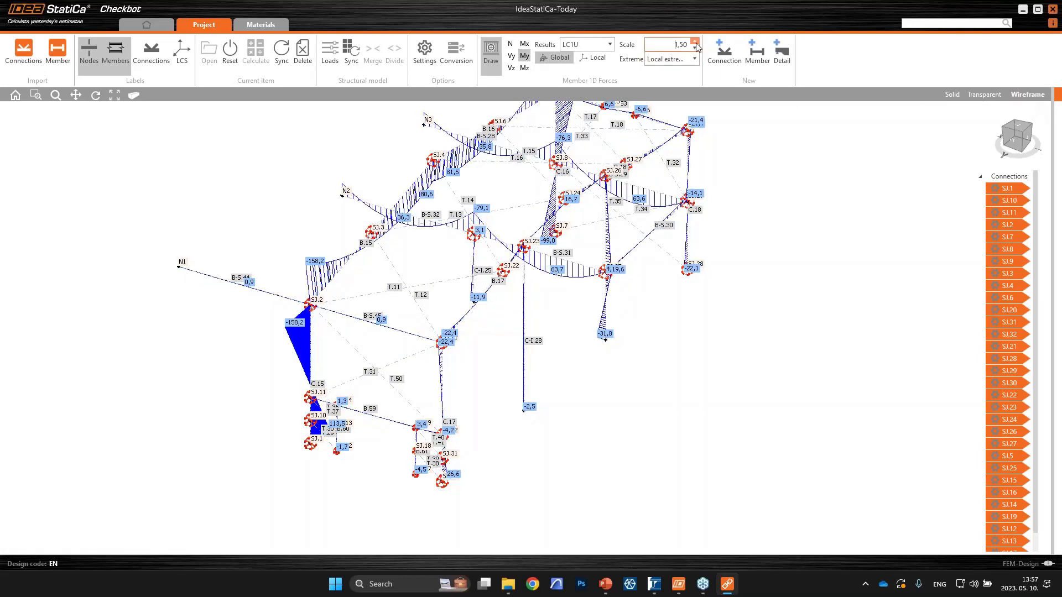
left_click(696, 43)
left_click(695, 42)
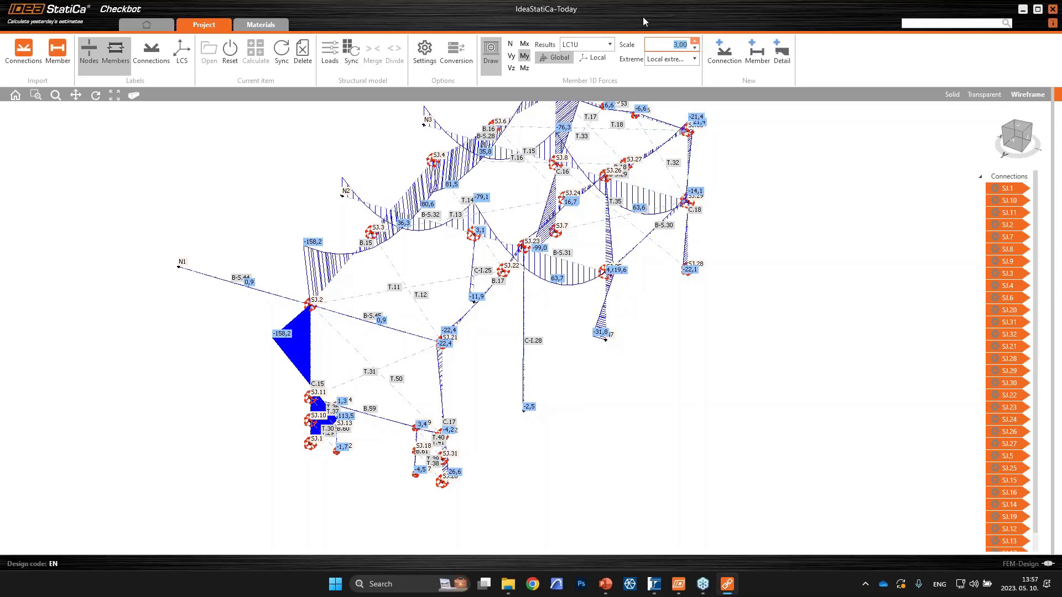
Arrange Checkbot and the FEM-Design model side by side, and free up the FEM-Design drawing area by collapsing the quick tools.
left_click_drag(645, 9, 1061, 111)
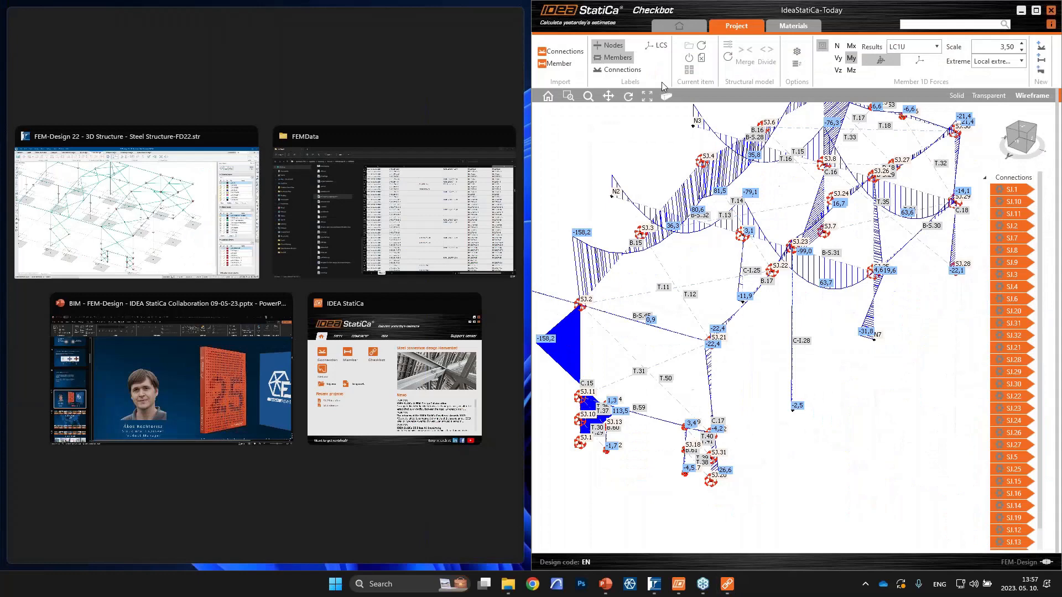
left_click(162, 222)
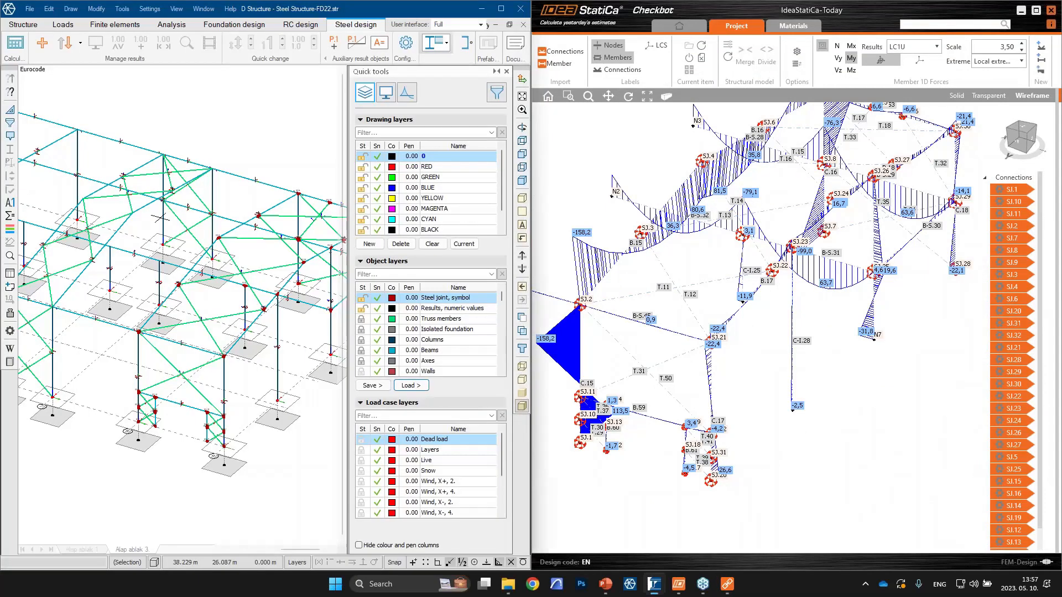
left_click(505, 72)
scroll(391, 353, "up", 3)
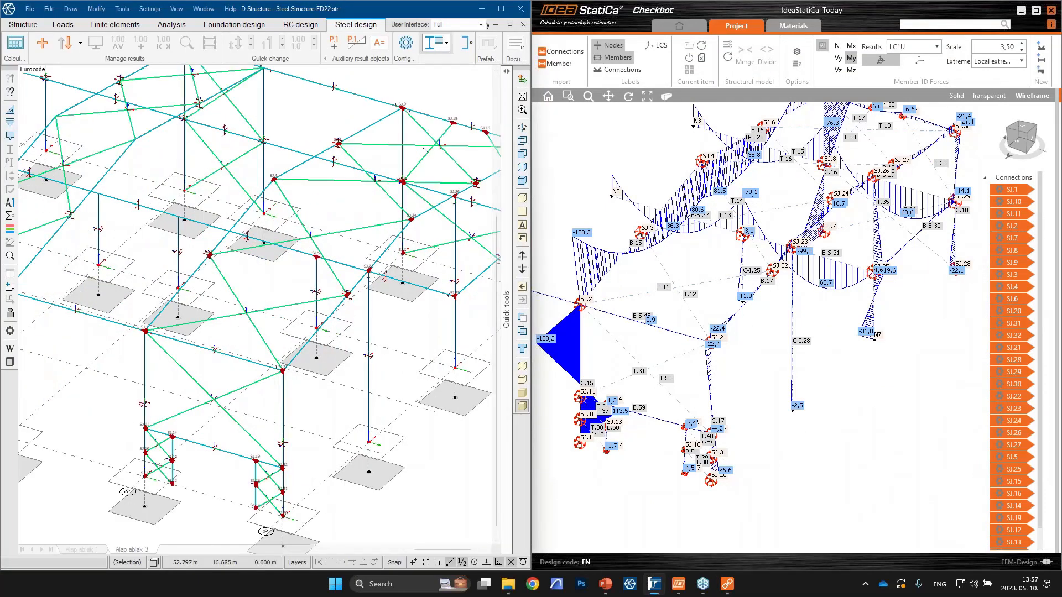
Display the maximum steel bar utilization for load combinations as a colour palette on the FEM-Design model.
left_click(79, 46)
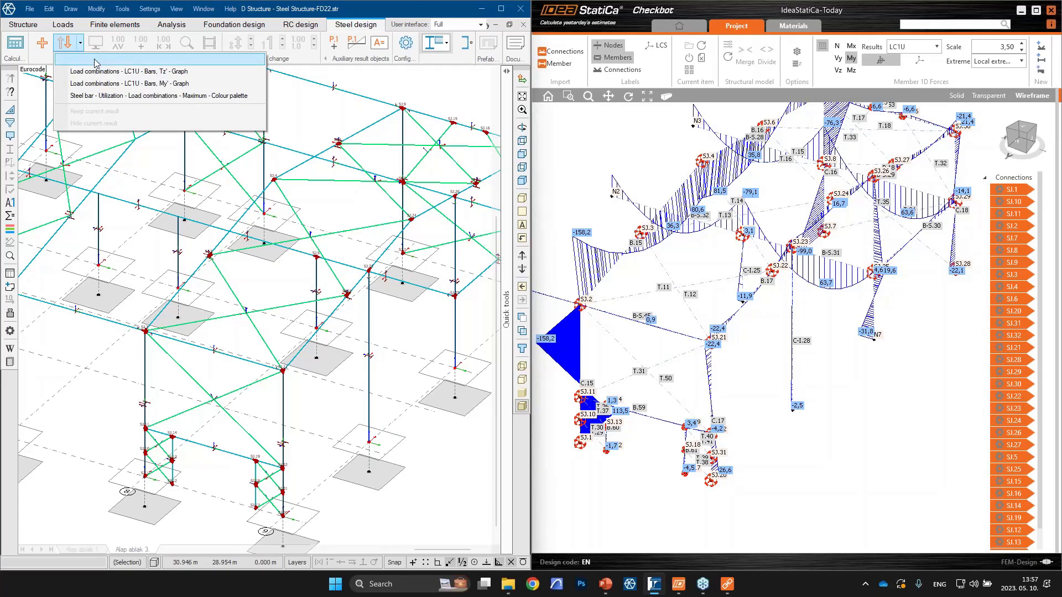
left_click(104, 96)
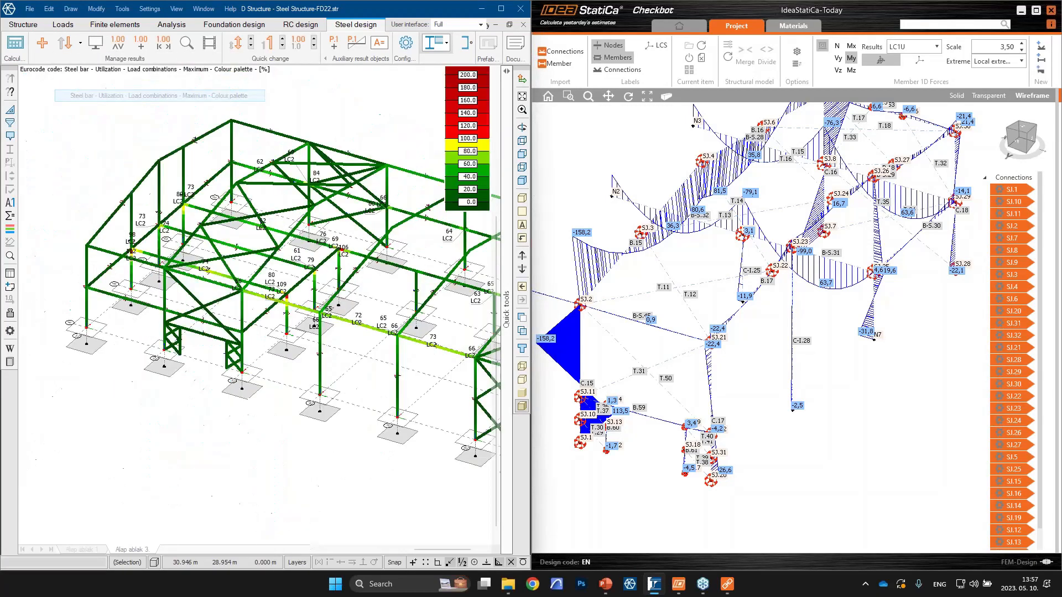
scroll(180, 249, "up", 3)
scroll(302, 277, "up", 4)
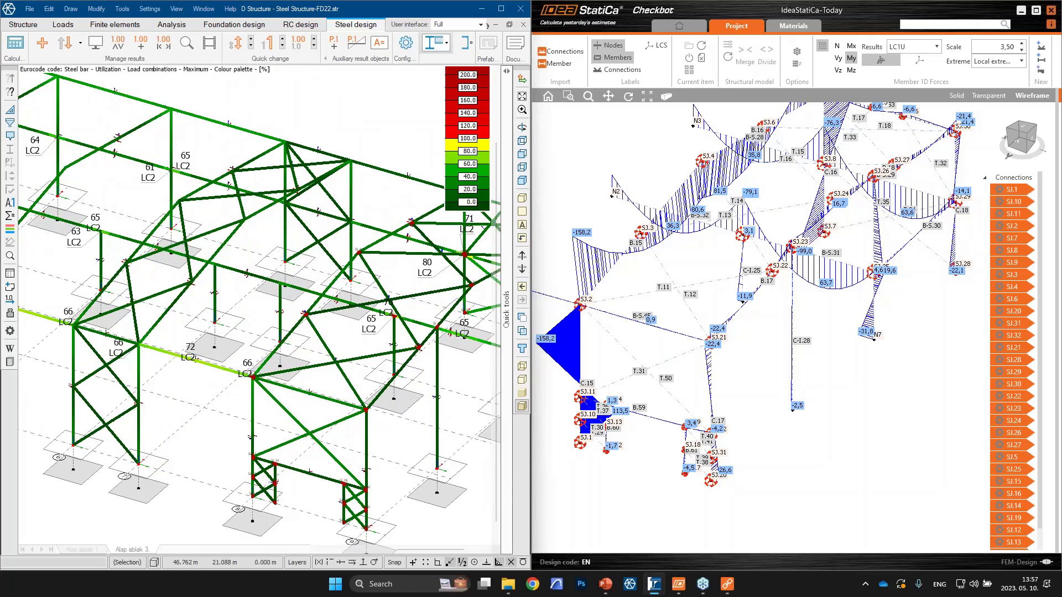
middle_click_drag(409, 308, 288, 289)
Display the LC1U My' bar moment graph in FEM-Design and examine its values around joint SJ.21.
left_click(81, 43)
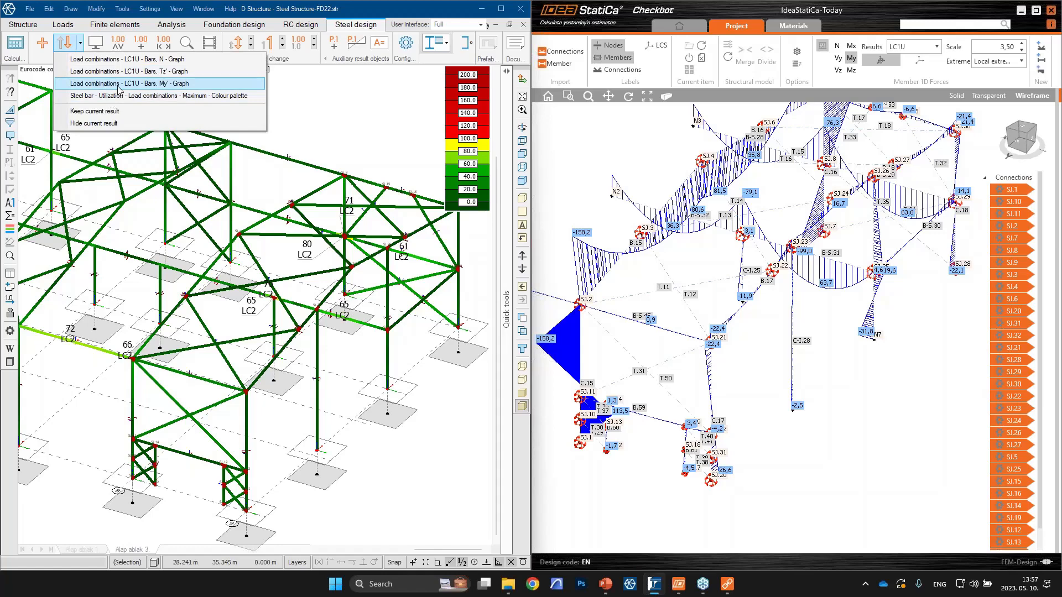
left_click(118, 83)
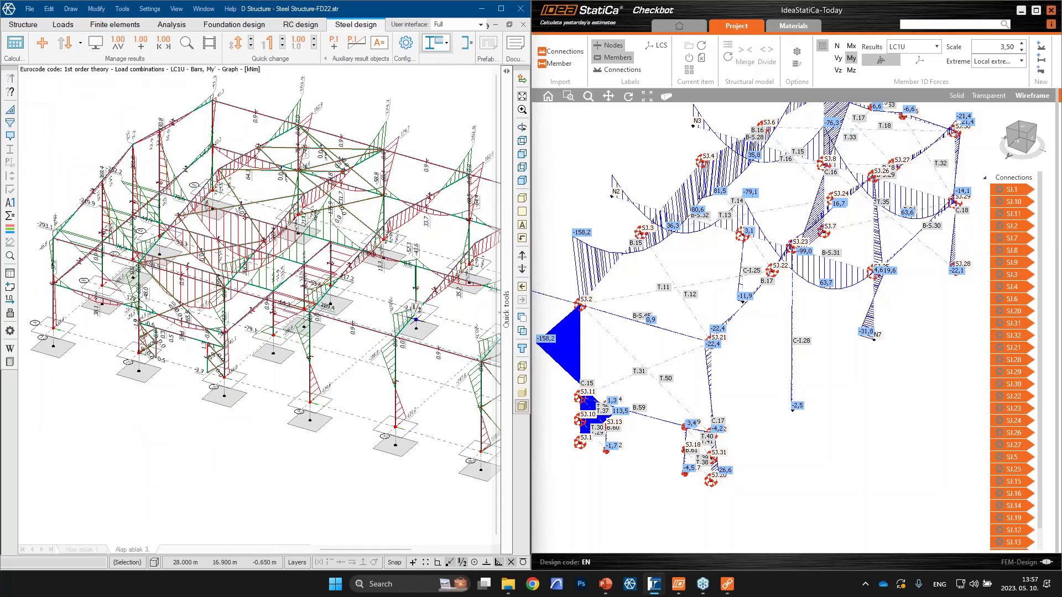
scroll(331, 337, "up", 5)
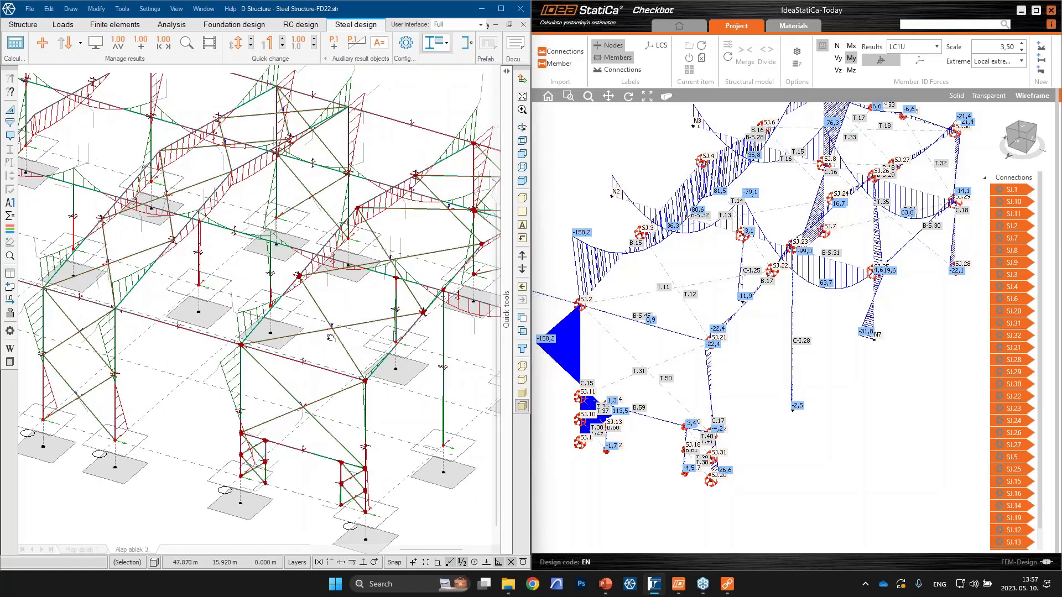
scroll(331, 338, "up", 5)
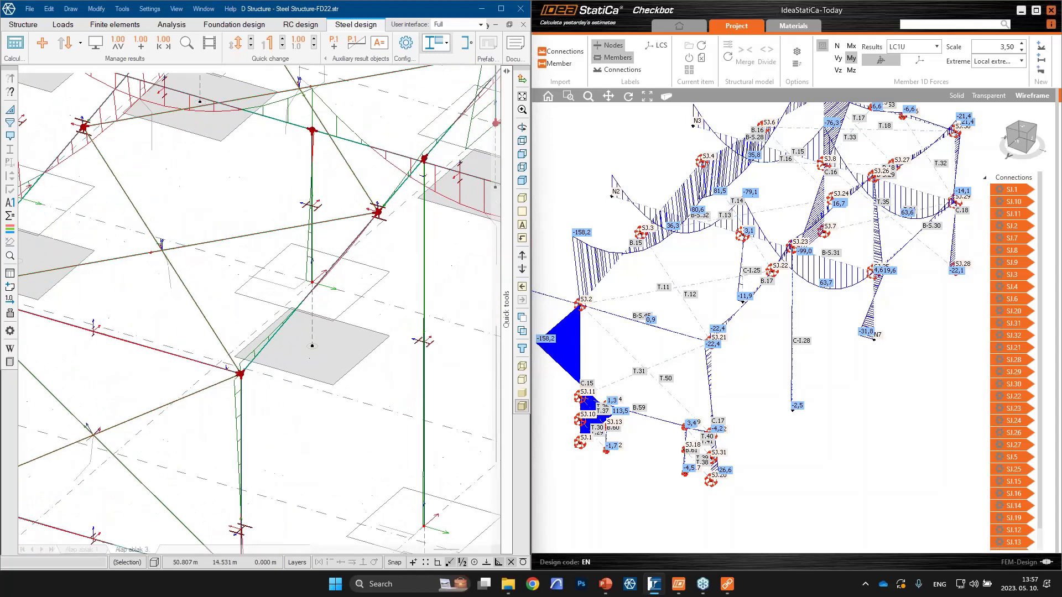
scroll(331, 337, "up", 3)
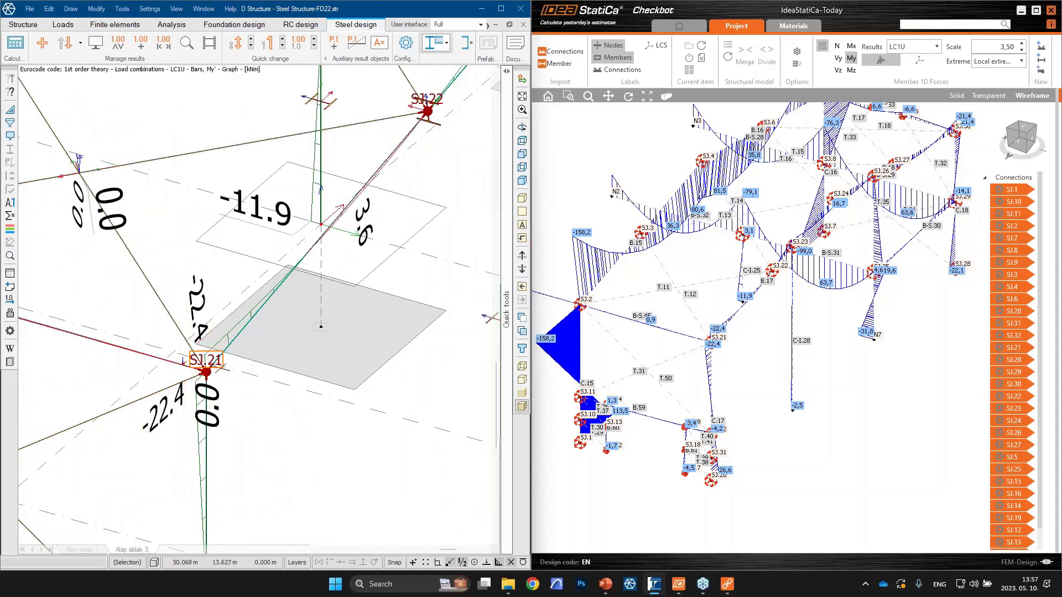
Compare the My moments at joint SJ.21 in Checkbot with those at the same joint and neighbouring columns in FEM-Design.
scroll(714, 345, "up", 5)
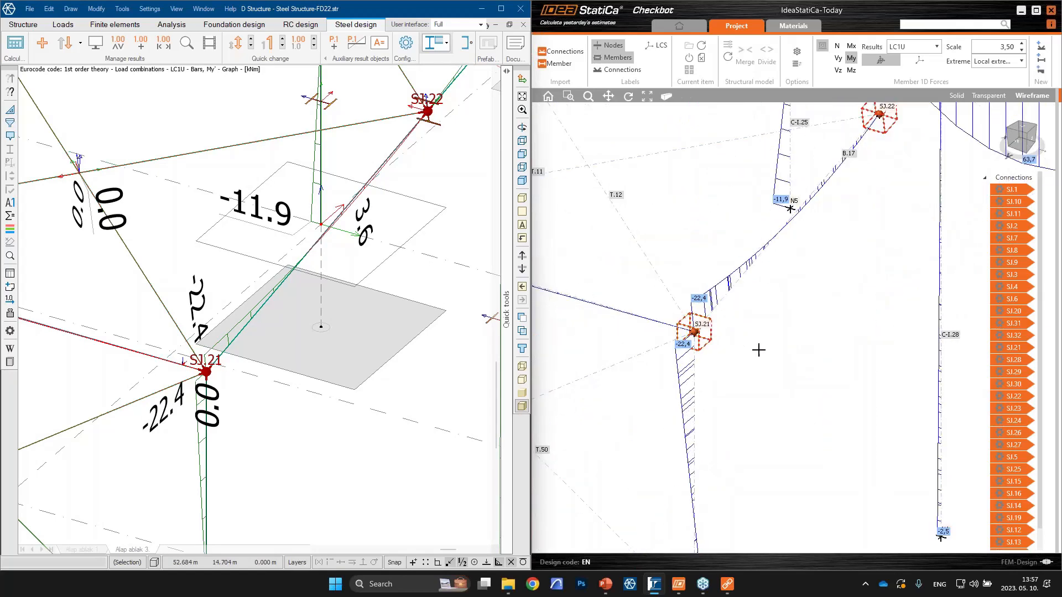
scroll(759, 349, "up", 2)
middle_click_drag(762, 351, 863, 378)
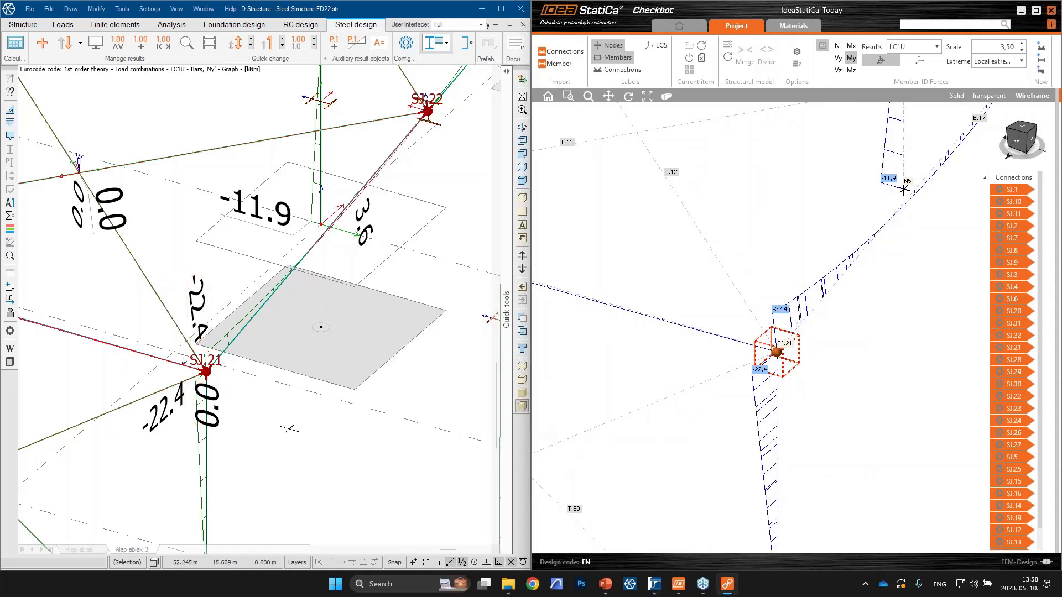
scroll(357, 330, "down", 3)
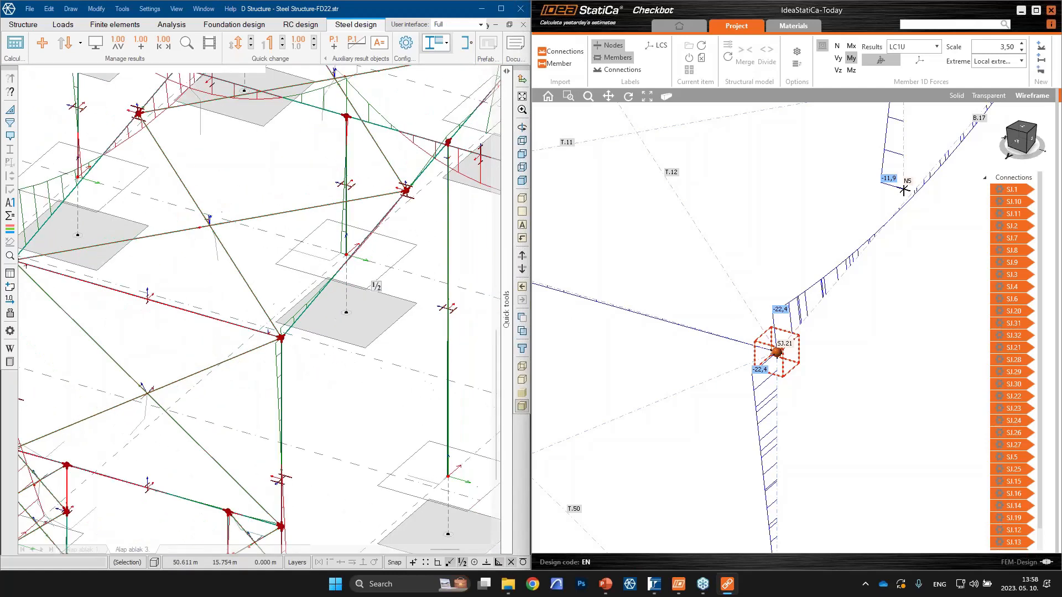
scroll(357, 330, "up", 1)
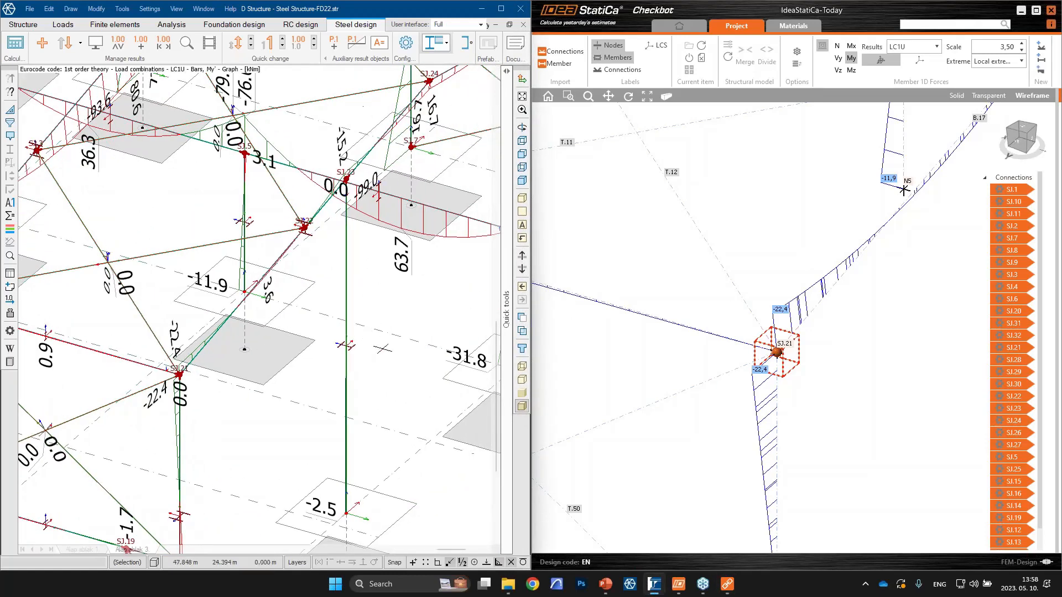
scroll(390, 354, "up", 1)
middle_click_drag(380, 361, 372, 319)
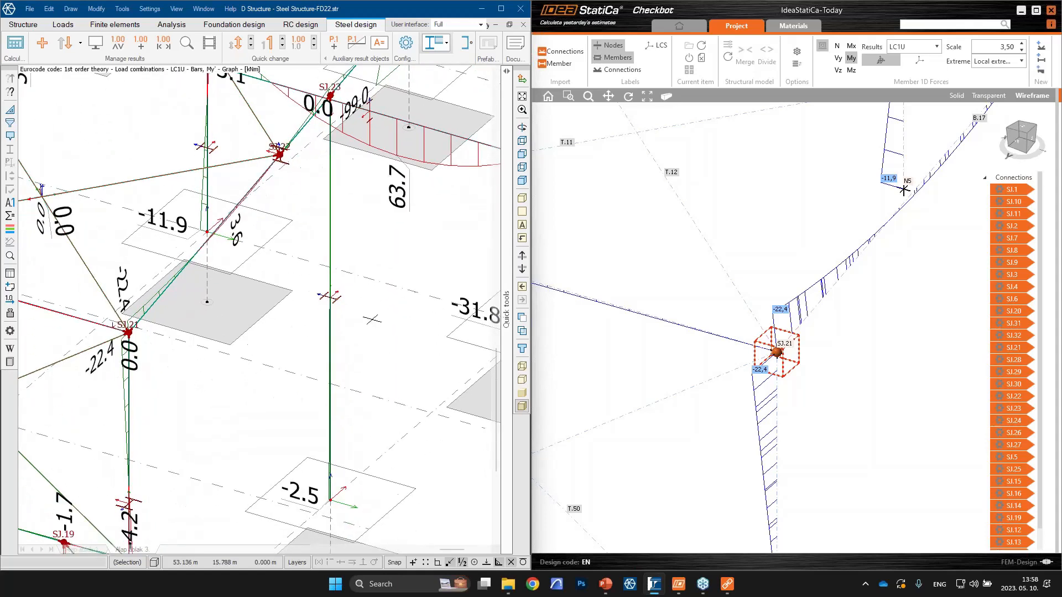
Switch FEM-Design to structure editing and load the saved layer settings 04 Steel Structure.
left_click(33, 26)
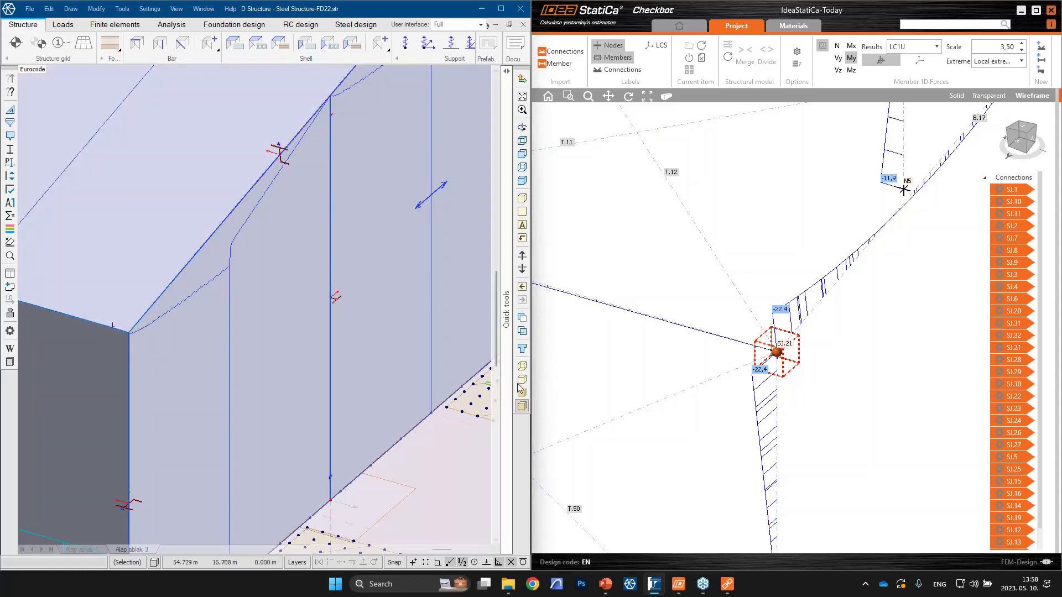
left_click(506, 71)
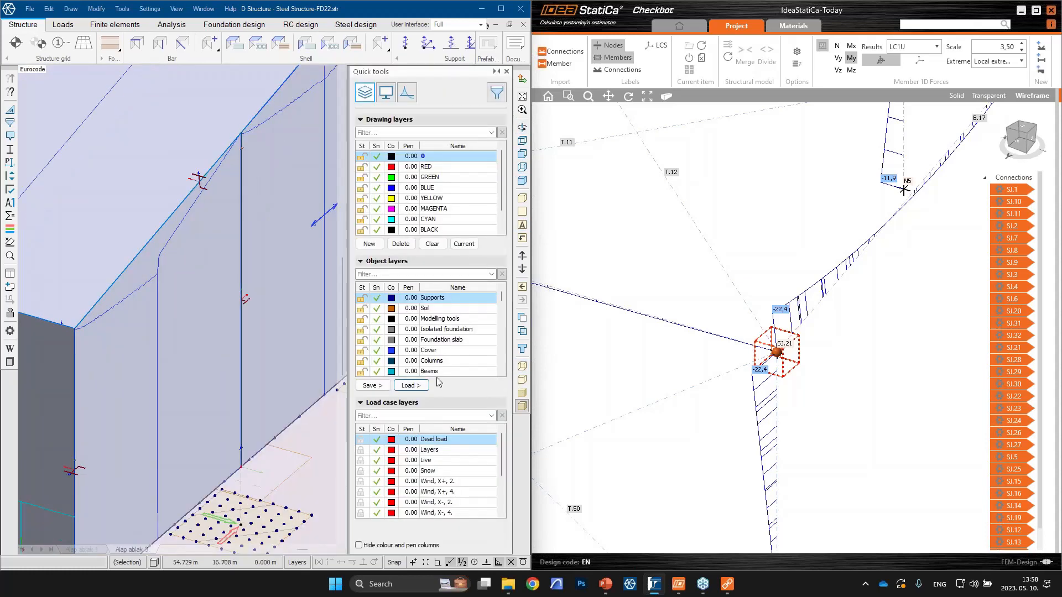
left_click(419, 389)
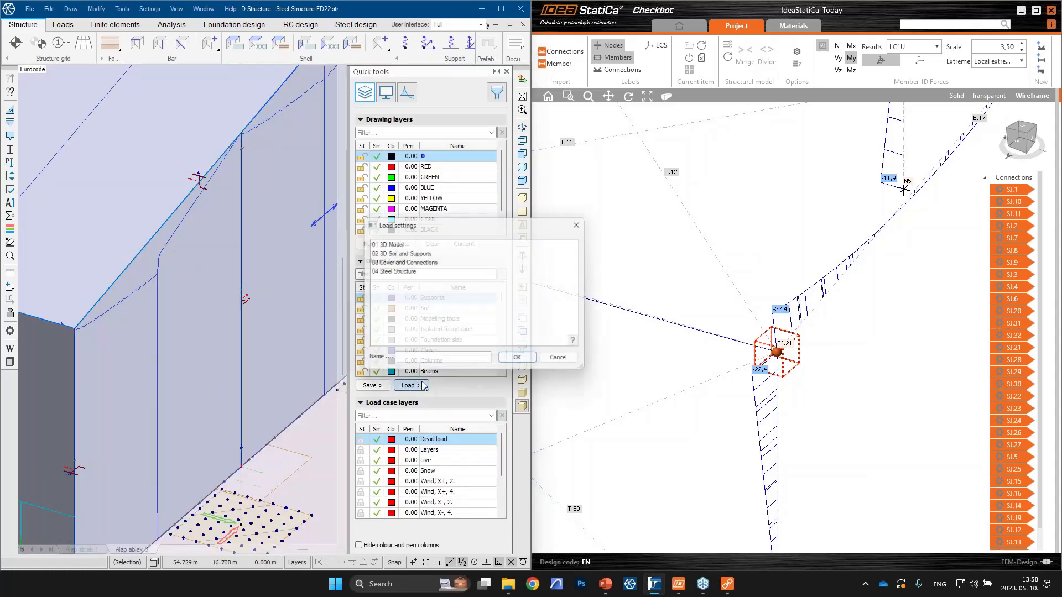
left_click(411, 272)
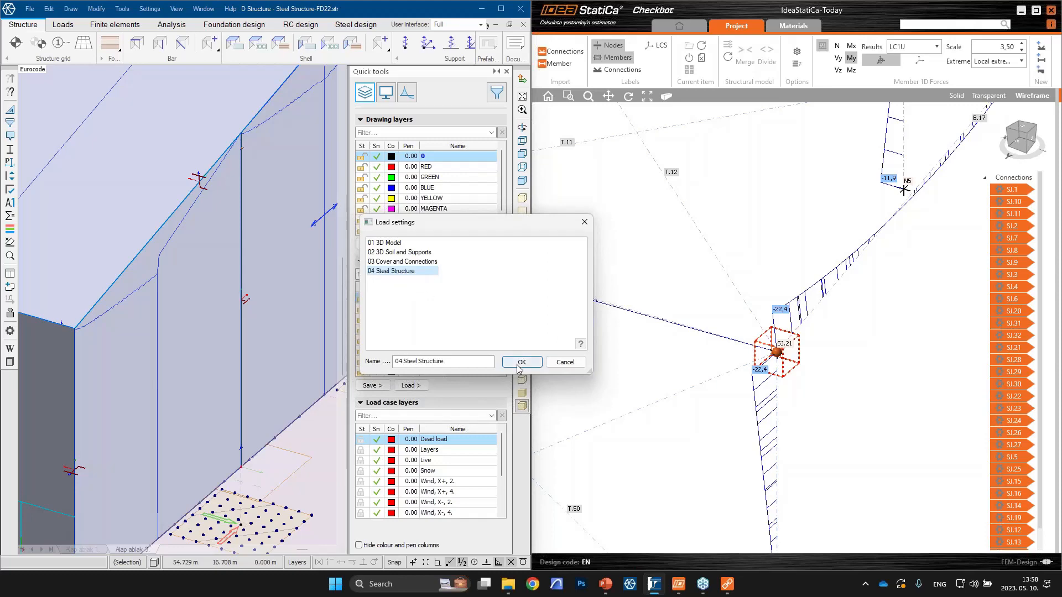
left_click(519, 362)
left_click(497, 72)
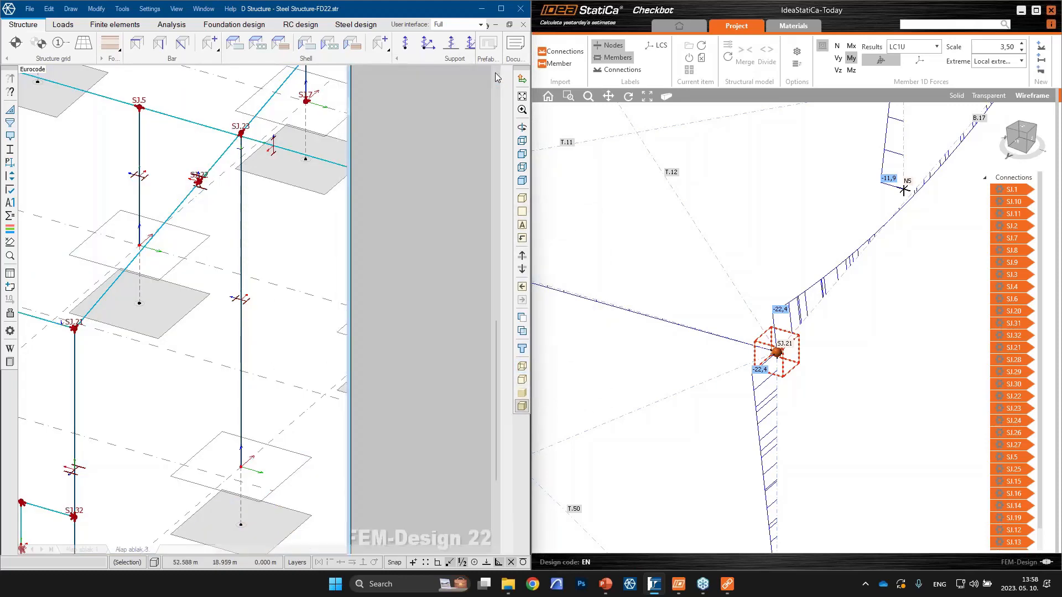
Change the section of the column beneath joint SJ.23 to the VKR 300x300x16 steel section at both ends.
scroll(348, 303, "up", 2)
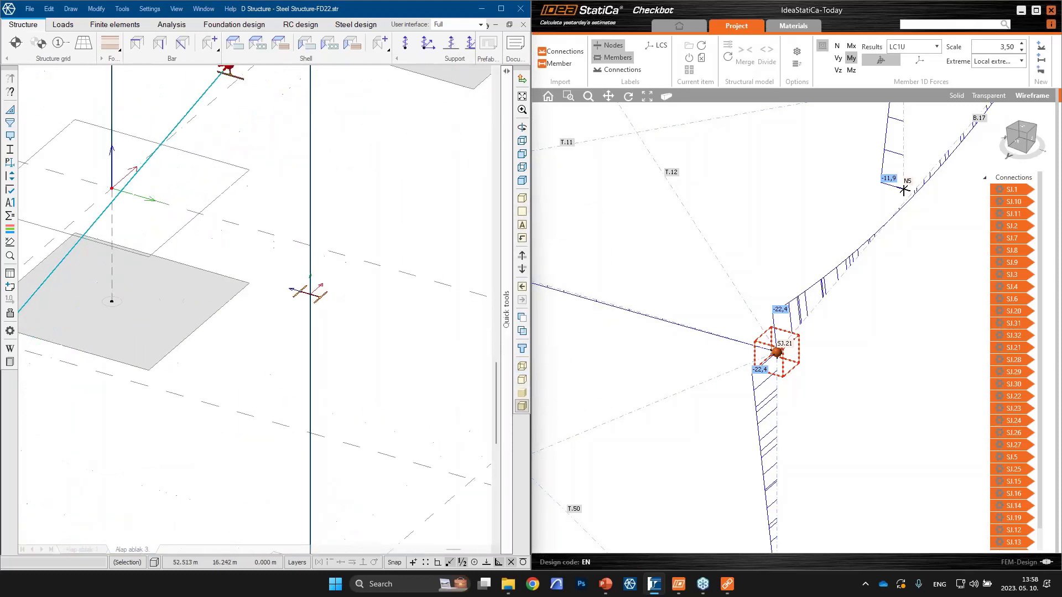
left_click(159, 43)
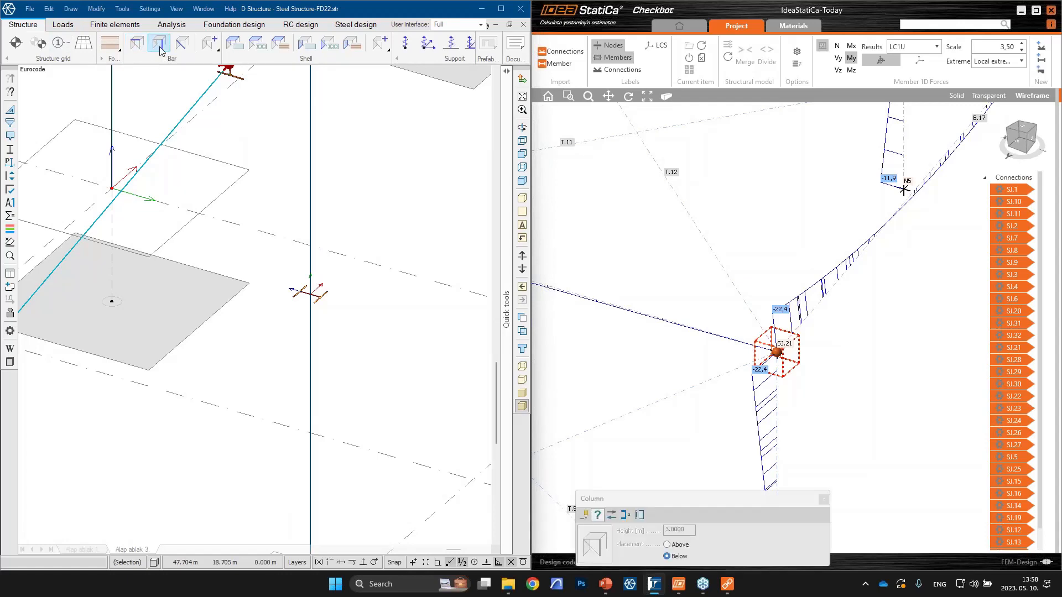
left_click(311, 290)
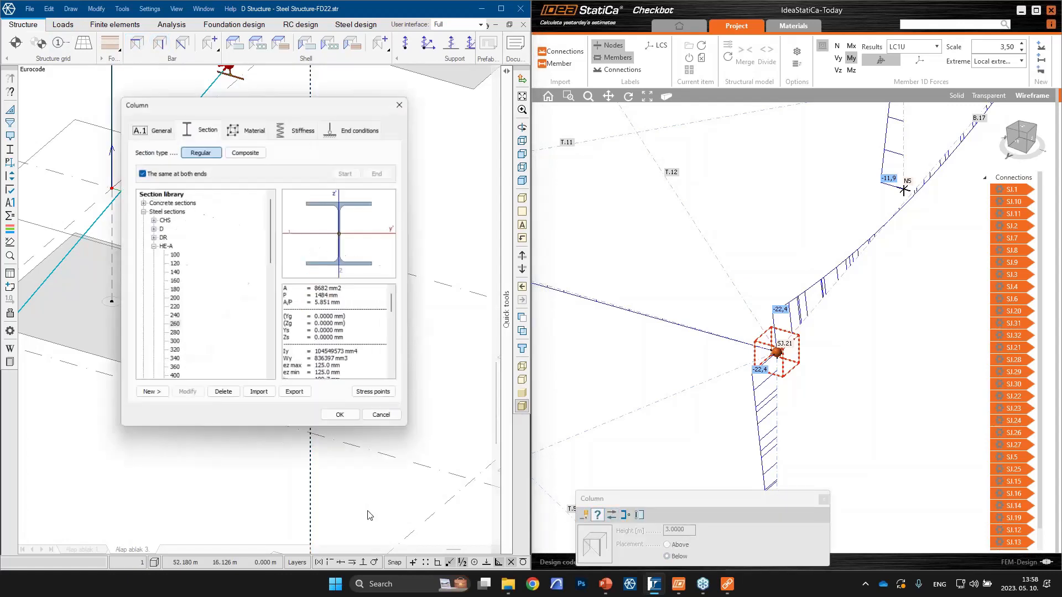
left_click(152, 247)
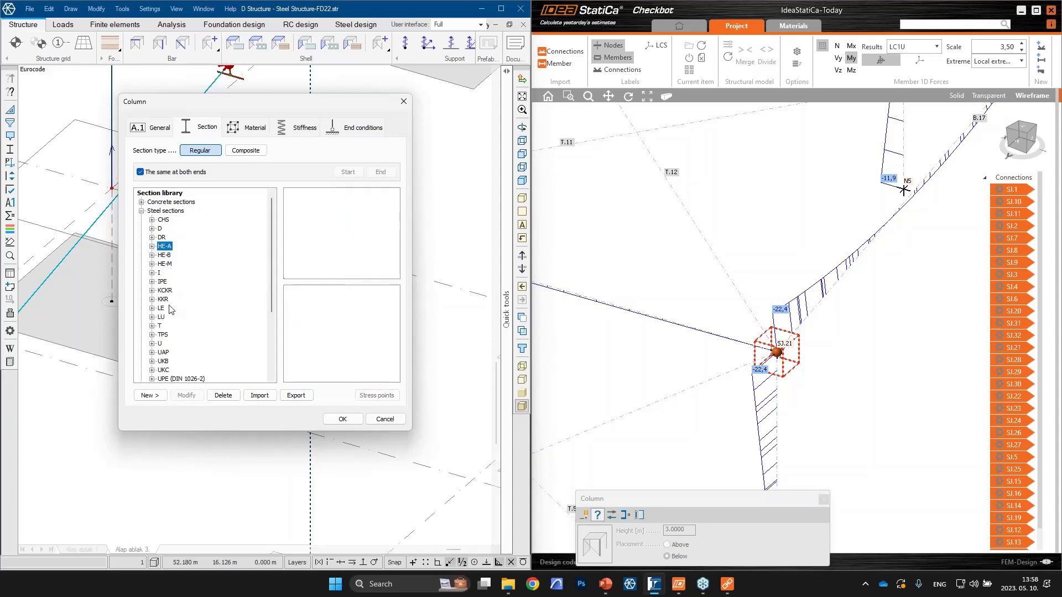
scroll(156, 332, "down", 5)
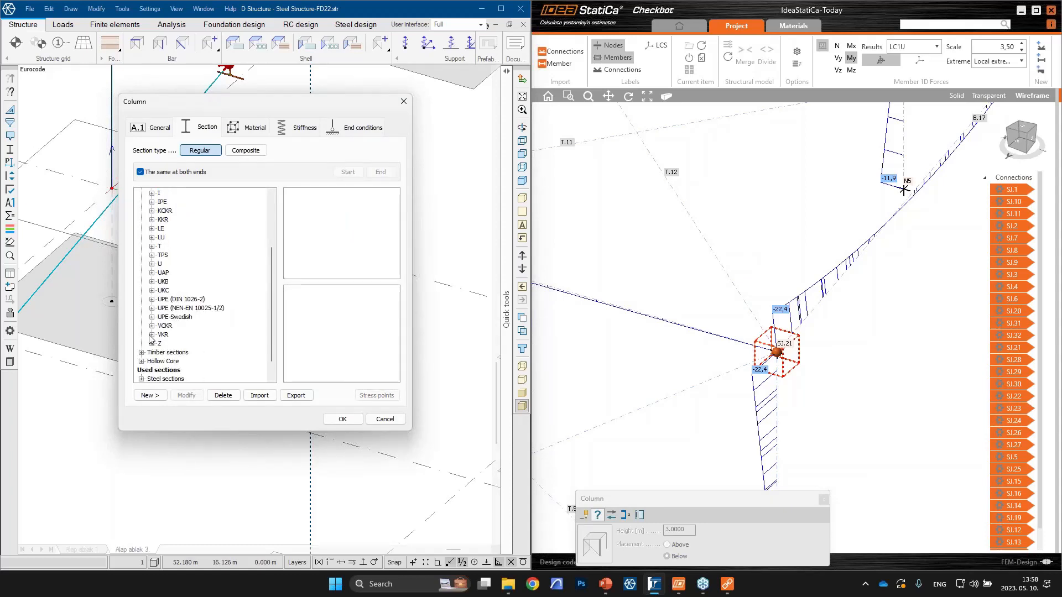
left_click(151, 334)
scroll(180, 343, "down", 6)
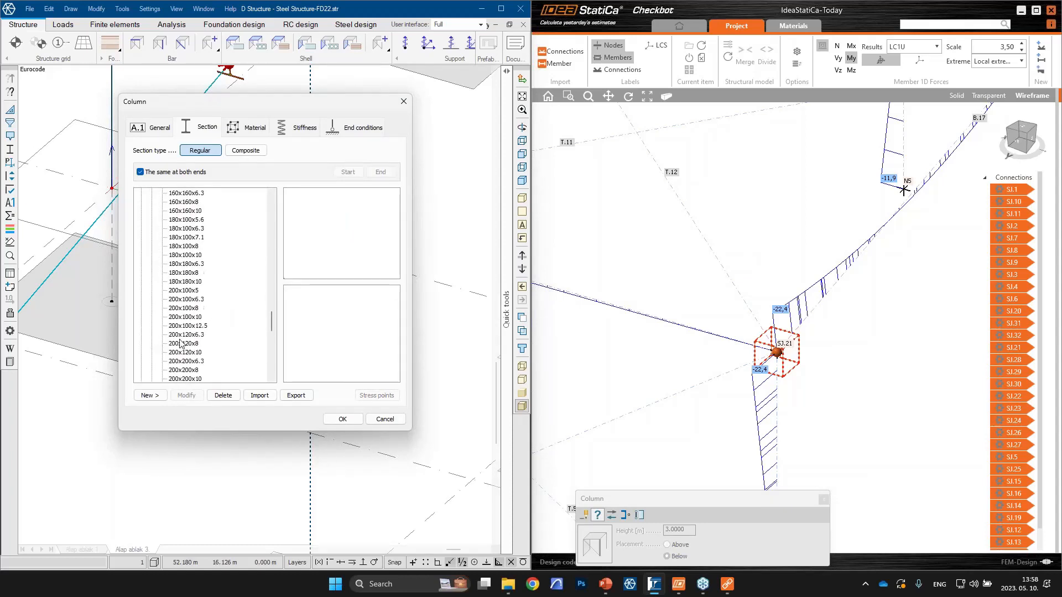
scroll(180, 344, "down", 8)
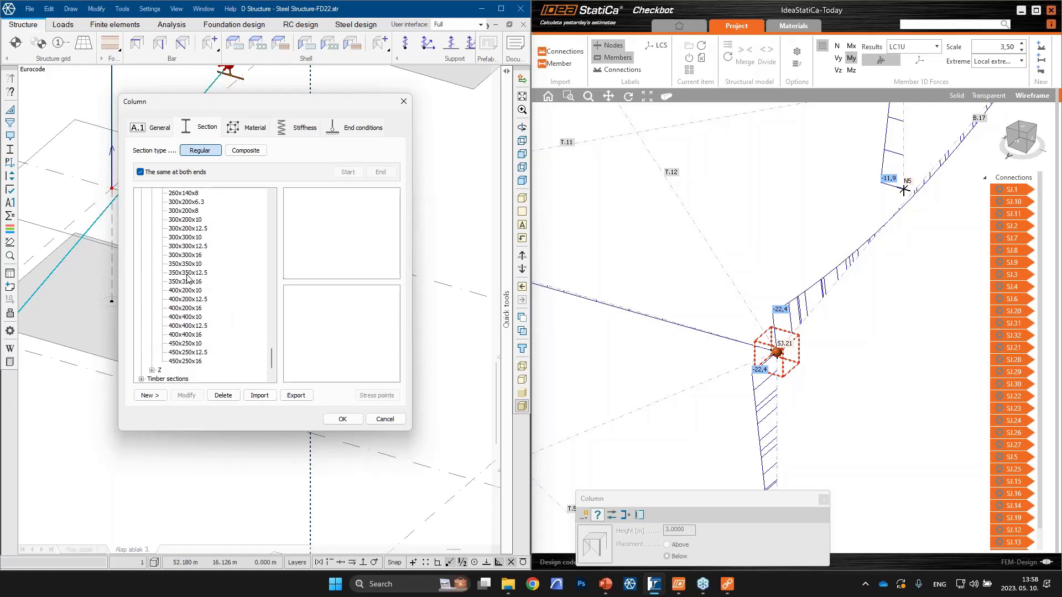
left_click(186, 255)
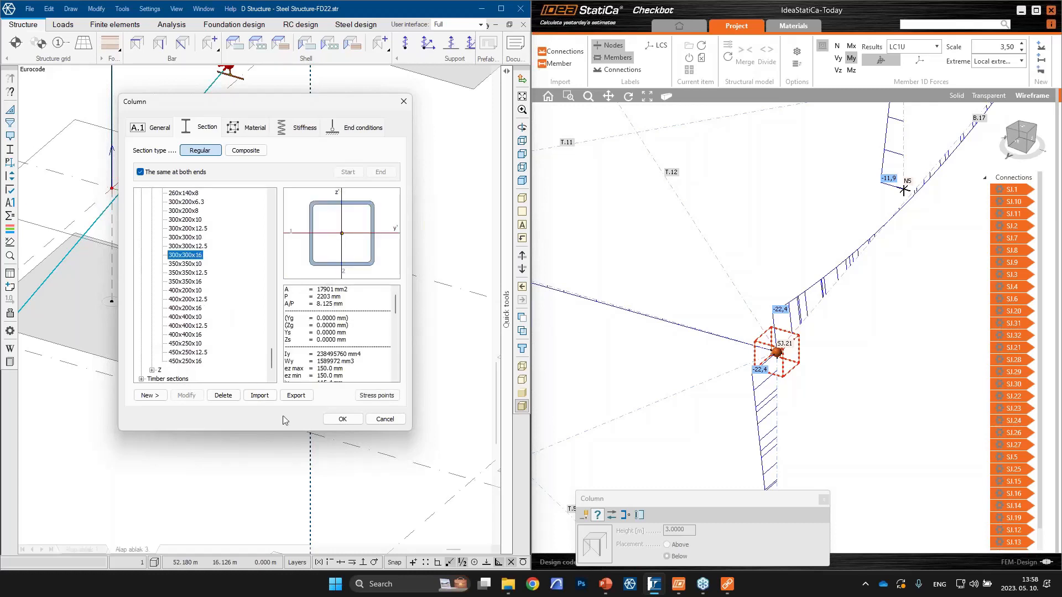
left_click(332, 419)
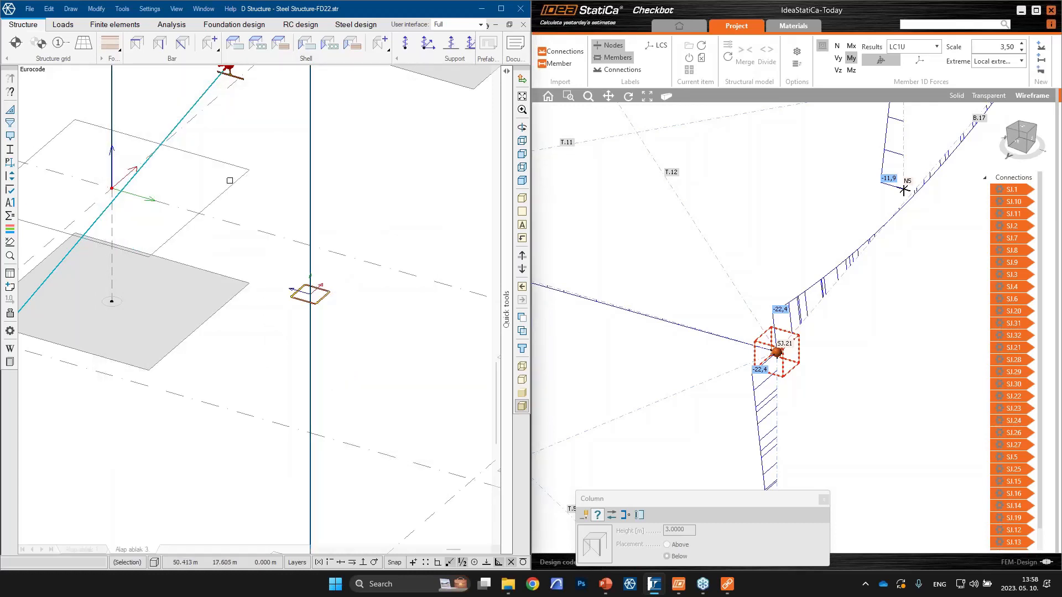
Set the Snow load case's surface load on the roof to an intensity q1 of 2 kN/m2.
left_click(62, 24)
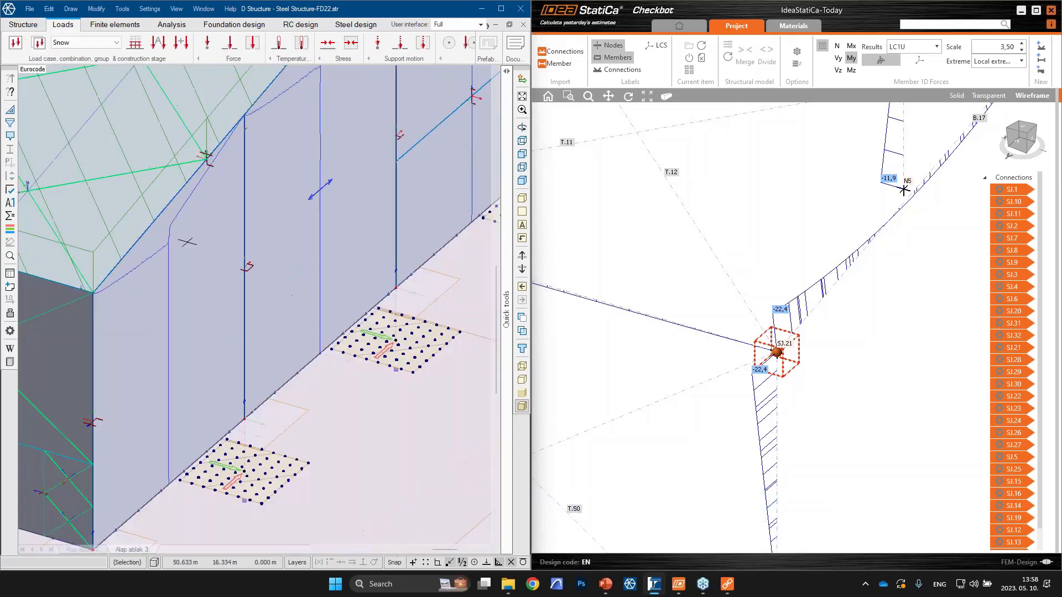
scroll(188, 241, "down", 4)
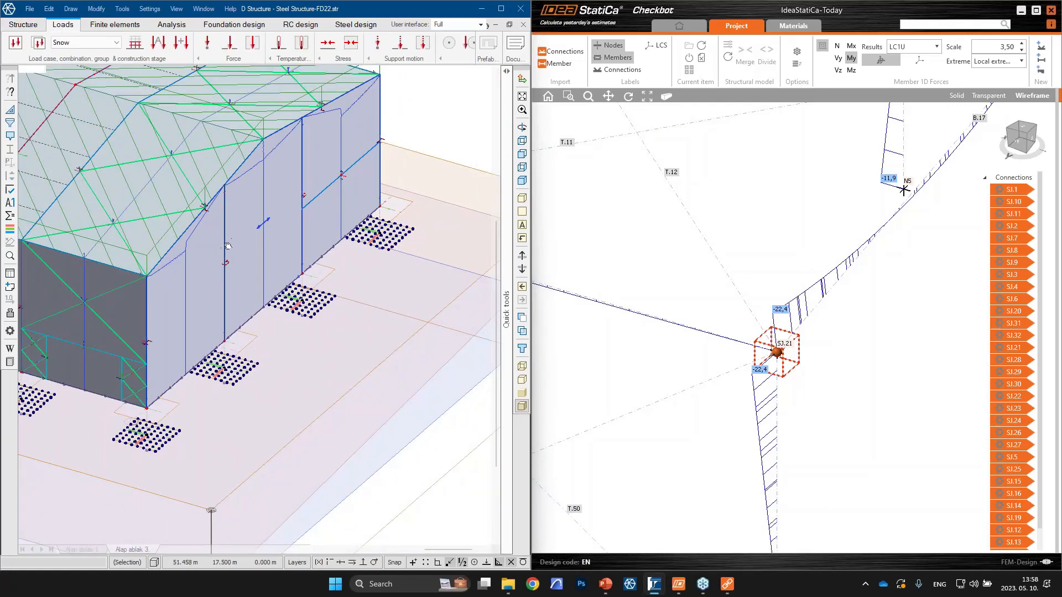
middle_click_drag(228, 246, 314, 349)
left_click(251, 50)
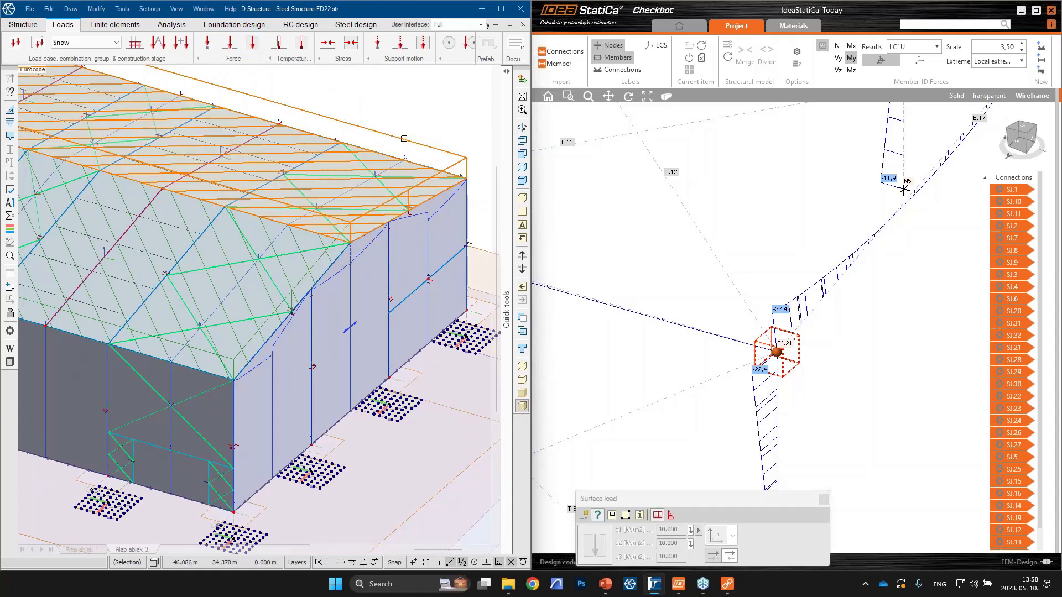
left_click(404, 138)
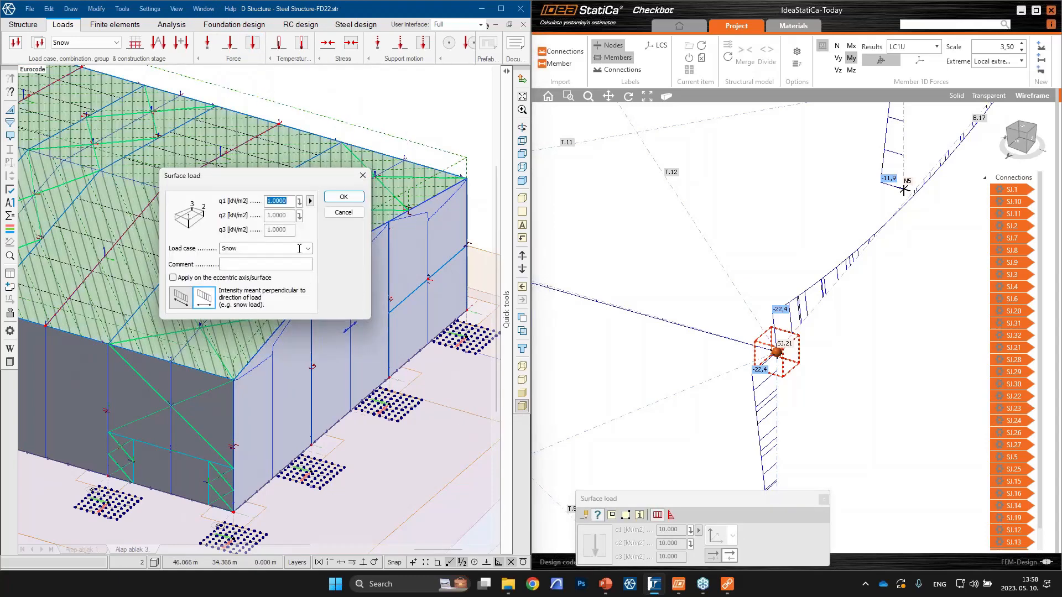
type("2")
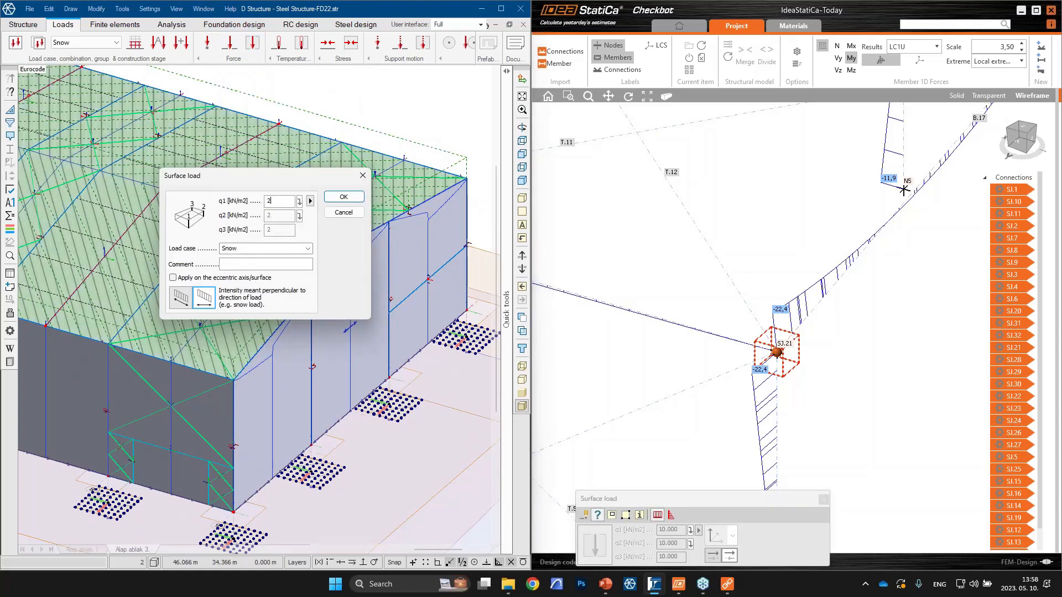
left_click(343, 198)
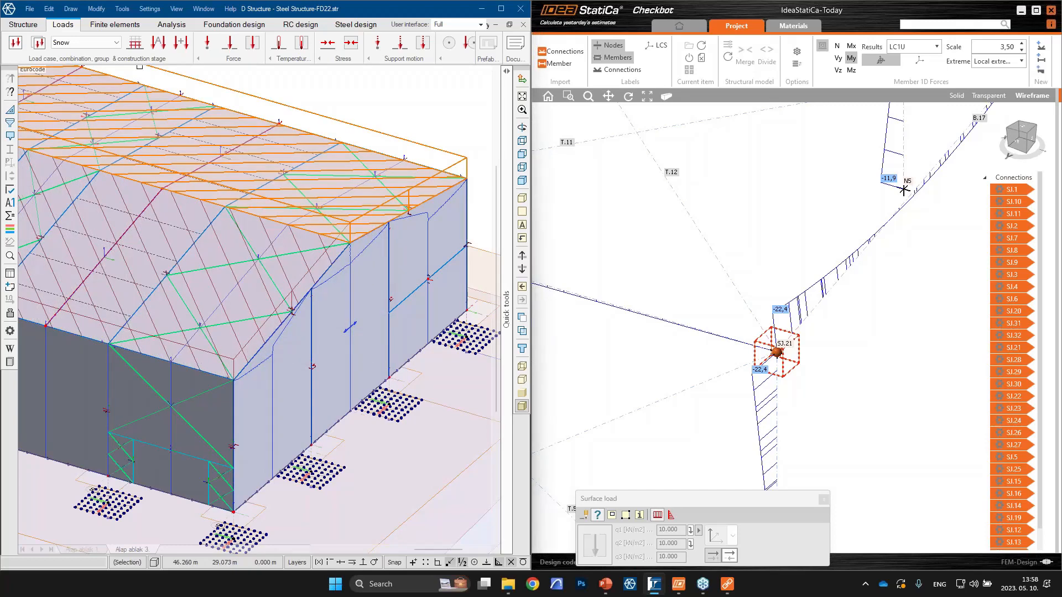
Run the static analysis for load combinations on the modified model and close the finished calculation report.
left_click(172, 25)
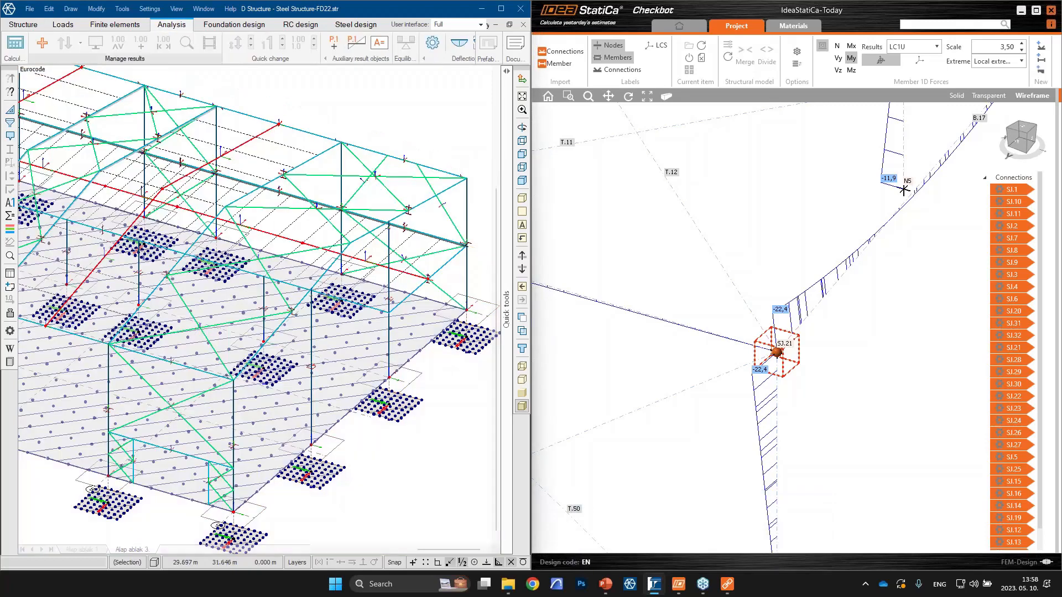
left_click(14, 44)
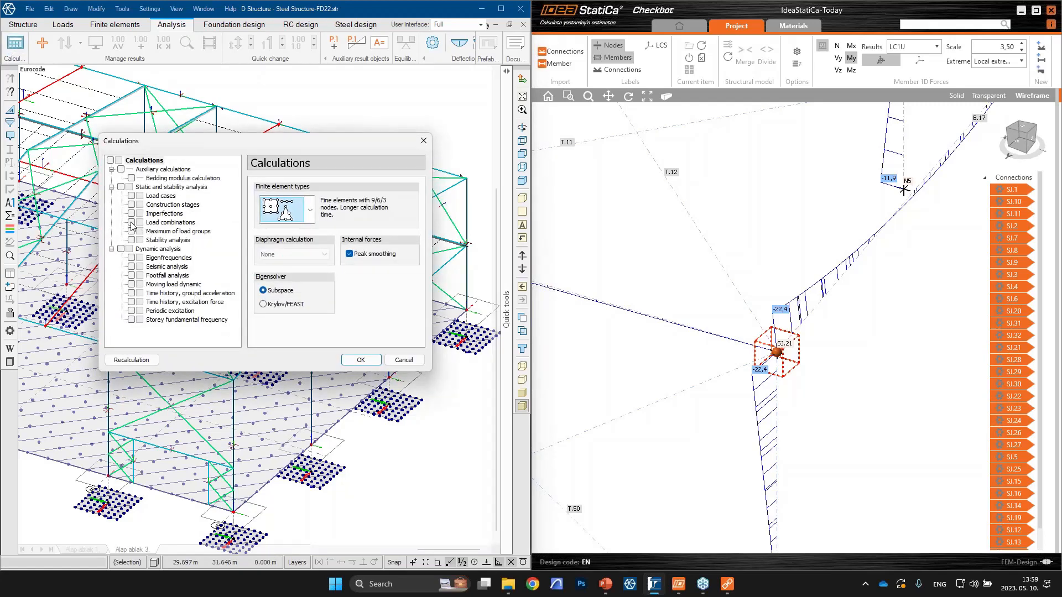
left_click(131, 224)
left_click(360, 360)
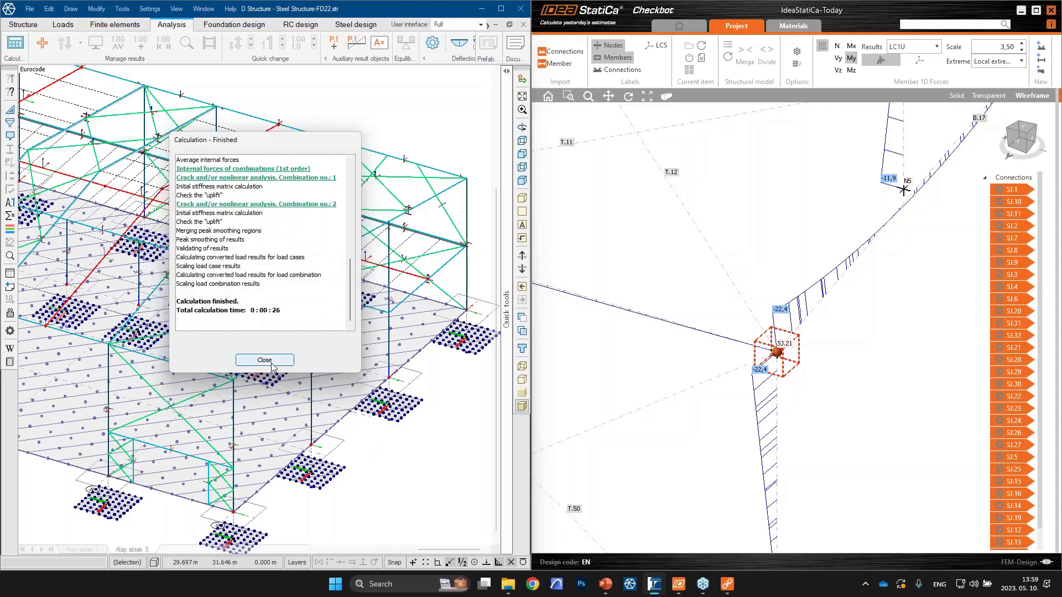
left_click(265, 360)
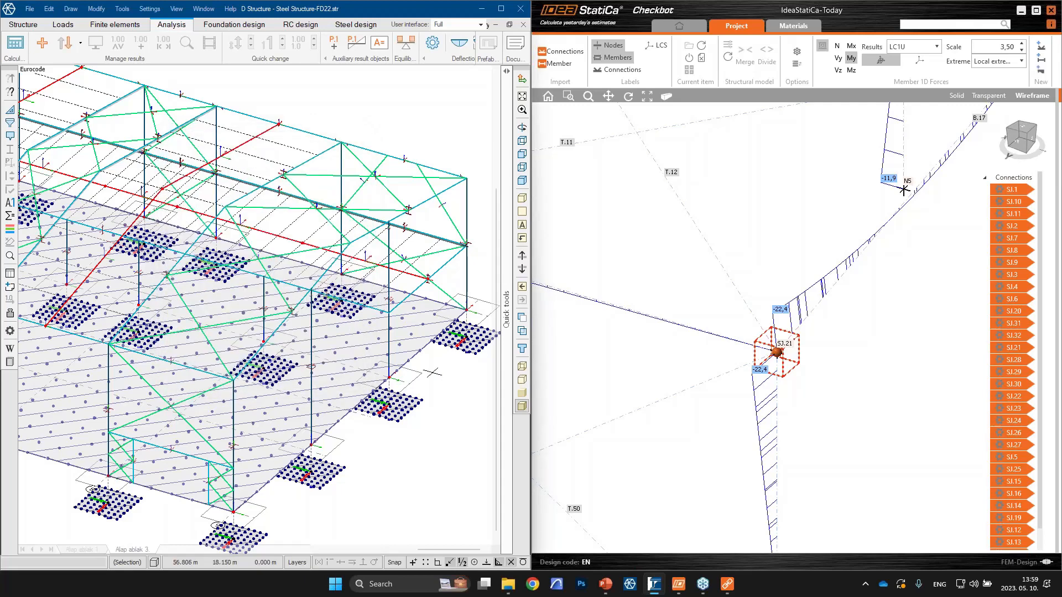
Switch to Checkbot, synchronise the structural model with FEM-Design, and inspect the updated column at joint SJ.23 as a solid.
left_click(855, 26)
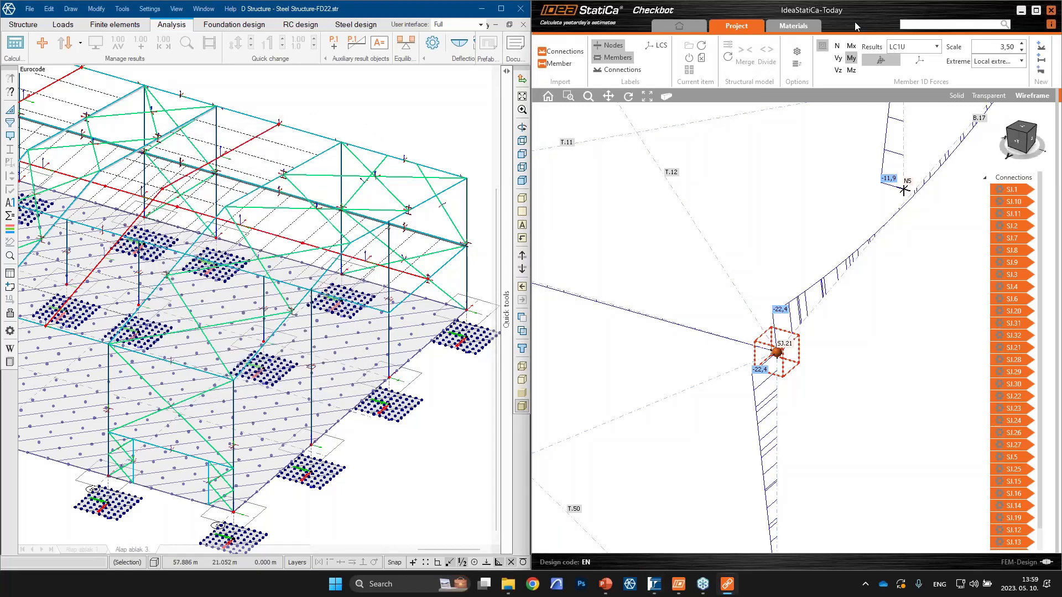
left_click(728, 57)
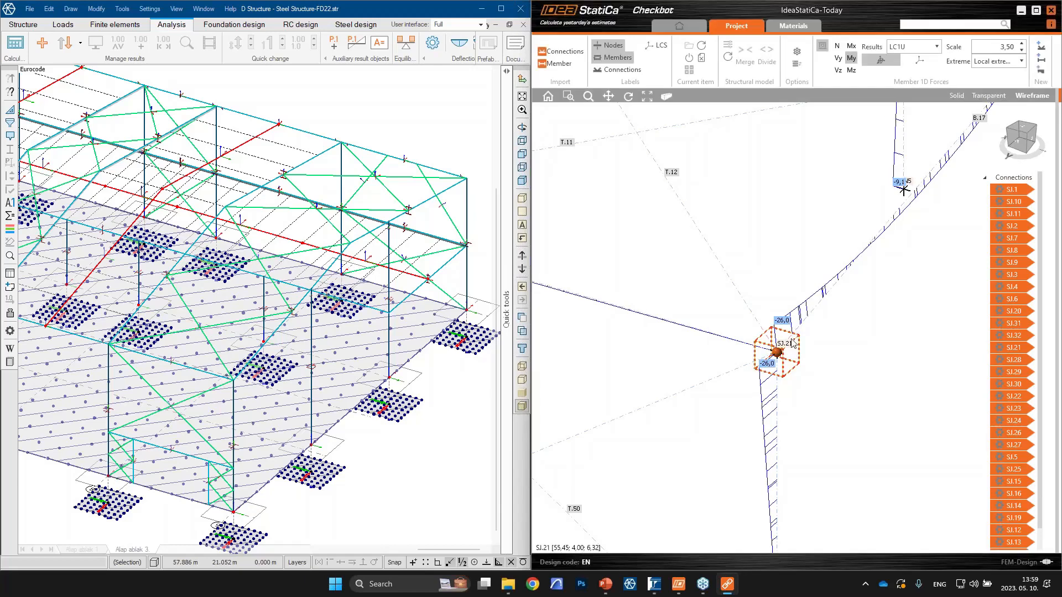
scroll(830, 326, "down", 5)
middle_click_drag(877, 311, 703, 357)
scroll(777, 327, "up", 4)
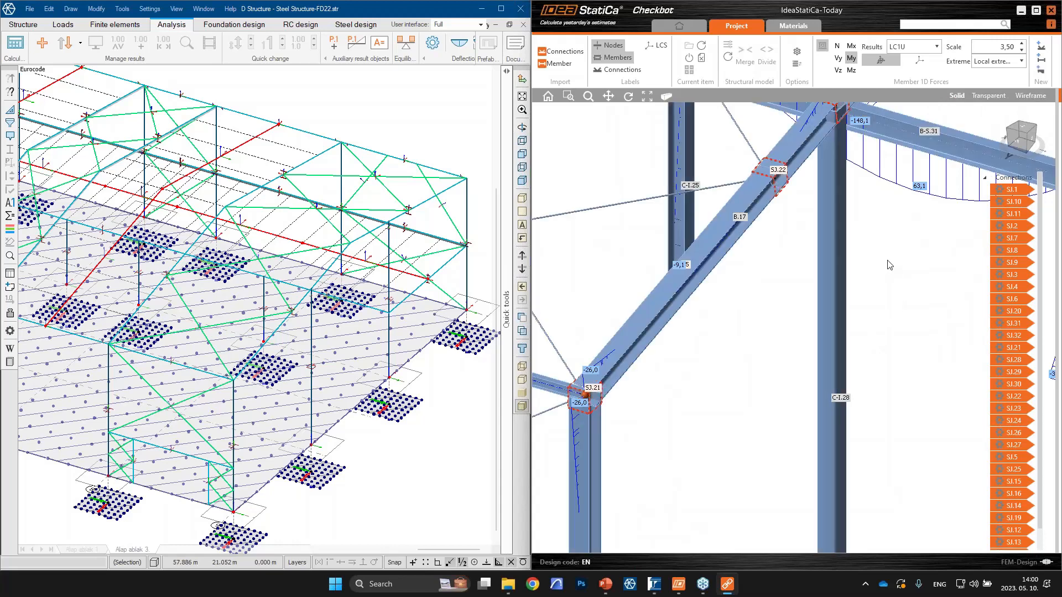
middle_click_drag(887, 261, 791, 316)
scroll(743, 157, "up", 3)
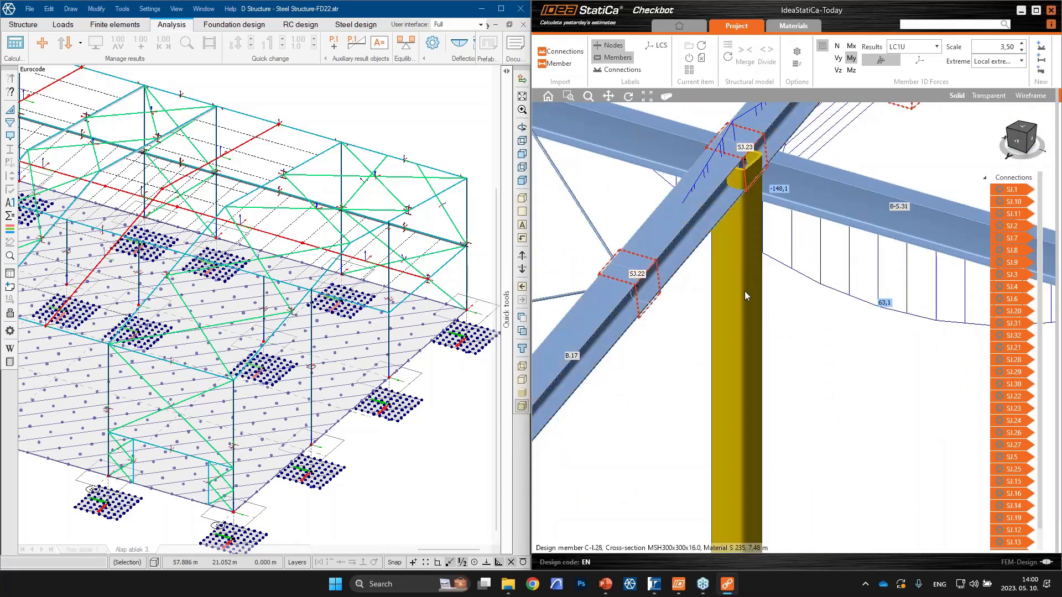
Display the modified column as a solid in FEM-Design and view the MSH300x300x16 cross-section among Checkbot's used materials.
scroll(367, 348, "up", 3)
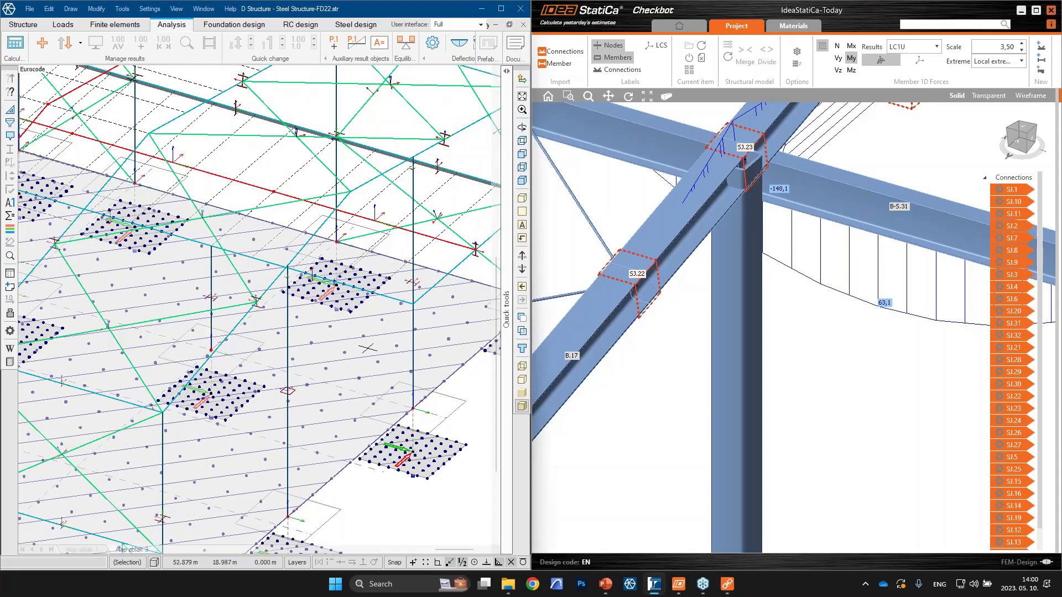
scroll(367, 348, "up", 4)
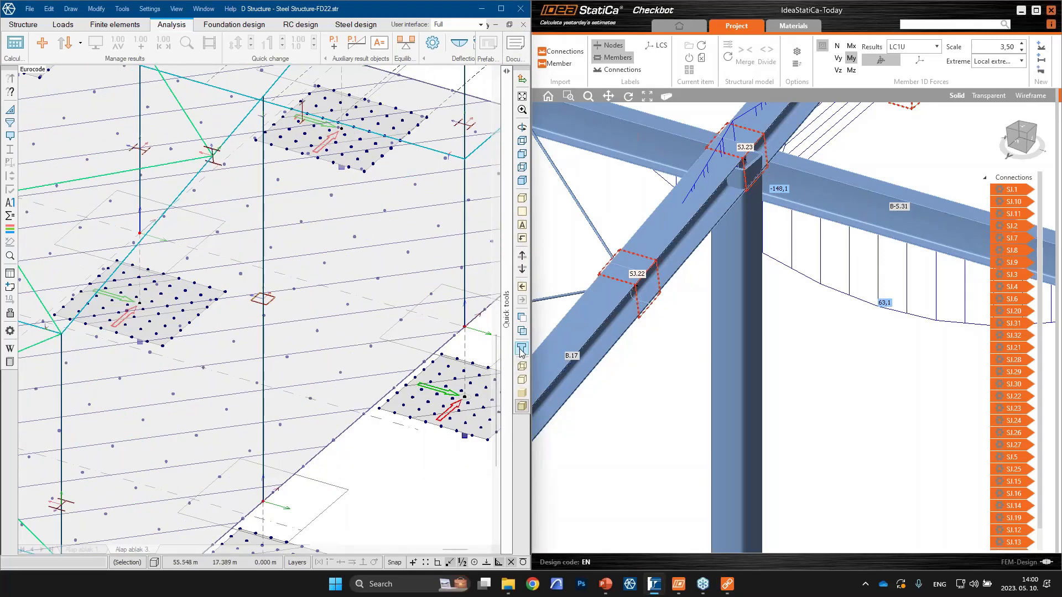
left_click(522, 349)
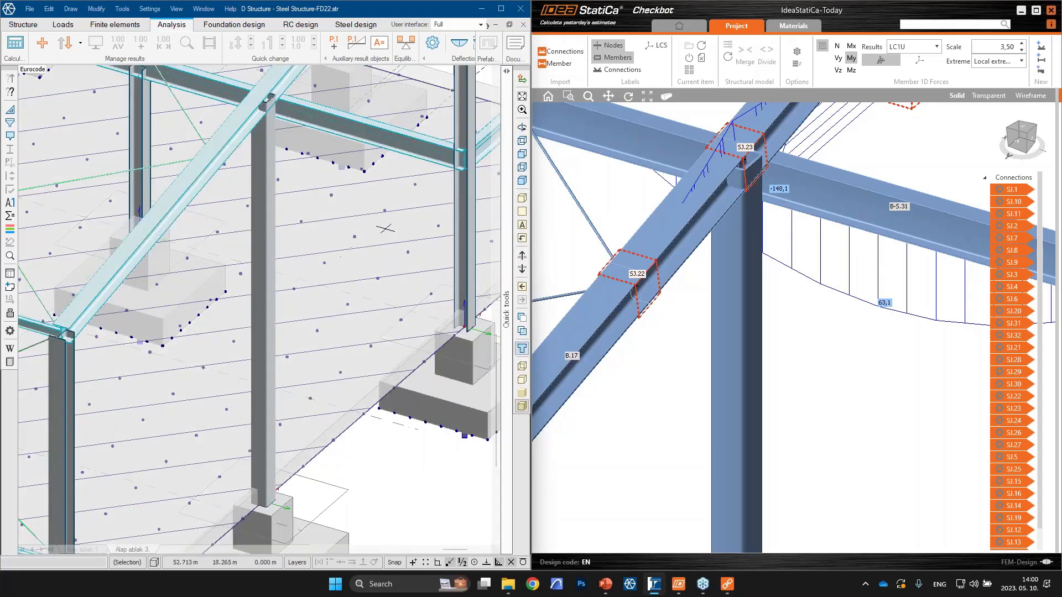
left_click(793, 25)
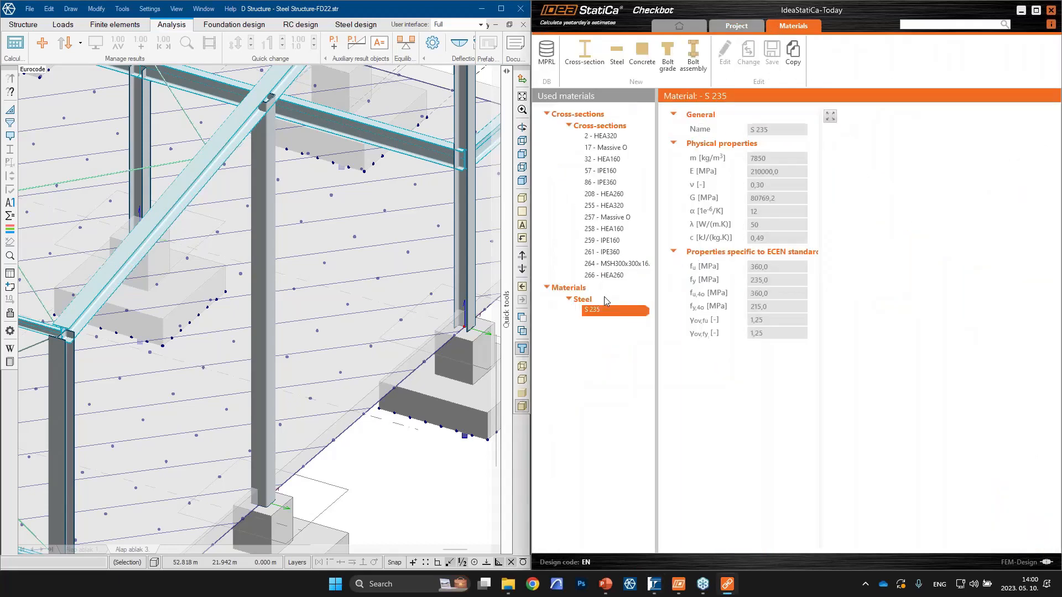
left_click(612, 264)
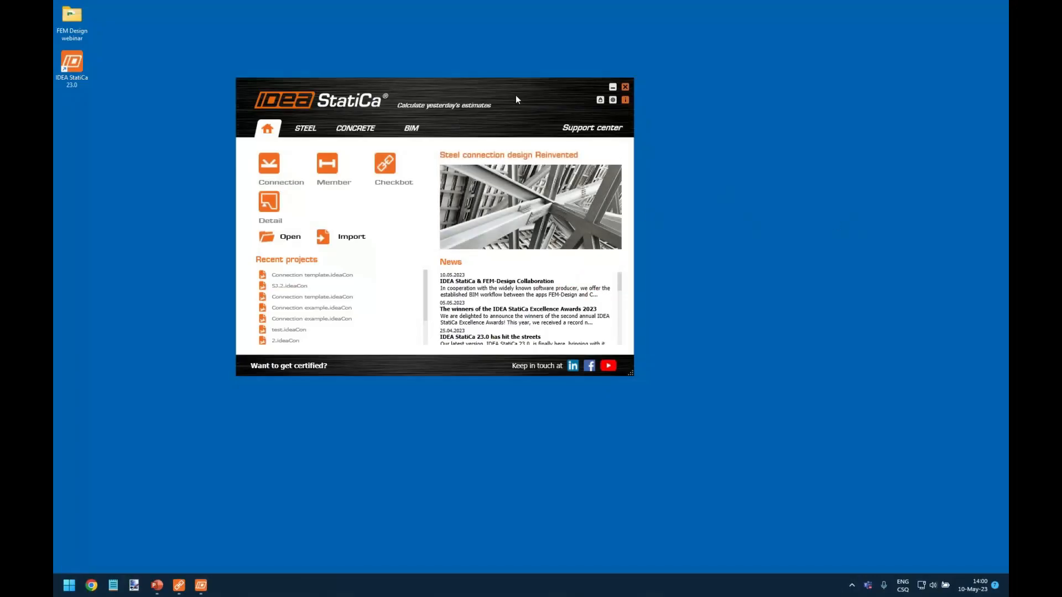
Start Checkbot from the IDEA StatiCa launcher.
left_click_drag(510, 90, 527, 101)
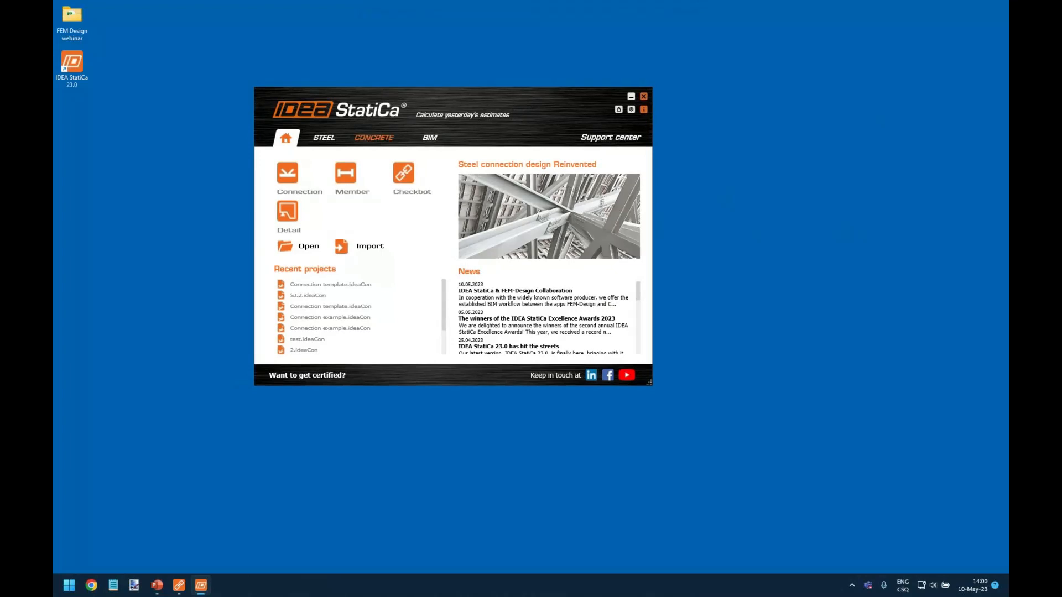
left_click(408, 174)
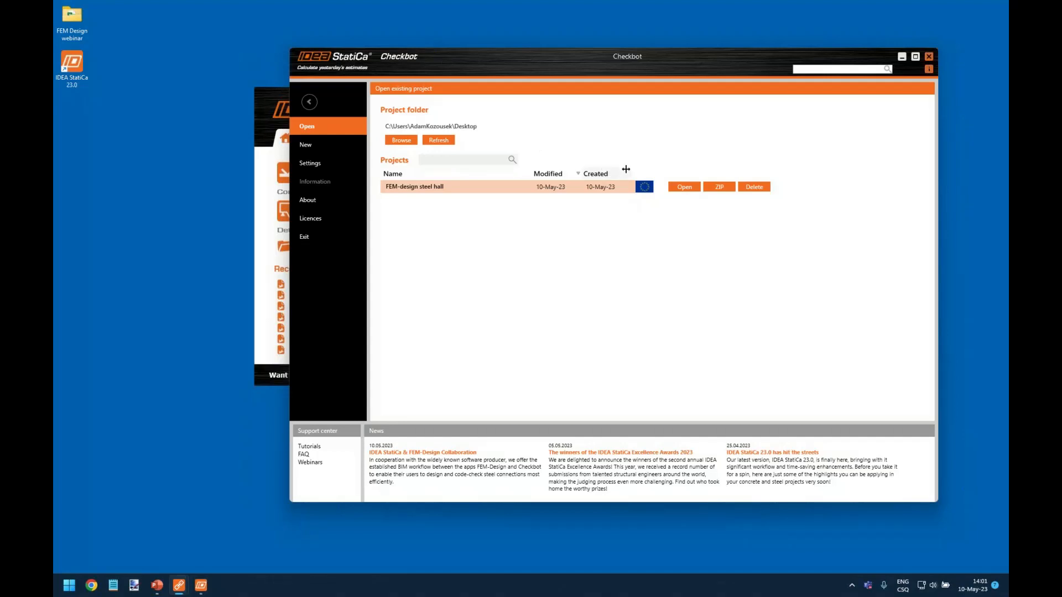
Locate the exported workbook FD-all structure.xlsx in the FEM Design webinar folder and return to Checkbot.
left_click(72, 25)
double_click(72, 25)
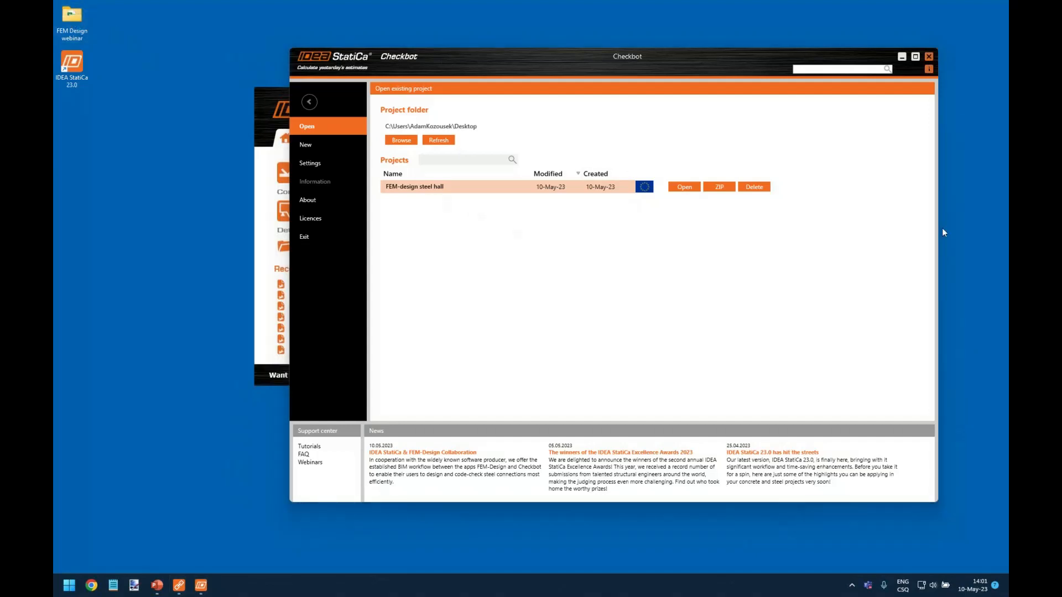
left_click_drag(661, 114, 332, 68)
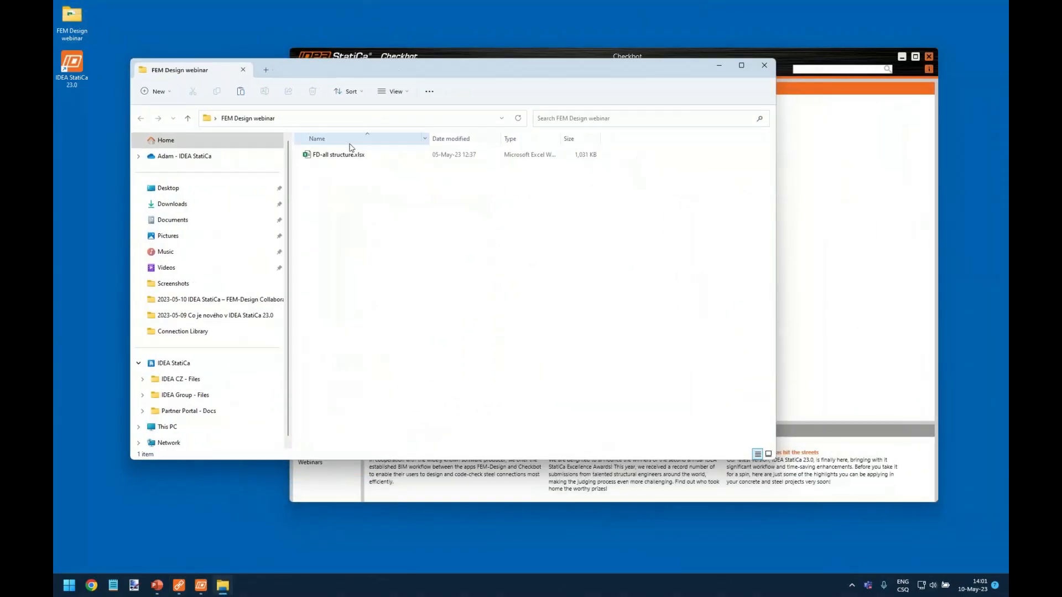
left_click(339, 156)
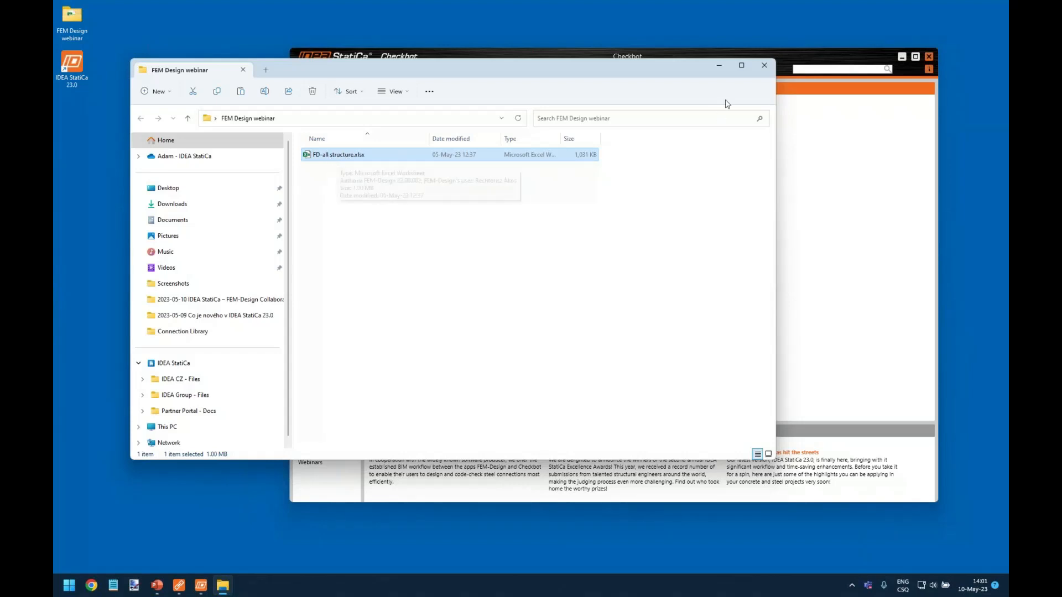
left_click(719, 66)
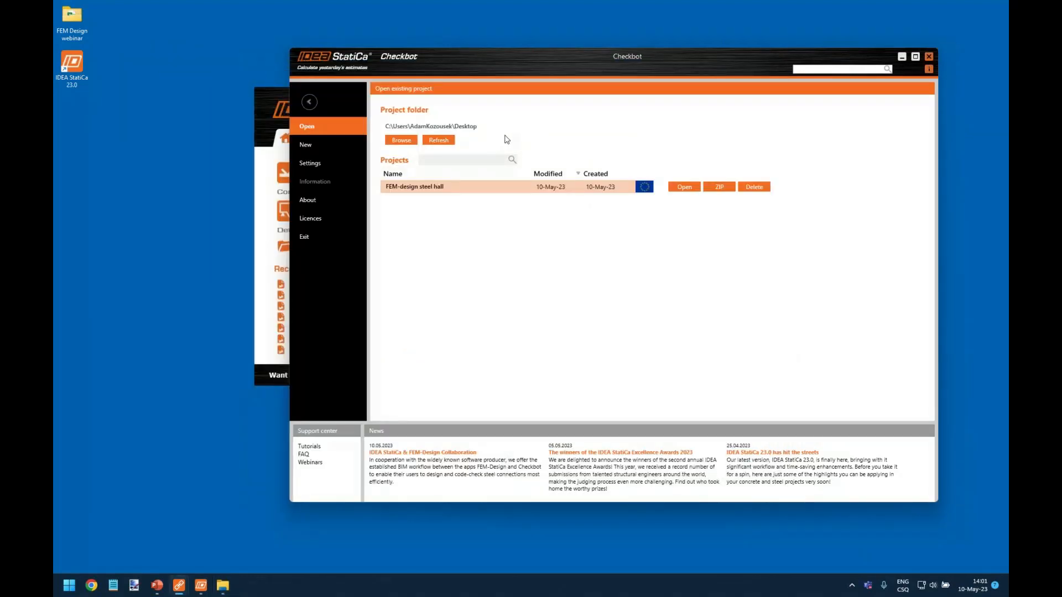
Create a new steel project named Today in the Desktop folder with the European (EN) design code.
left_click(313, 145)
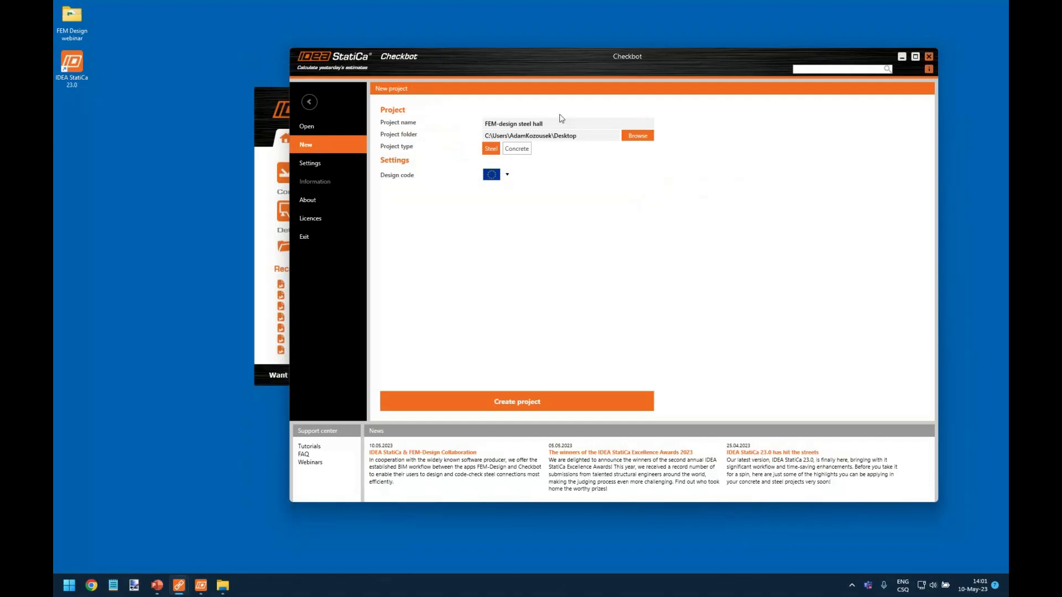
key("ctrl+a")
key("BackSpace")
type("Example")
left_click(496, 177)
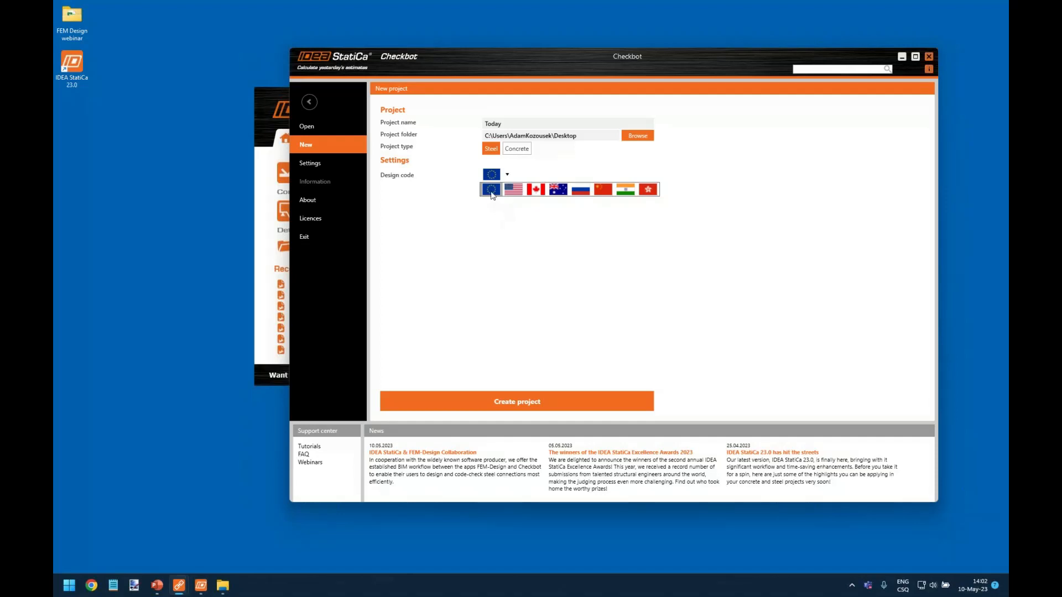
left_click(492, 190)
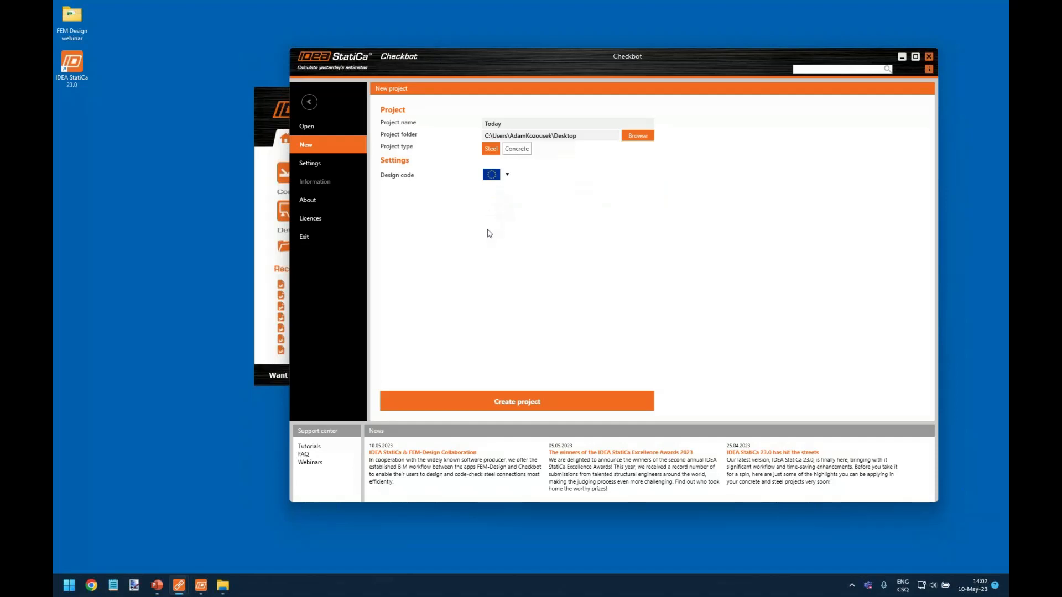
left_click(549, 400)
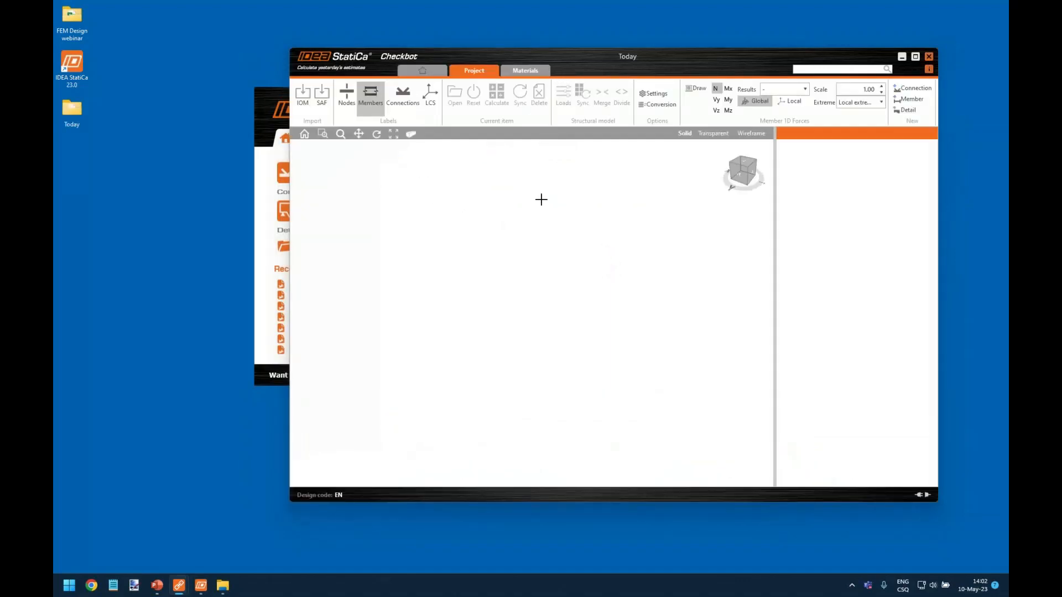
Import the SAF workbook FD-all structure.xlsx from the FEM Design webinar folder on the Desktop.
left_click(322, 95)
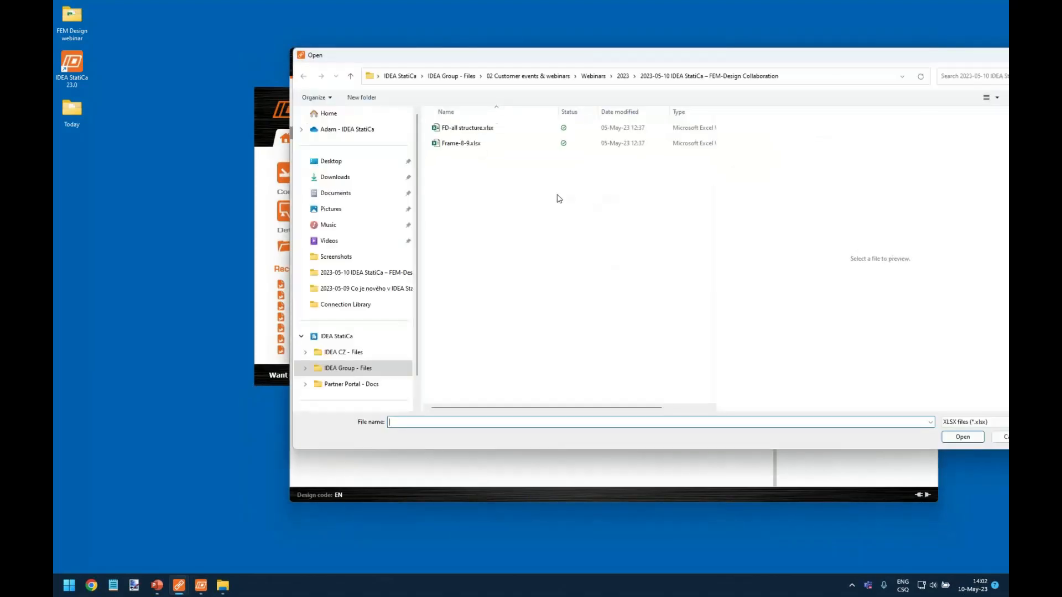
left_click(344, 163)
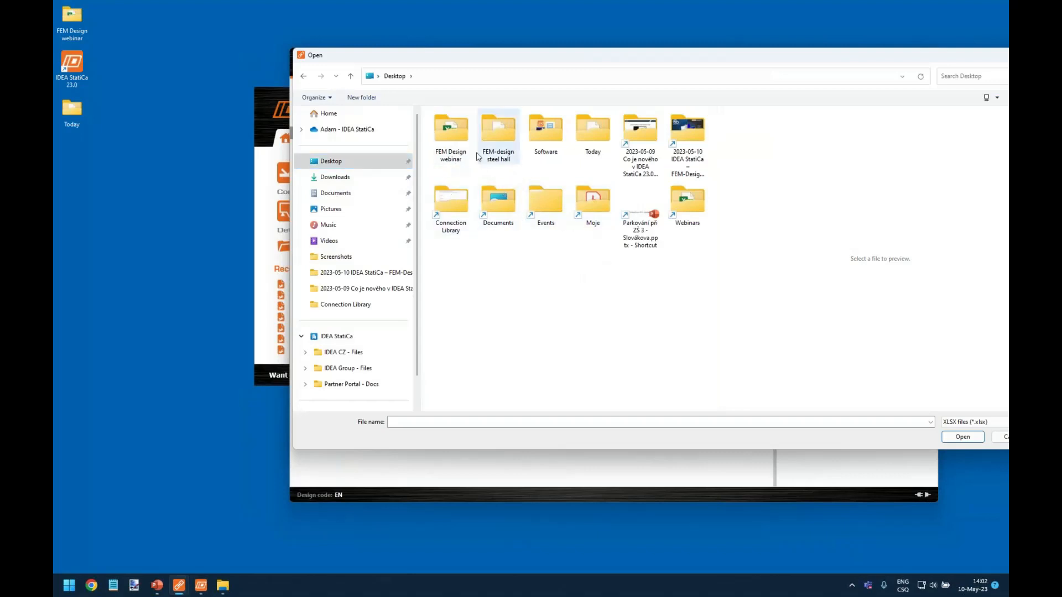
double_click(459, 138)
double_click(466, 130)
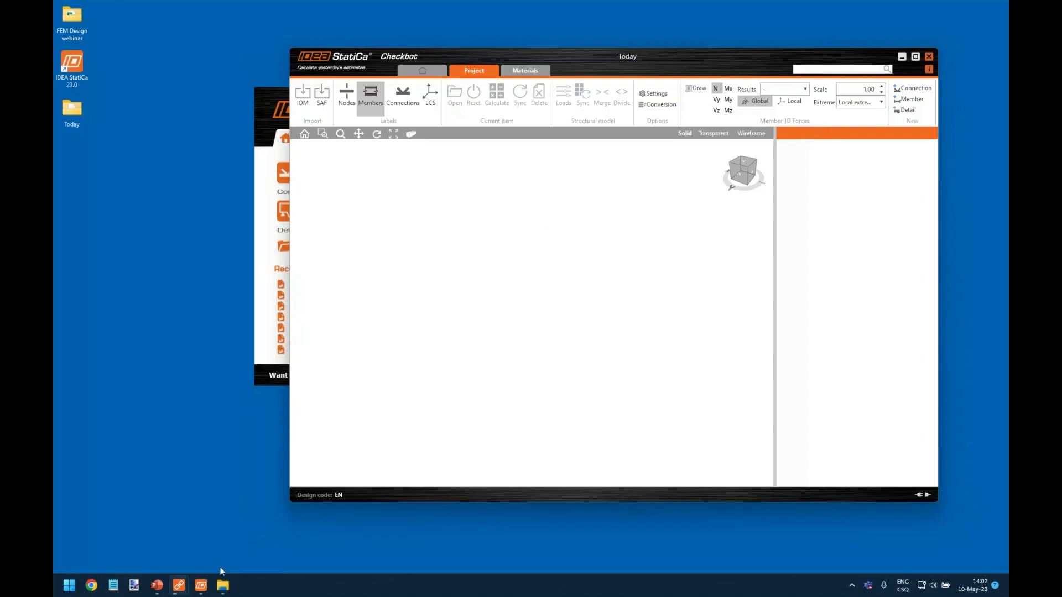
Bring up the FEM-design steel hall project, maximise its window and hide the member labels in the 3D view.
mouse_move(179, 584)
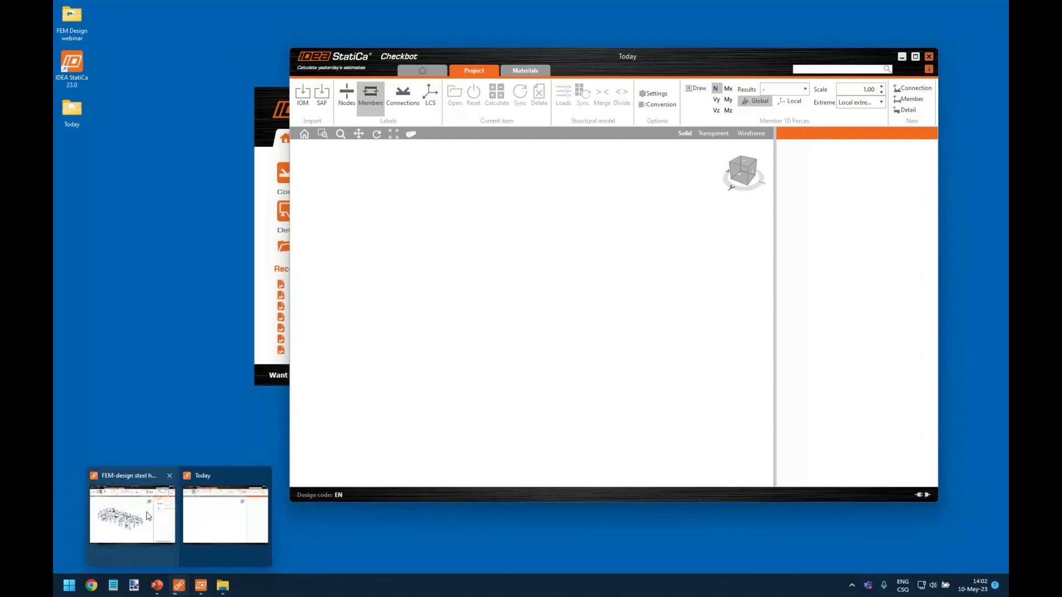
left_click(149, 516)
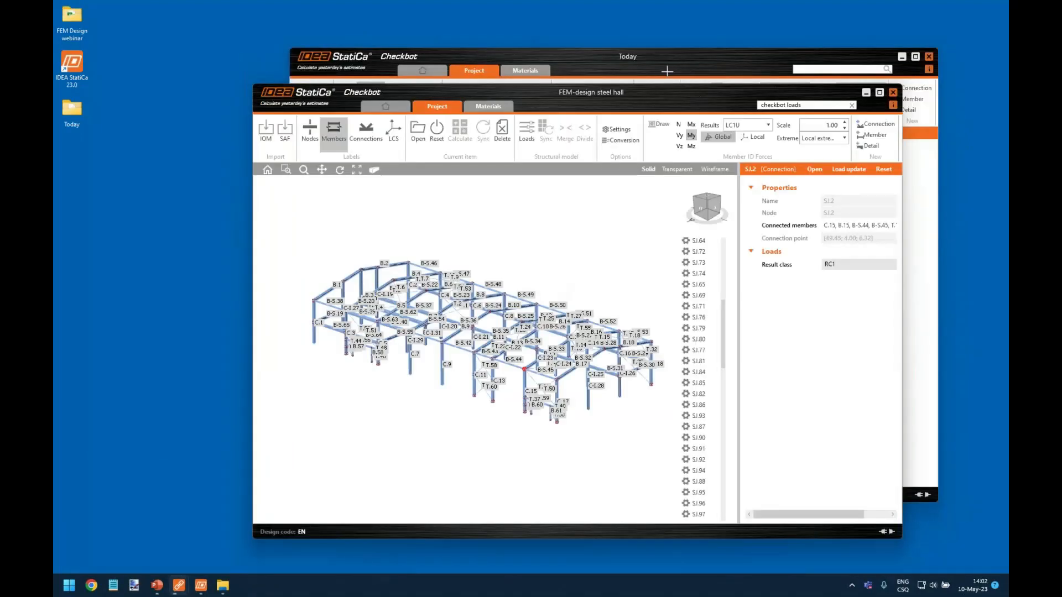
left_click_drag(649, 94, 566, 97)
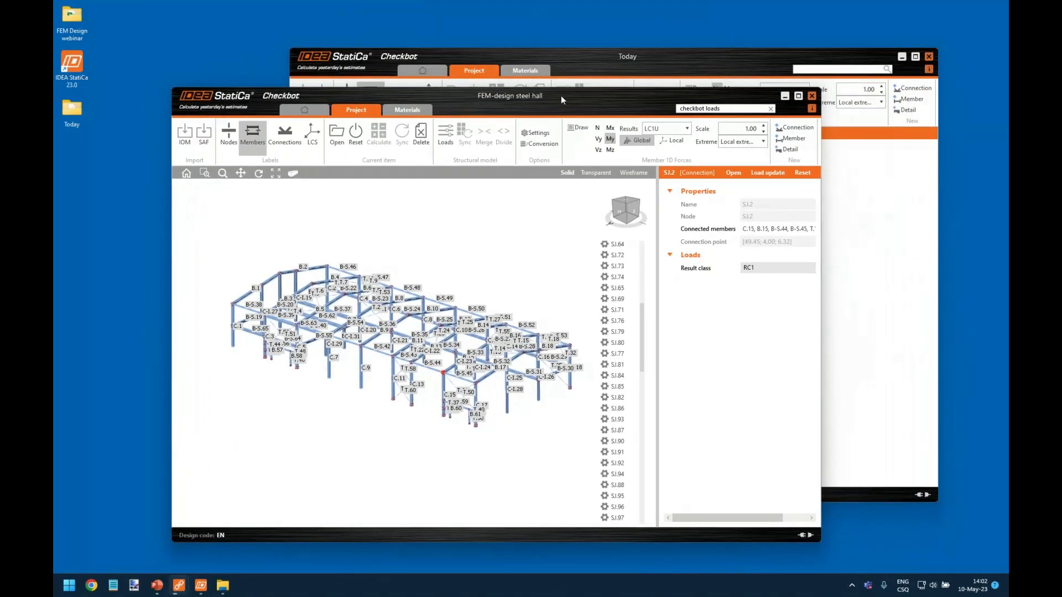
double_click(560, 94)
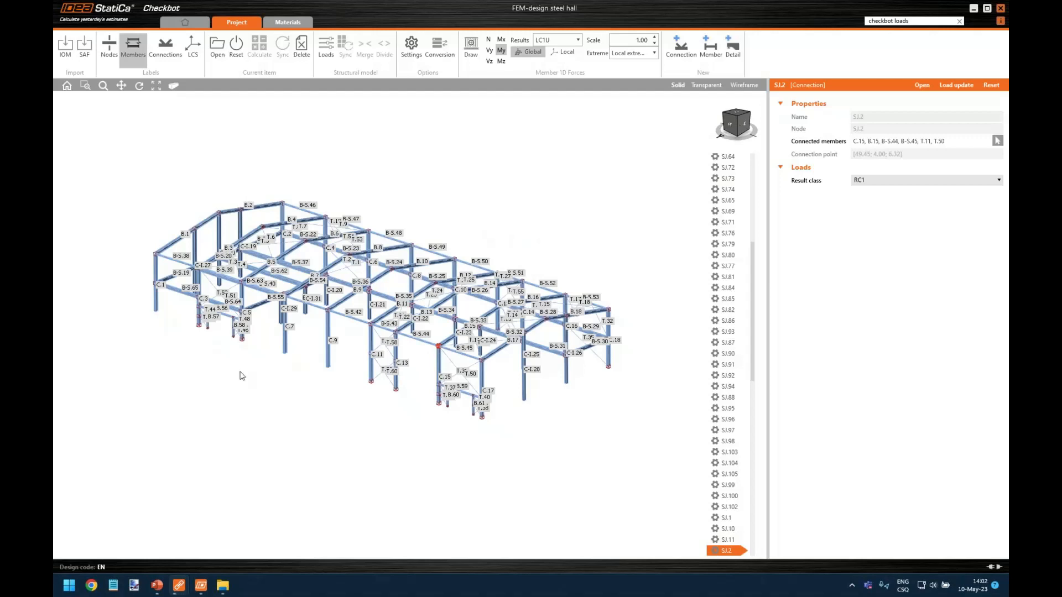
mouse_move(334, 419)
right_mouse_down()
mouse_move(355, 426)
mouse_move(341, 422)
right_mouse_up()
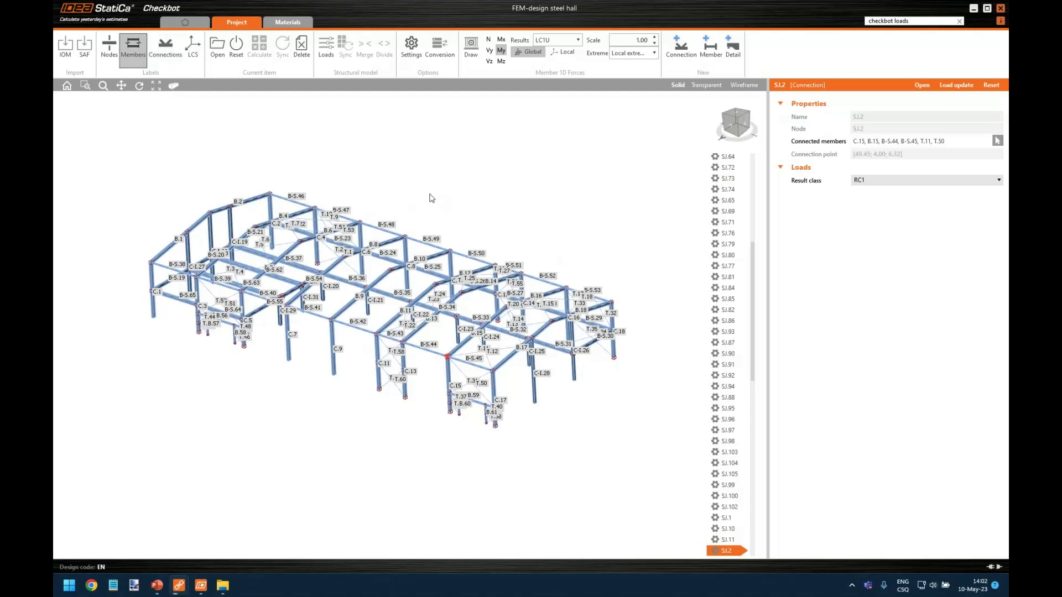
left_click(133, 47)
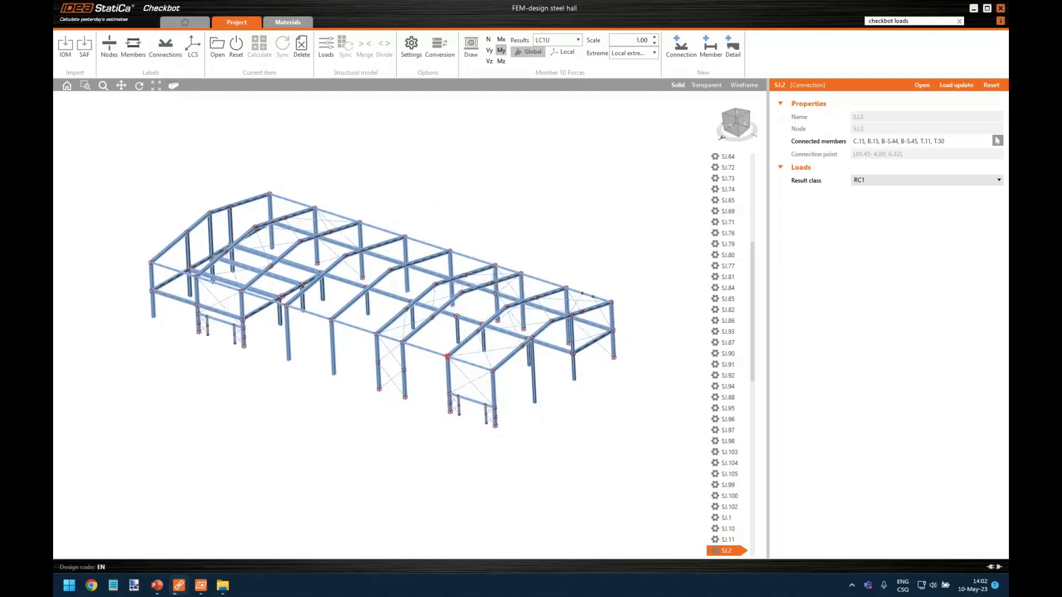
Examine the steel hall's frames and joints up close, and look through the list of connections.
right_click_drag(490, 224, 477, 225)
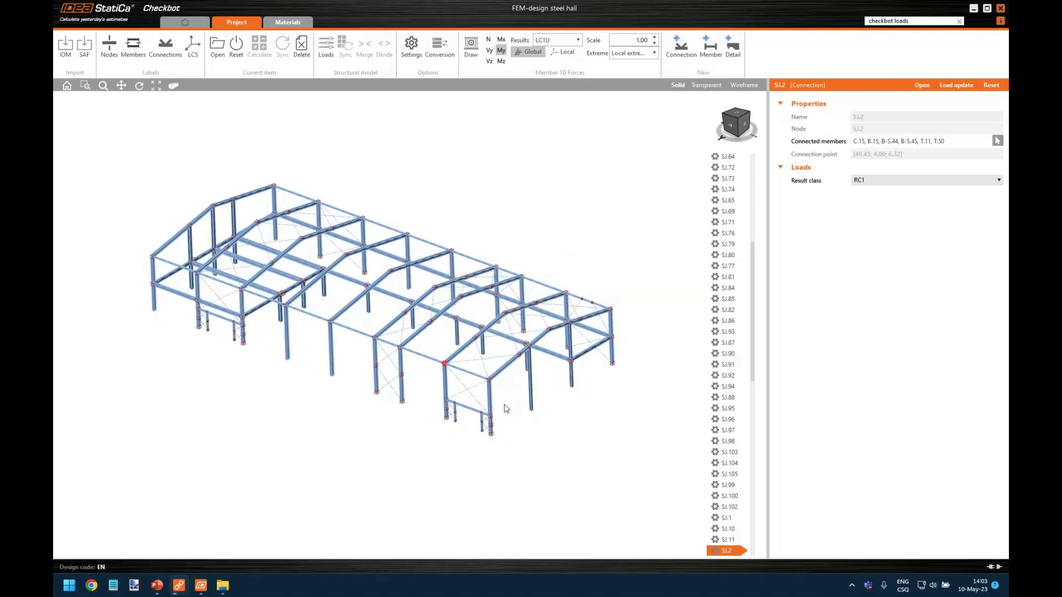
right_click_drag(505, 408, 520, 408)
scroll(523, 401, "up", 4)
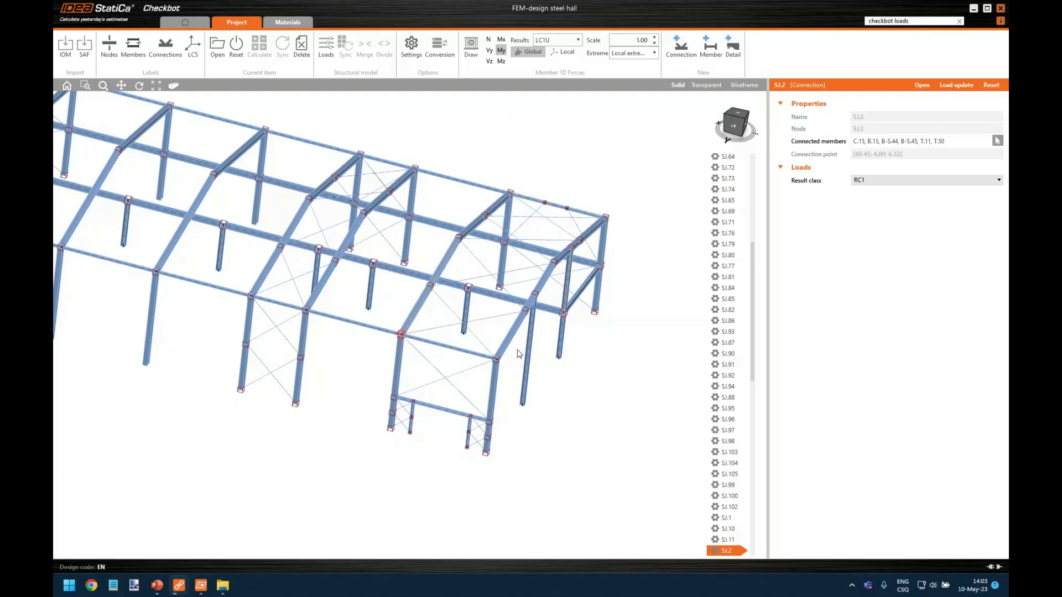
right_click_drag(518, 351, 463, 382)
scroll(463, 382, "down", 2)
middle_click_drag(485, 132, 545, 151)
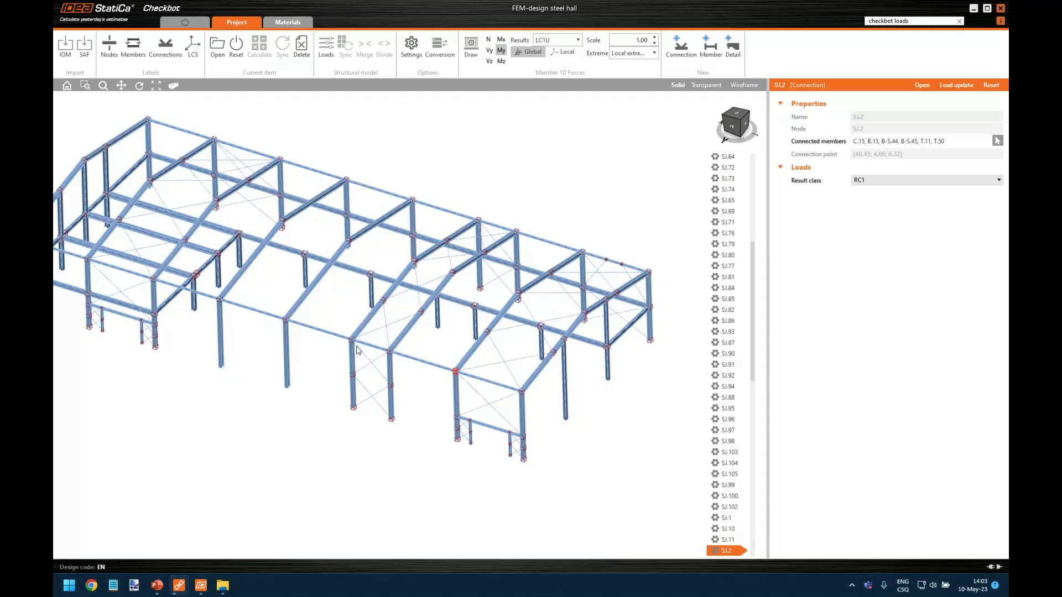
scroll(356, 350, "up", 10)
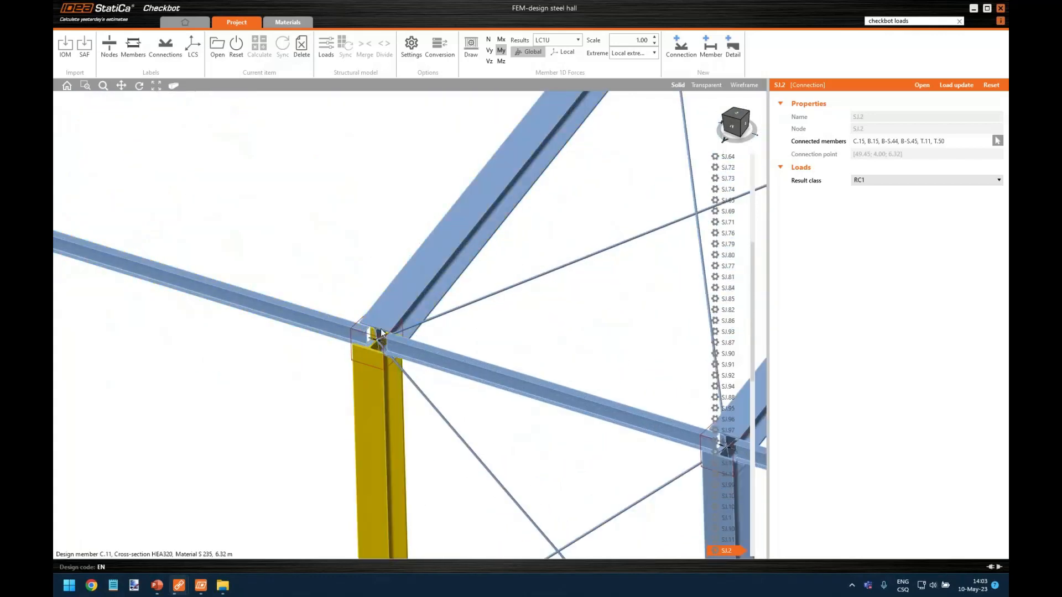
scroll(371, 332, "down", 4)
scroll(656, 239, "down", 6)
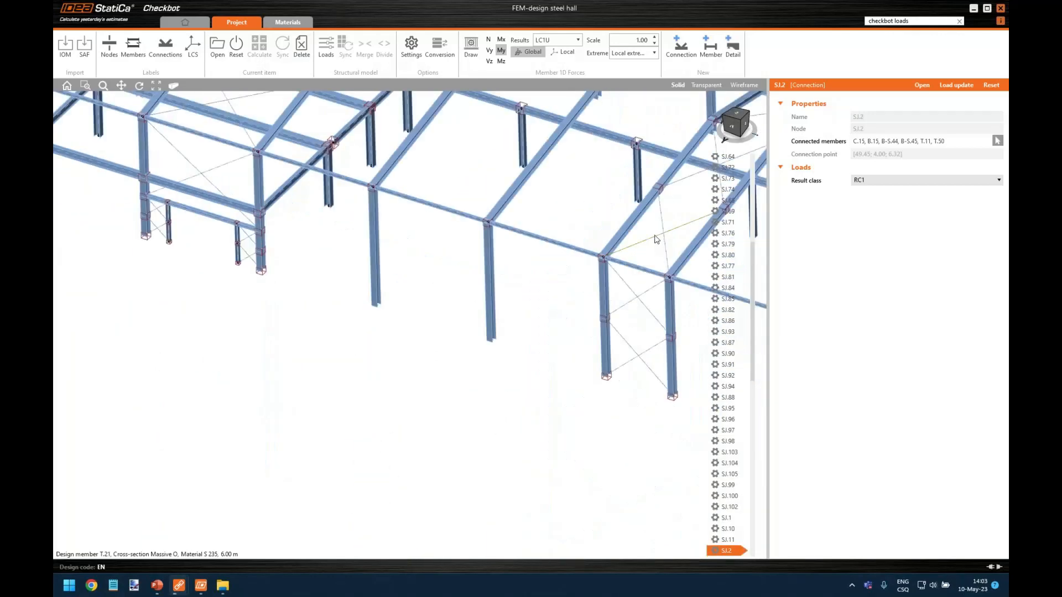
scroll(728, 191, "up", 3)
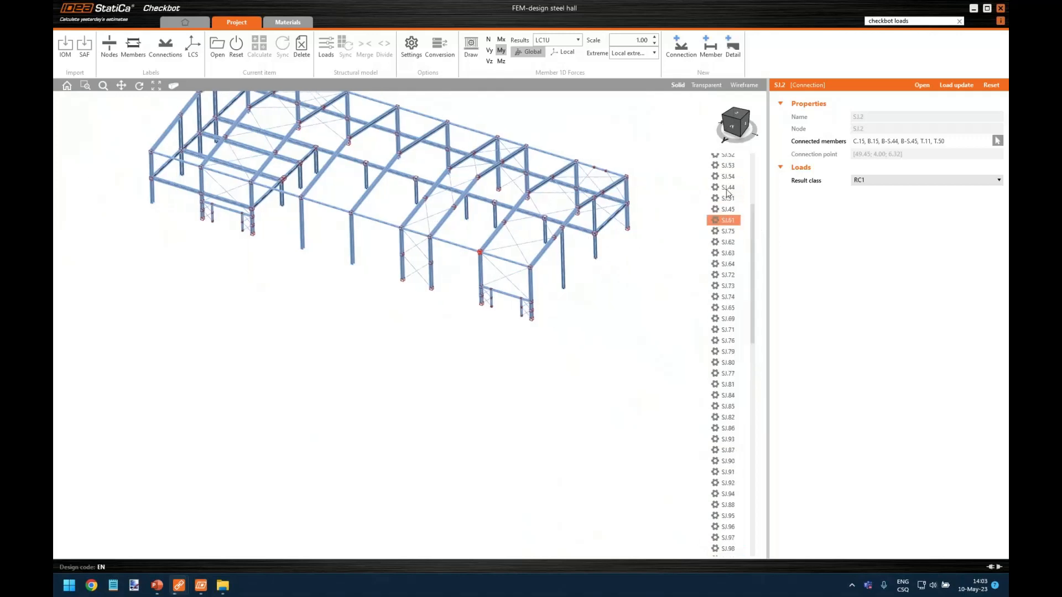
scroll(728, 191, "up", 4)
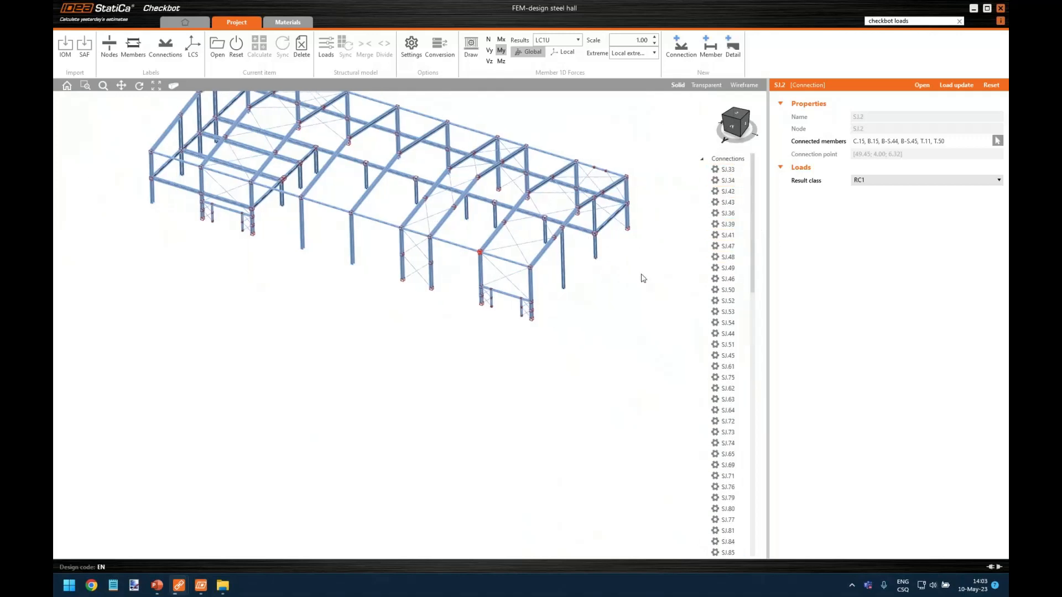
Select connection SJ.28 at the base of column C.18 and view its export options.
scroll(551, 260, "up", 5)
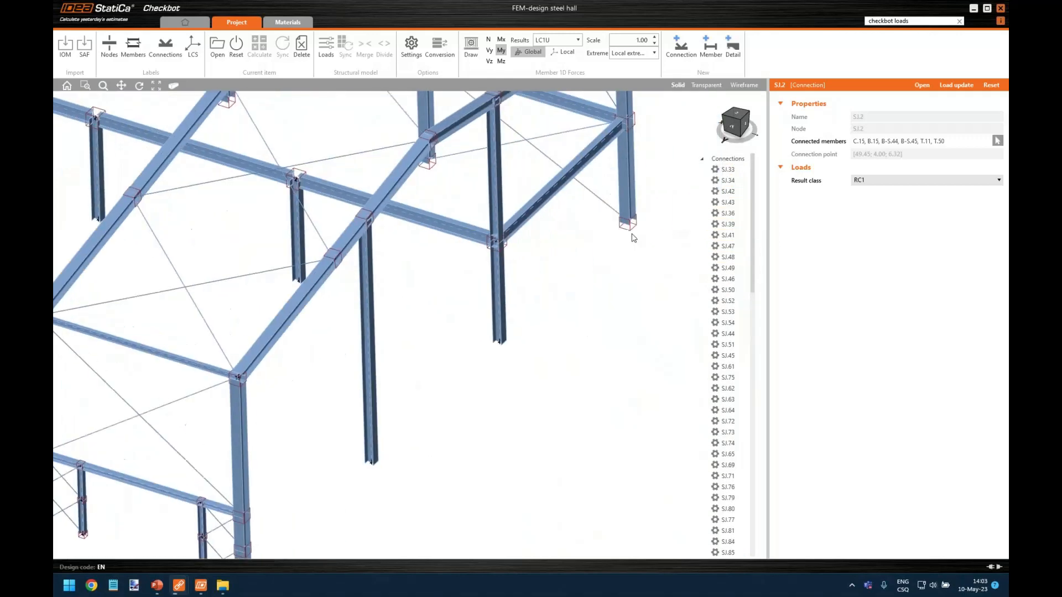
scroll(633, 238, "up", 3)
left_click(632, 222)
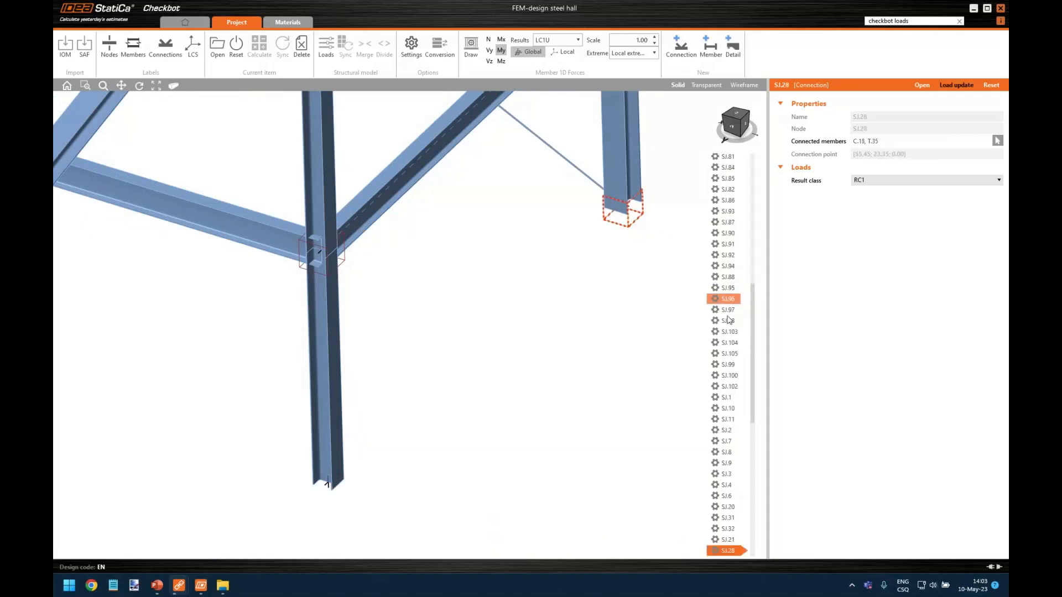
scroll(587, 280, "down", 10)
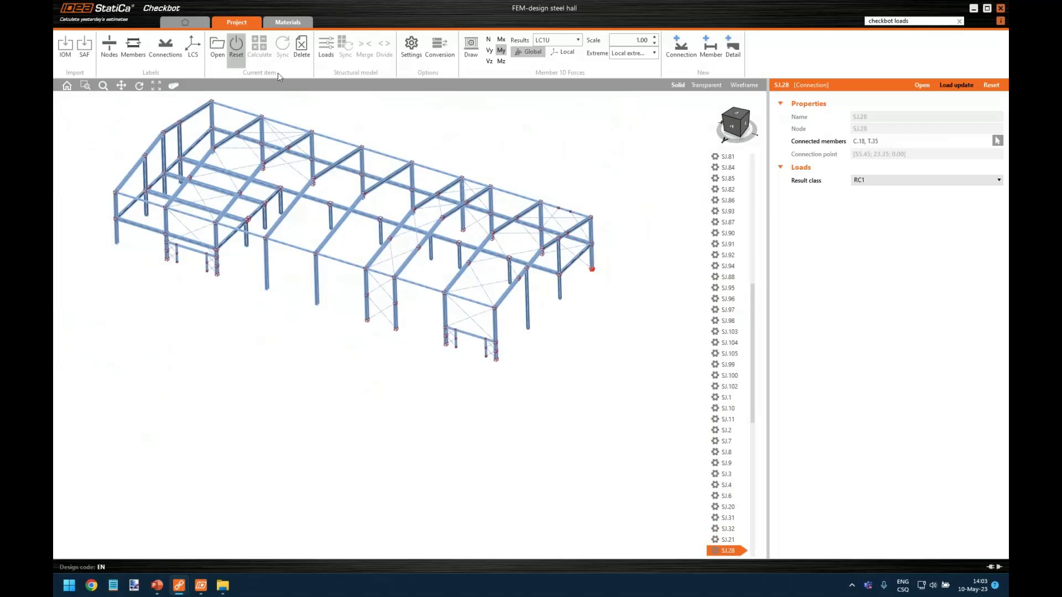
right_click(730, 552)
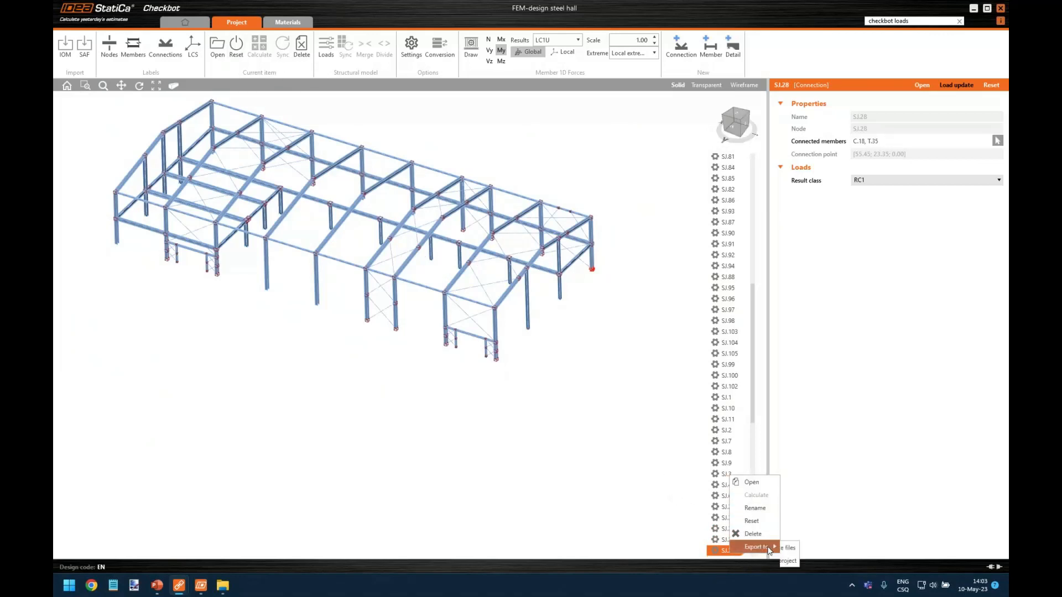
mouse_move(774, 547)
Select the listed connections from SJ.8 through SJ.21, view their shared export options and clear the selection.
left_click(726, 452)
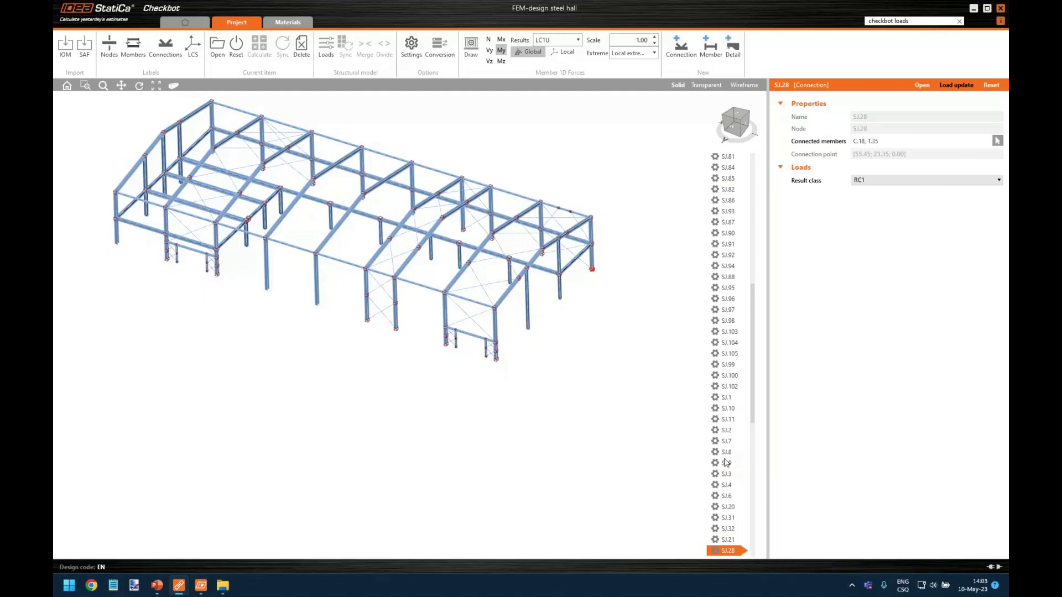
left_click(728, 540, "shift")
right_click(737, 530)
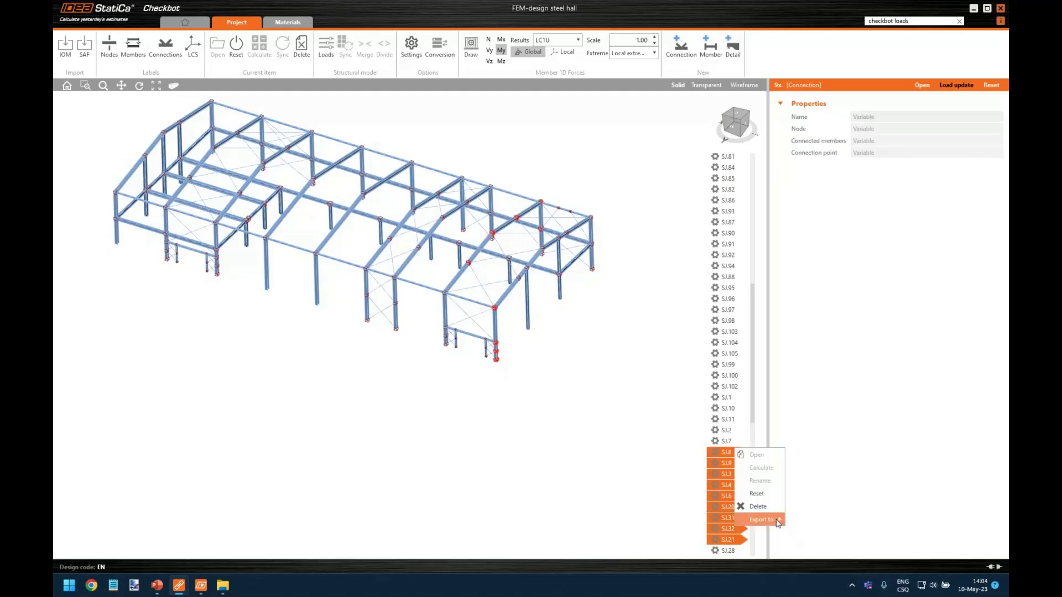
mouse_move(768, 520)
left_click(819, 522)
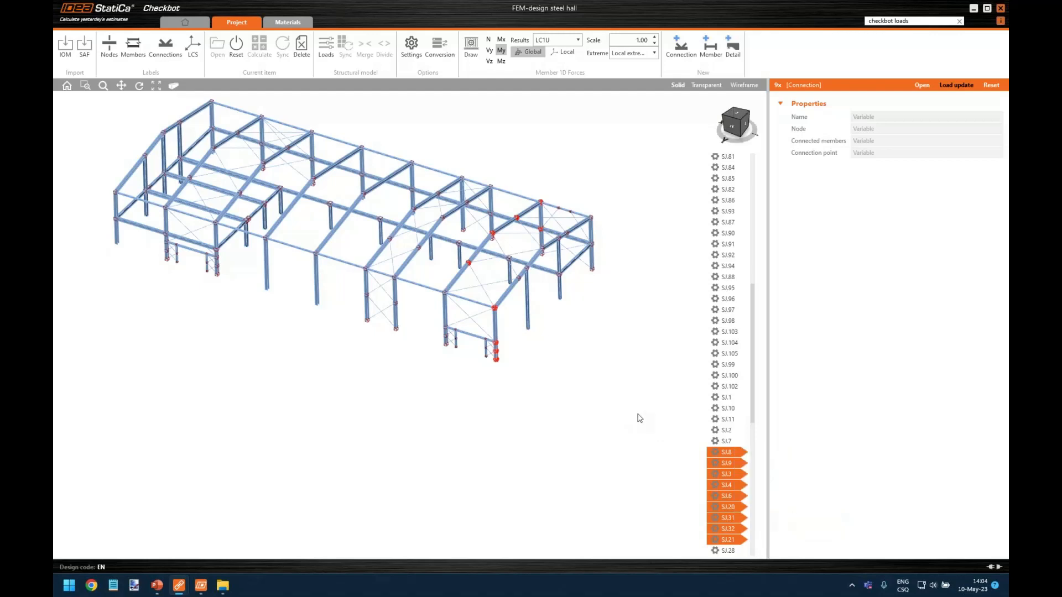
left_click(609, 426)
middle_click_drag(576, 369, 578, 409)
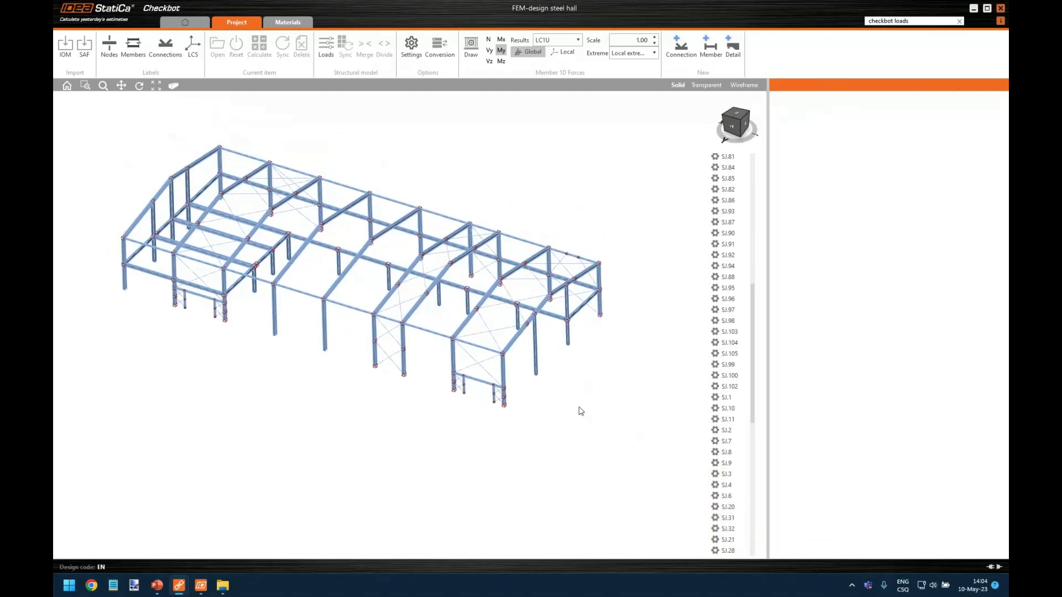
Review the hall's load configuration, viewing the properties of load cases LC1U and LC2U and of result class RC1.
left_click(327, 46)
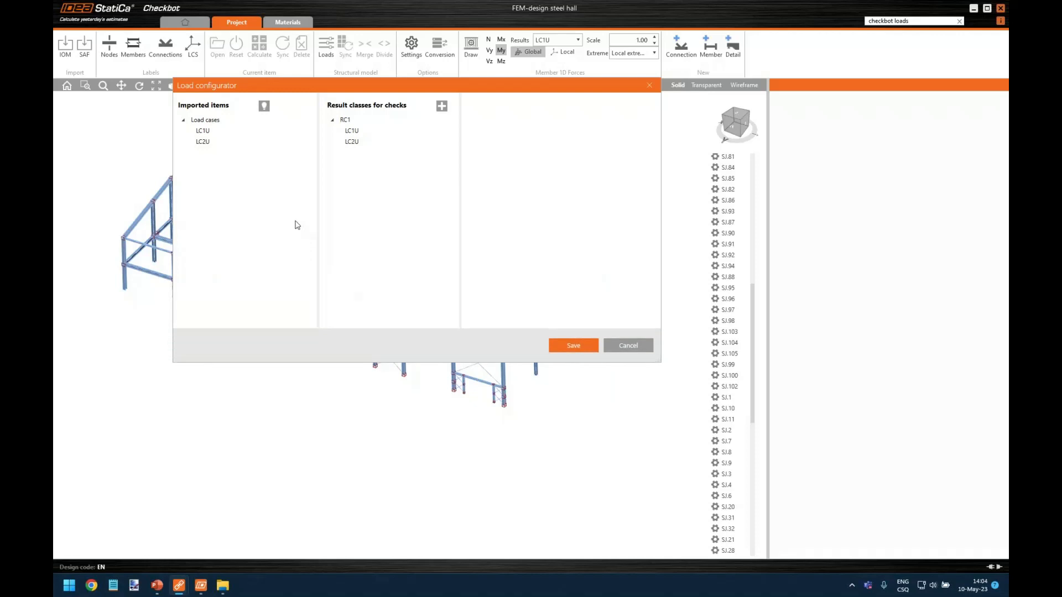
left_click_drag(312, 91, 497, 188)
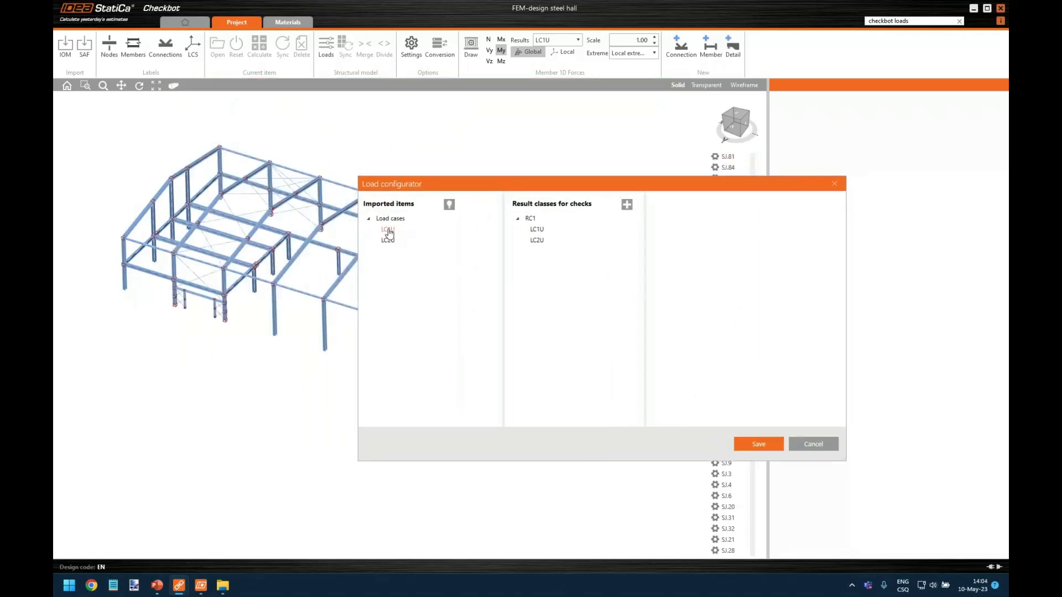
left_click(388, 231)
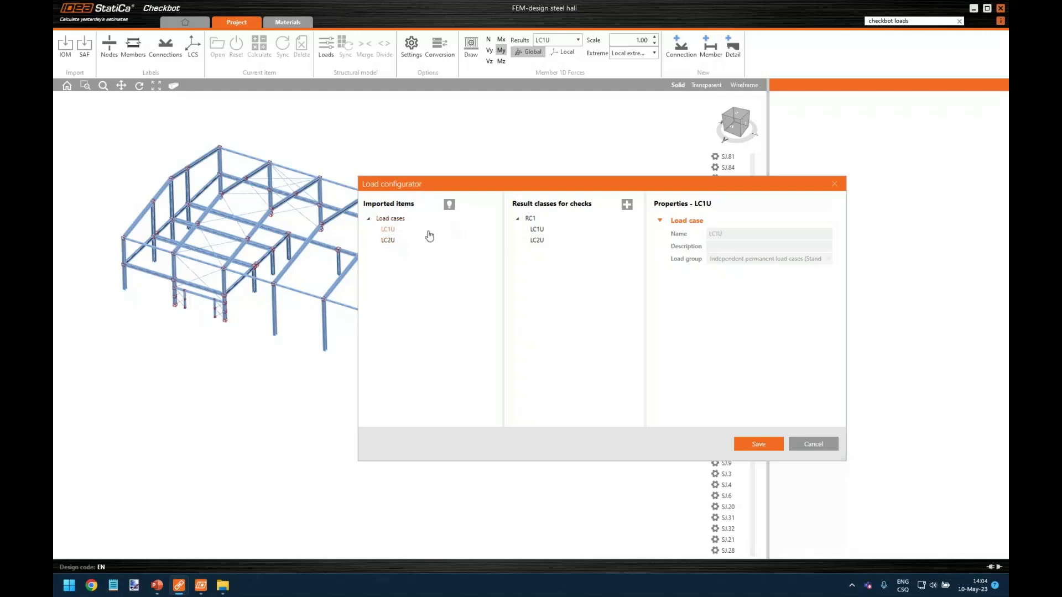
left_click(532, 220)
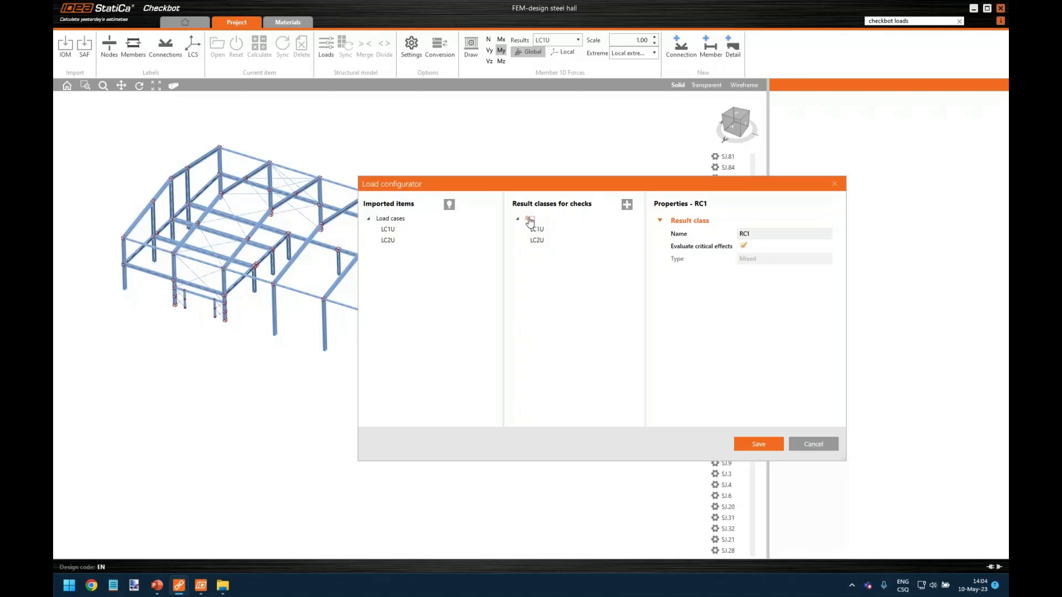
left_click(537, 231)
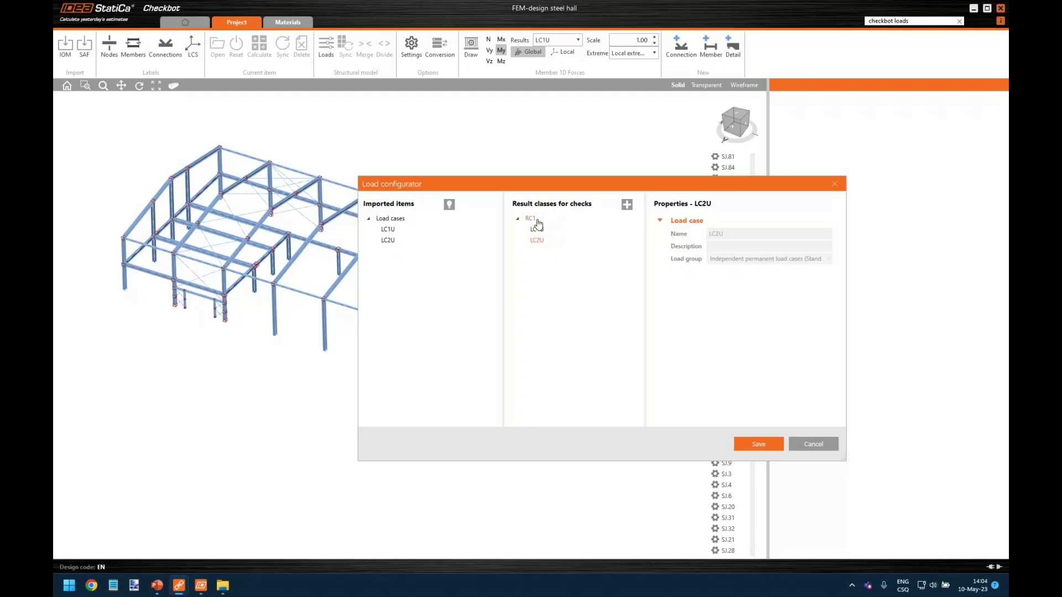
left_click(531, 219)
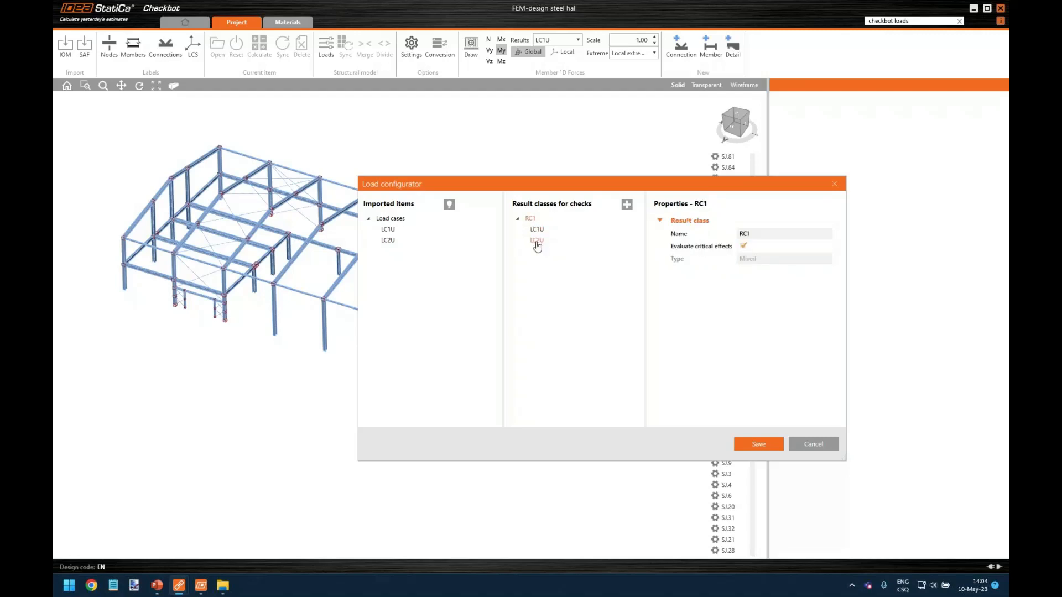
View the options for the load cases within result class RC1, and close the load configurator without saving.
right_click(536, 244)
right_click(539, 229)
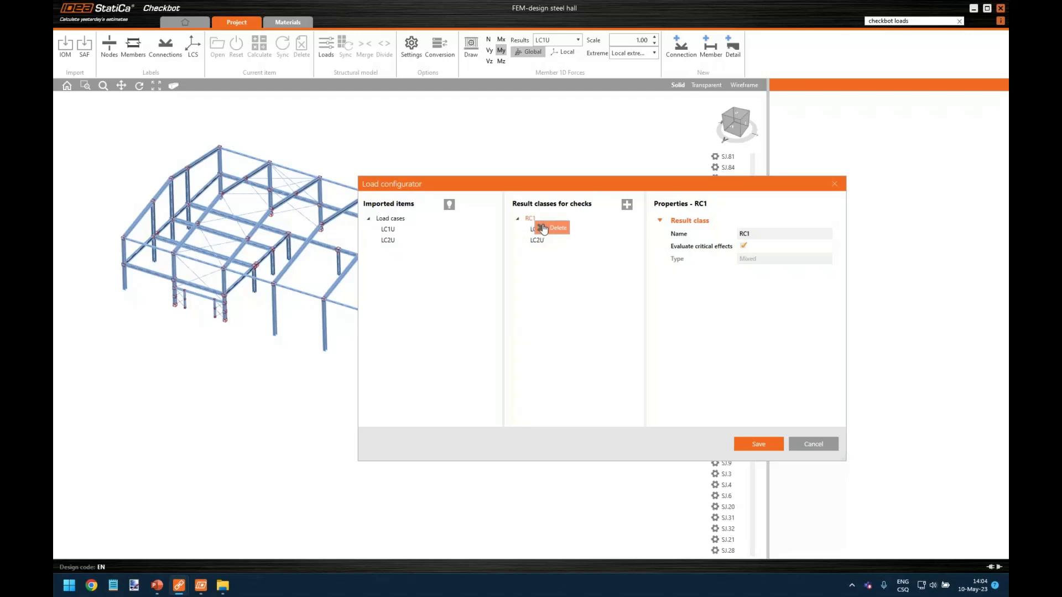
left_click(587, 276)
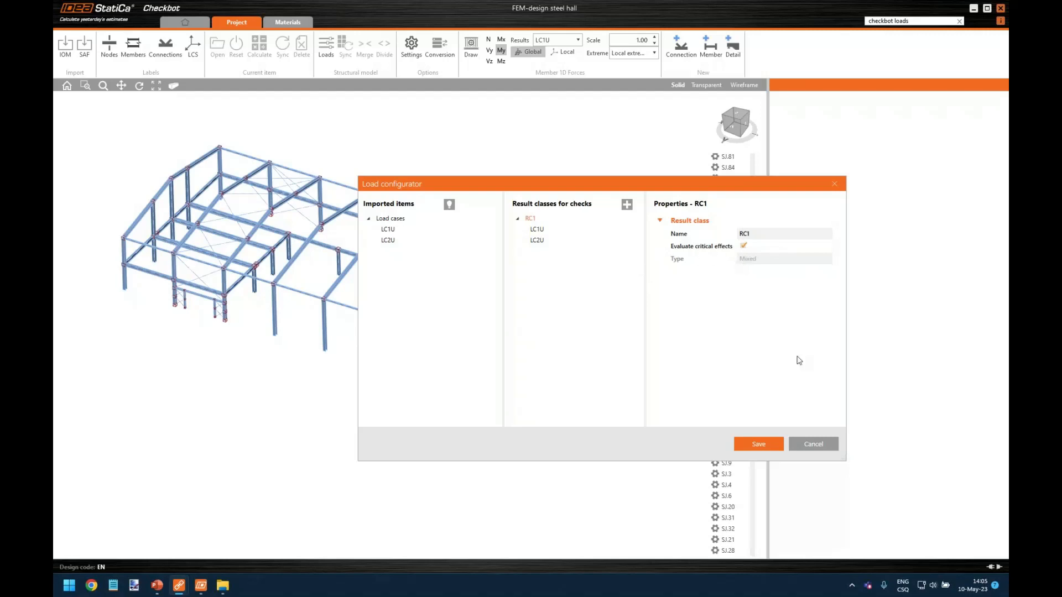
left_click(819, 446)
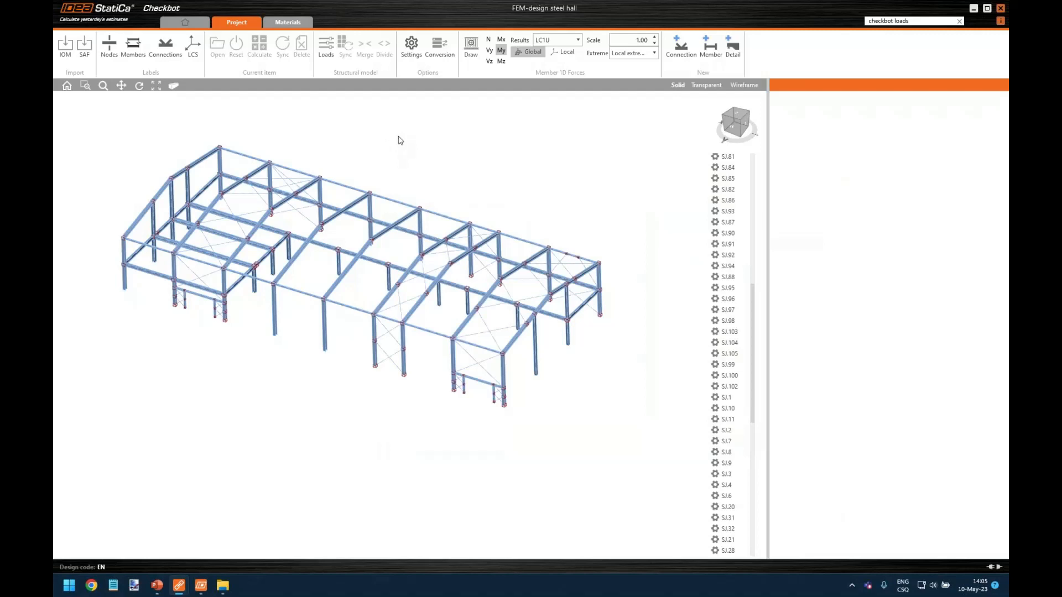
View the project settings with the cost user preferences, and close them without saving.
left_click(412, 48)
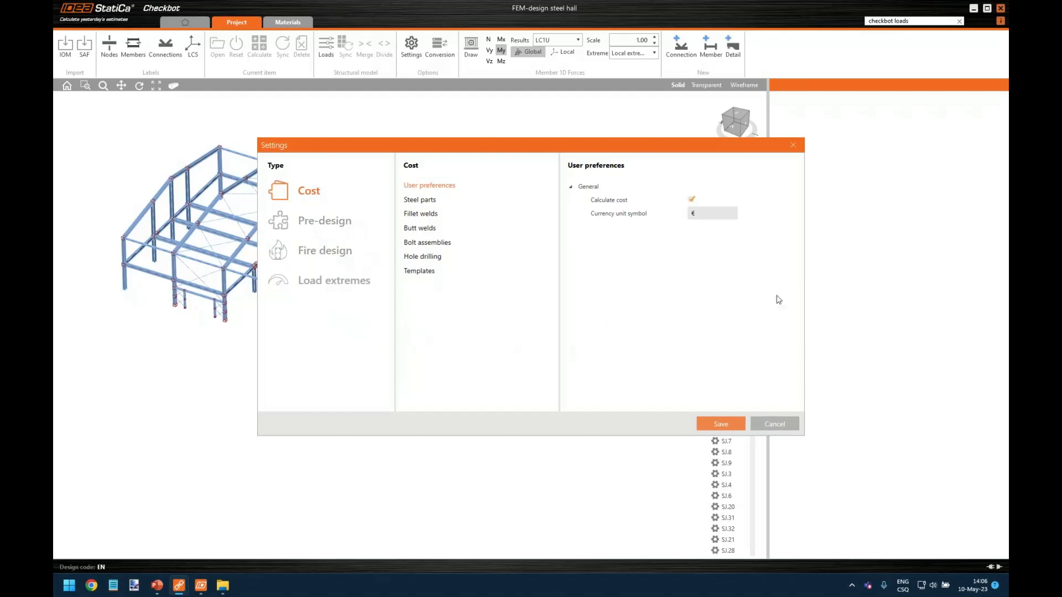
left_click(778, 425)
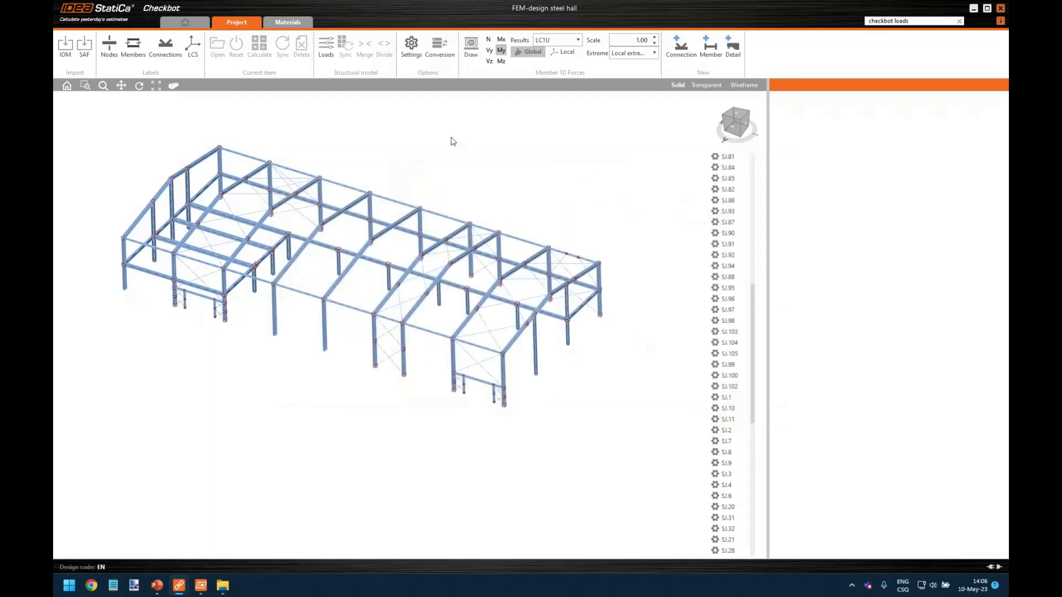
Draw the My diagrams for LC1U on the members of corner connection SJ.30, and view the available result sets.
left_click(470, 46)
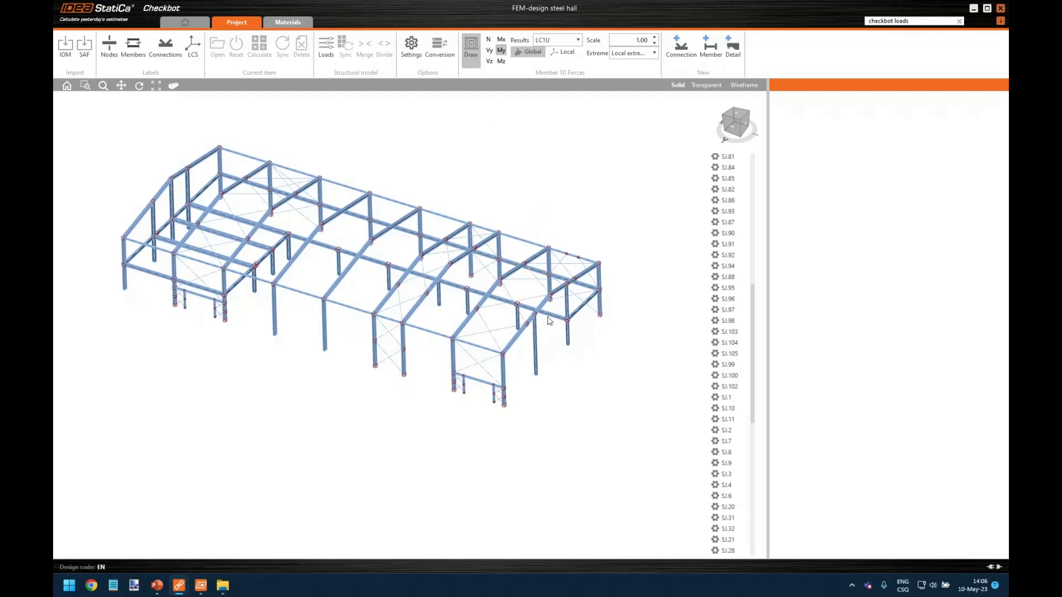
left_click(554, 41)
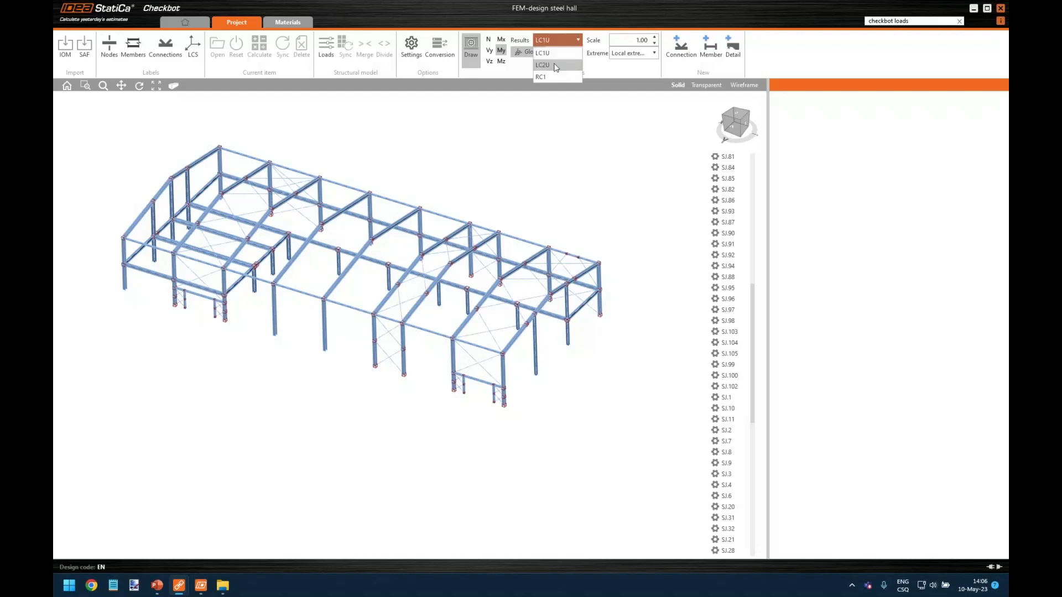
left_click(559, 166)
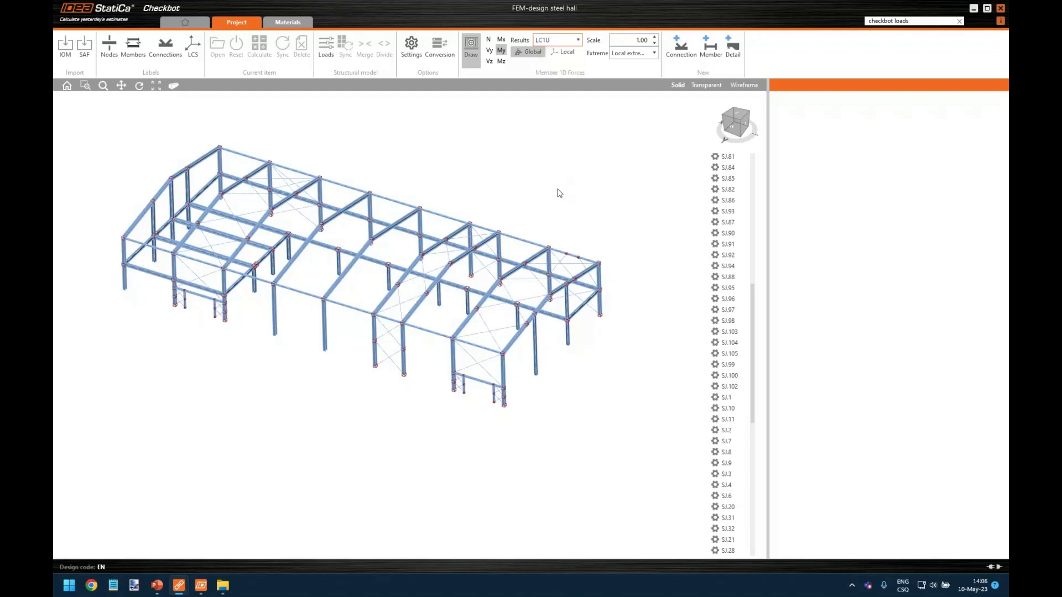
scroll(578, 244, "up", 3)
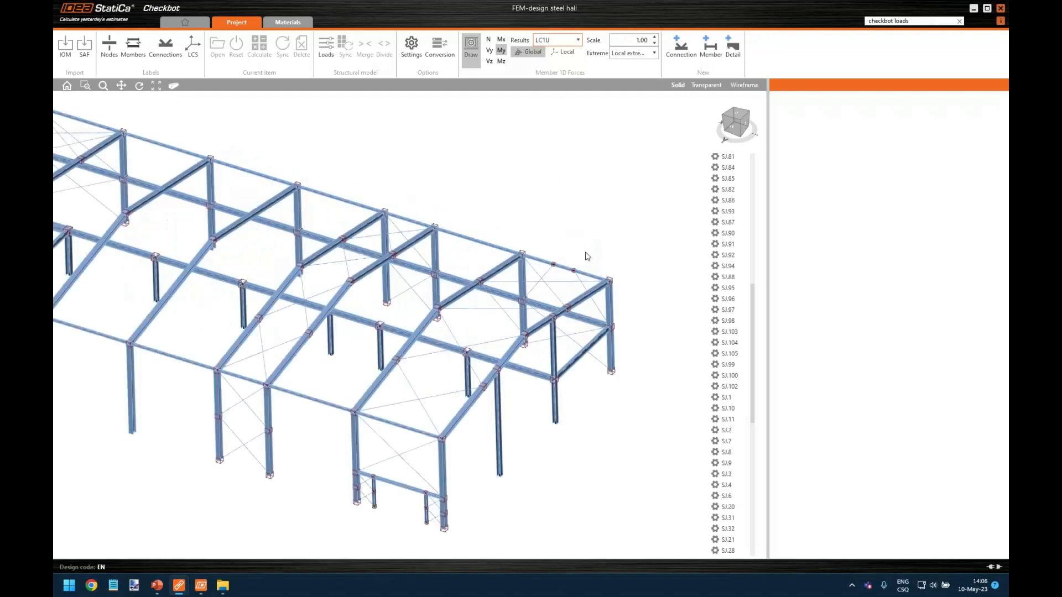
left_click(623, 299)
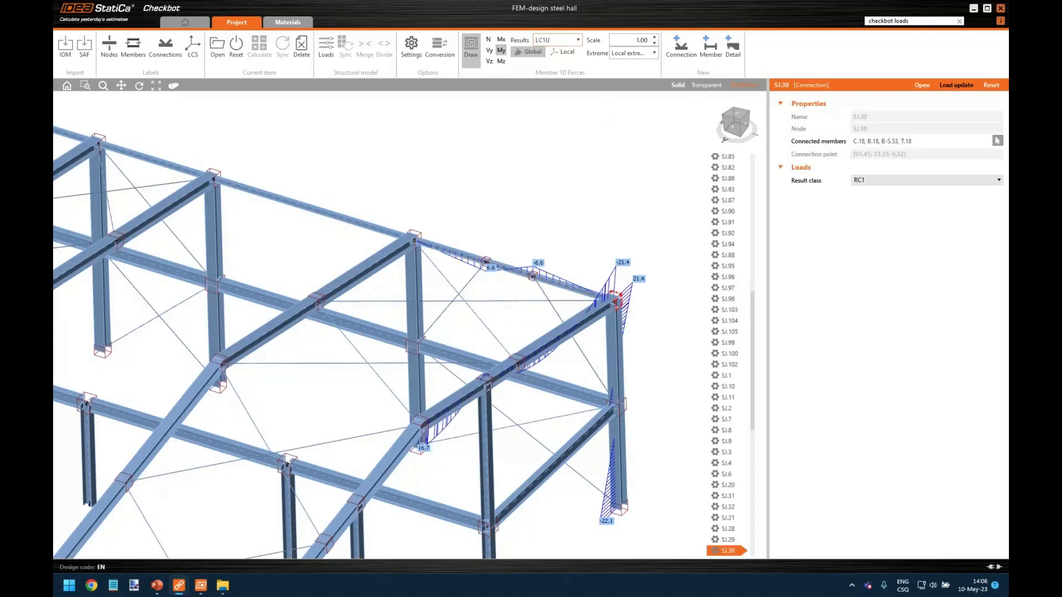
Inspect the My diagrams at connection SJ.9 in wireframe, and return to the solid view with the force diagrams hidden.
left_click(742, 85)
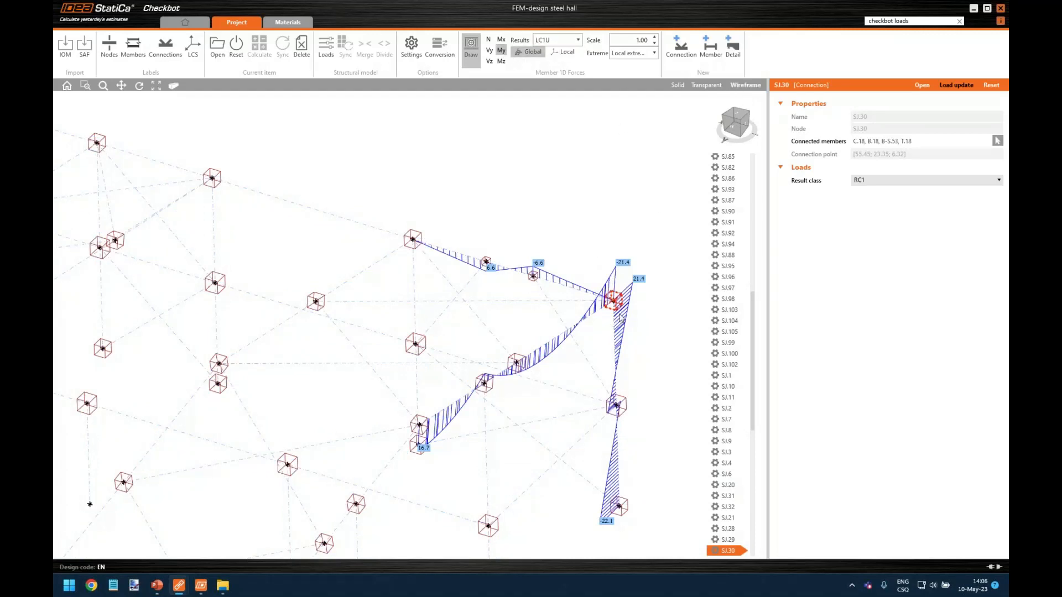
left_click(413, 239)
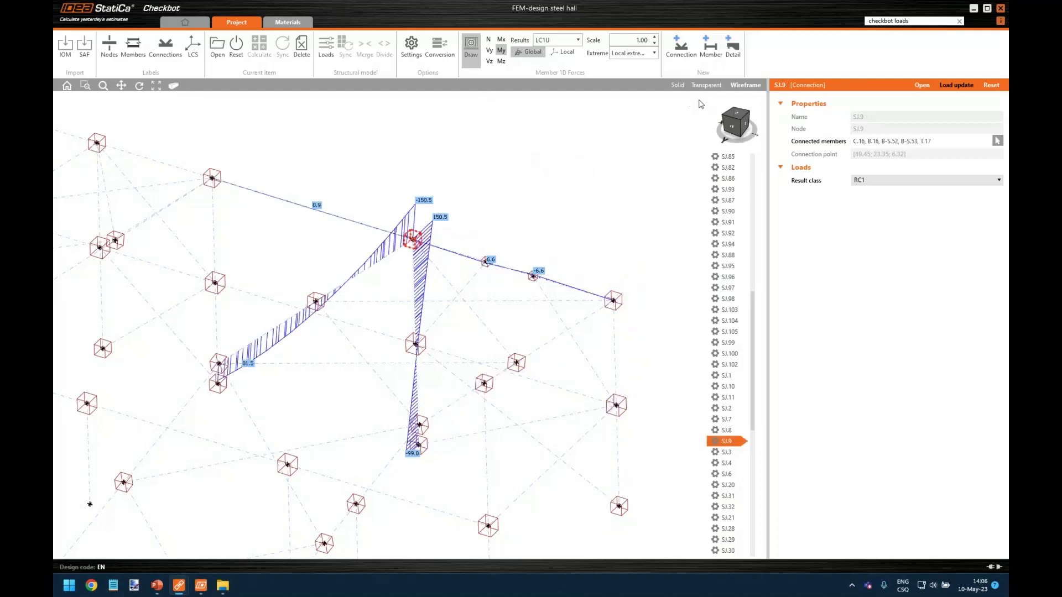
left_click(472, 45)
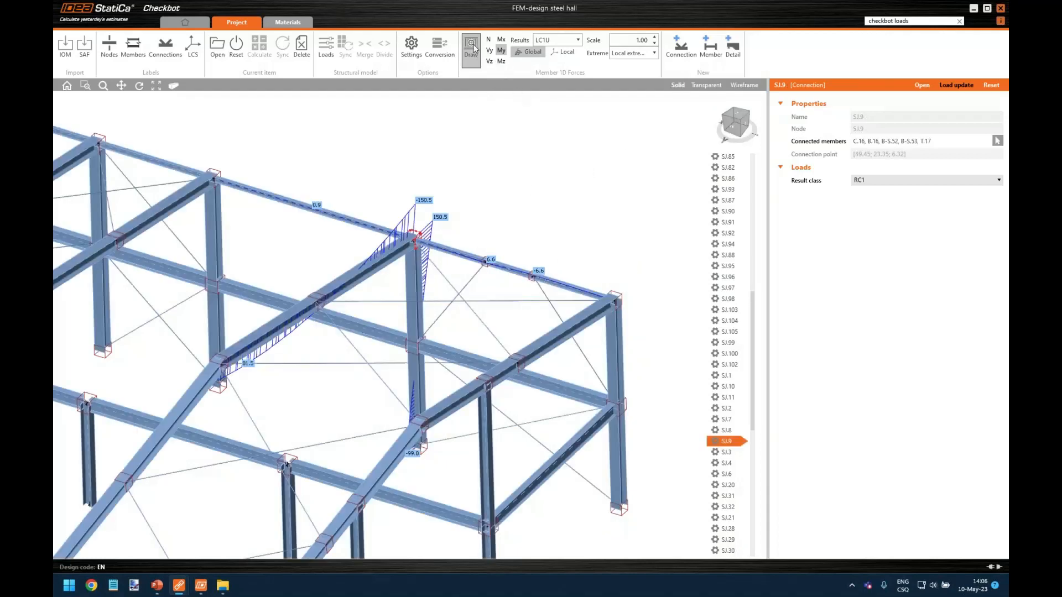
left_click(474, 44)
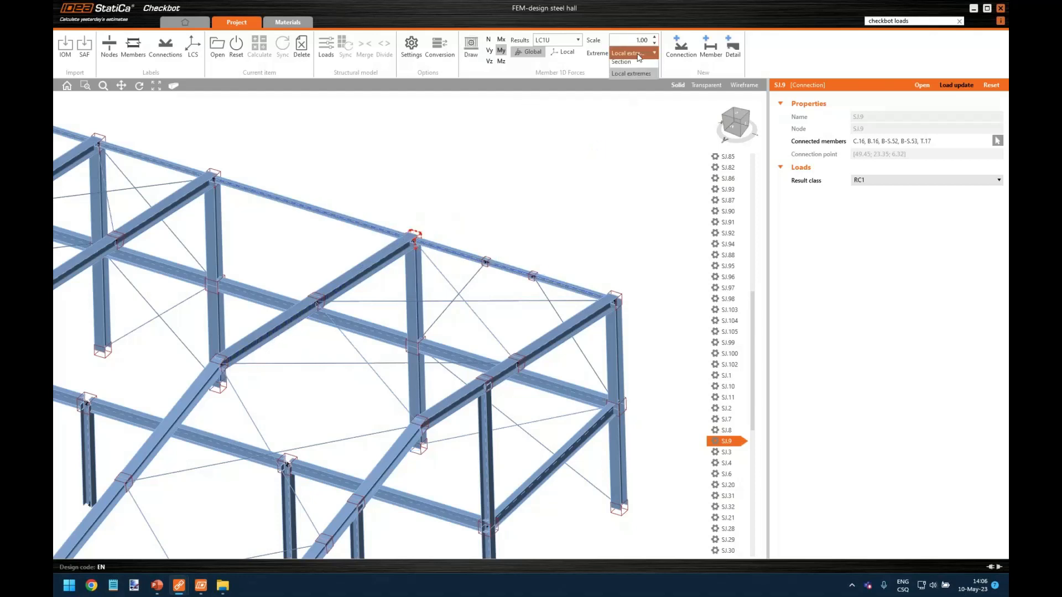
Examine the hall's column-to-rafter joints and bracing along the frames, from close up to the whole structure.
scroll(629, 155, "down", 4)
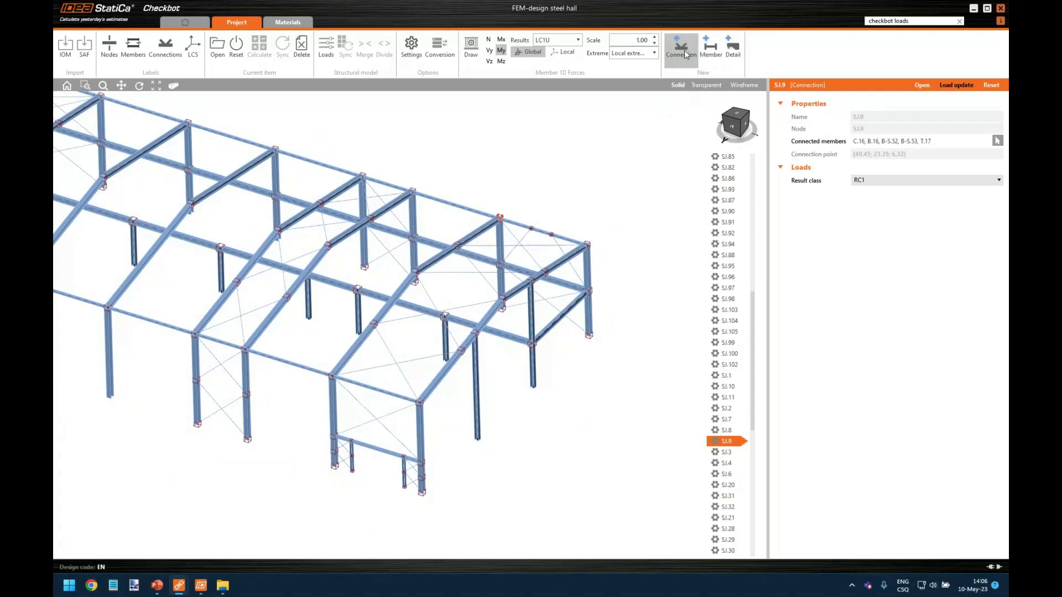
scroll(498, 183, "up", 2)
scroll(418, 198, "up", 3)
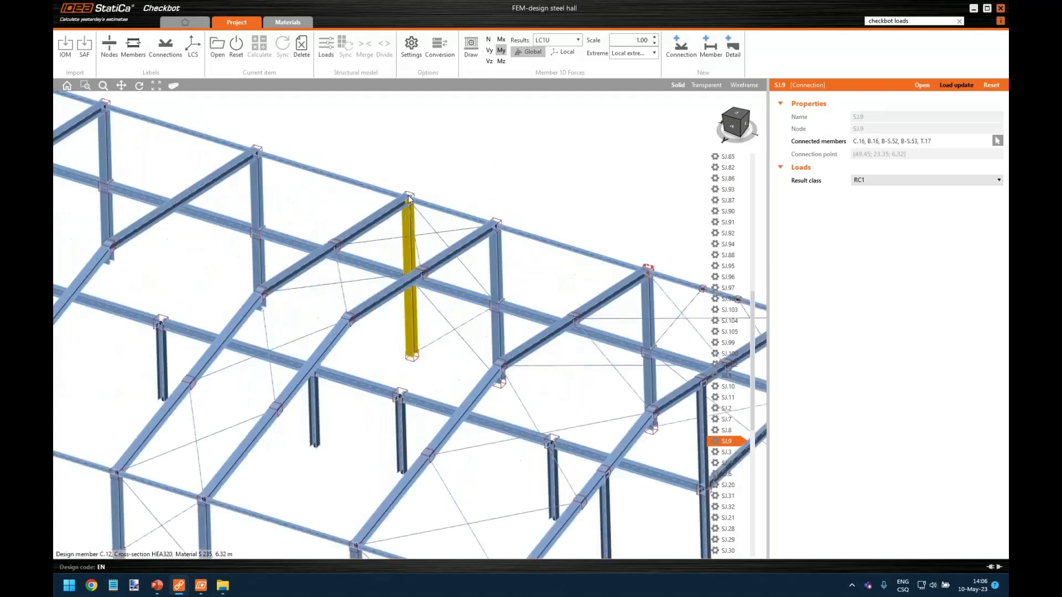
scroll(409, 199, "up", 2)
scroll(413, 191, "down", 6)
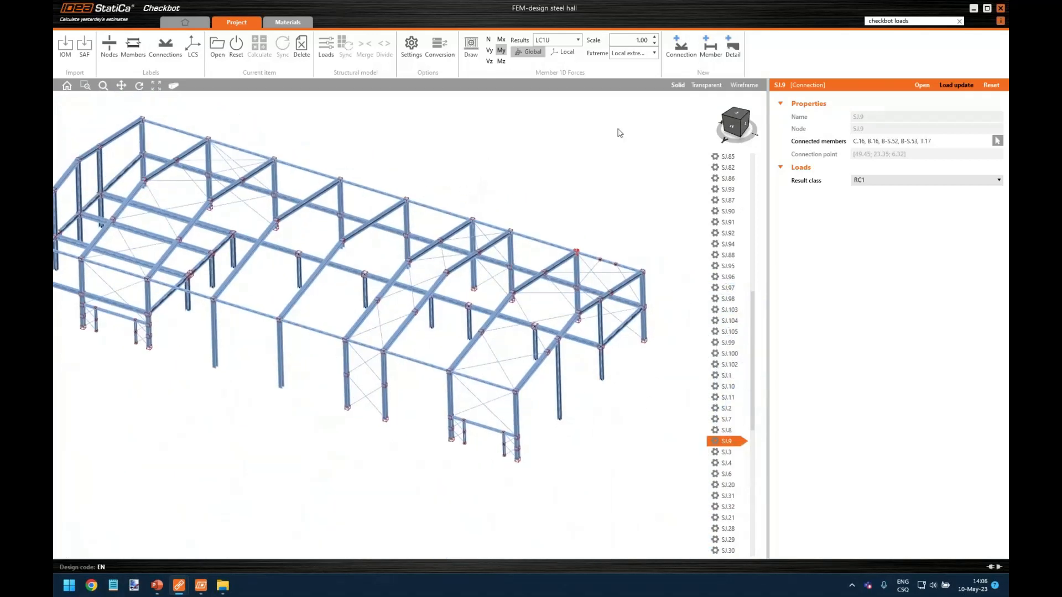
scroll(455, 188, "up", 4)
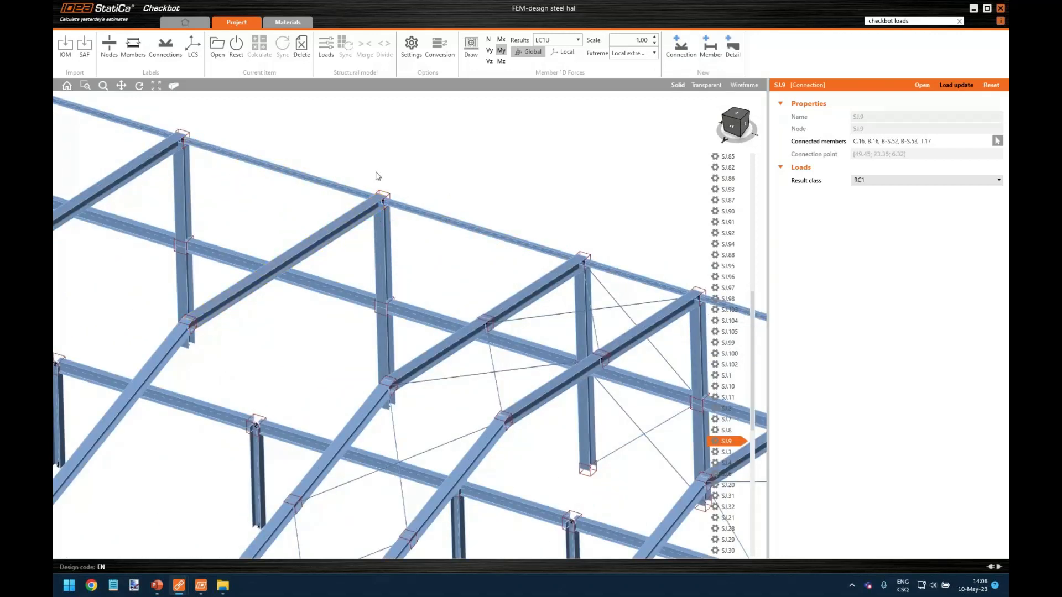
scroll(508, 161, "down", 4)
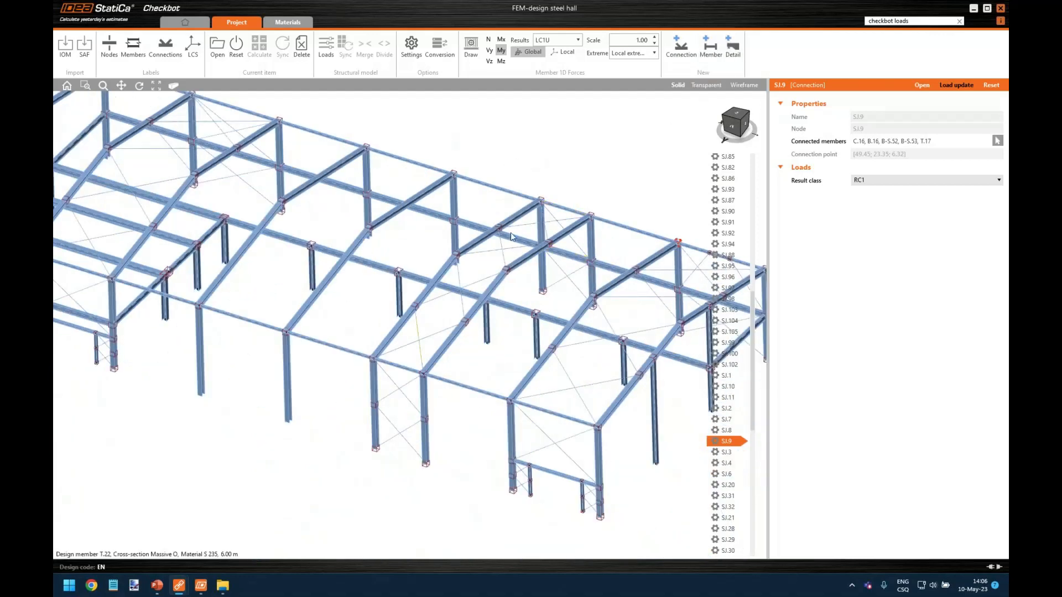
scroll(557, 153, "down", 3)
middle_click_drag(557, 153, 514, 169)
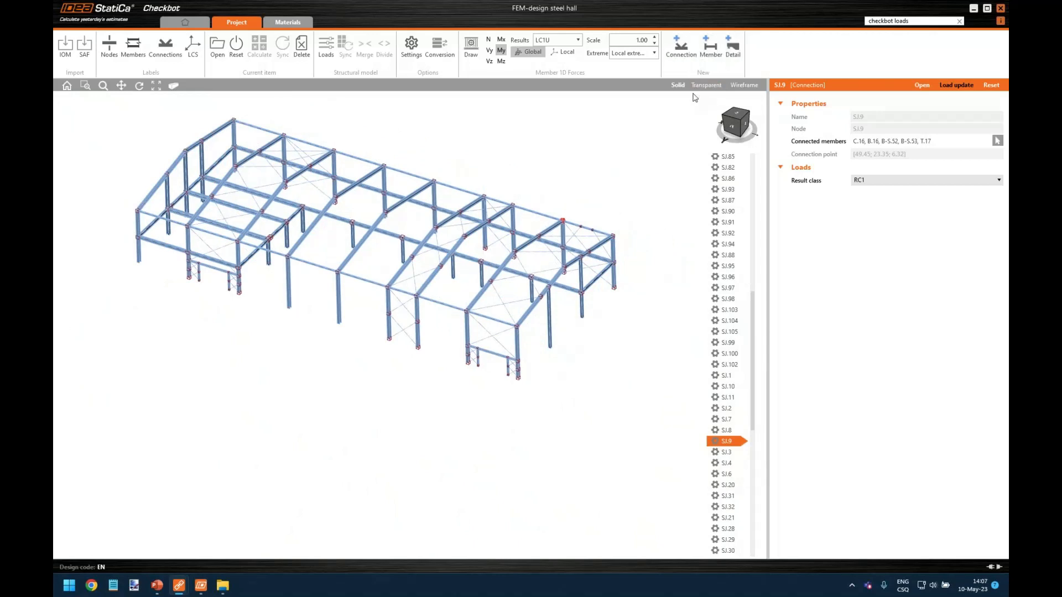
right_click_drag(370, 321, 343, 297)
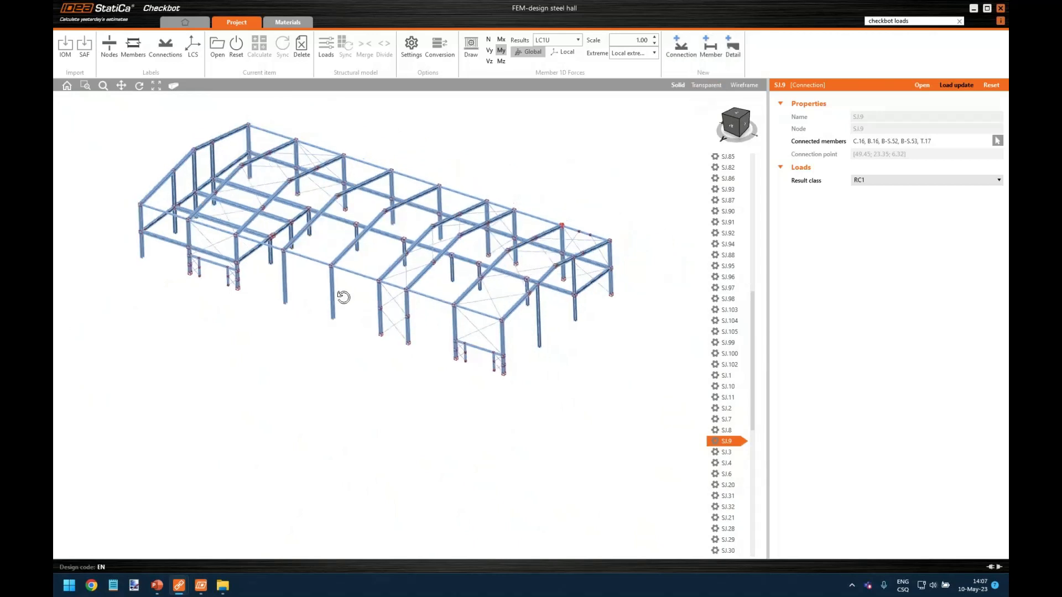
middle_click_drag(409, 325, 397, 346)
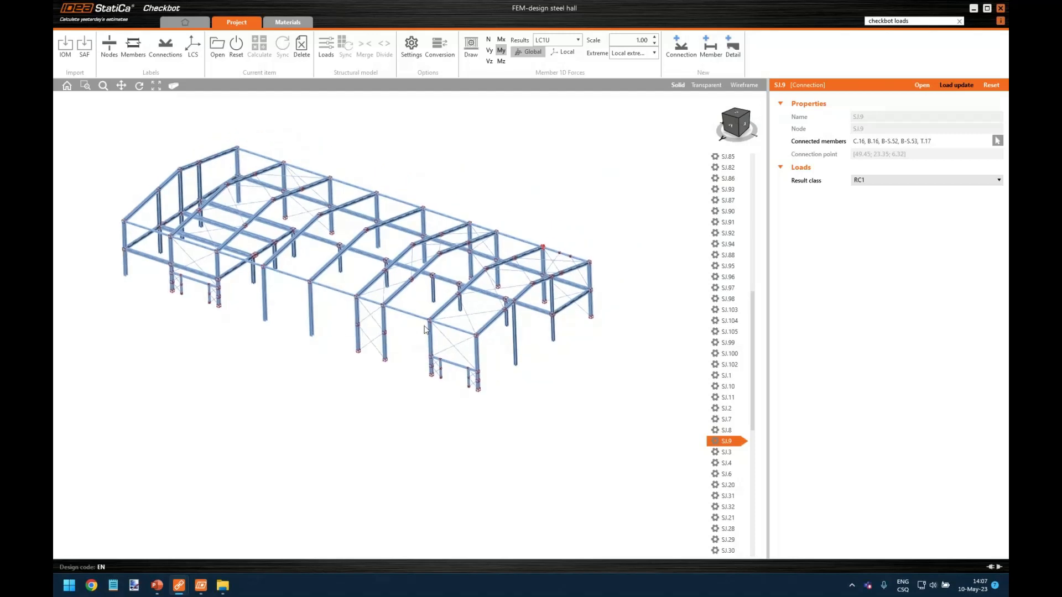
Open connection SJ.2 at the top of column C.15 in IDEA StatiCa Connection and view its joint model.
scroll(424, 330, "up", 2)
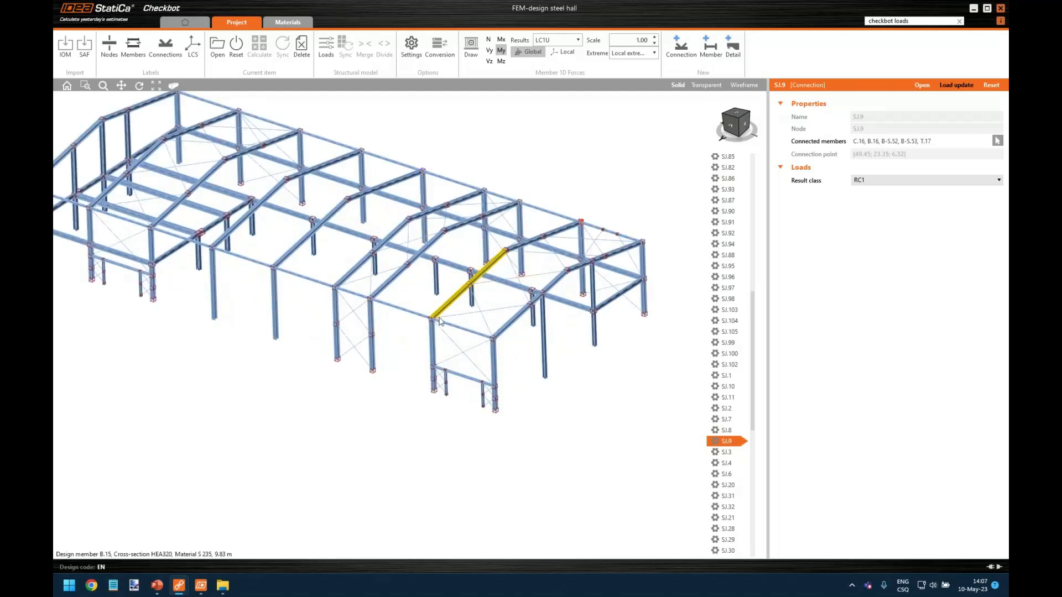
scroll(442, 323, "up", 10)
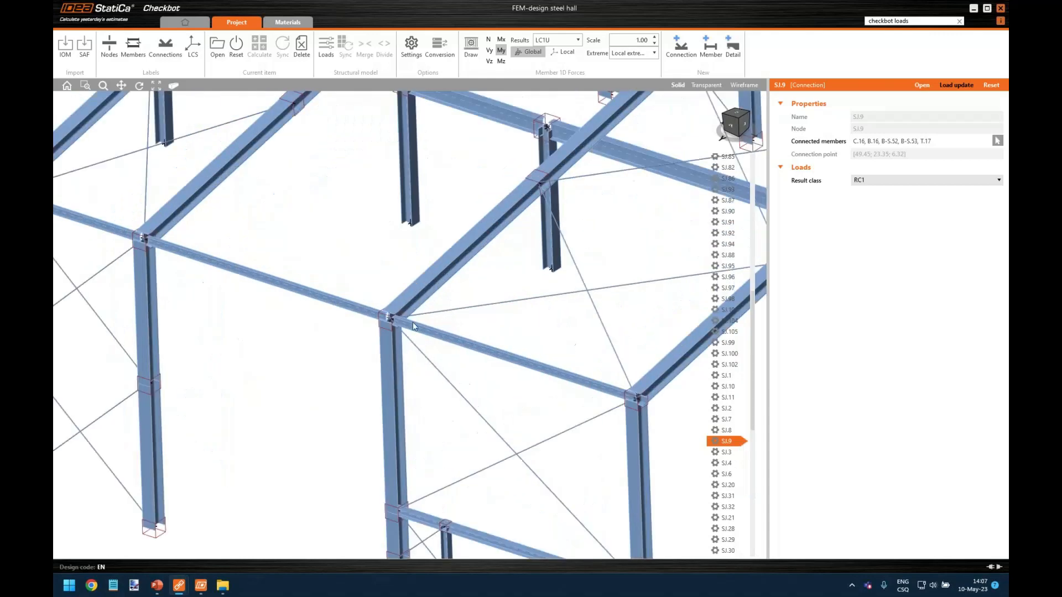
left_click(381, 304)
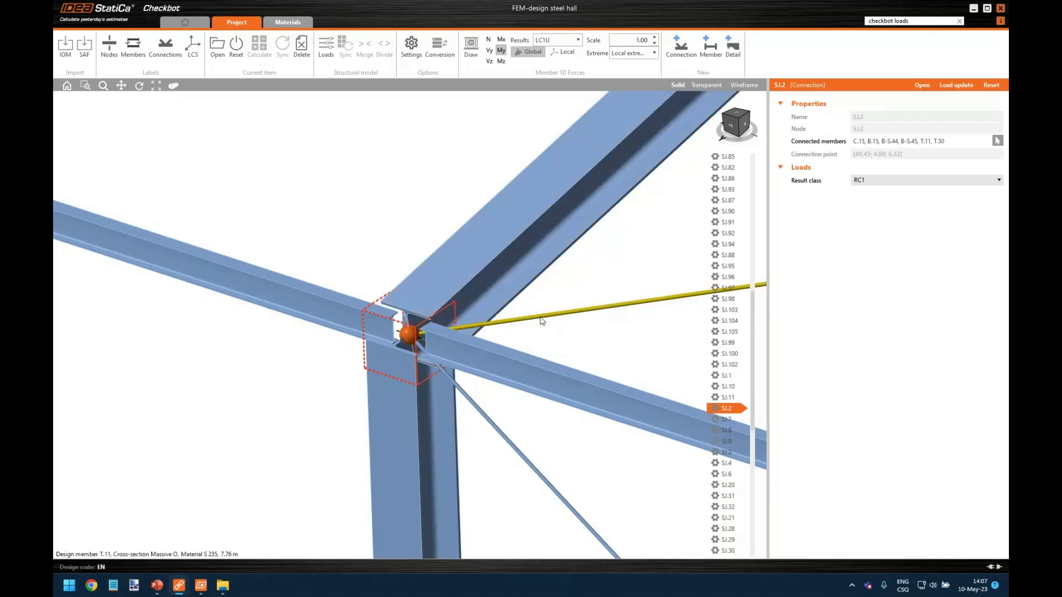
scroll(536, 326, "down", 3)
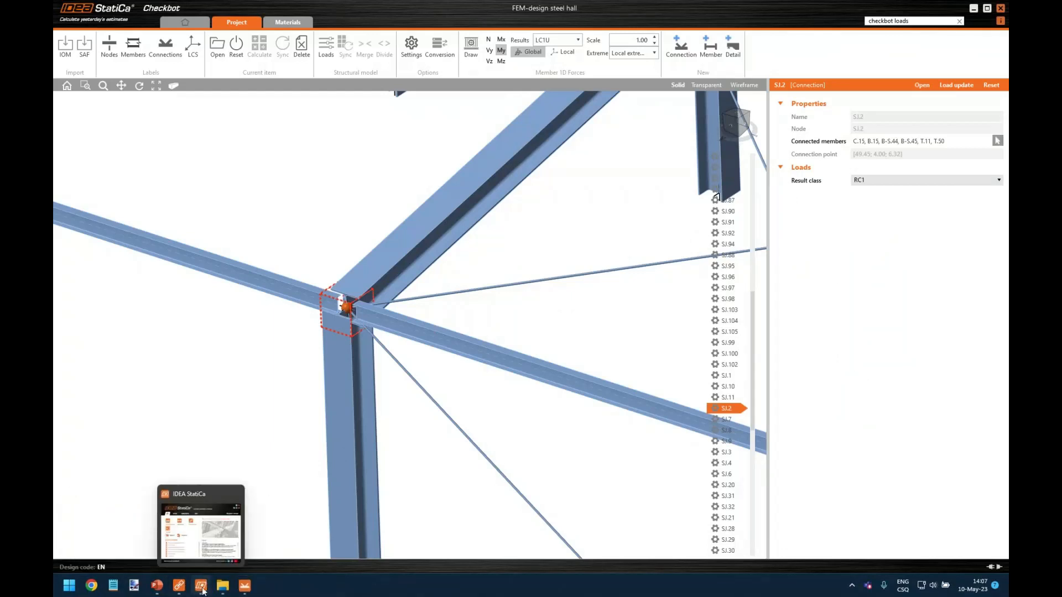
left_click(248, 589)
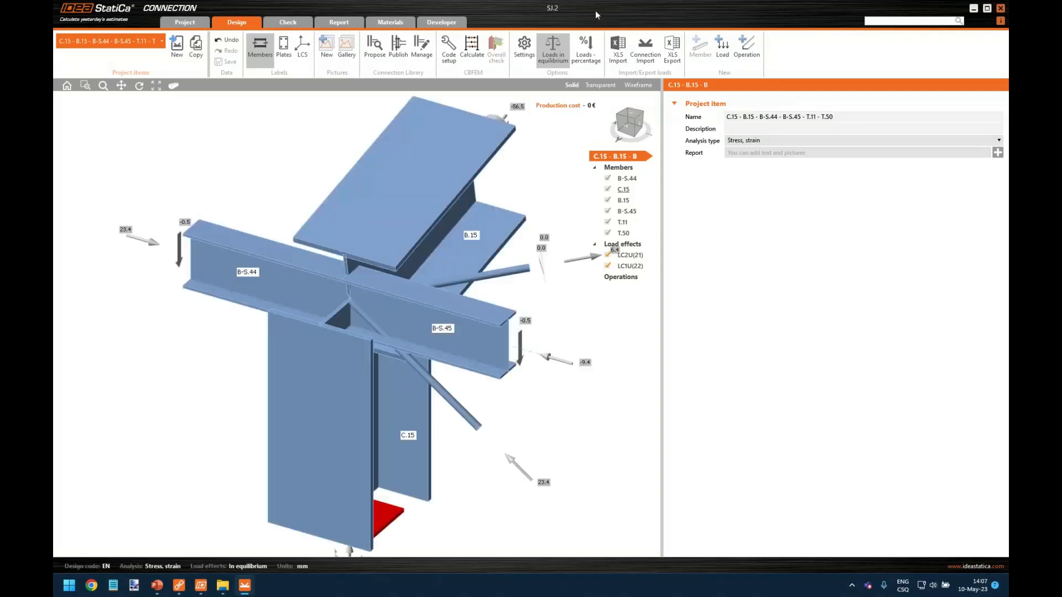
scroll(477, 207, "down", 3)
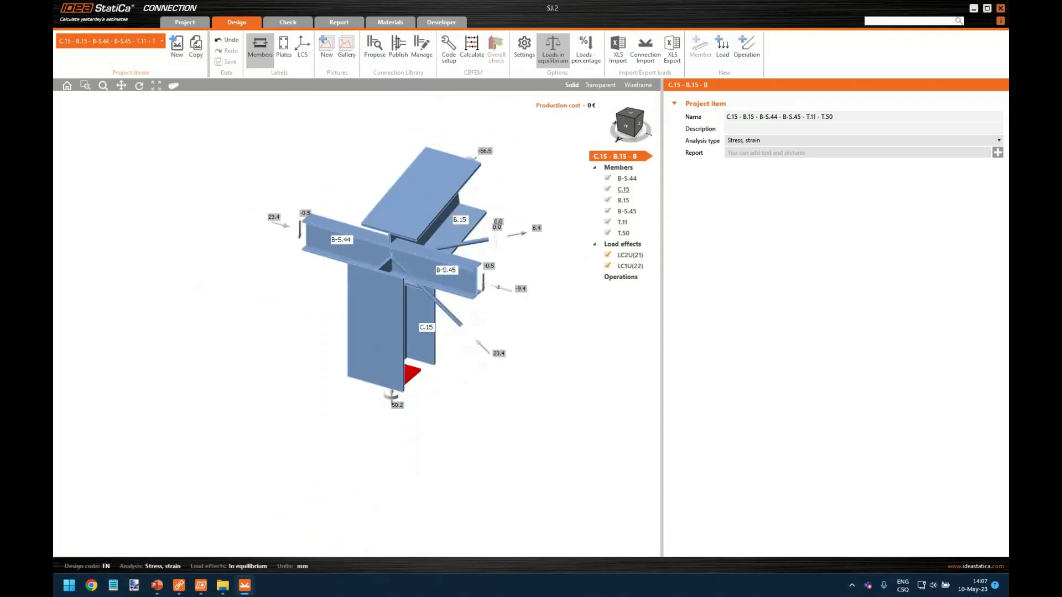
middle_click_drag(505, 283, 479, 249)
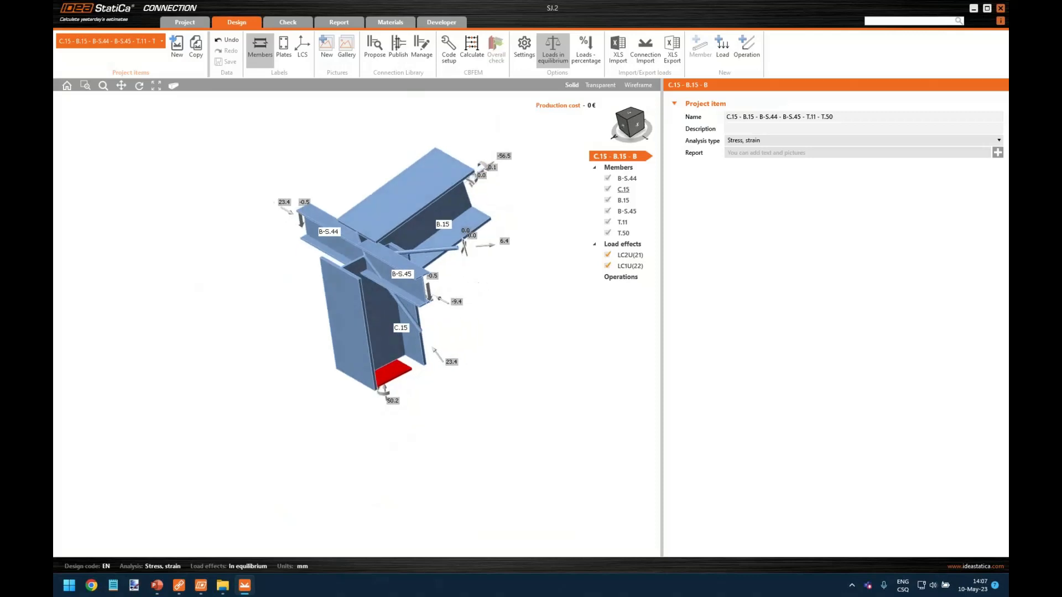
Review the joint model, the properties of beam B.15 and the member forces in load effects LC2U(21) and LC1U(22).
middle_click_drag(370, 311, 387, 205)
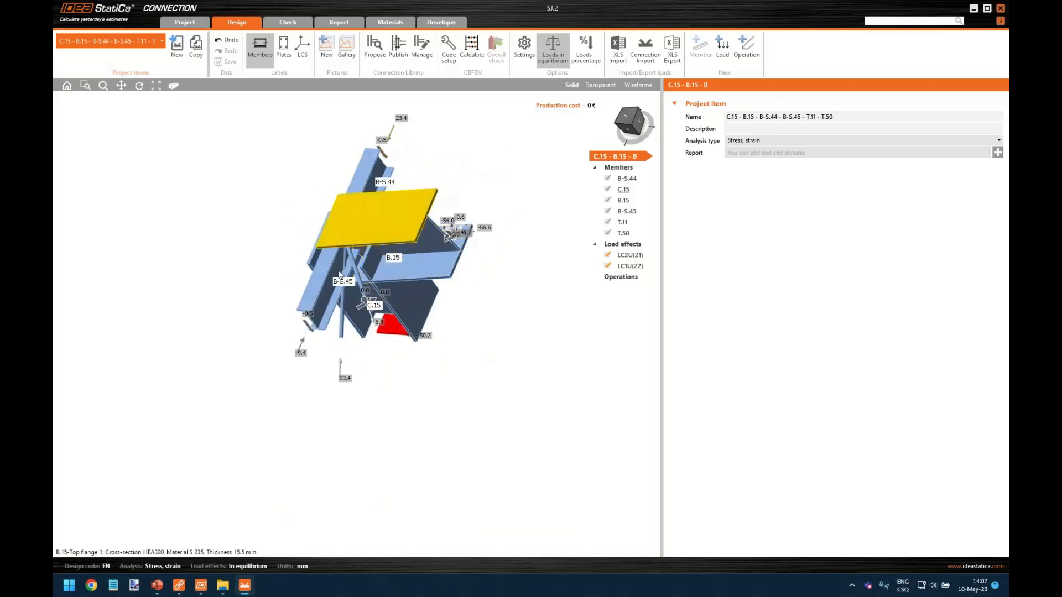
middle_click_drag(327, 296, 447, 290)
scroll(427, 315, "up", 2)
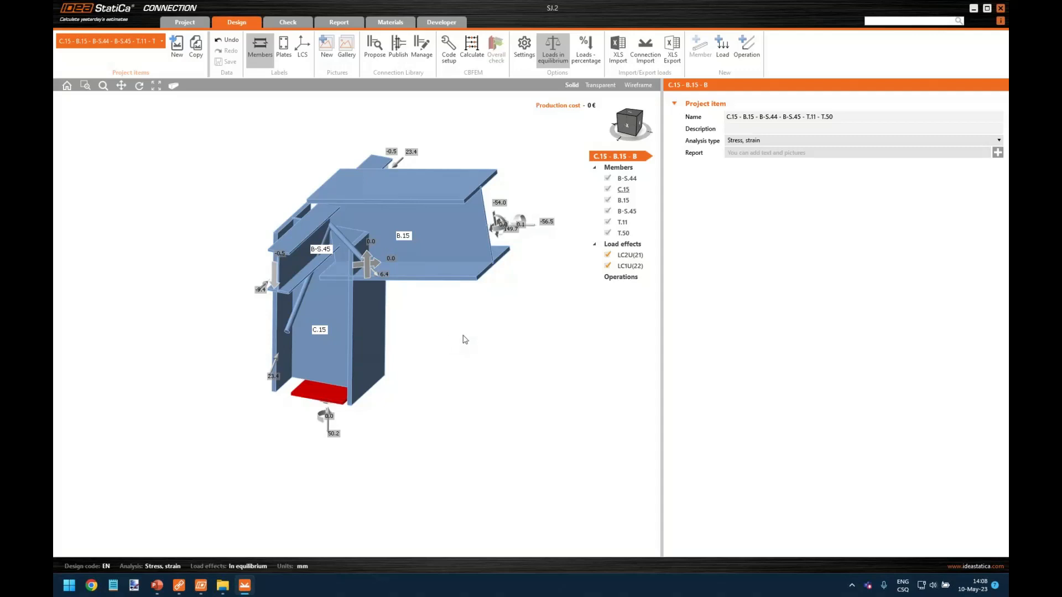
middle_click_drag(438, 327, 427, 350)
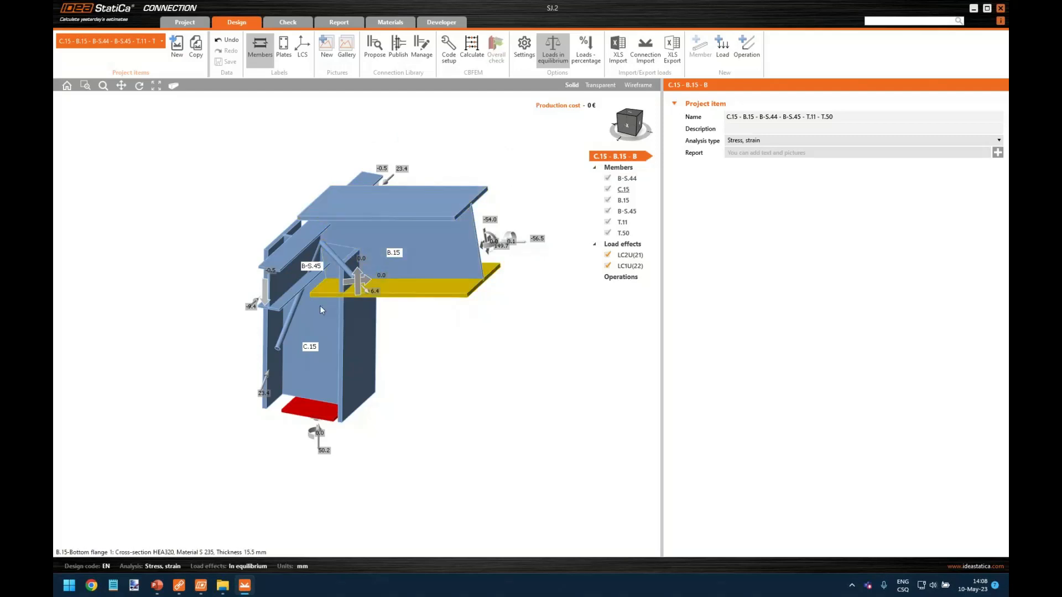
left_click(442, 219)
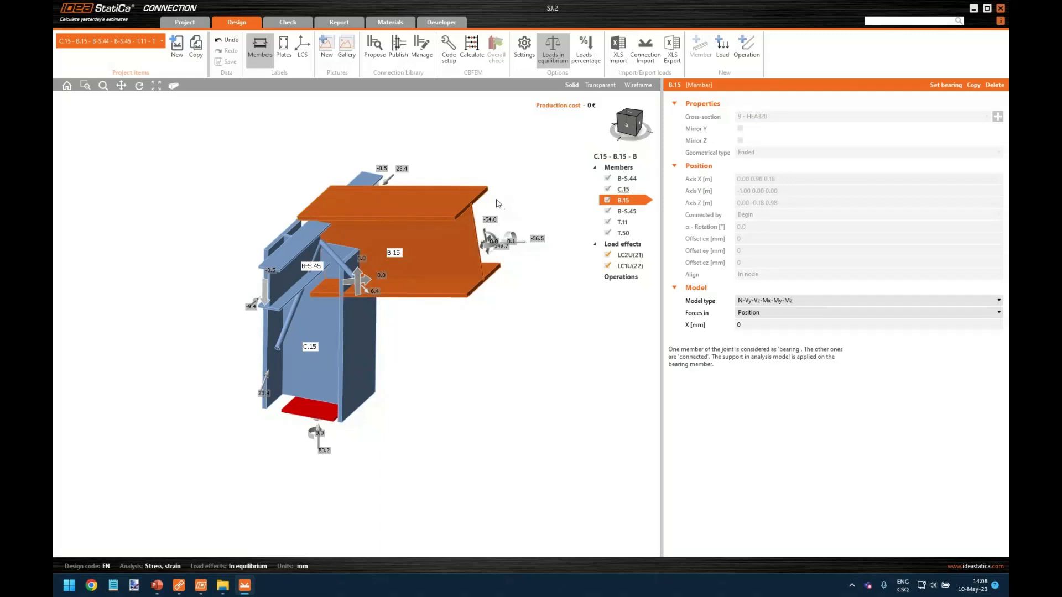
left_click(635, 256)
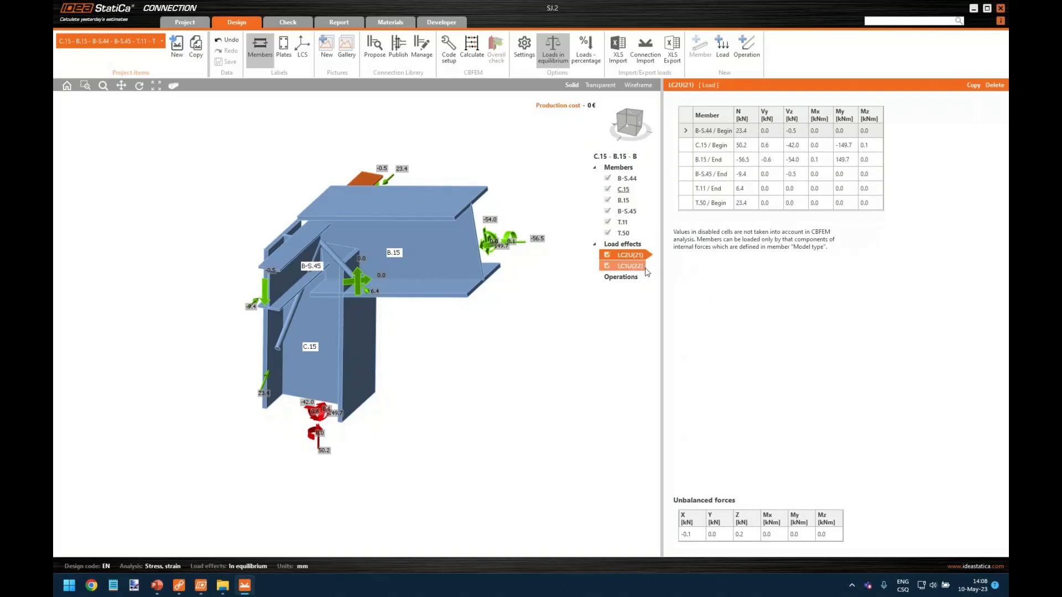
left_click(646, 270)
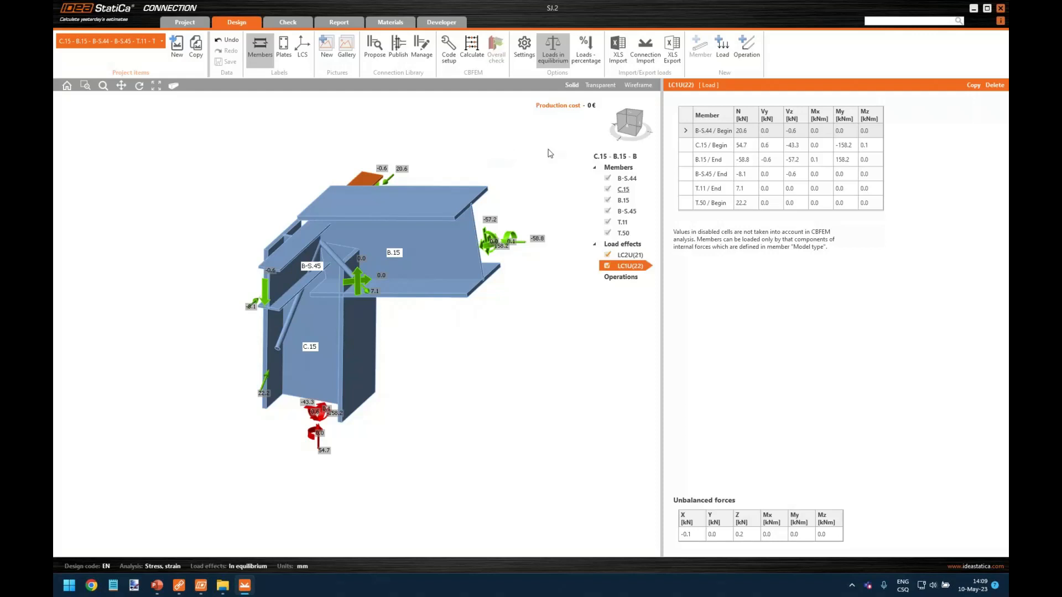
Add an end plate operation for a beam-to-column joint, choosing bolt grade 8.8 for its bolt assembly.
left_click(747, 51)
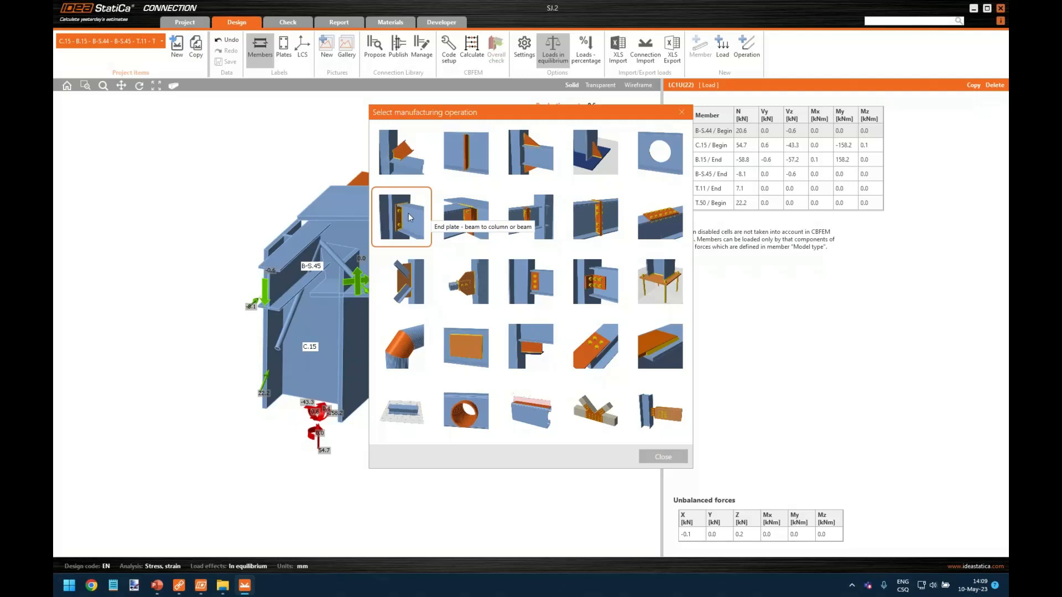
left_click(410, 218)
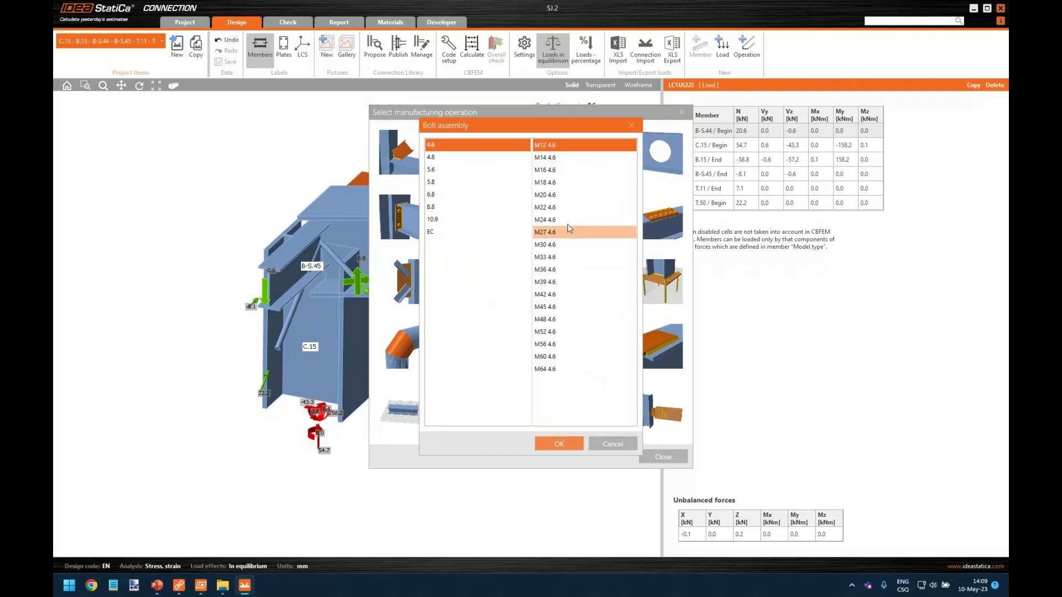
left_click(480, 203)
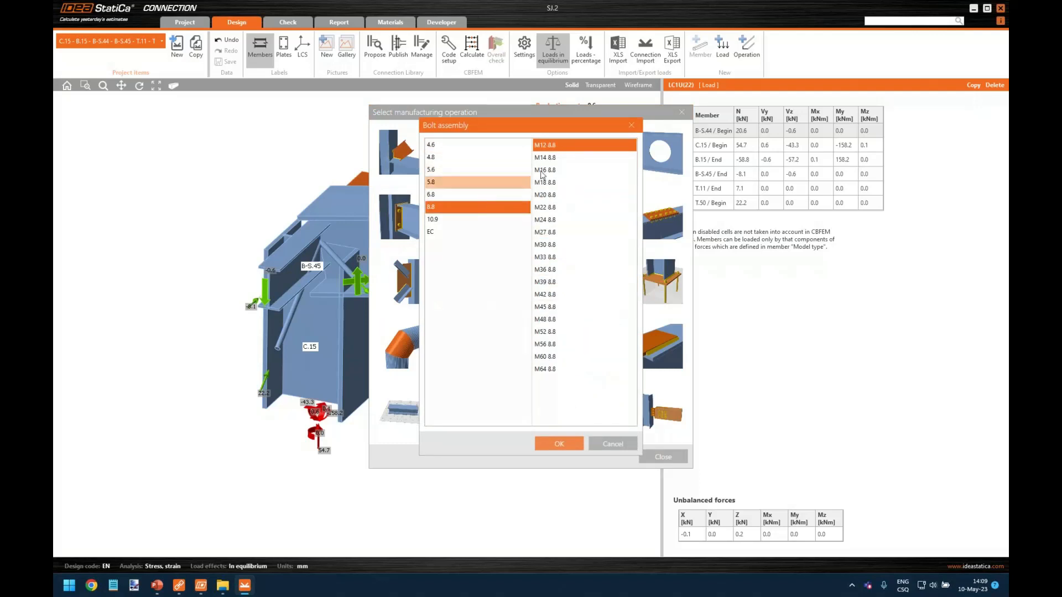
Add a bolted end plate operation using the M16 8.8 bolt assembly.
left_click(553, 170)
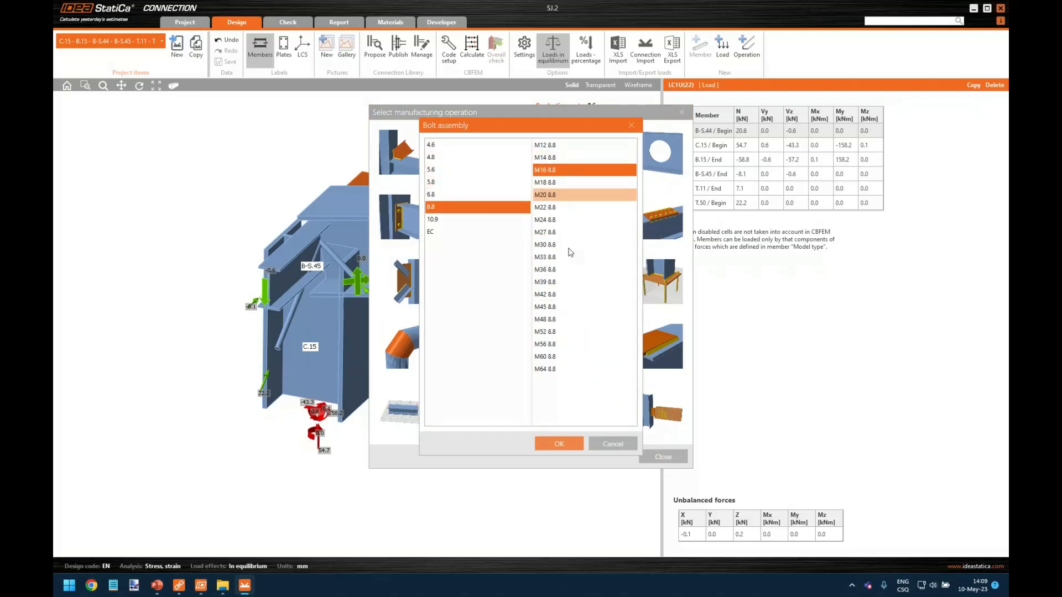
left_click(565, 443)
left_click(509, 302)
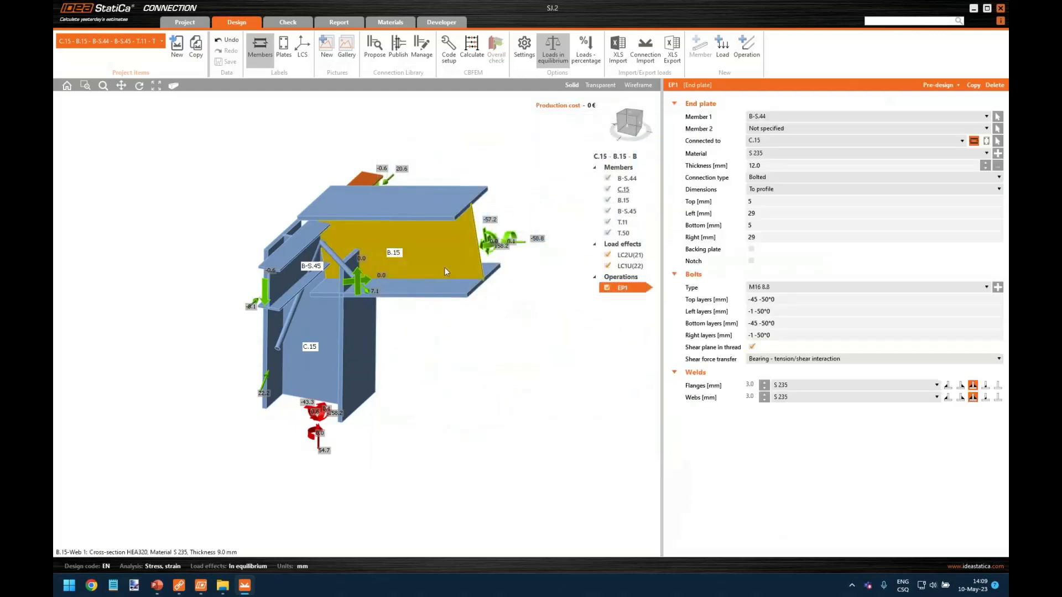
scroll(516, 320, "up", 3)
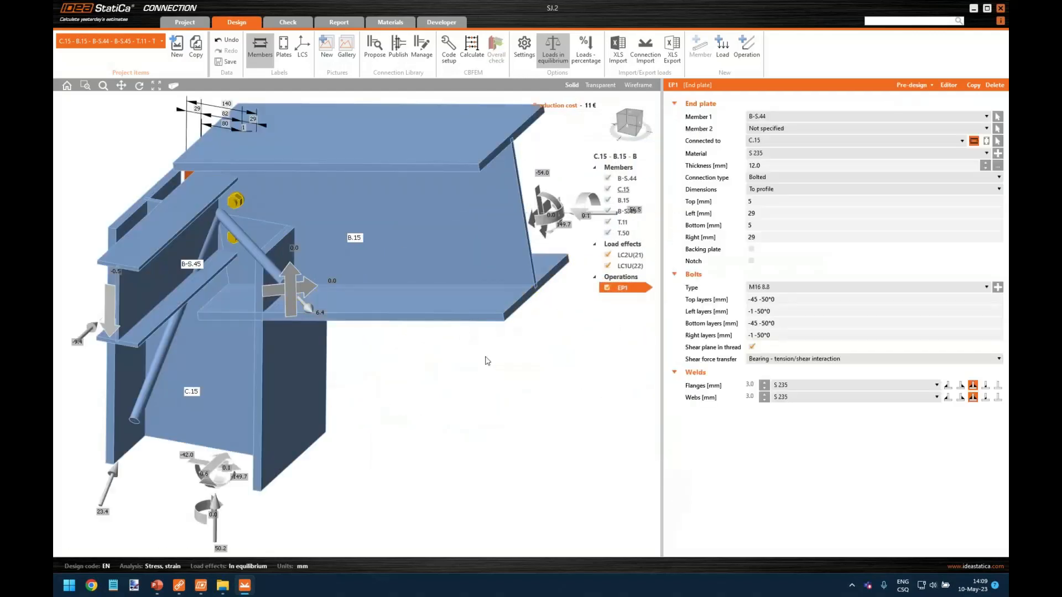
right_click_drag(486, 360, 459, 373)
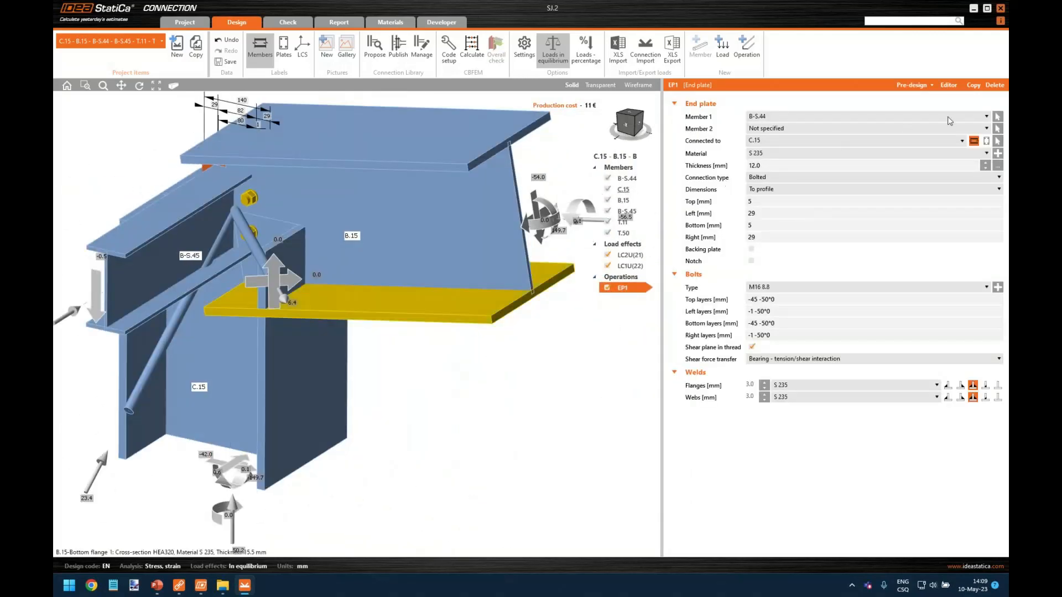
Set the end plate's first member to B.15 and connect it to column C.15.
left_click(997, 117)
left_click(422, 220)
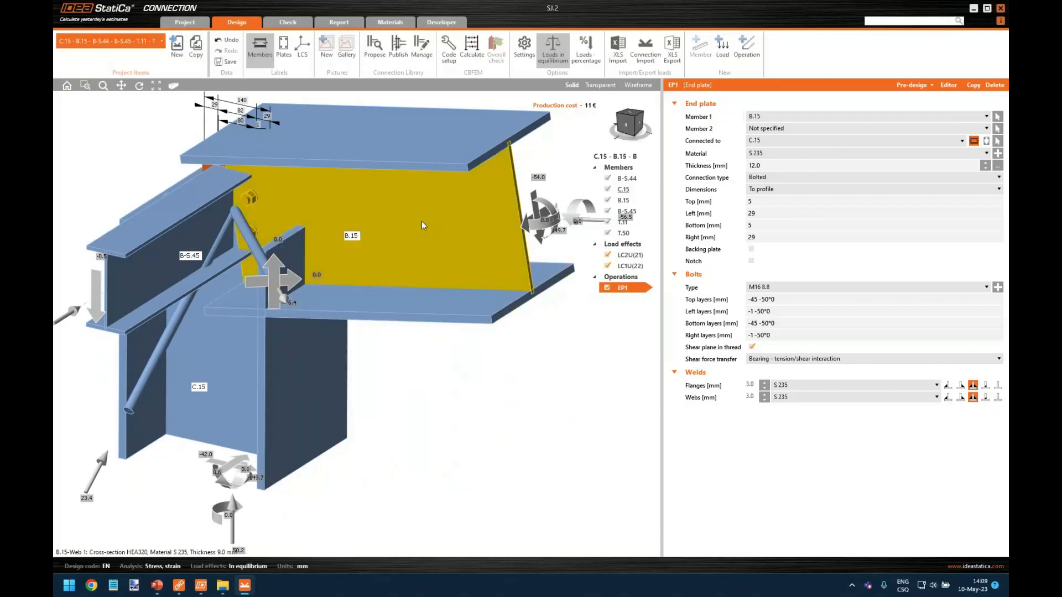
left_click(997, 141)
left_click(337, 326)
right_click_drag(369, 323, 260, 291)
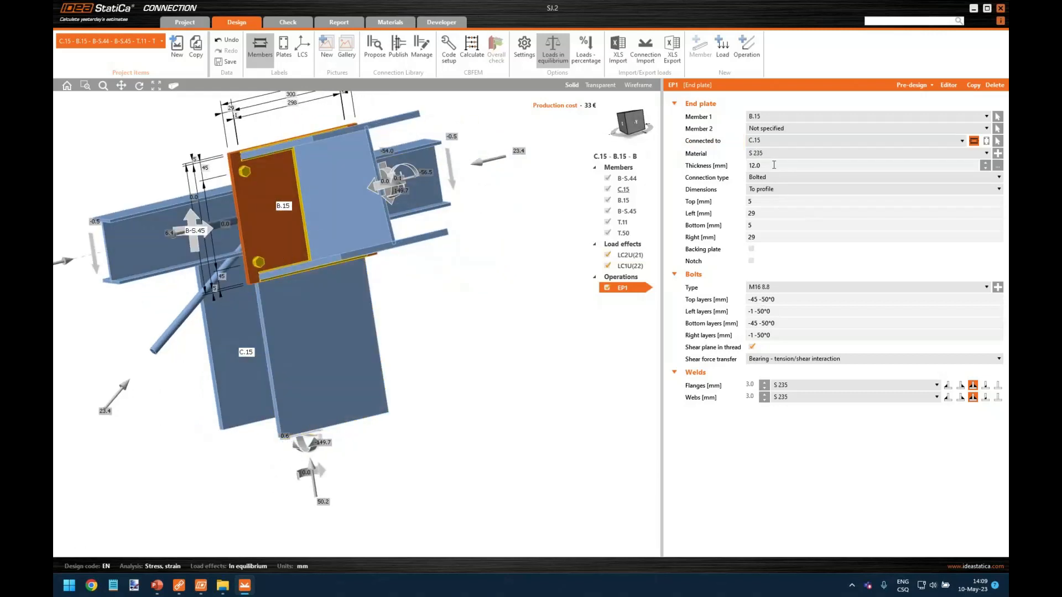
right_click_drag(397, 303, 518, 222)
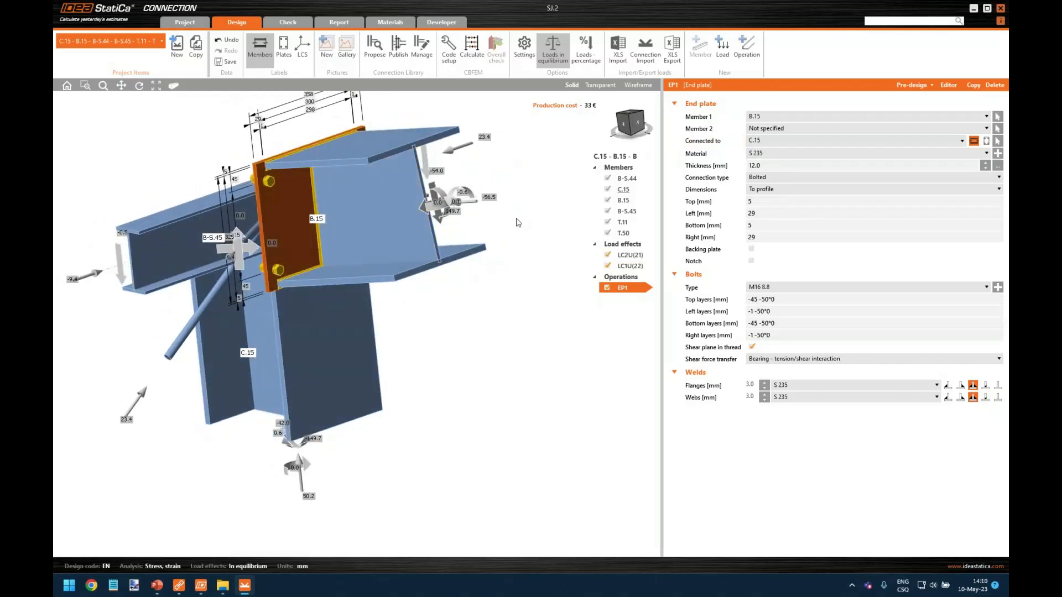
Delete the manually added end plate operation.
left_click(995, 85)
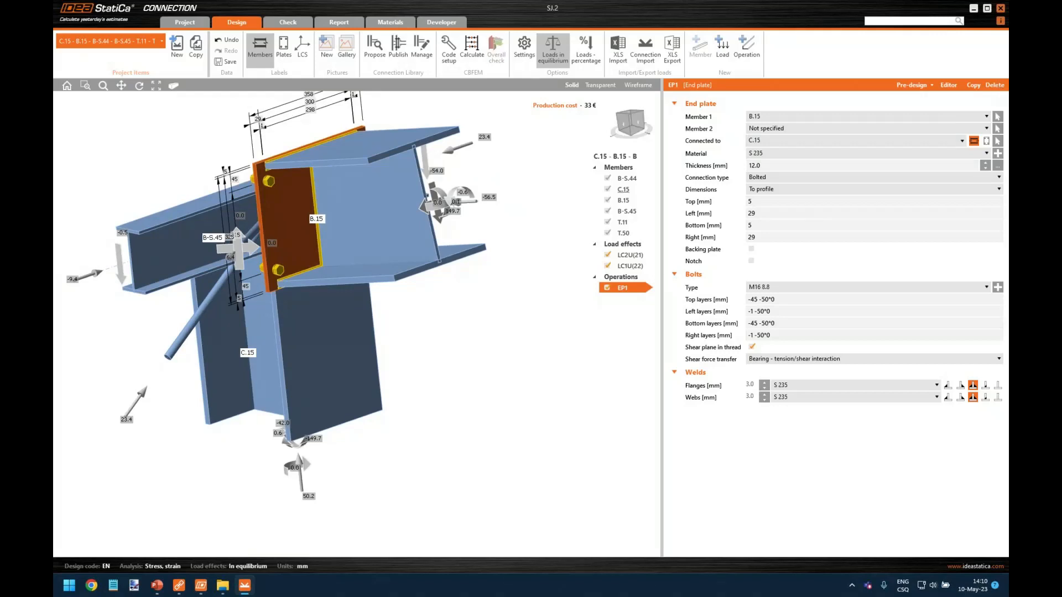
right_click_drag(429, 369, 445, 369)
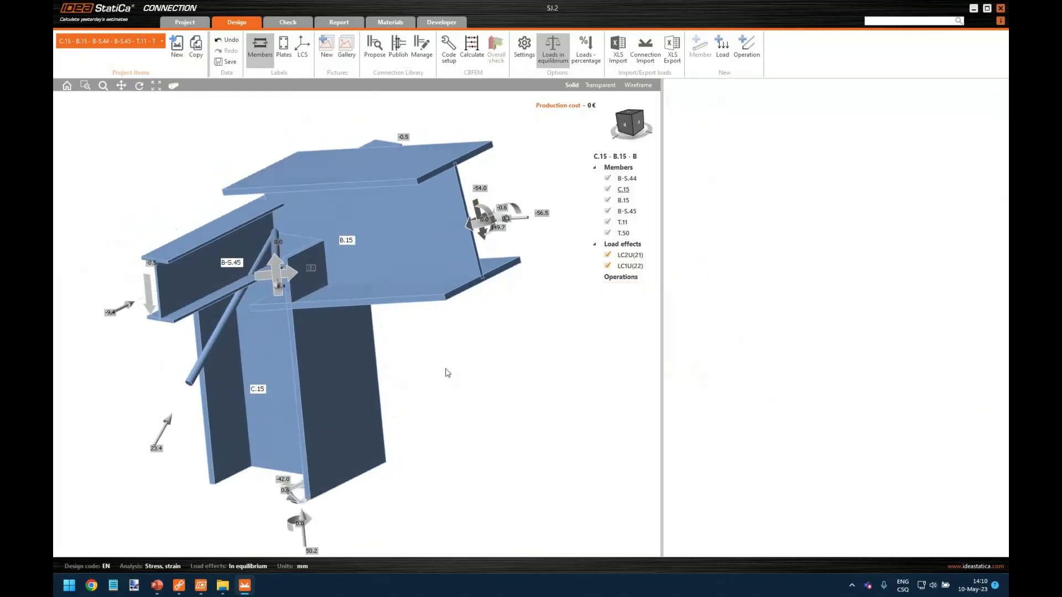
Review the connection library templates proposed for the current joint geometry, then close the library.
right_click(423, 254)
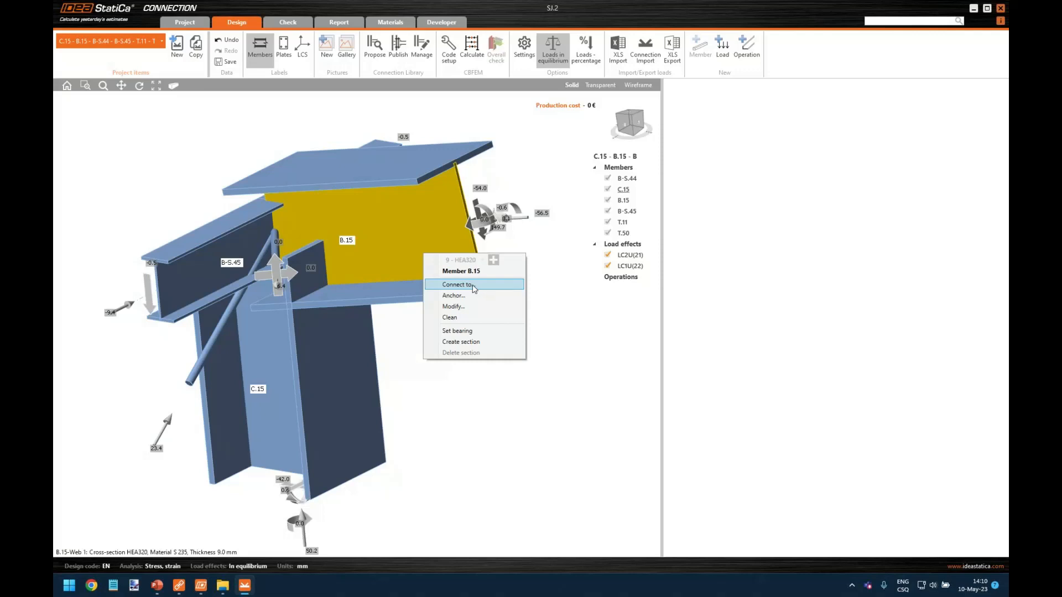
left_click(473, 285)
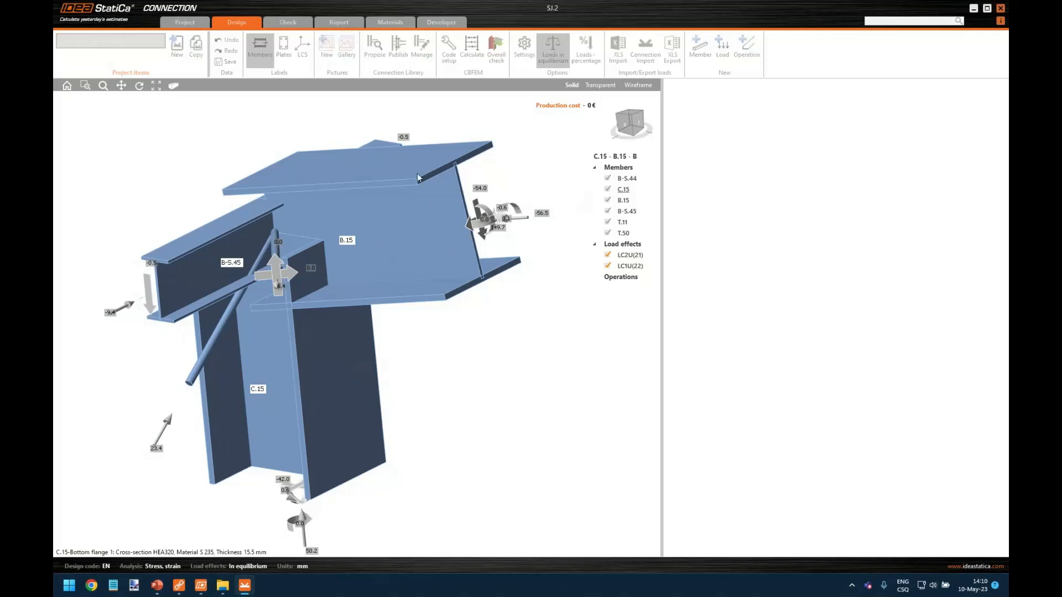
left_click_drag(549, 142, 597, 157)
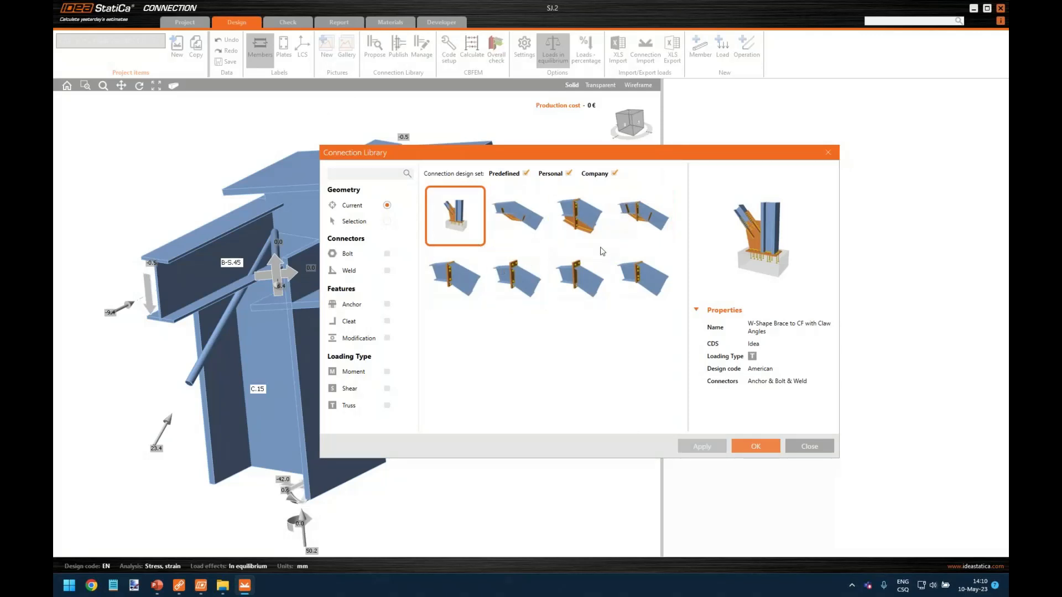
left_click(829, 159)
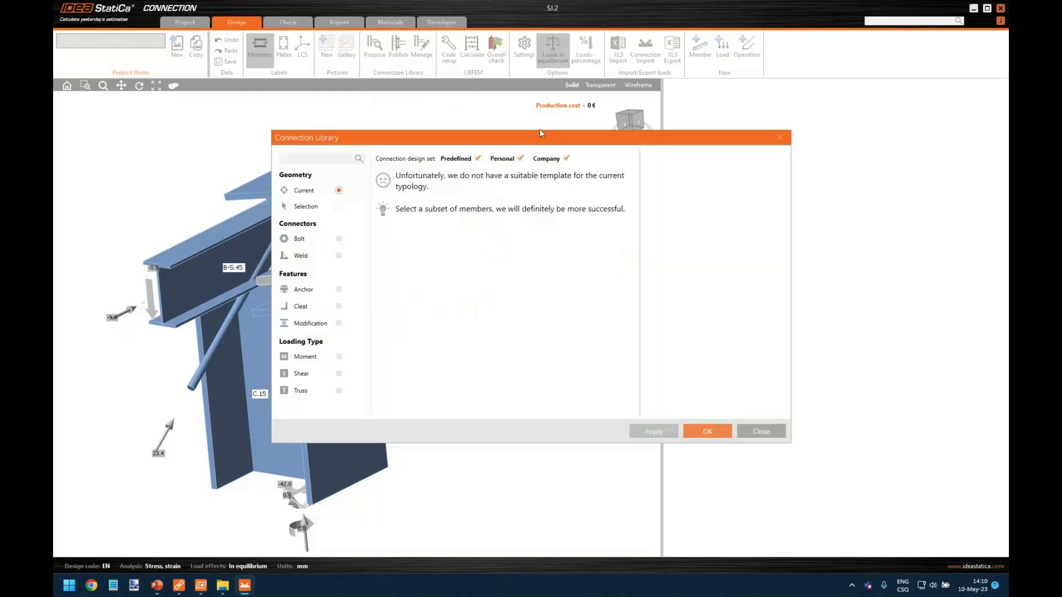
Restrict the connection library's geometry to a member selection, picking B.15, C.15, B-S.45 and B-S.44 in the model.
left_click_drag(541, 133, 761, 134)
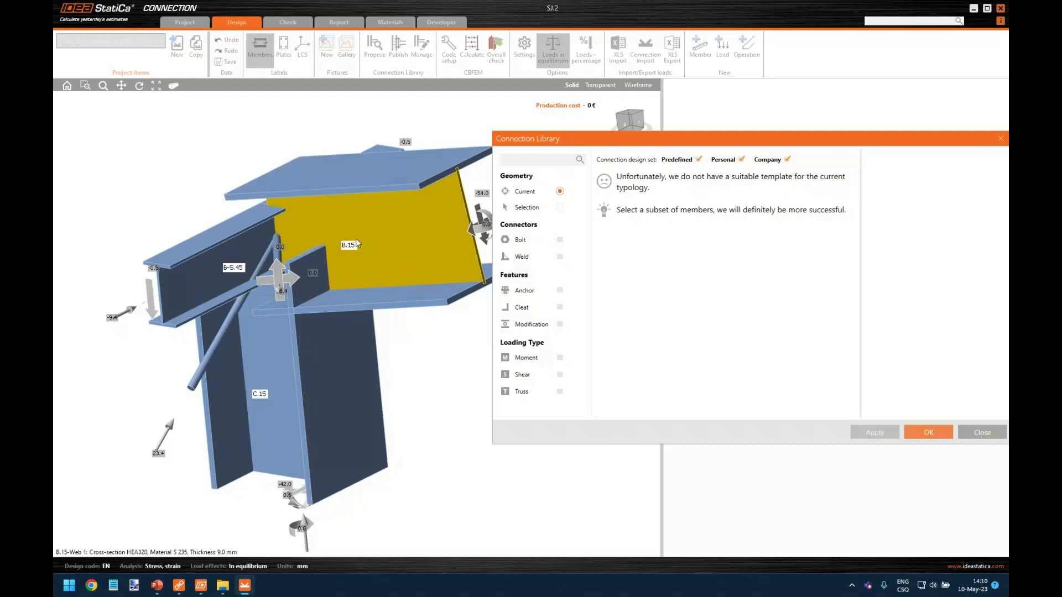
left_click_drag(596, 147, 555, 159)
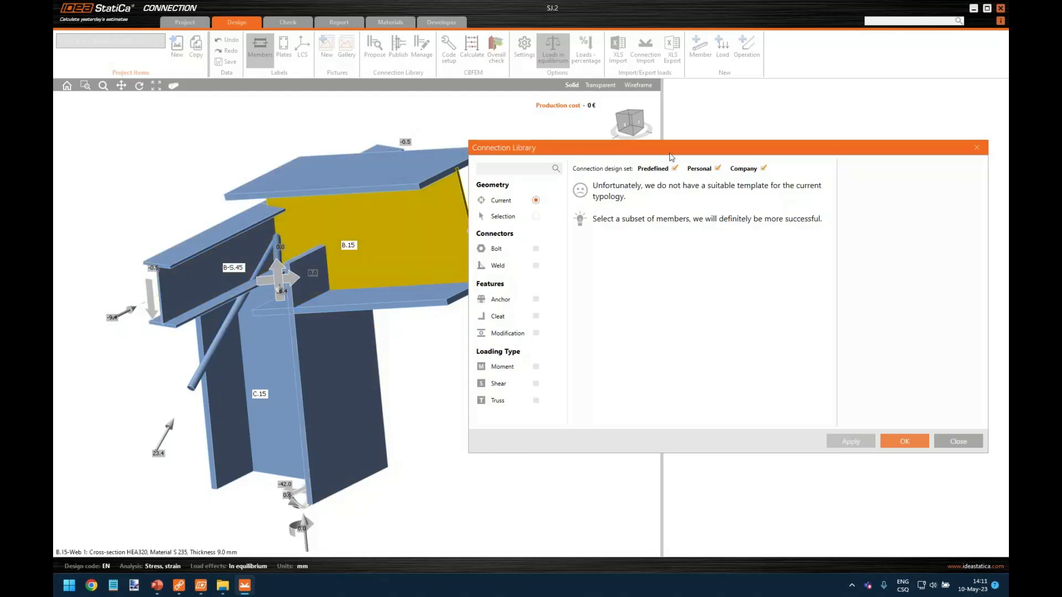
left_click_drag(670, 157, 623, 164)
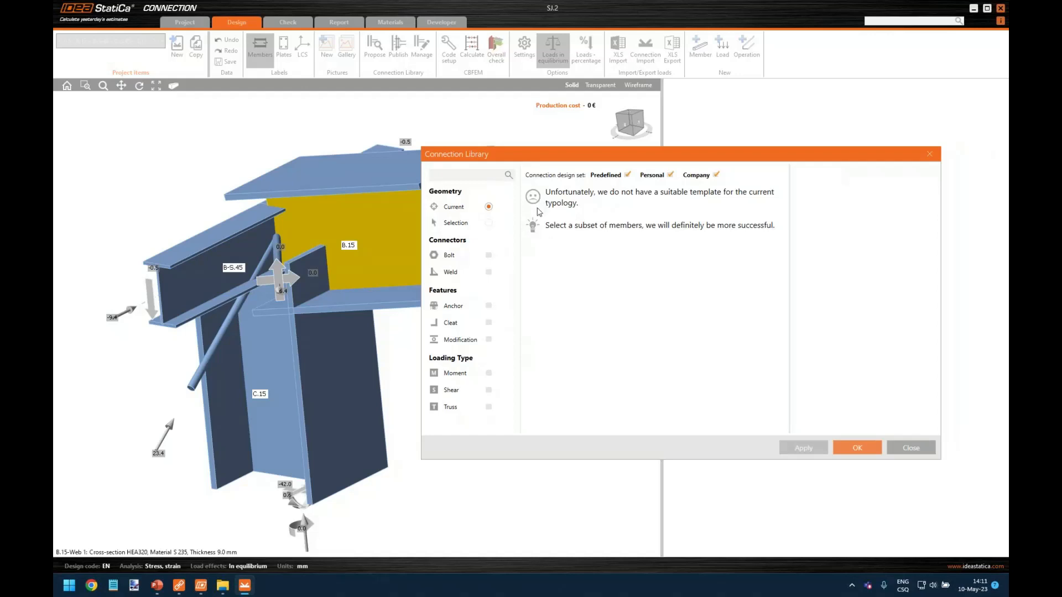
left_click(489, 223)
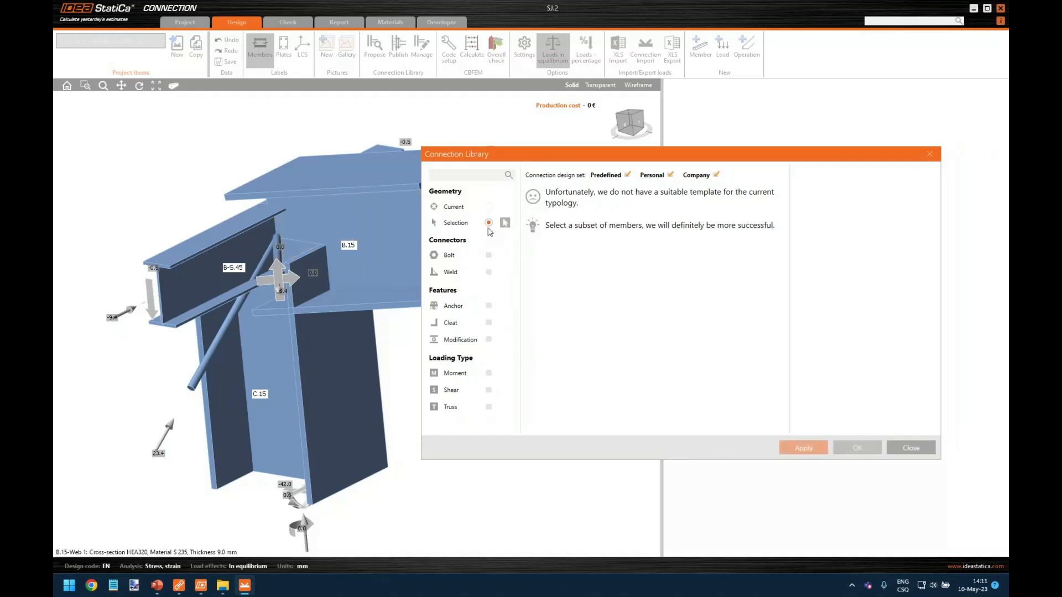
left_click(505, 223)
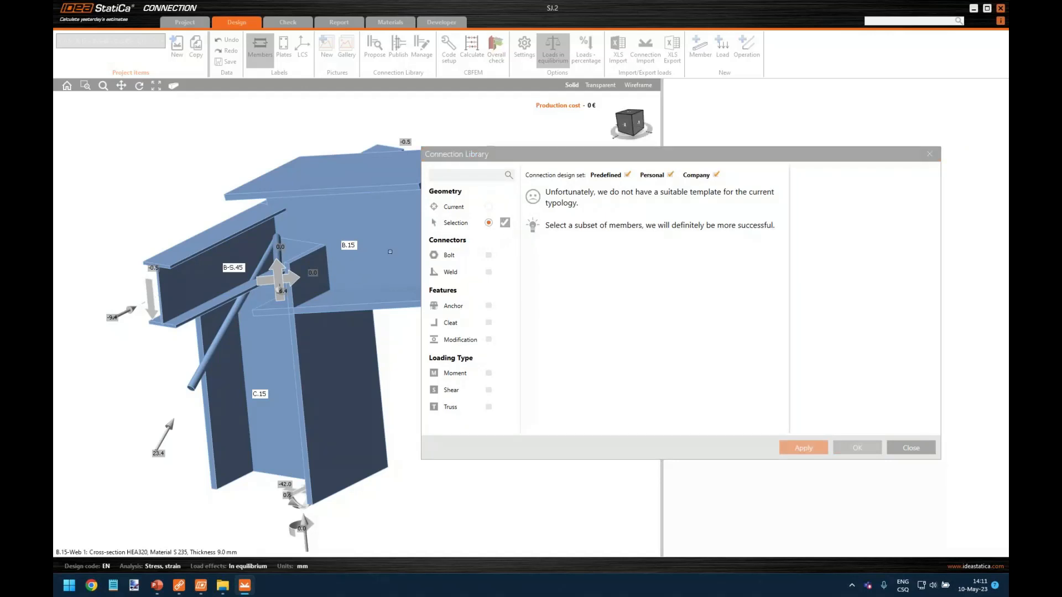
left_click(379, 248)
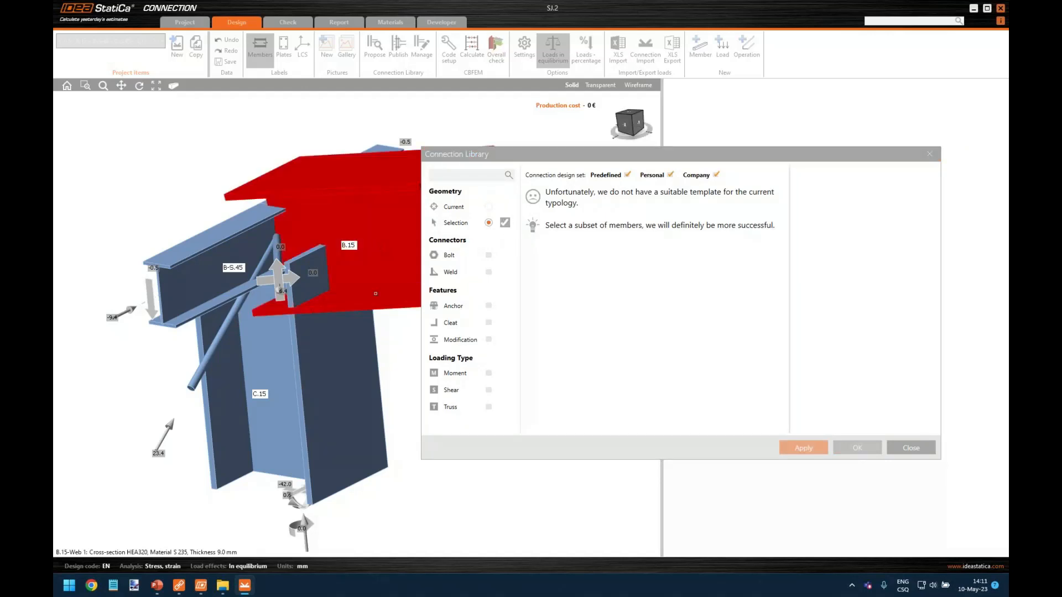
left_click(349, 354)
left_click(244, 249)
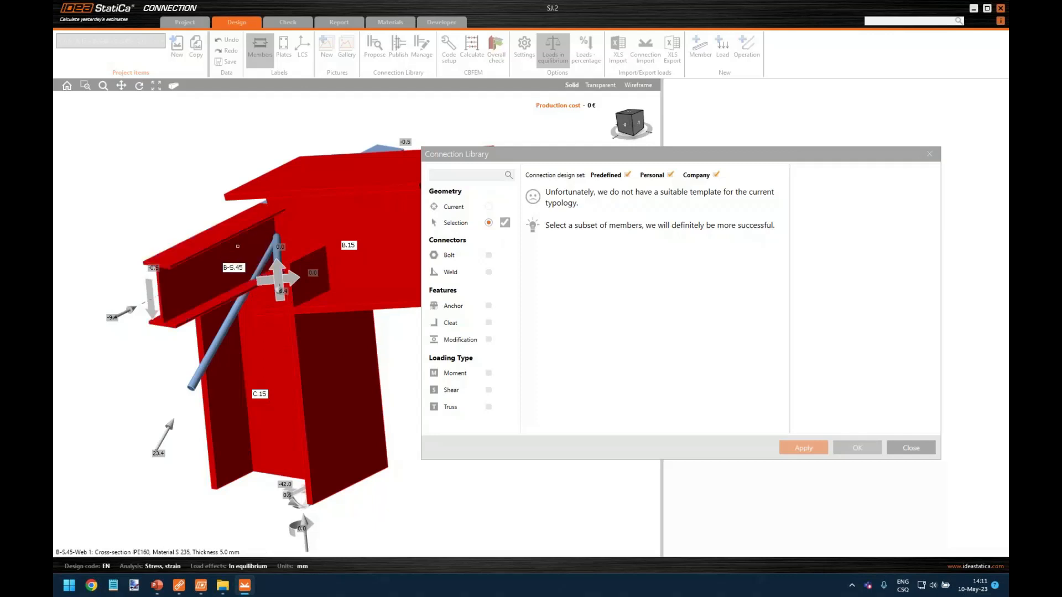
left_click(384, 146)
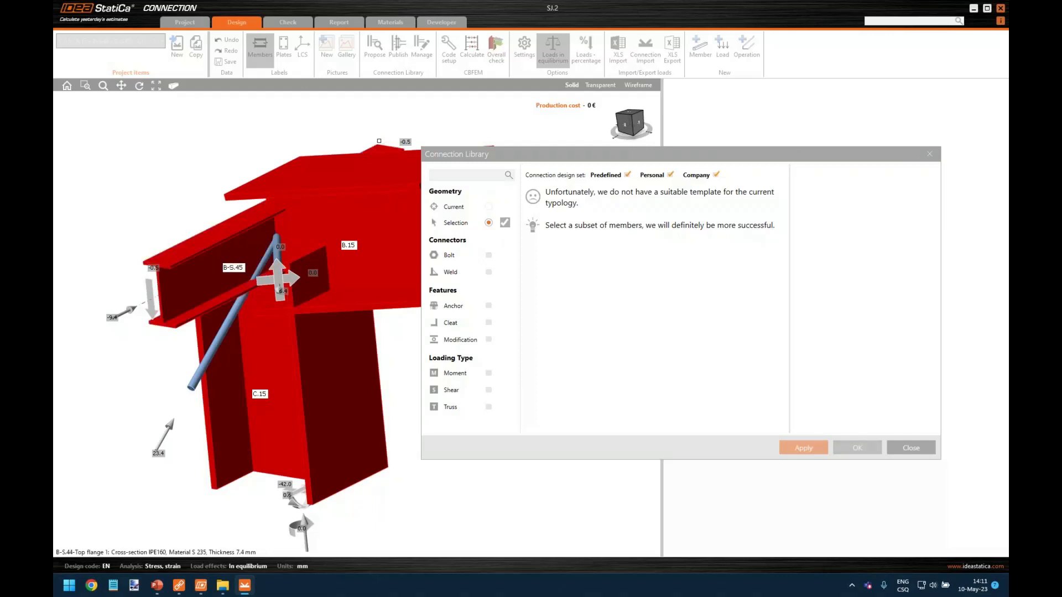
left_click(282, 131)
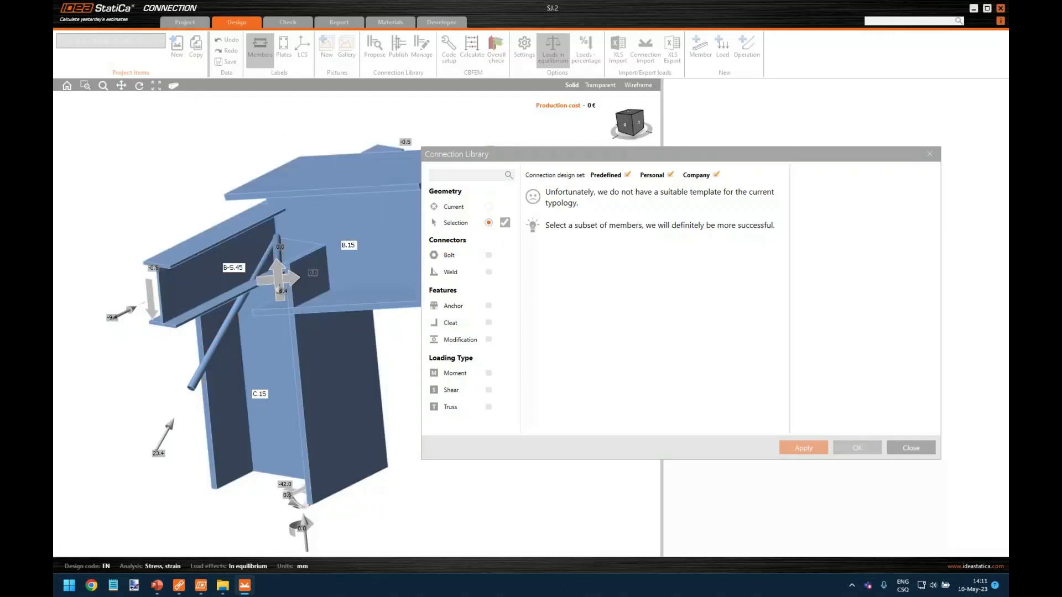
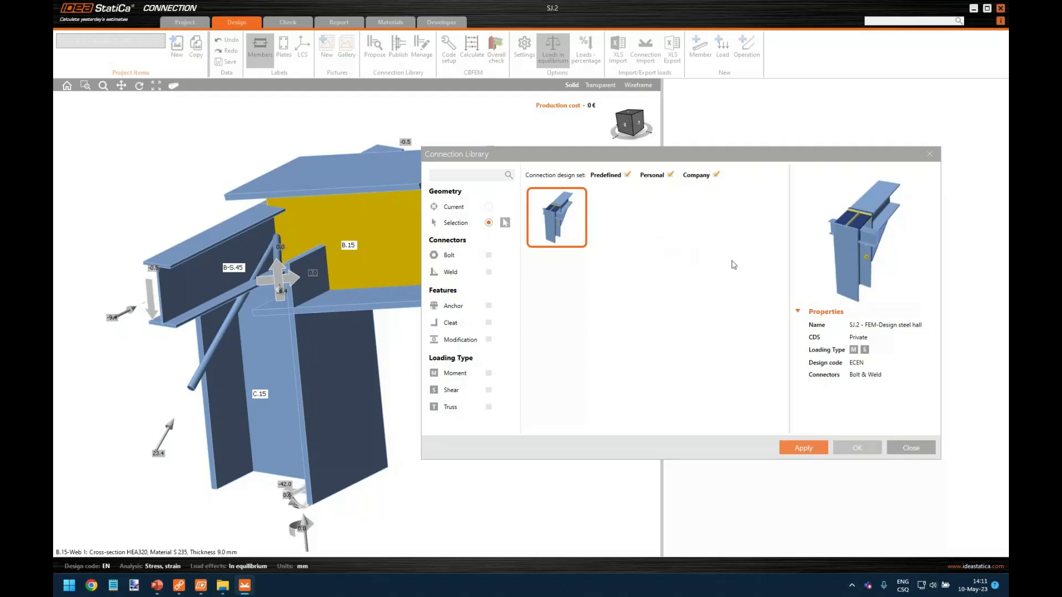
Apply the "SJ.2 - FEM-Design steel hall" template with M16 8.8 as the default bolt and close the library.
left_click(815, 446)
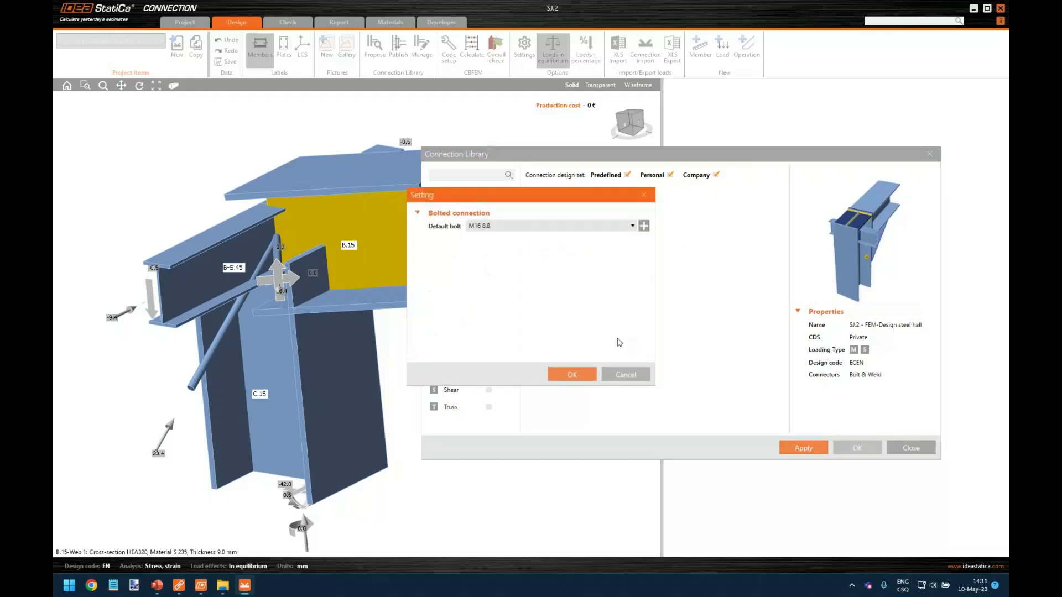
left_click(569, 375)
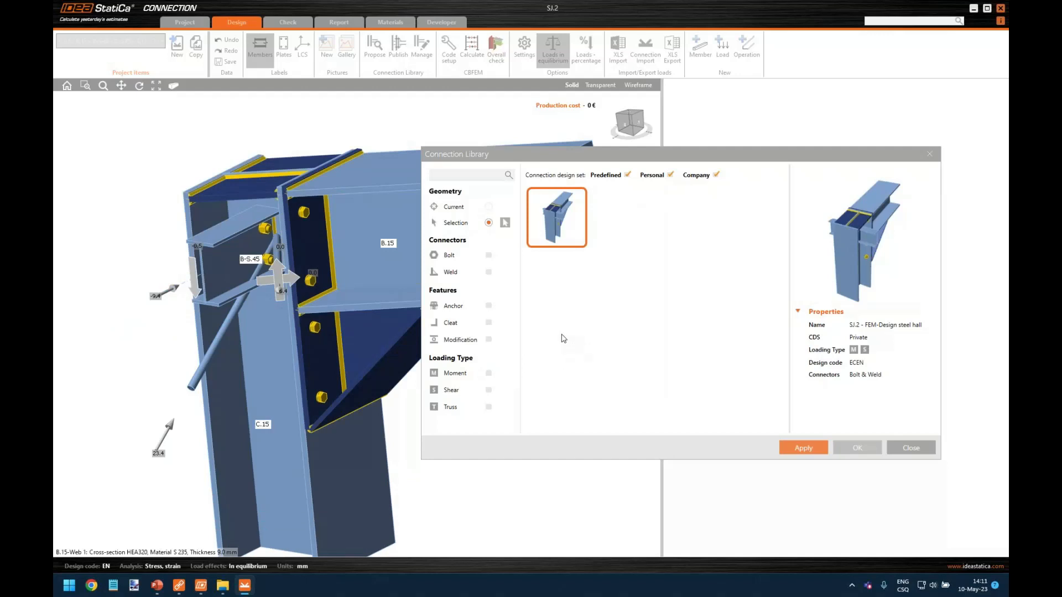
left_click(930, 157)
scroll(421, 242, "down", 3)
middle_click_drag(430, 263, 490, 313)
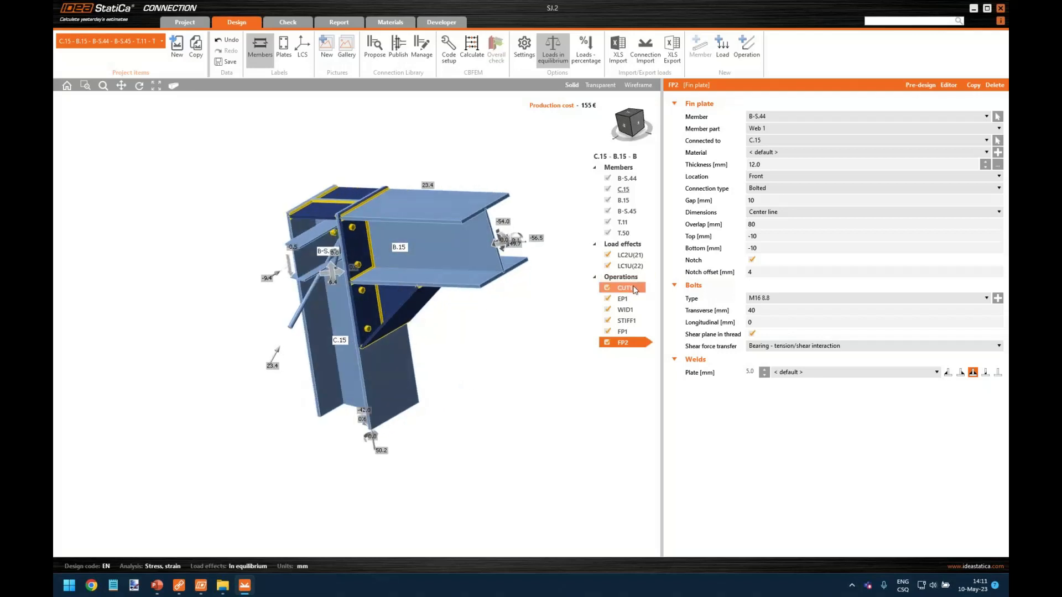
Examine the settings and geometry of the operation that cuts column C.15 by beam B.15.
left_click(635, 289)
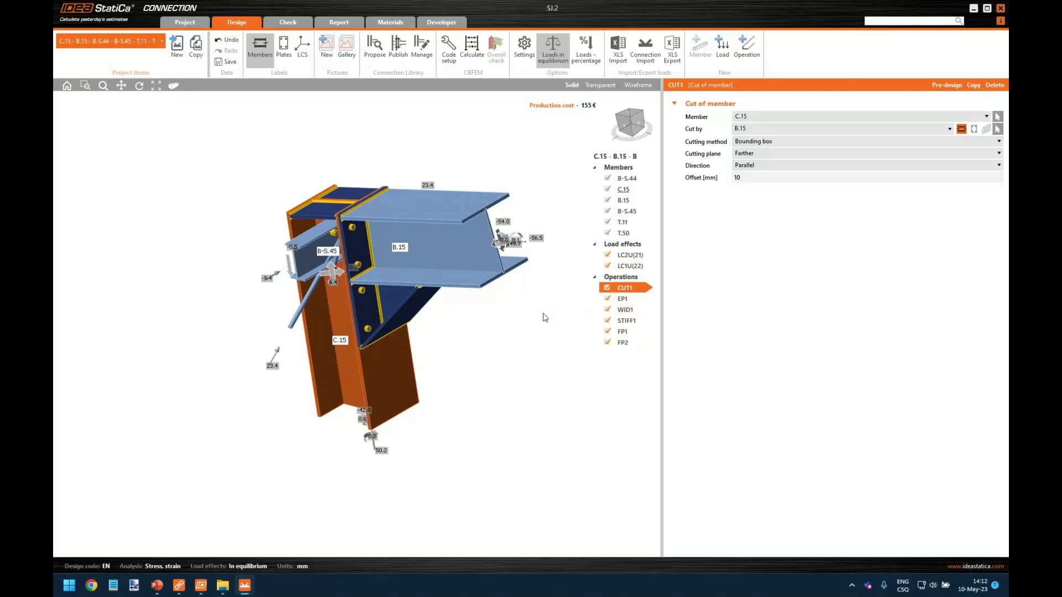
middle_click_drag(432, 321, 520, 290)
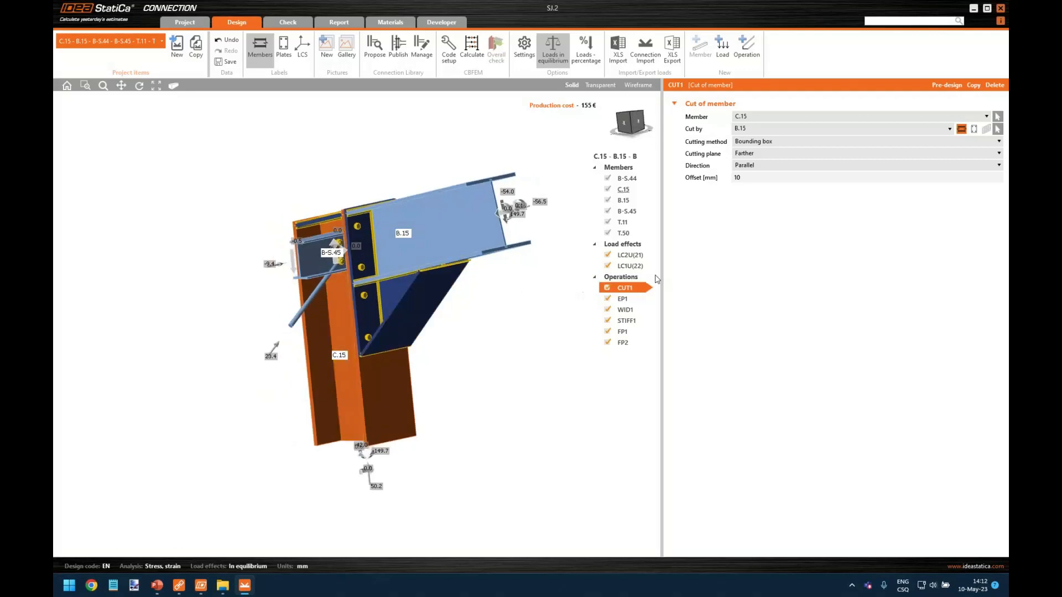
scroll(490, 271, "up", 3)
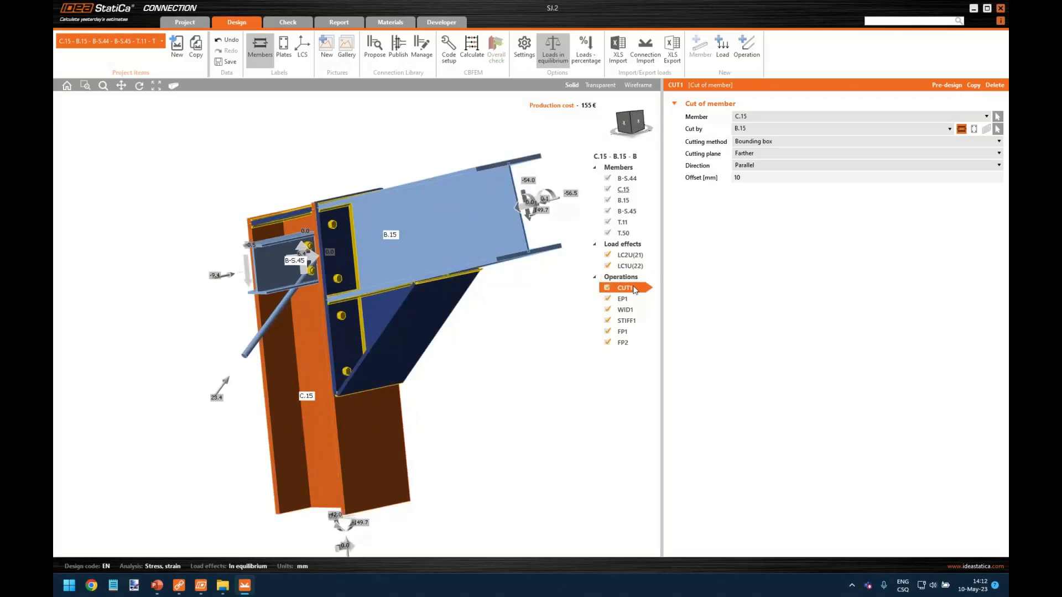
middle_click_drag(263, 211, 329, 198)
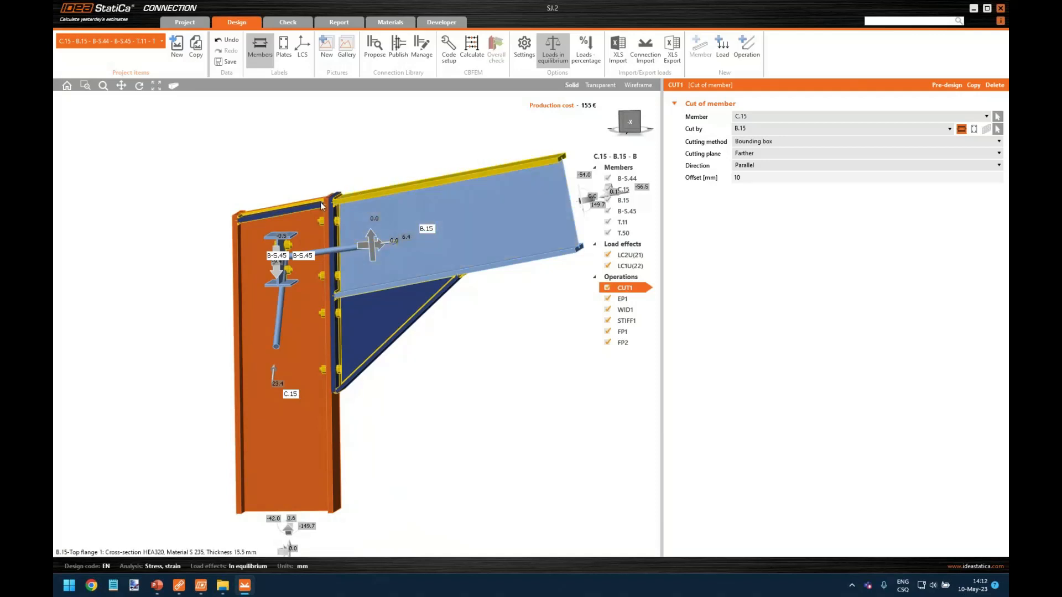
middle_click_drag(481, 332, 370, 224)
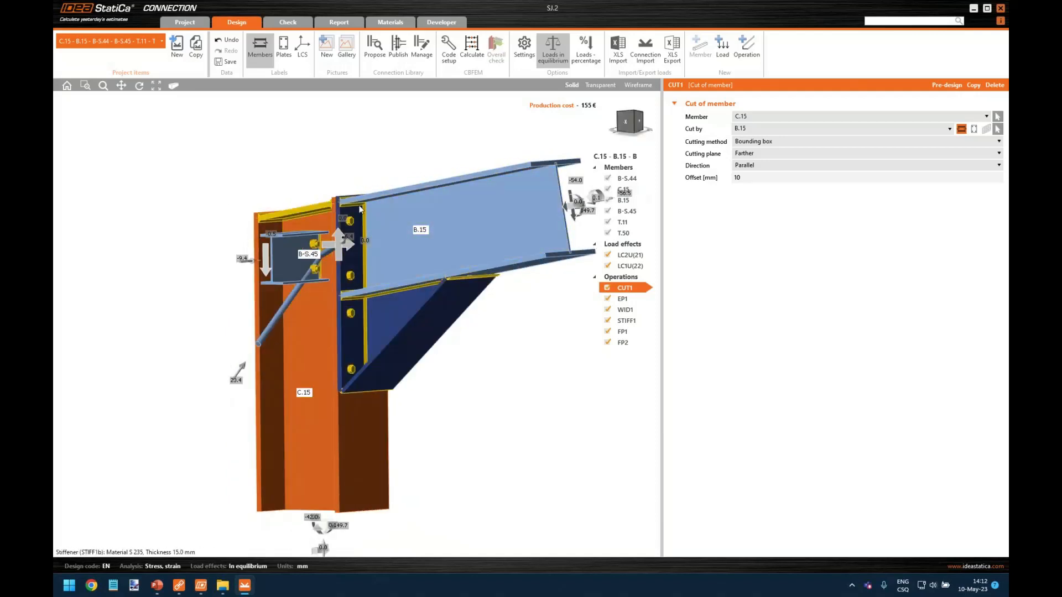
middle_click_drag(561, 307, 501, 294)
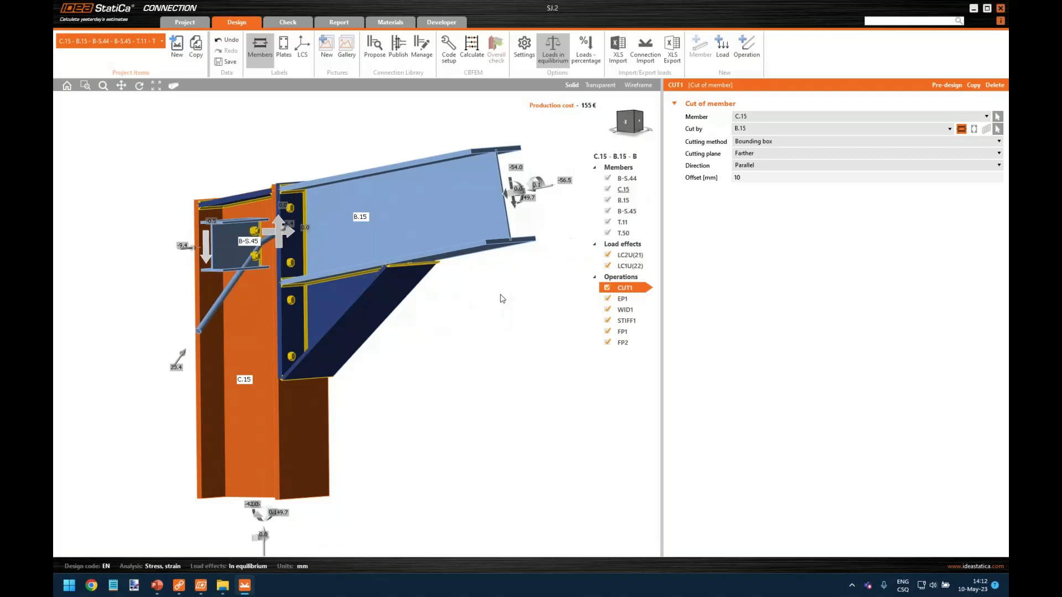
Examine the template's end plate between B.15 and C.15, including its dimensions, bolt layout and welds.
left_click(638, 299)
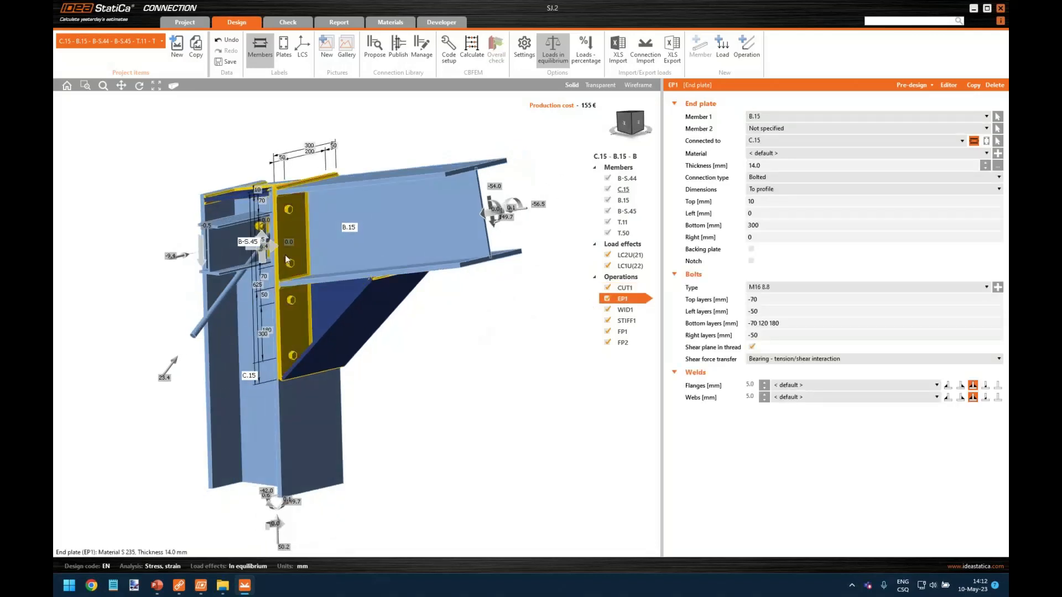
scroll(288, 239, "up", 4)
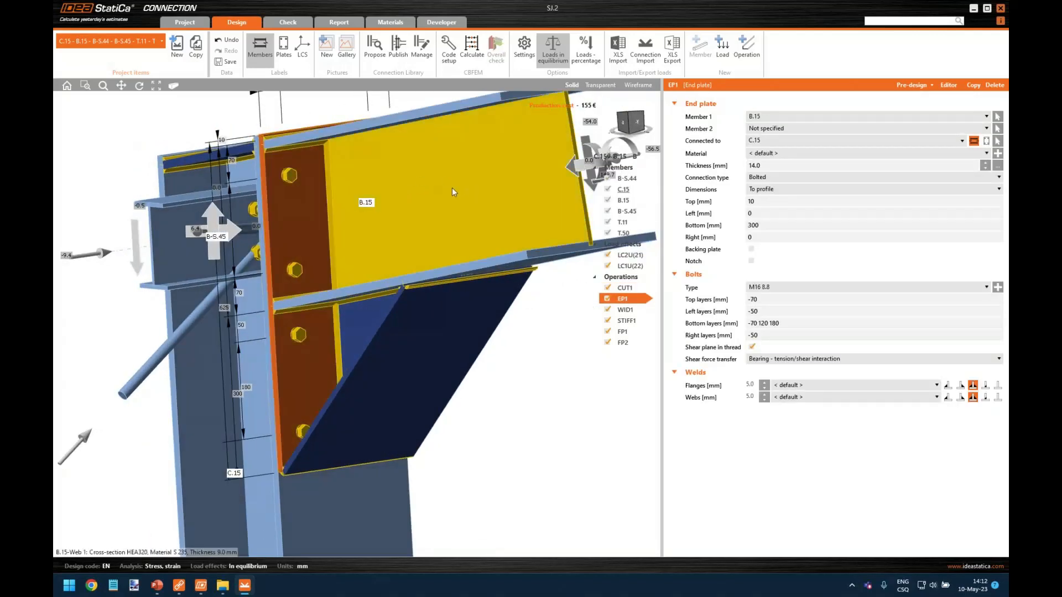
middle_click_drag(403, 221, 418, 204)
middle_click_drag(335, 284, 376, 296)
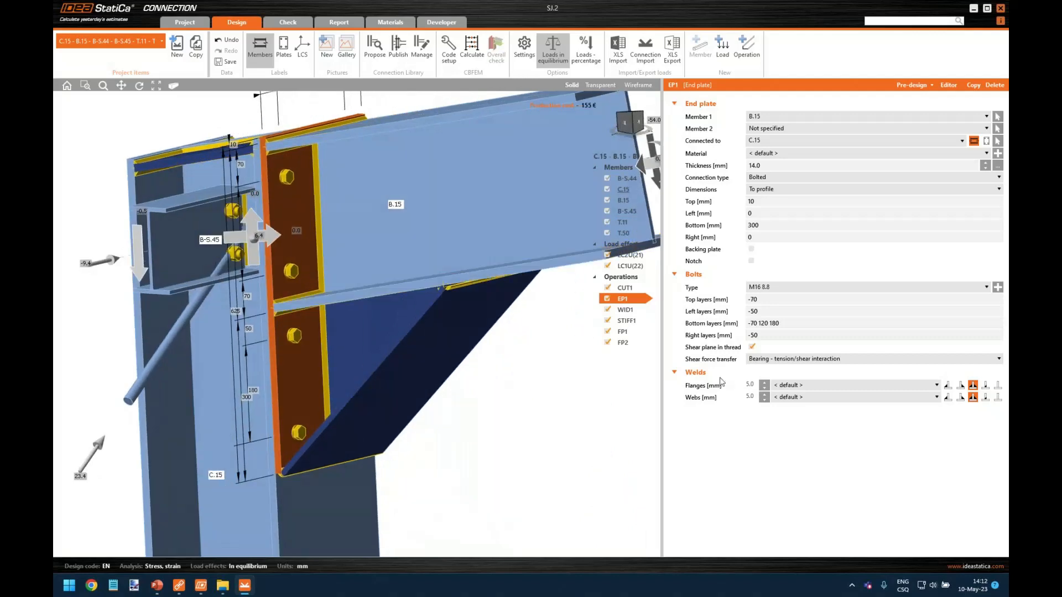
Change the bolt assembly of the end plate between B.15 and C.15 to M24 8.8.
scroll(530, 380, "down", 2)
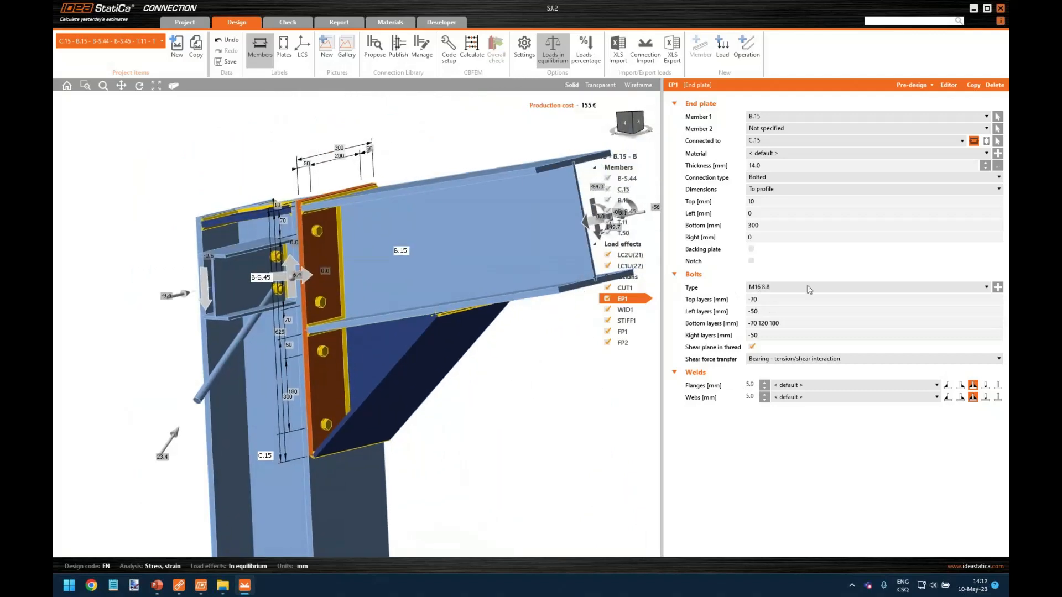
left_click(997, 287)
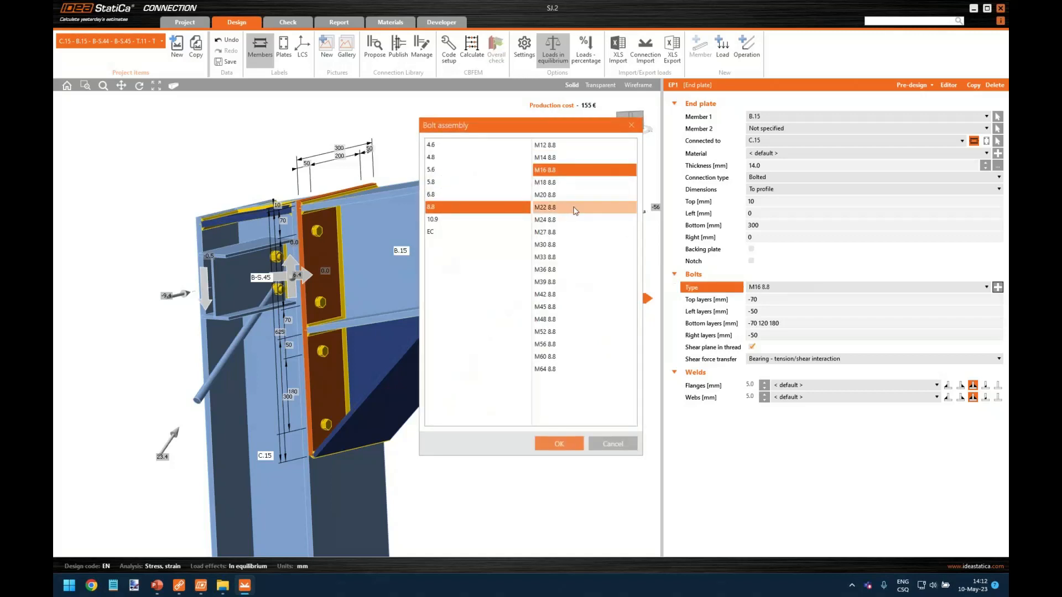
left_click(556, 221)
left_click(567, 445)
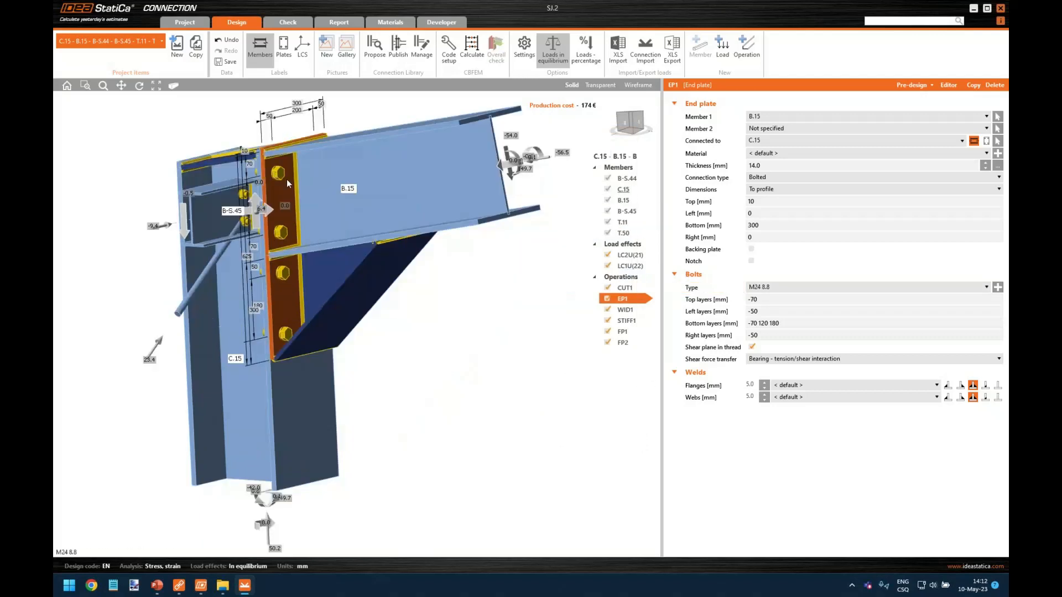
middle_click_drag(287, 184, 281, 174, "ctrl")
middle_click_drag(414, 359, 422, 397)
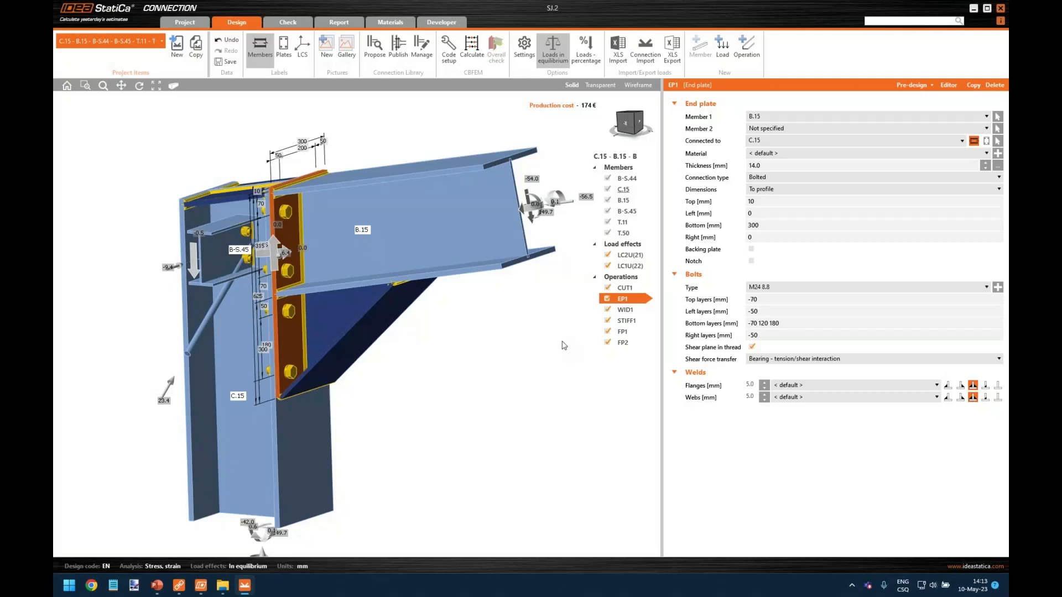
Examine the widener under beam B.15, including its plate and flange dimensions, shape and welds.
left_click(637, 313)
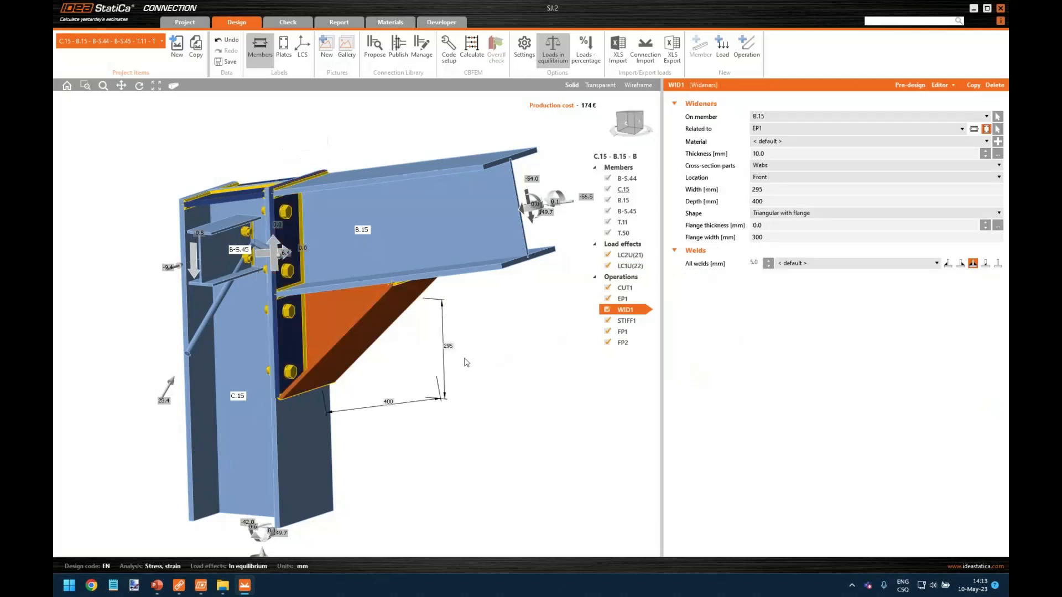
right_click_drag(470, 396, 443, 383)
scroll(371, 317, "up", 3)
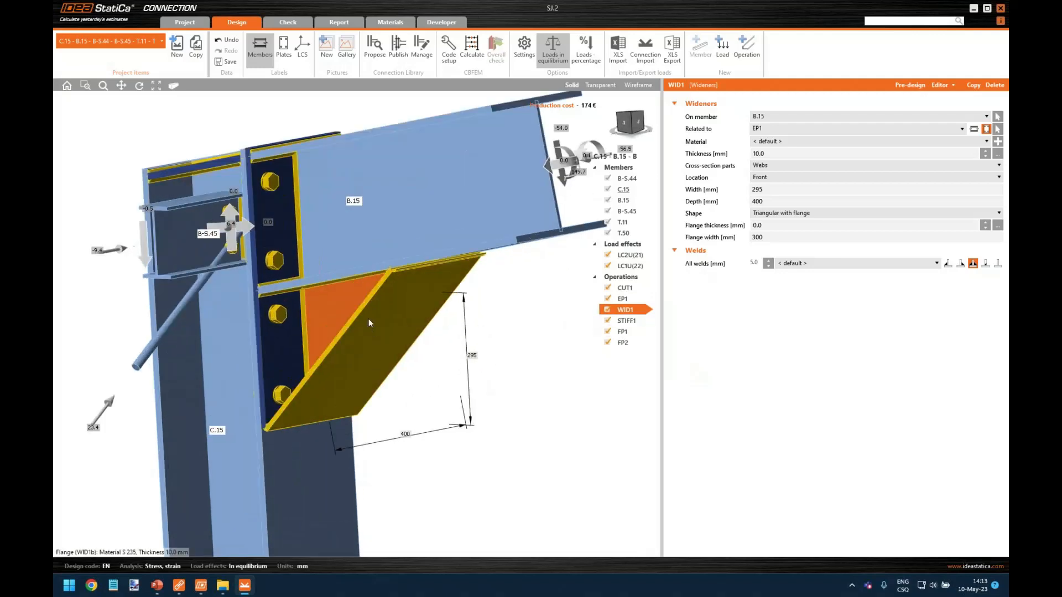
right_click_drag(377, 313, 334, 316)
scroll(344, 316, "down", 2)
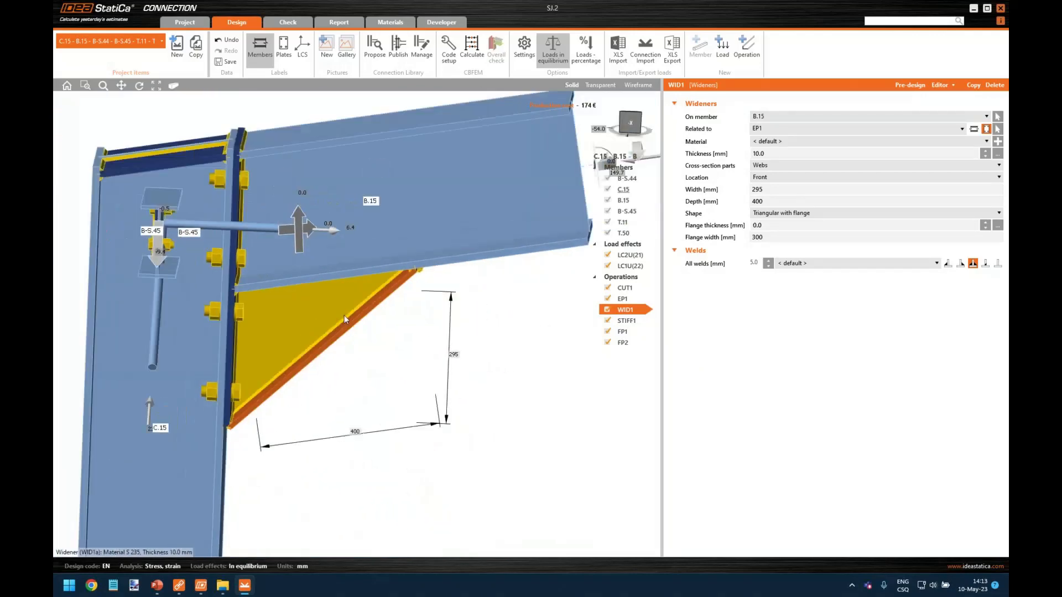
right_click_drag(424, 349, 390, 329)
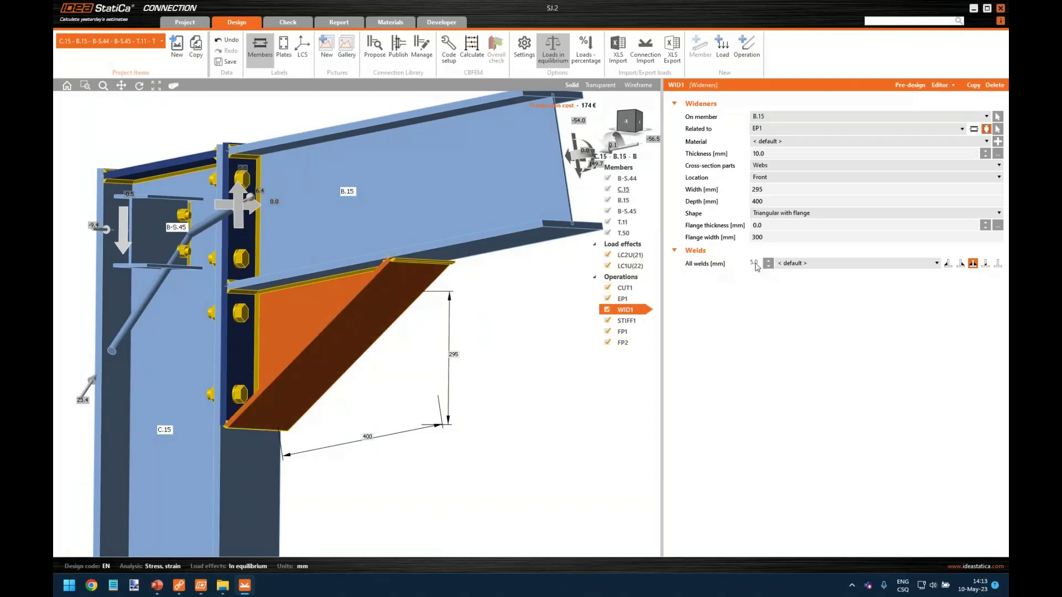
Examine the stiffener operation at the upper end of column C.15 and its settings.
left_click(625, 321)
right_click_drag(310, 317, 327, 347)
right_click_drag(219, 184, 201, 198)
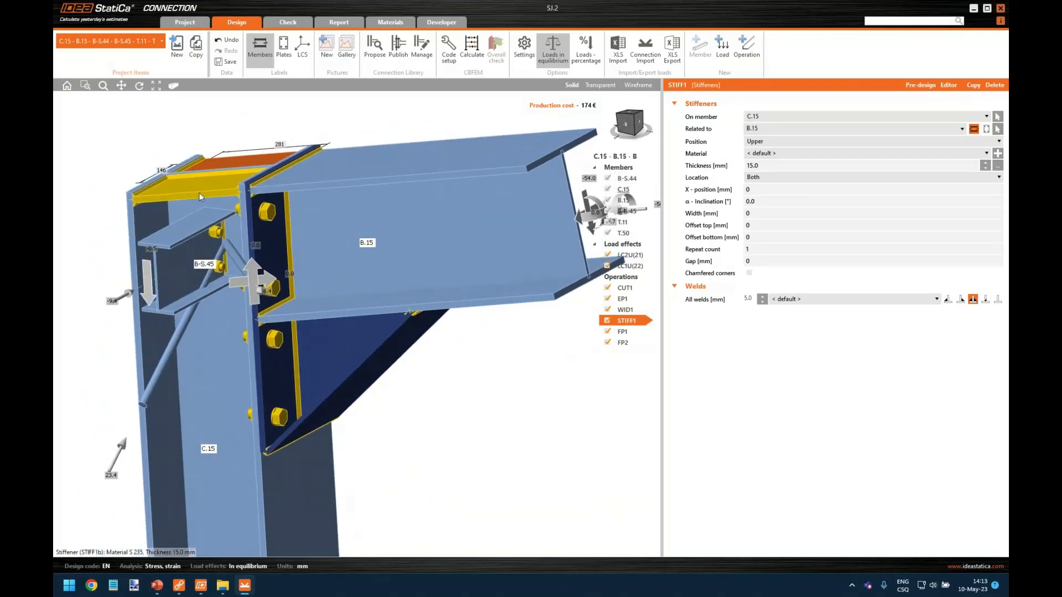
Examine the two fin plate operations that connect B-S.45 and B-S.44 to column C.15.
left_click(622, 331)
right_click_drag(198, 307, 121, 295)
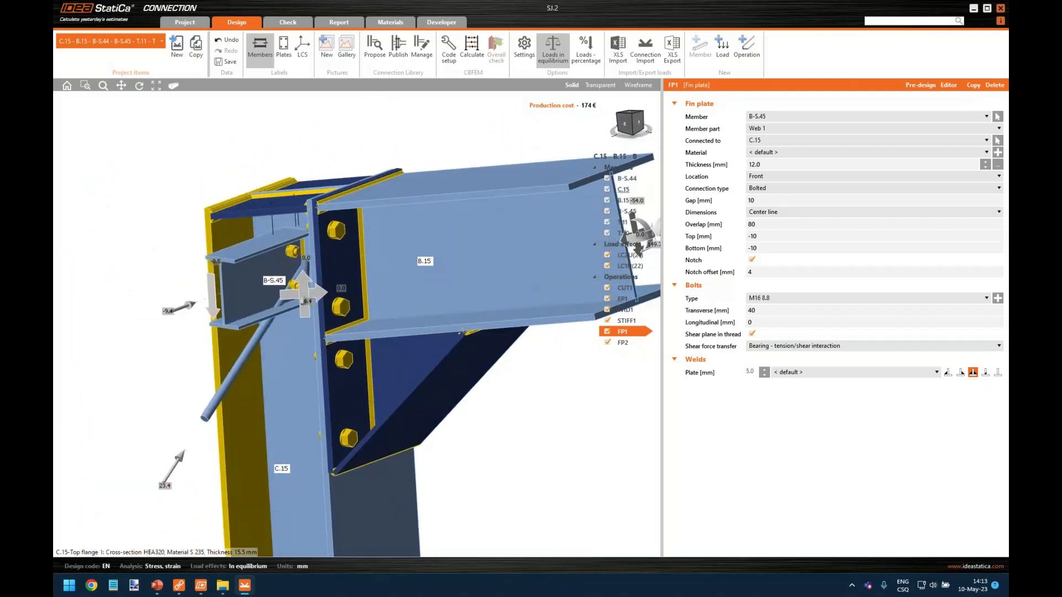
middle_click_drag(283, 292, 264, 289)
left_click(316, 355)
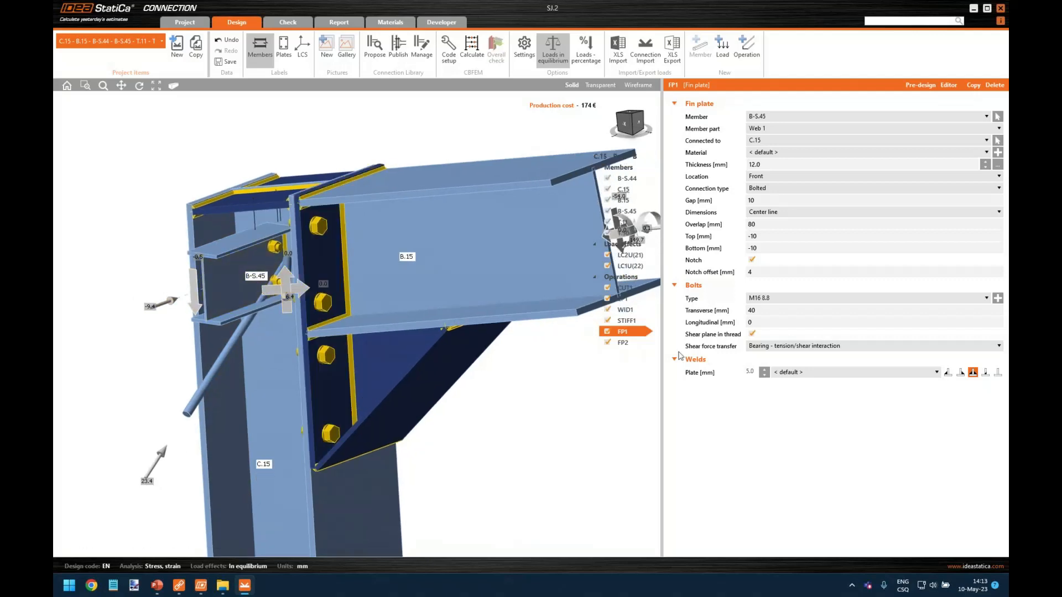
scroll(316, 356, "down", 2)
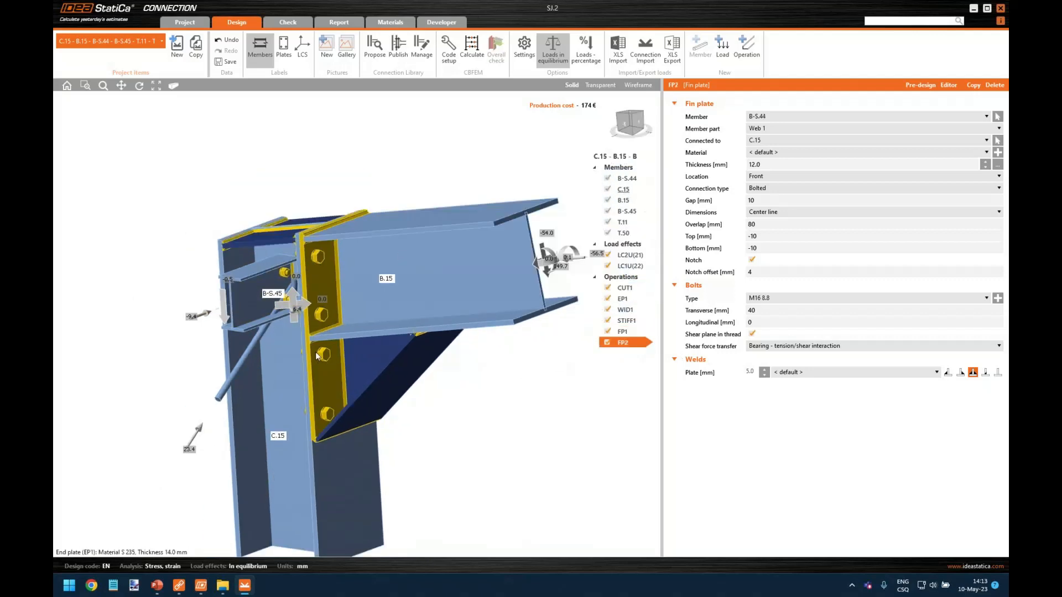
right_click_drag(279, 356, 321, 327)
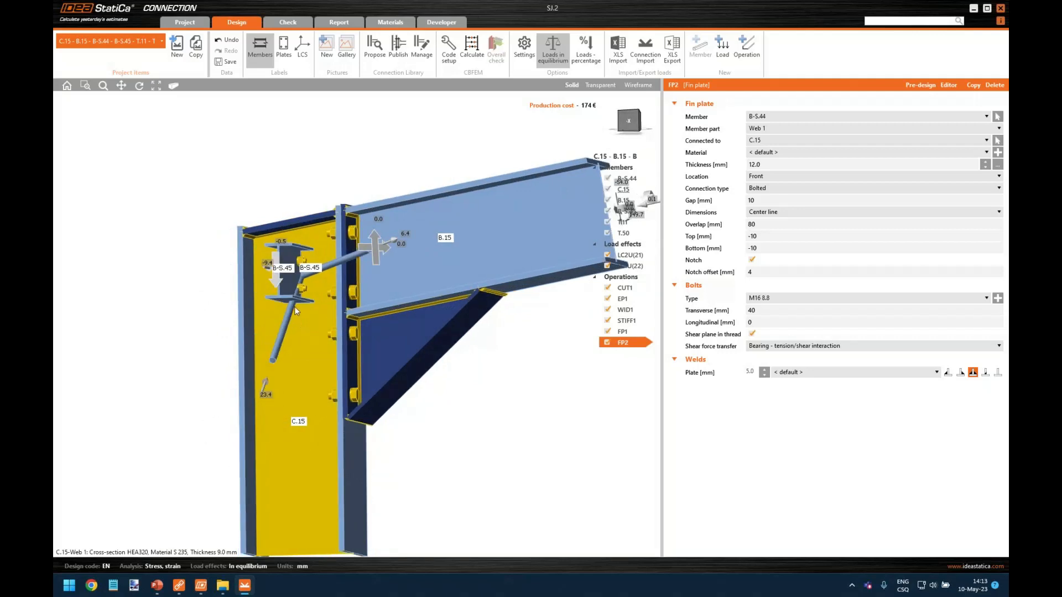
middle_click_drag(336, 275, 279, 247)
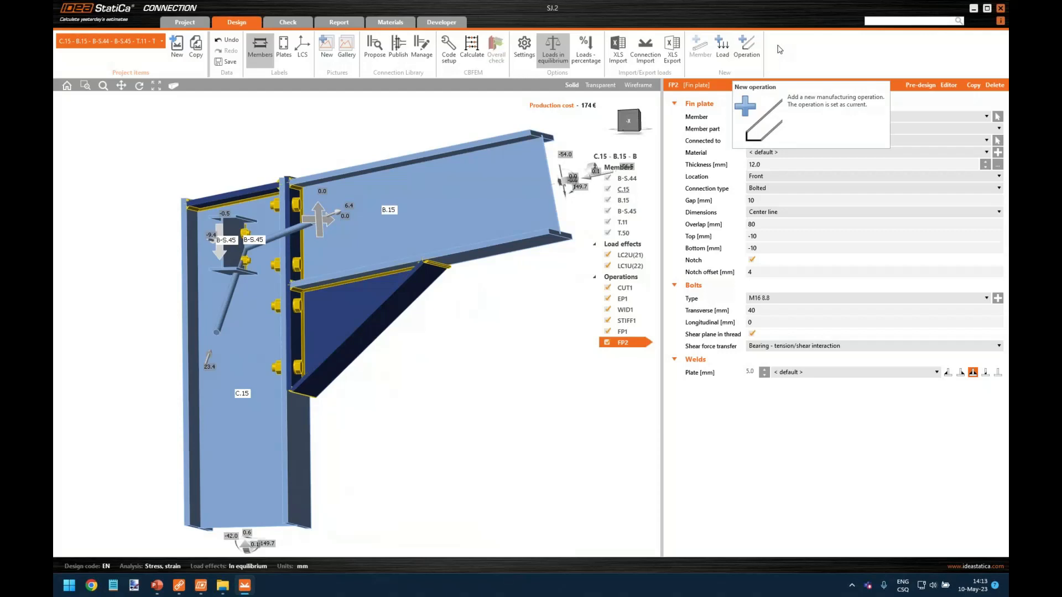
Add a connecting plate operation and assign brace T.50 as its member by picking it in the model.
left_click(749, 48)
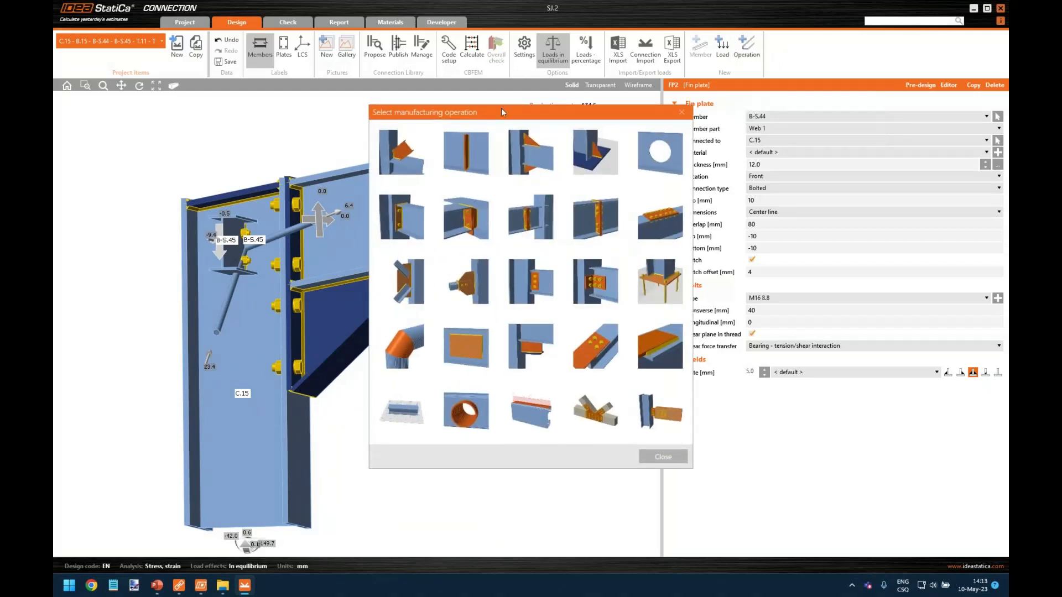
left_click(469, 280)
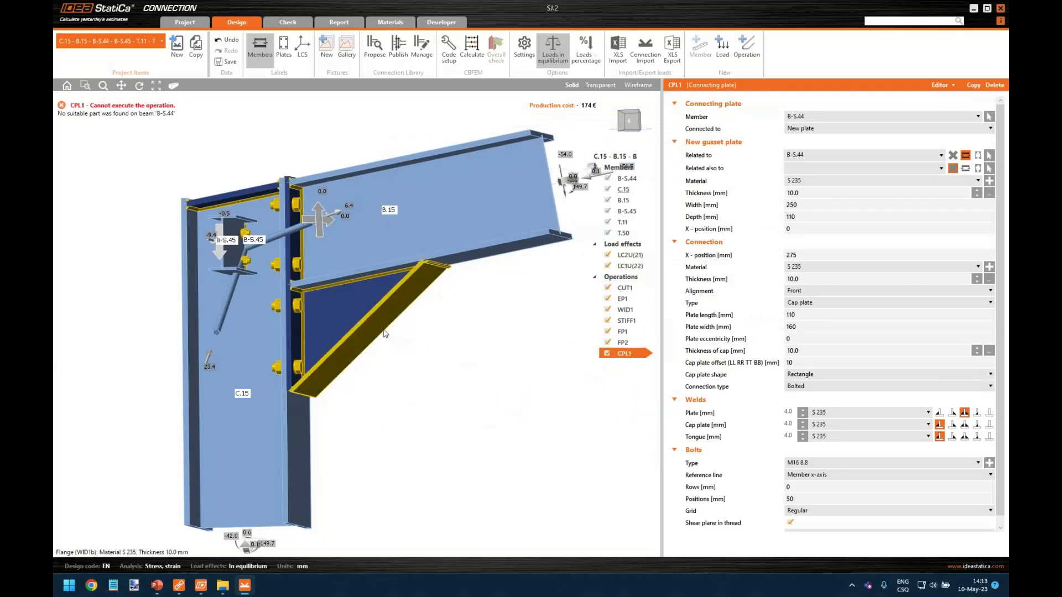
right_click_drag(437, 354, 310, 353)
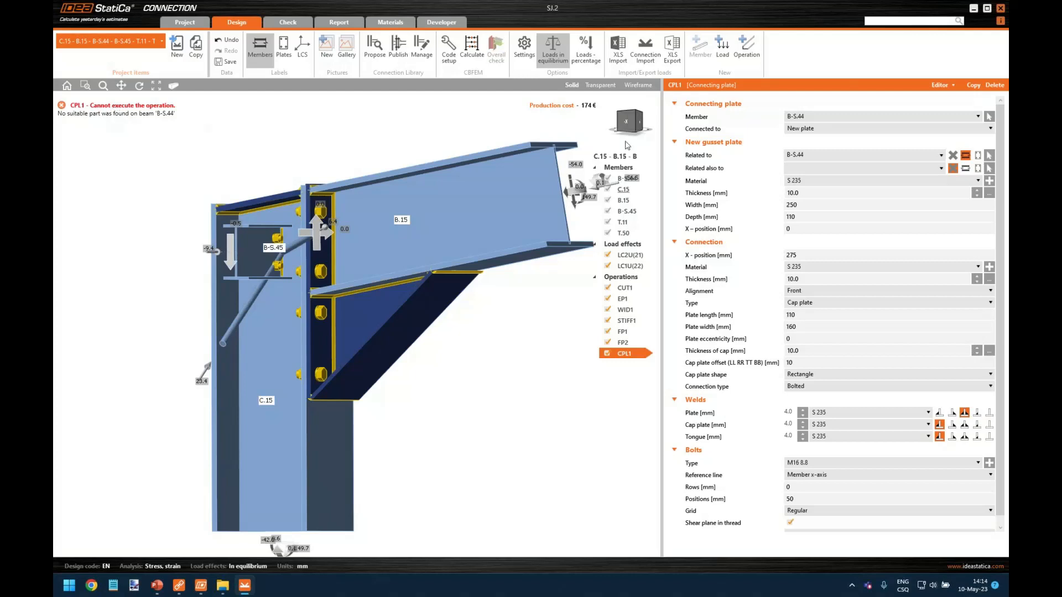
right_click_drag(257, 274, 271, 315)
middle_click_drag(270, 315, 279, 311)
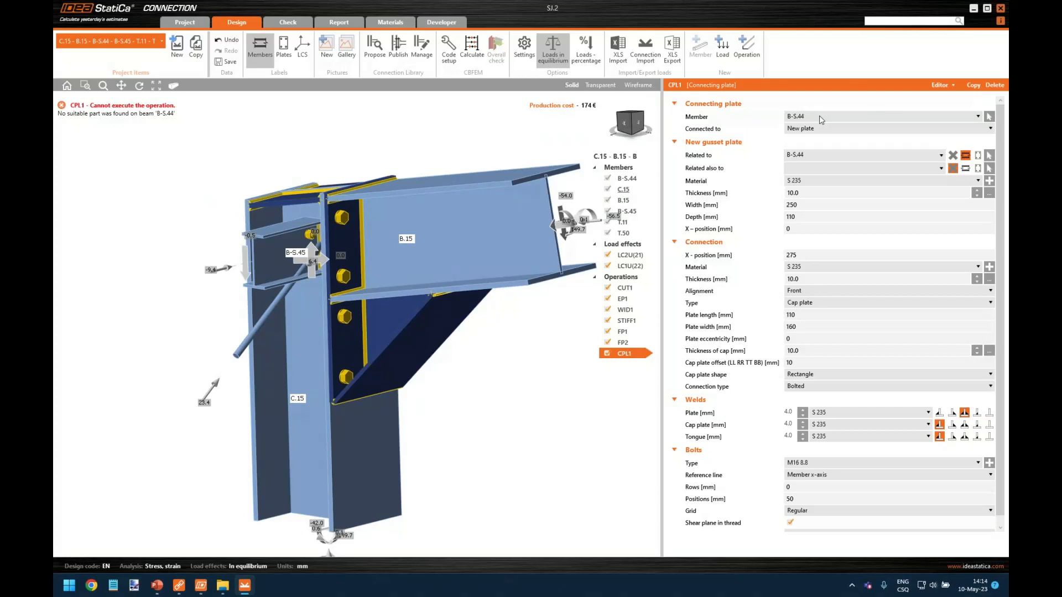
left_click(990, 118)
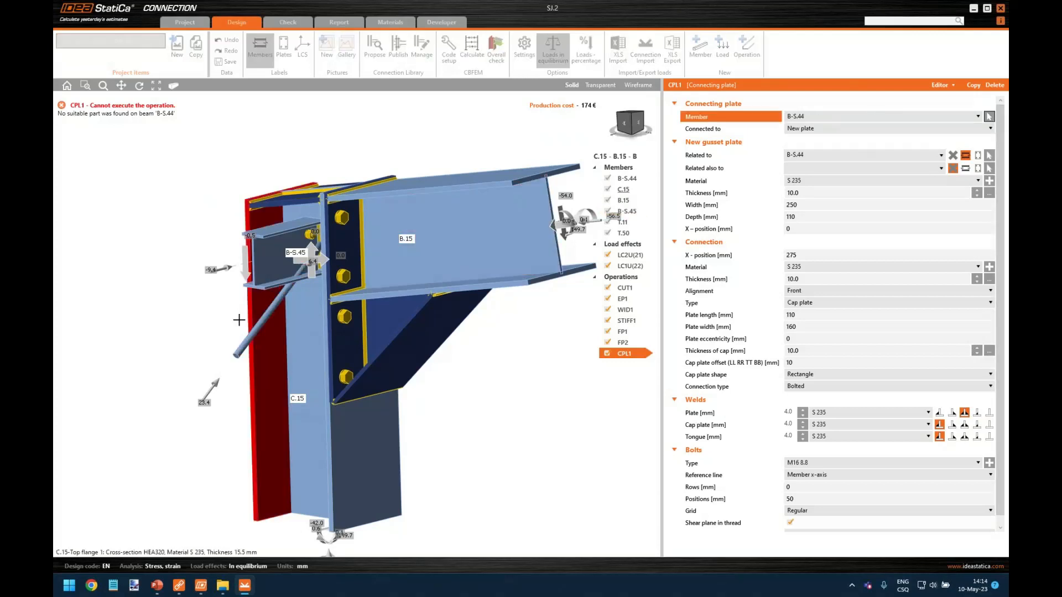
left_click(244, 343)
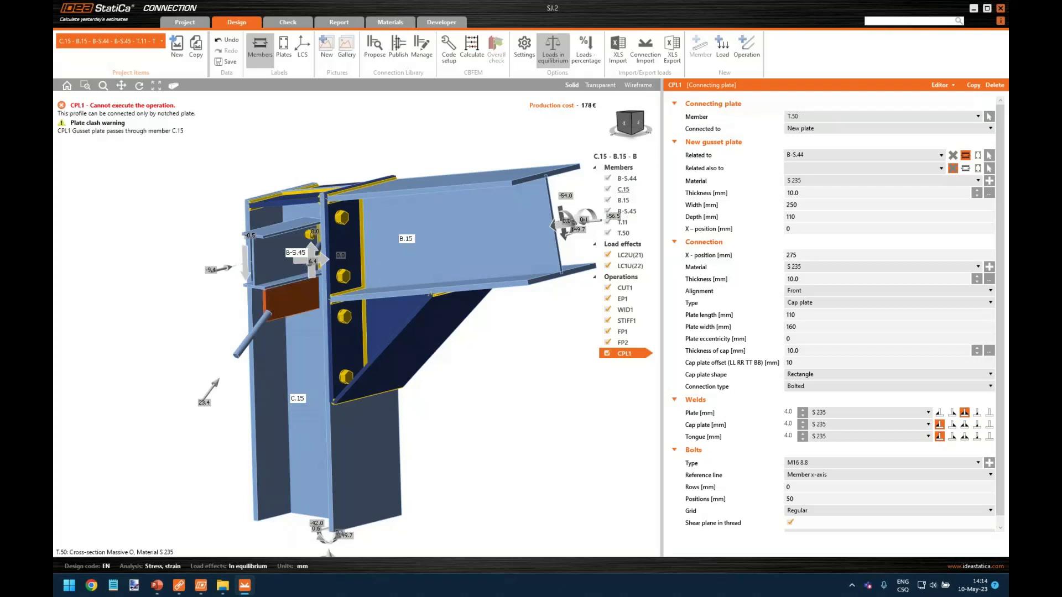
Relate the connecting plate's new gusset plate to B-S.45 and inspect its placement beneath the beam.
right_click_drag(286, 318, 296, 290)
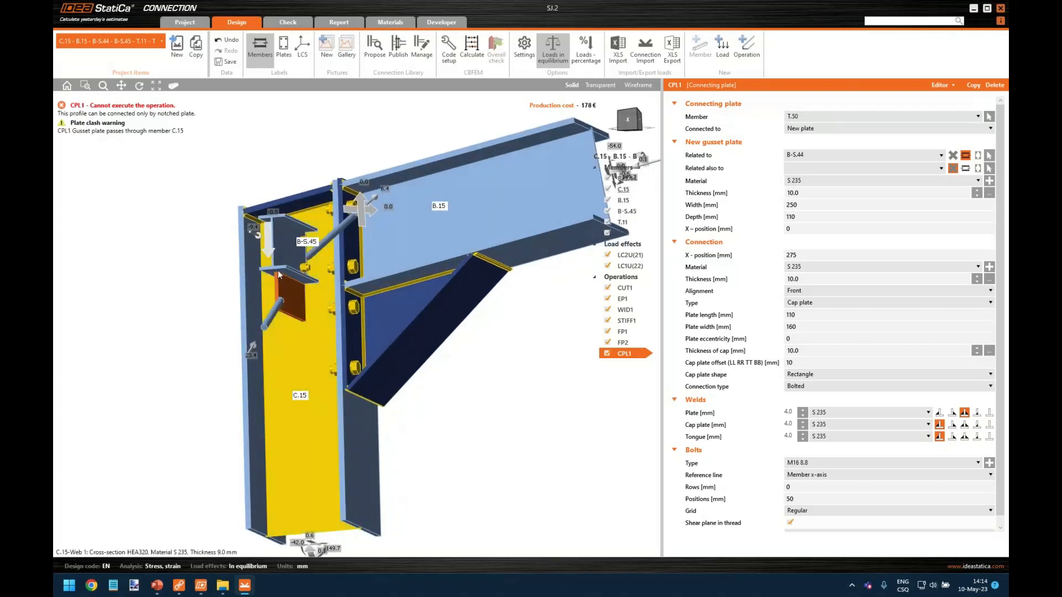
scroll(297, 290, "up", 3)
scroll(292, 289, "down", 3)
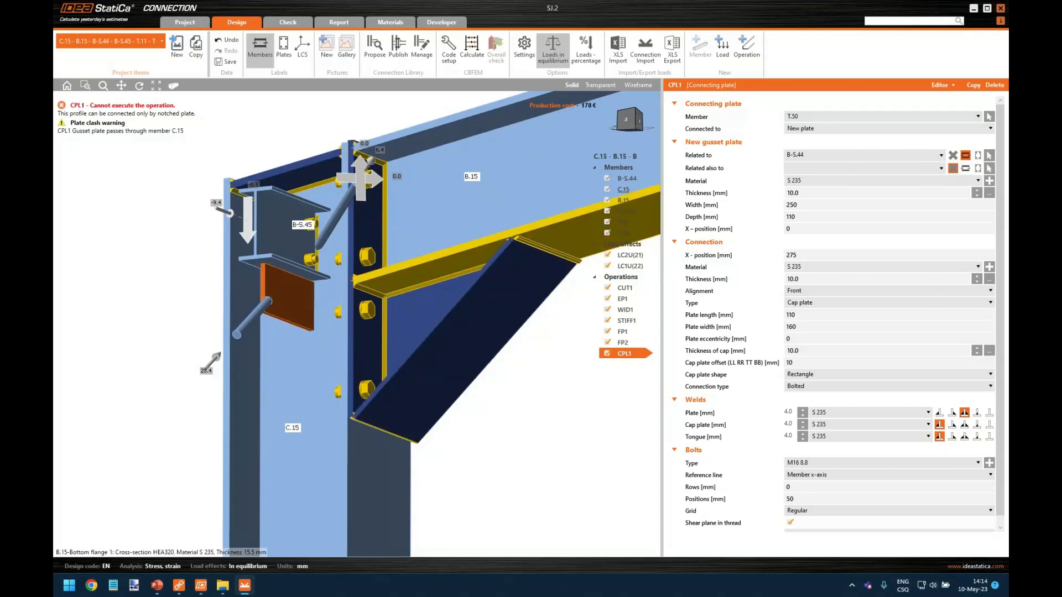
left_click(990, 155)
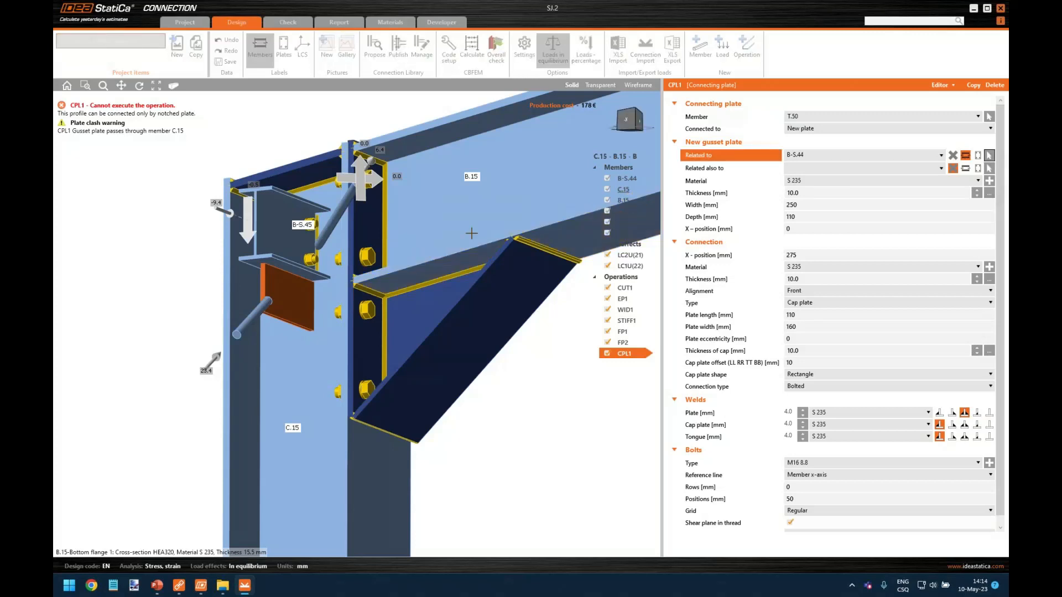
left_click(282, 266)
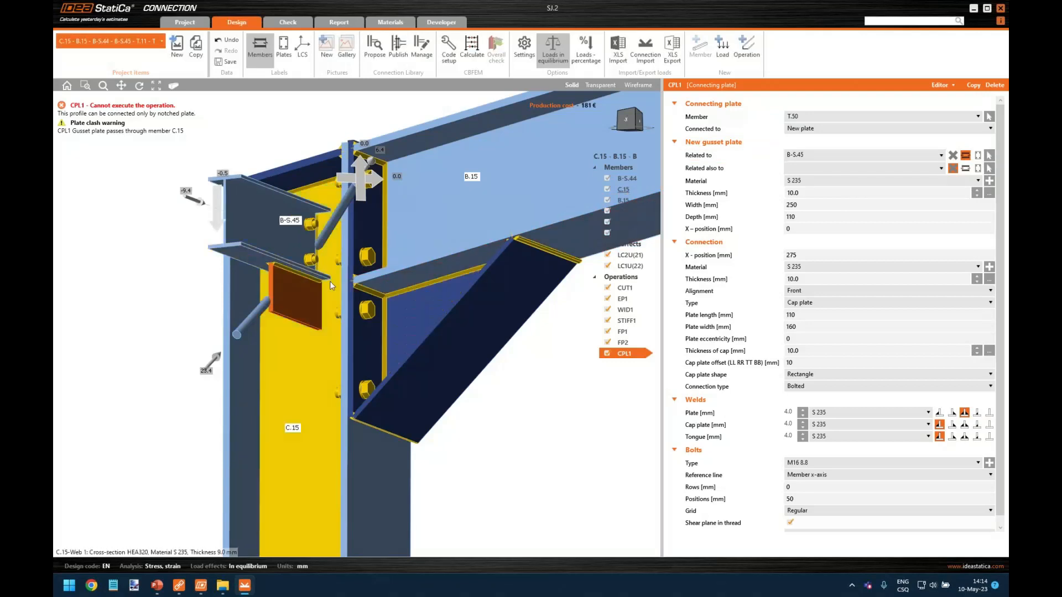
scroll(301, 270, "up", 2)
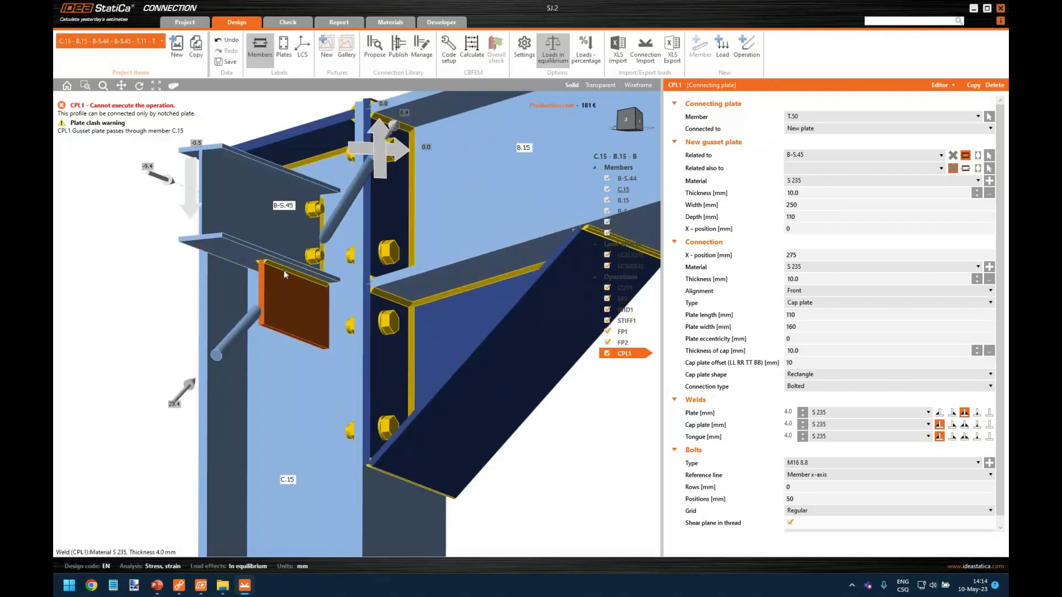
scroll(282, 270, "up", 2)
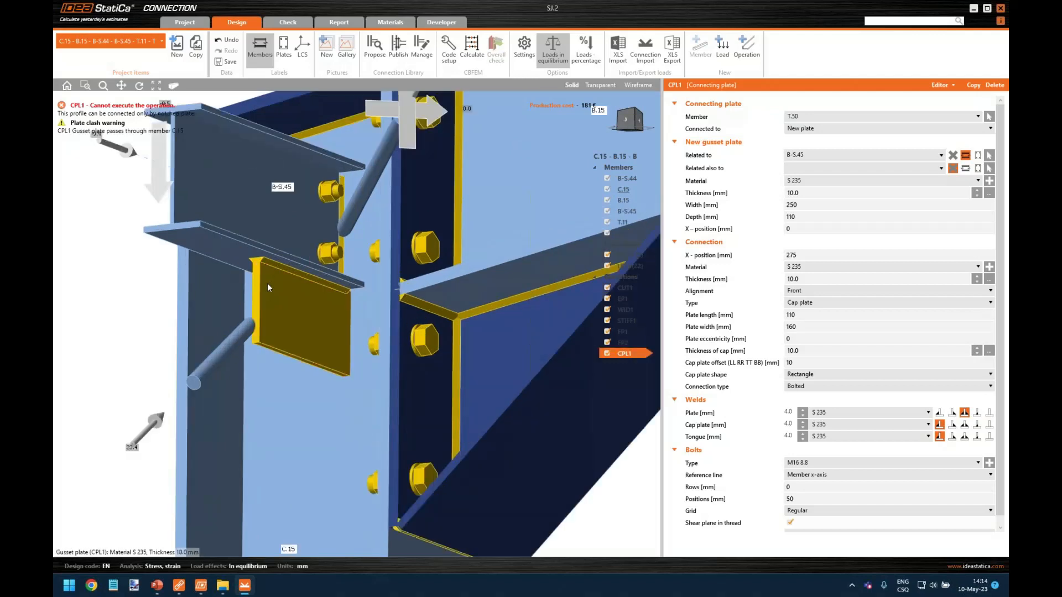
scroll(271, 261, "down", 3)
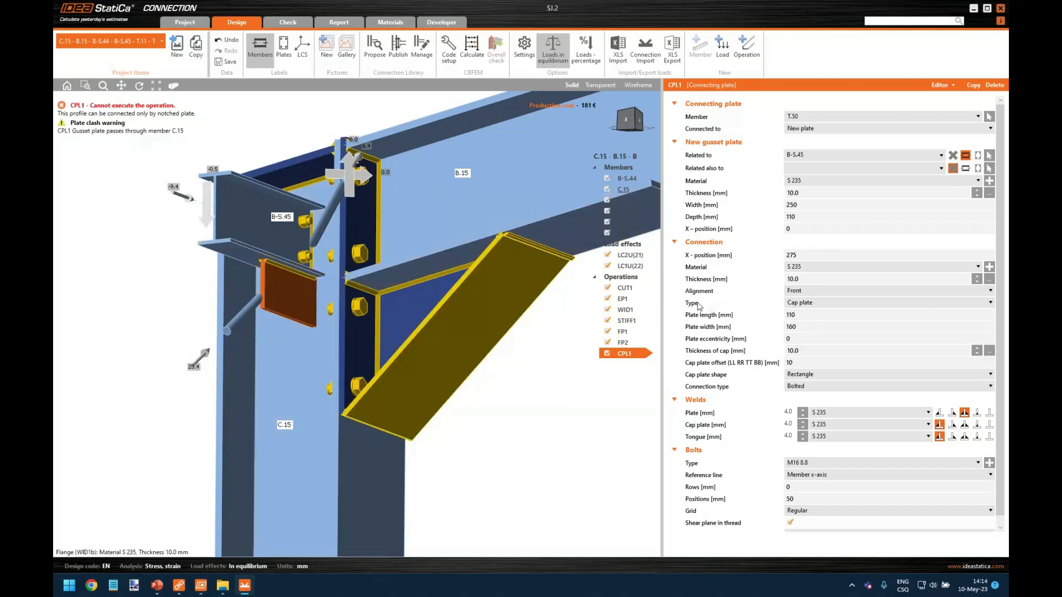
Set the T.50 connecting plate's connection type to "Notched plate - walls" and inspect the plate around the brace.
mouse_move(707, 307)
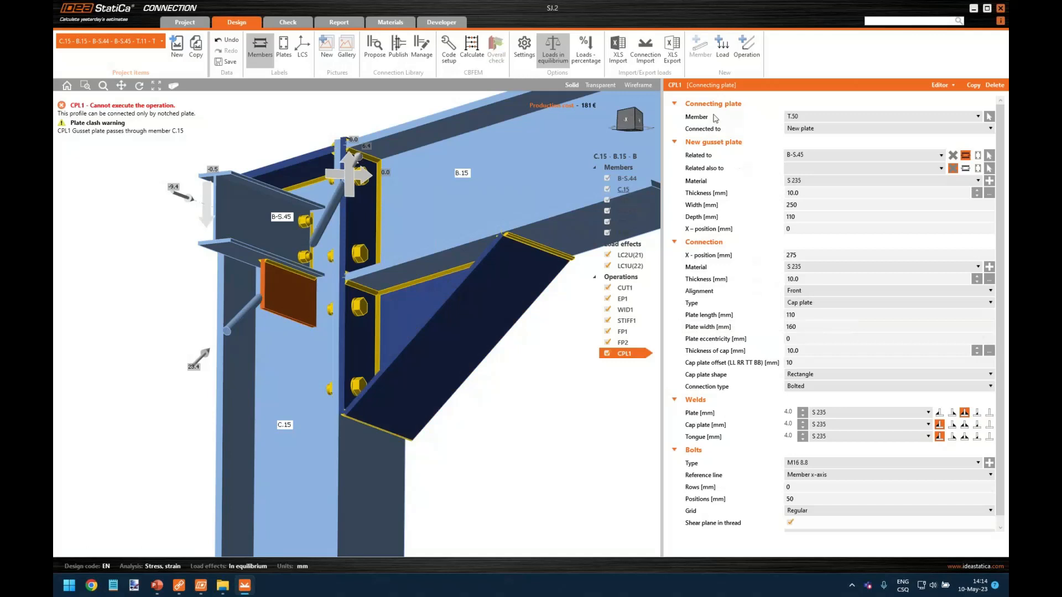
left_click(808, 304)
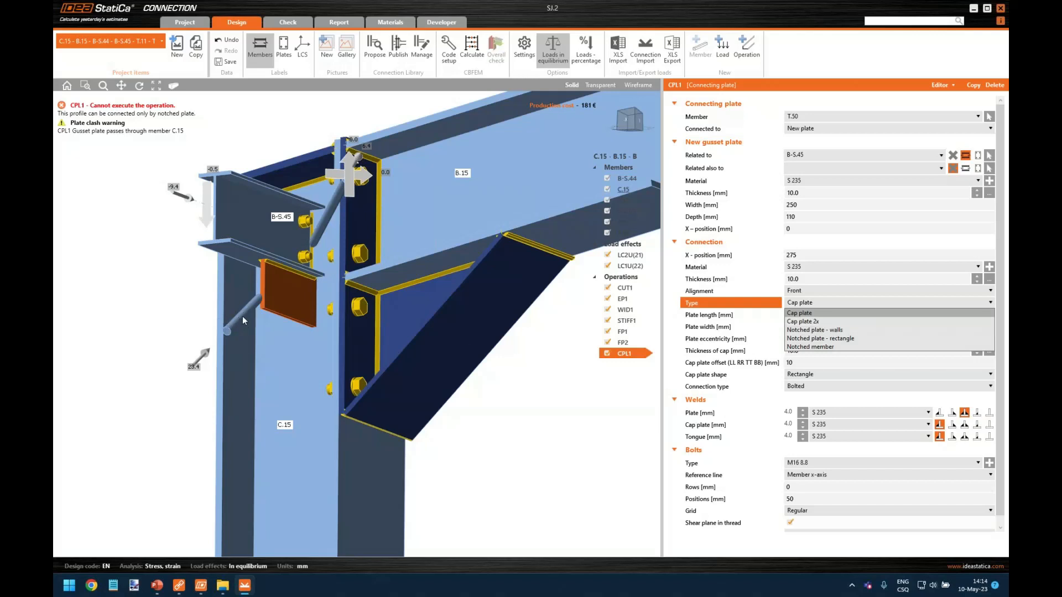
left_click(858, 329)
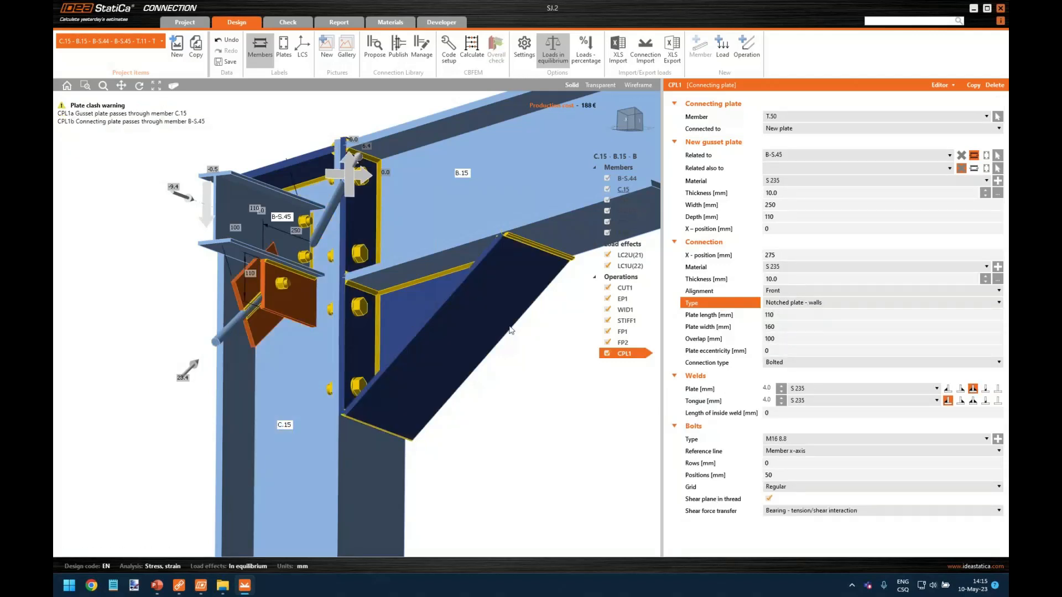
mouse_move(258, 323)
middle_mouse_down("ctrl")
mouse_move(240, 282)
mouse_move(251, 308)
mouse_move(240, 318)
mouse_move(276, 303)
mouse_move(358, 304)
mouse_move(255, 303)
middle_mouse_up("ctrl")
scroll(250, 307, "up", 3)
scroll(232, 326, "up", 5)
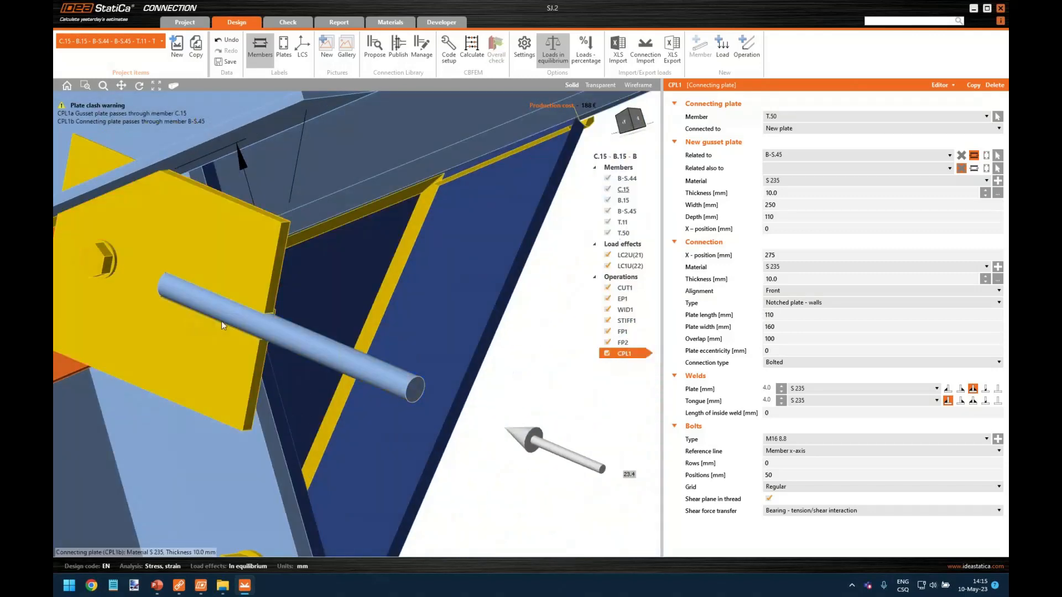
Change the connecting plate's tongue weld to a double-sided fillet weld and check it along brace T.50.
scroll(220, 302, "down", 5)
middle_click_drag(299, 348, 190, 348, "ctrl")
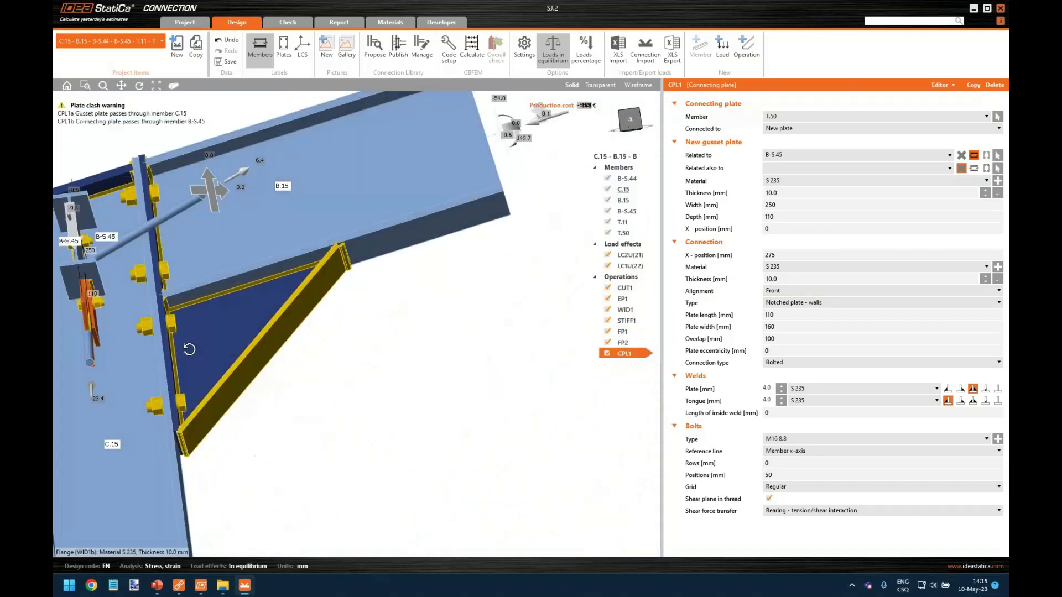
middle_click_drag(348, 339, 575, 346)
middle_click_drag(443, 346, 343, 360, "ctrl")
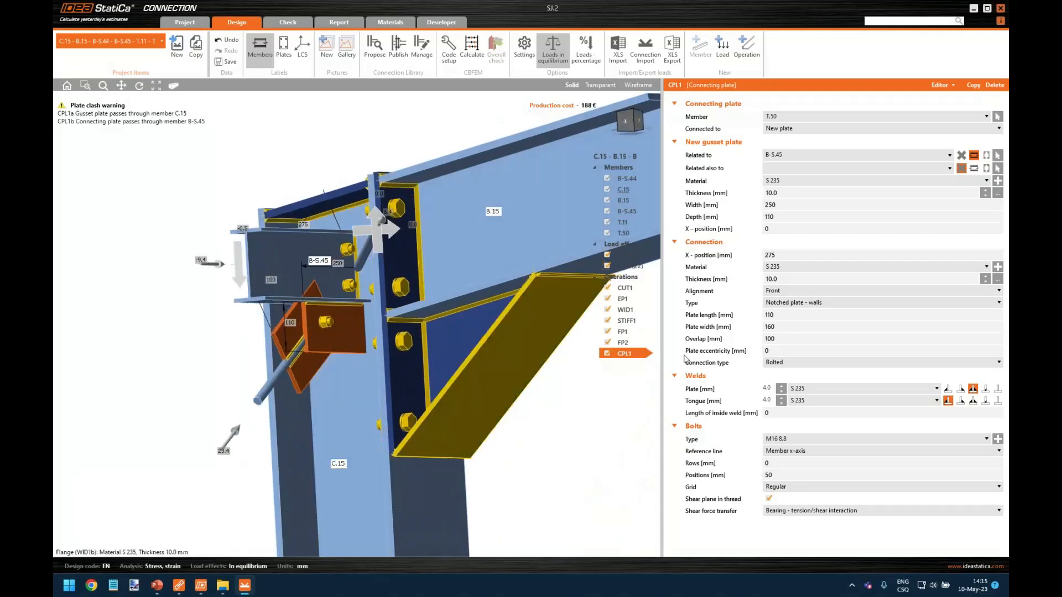
left_click(973, 400)
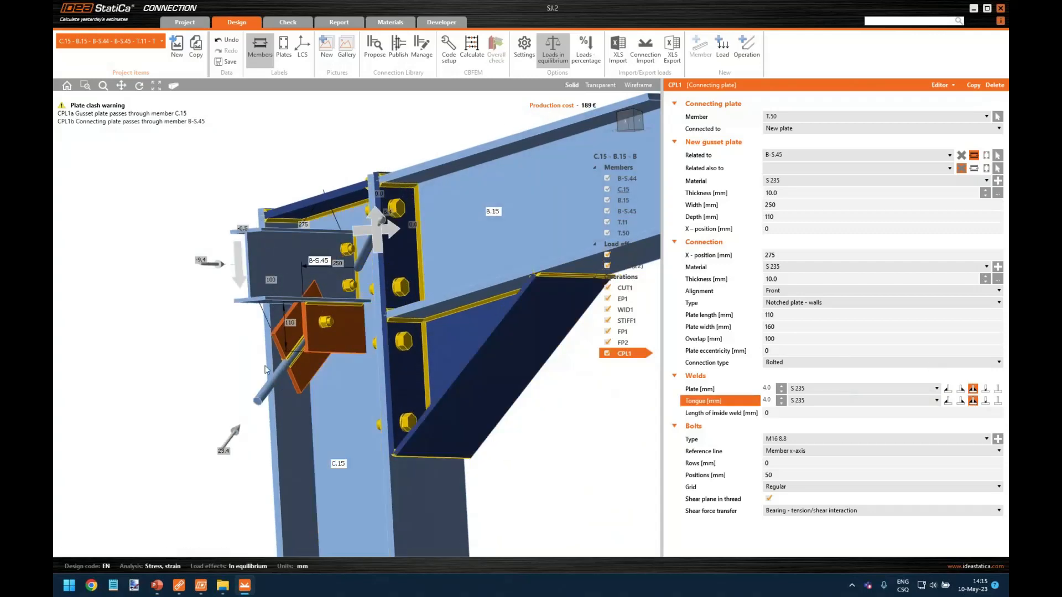
middle_click_drag(387, 354, 340, 327, "ctrl")
scroll(374, 327, "up", 2)
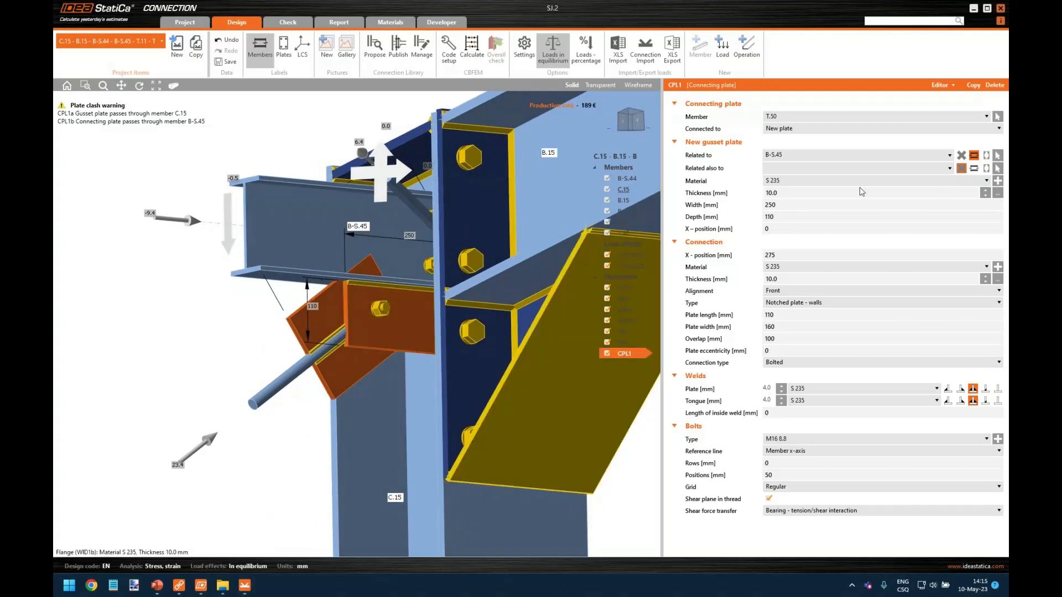
Set the T.50 gusset plate's thickness to 8 mm, width to 300 mm and depth to 150 mm, and inspect it.
left_click(786, 193)
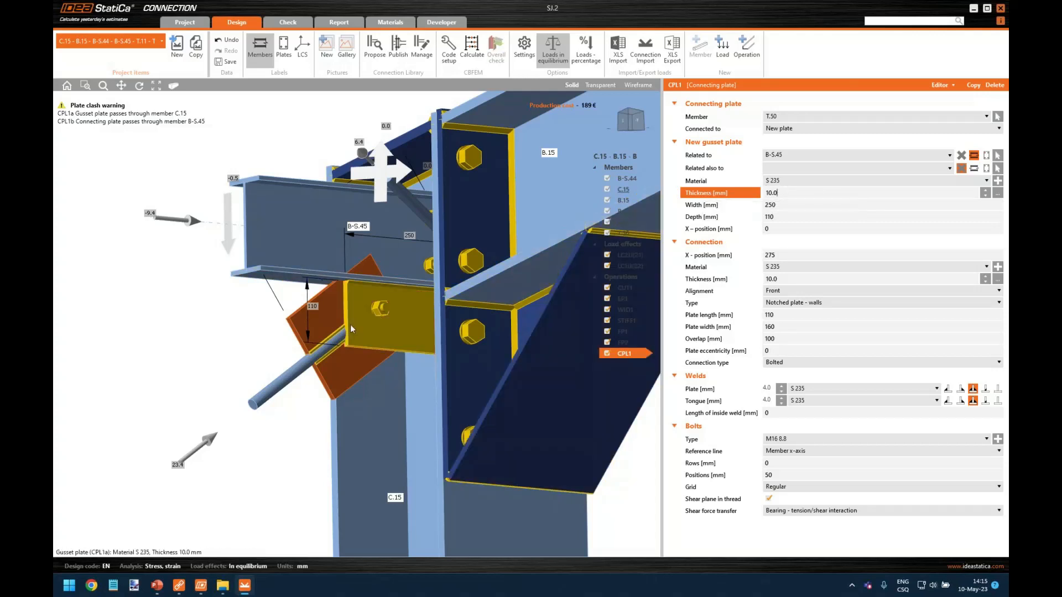
middle_click_drag(354, 327, 379, 319, "ctrl")
scroll(378, 319, "up", 2)
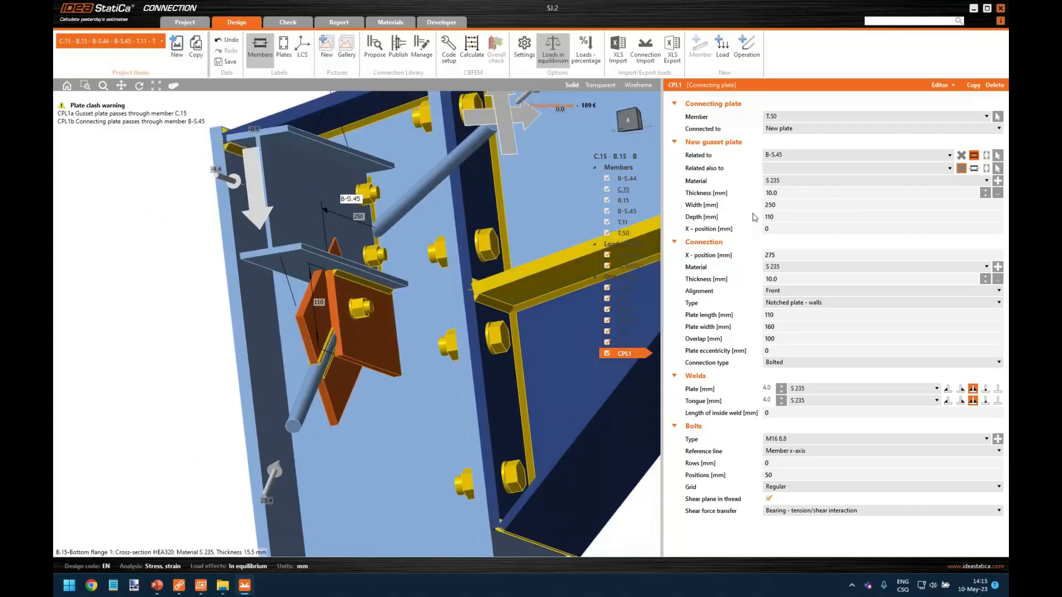
left_click(721, 196)
type("8")
key("Tab")
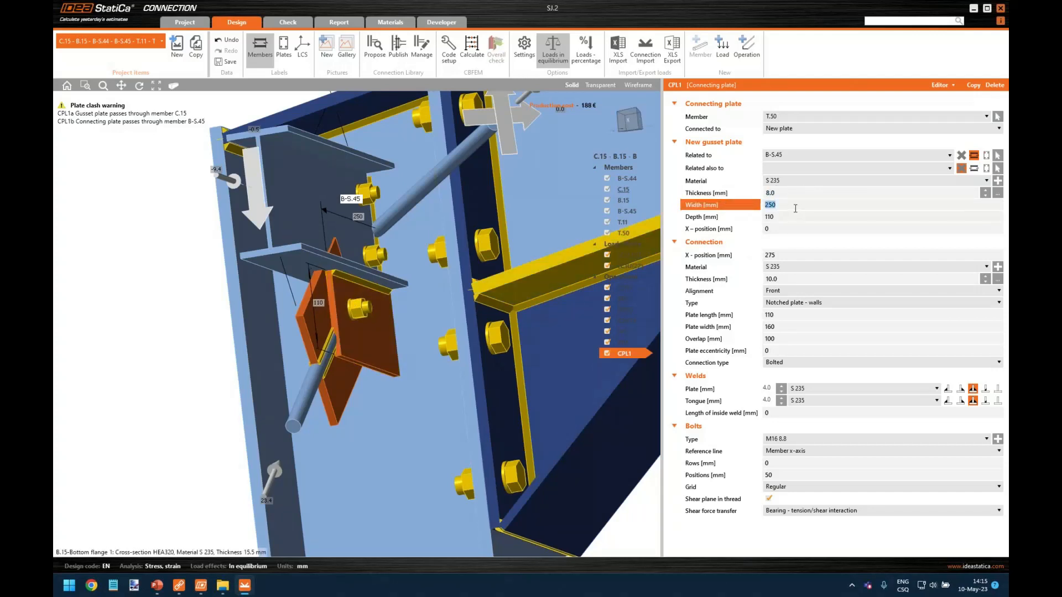
type("300")
key("Tab")
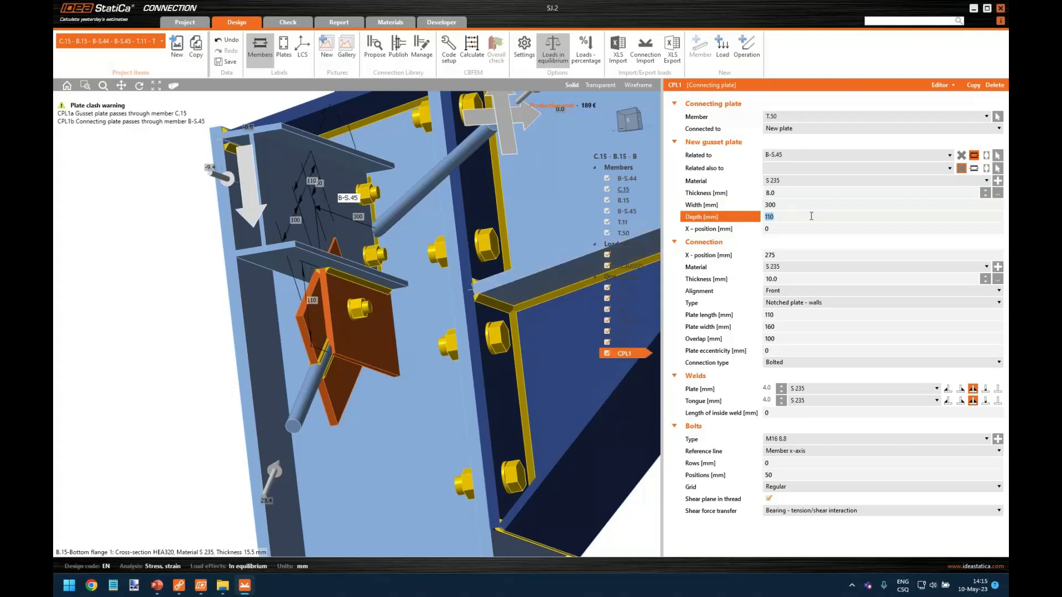
type("150")
key("Tab")
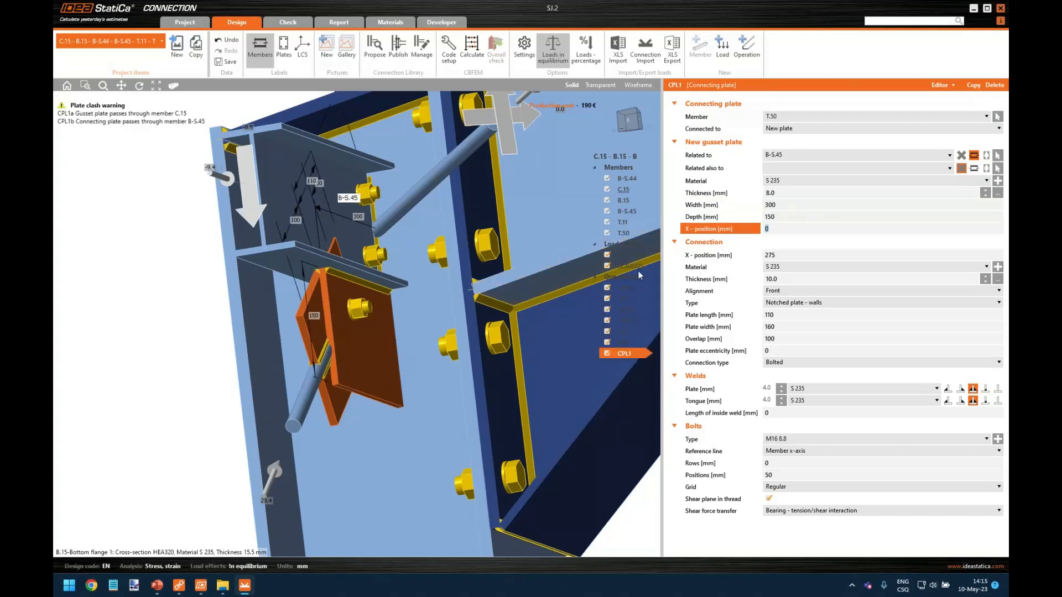
right_click_drag(398, 333, 370, 343)
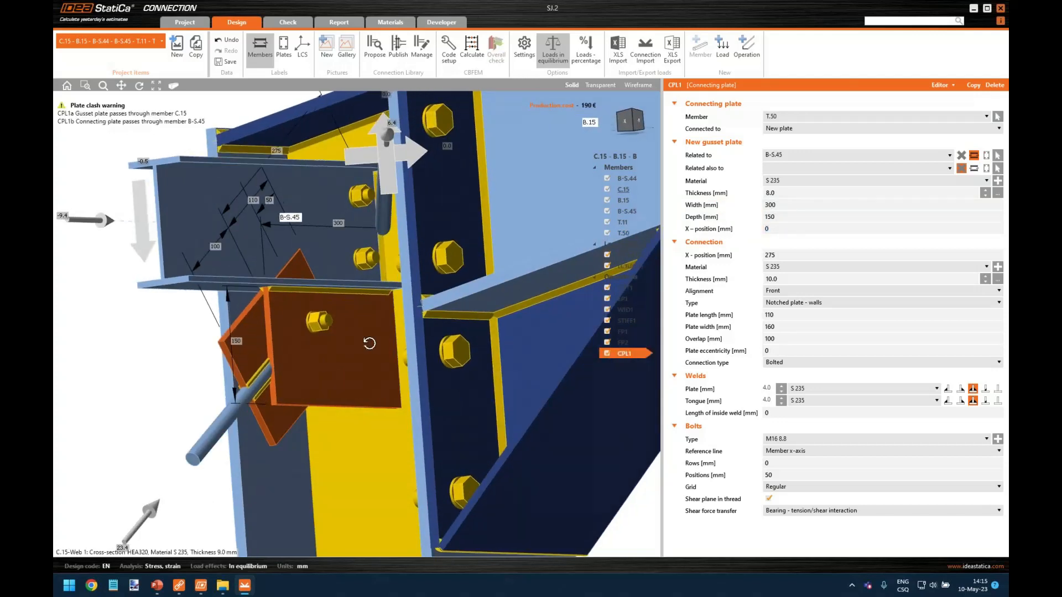
Set the T.50 connection's X-position to 320 mm and its connecting plate thickness to 8 mm.
left_click(799, 254)
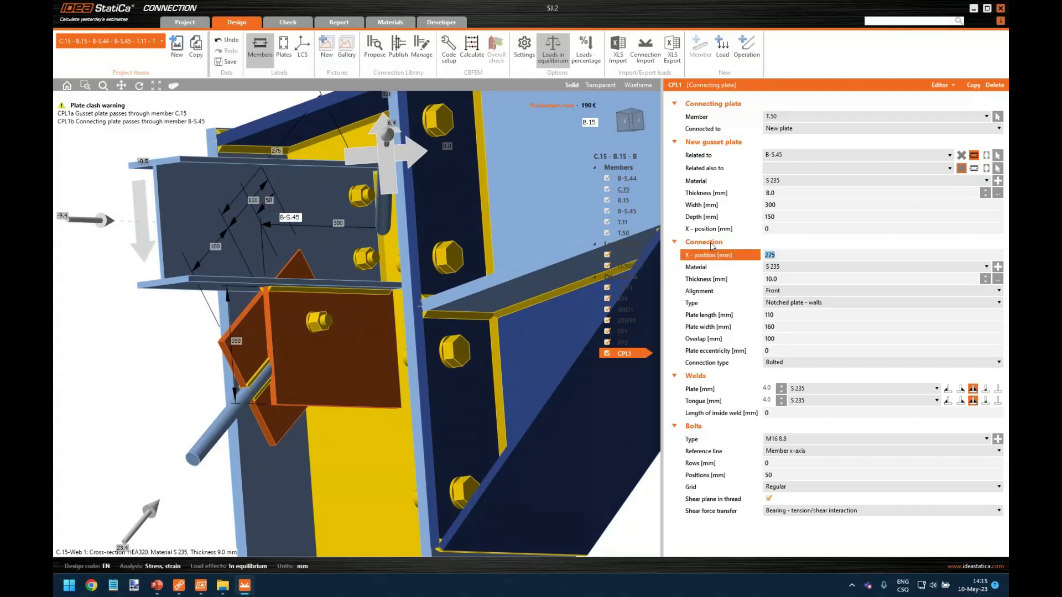
type("320")
key("Tab")
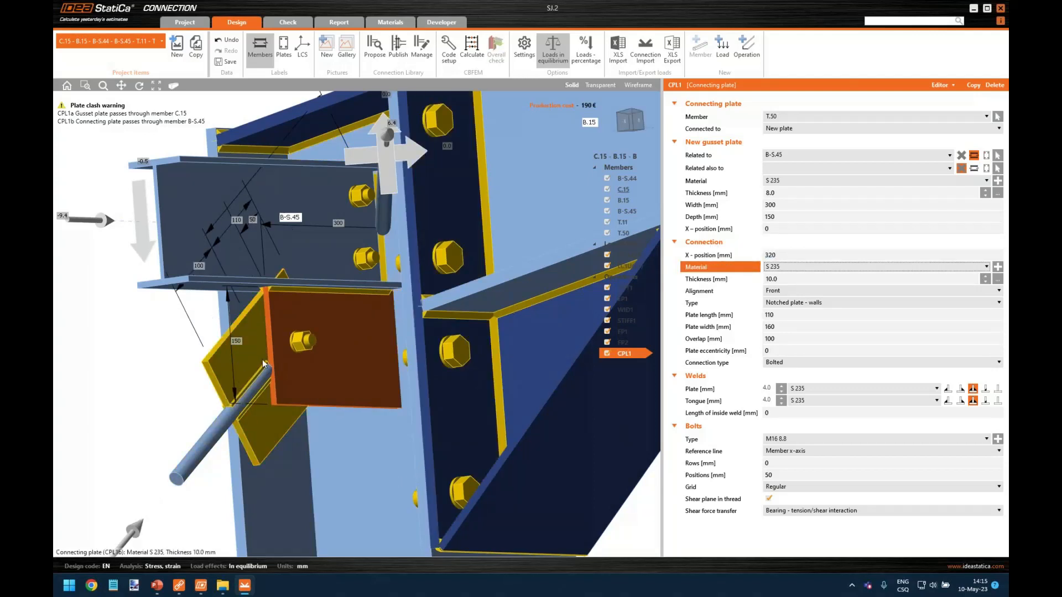
key("Tab")
type("8")
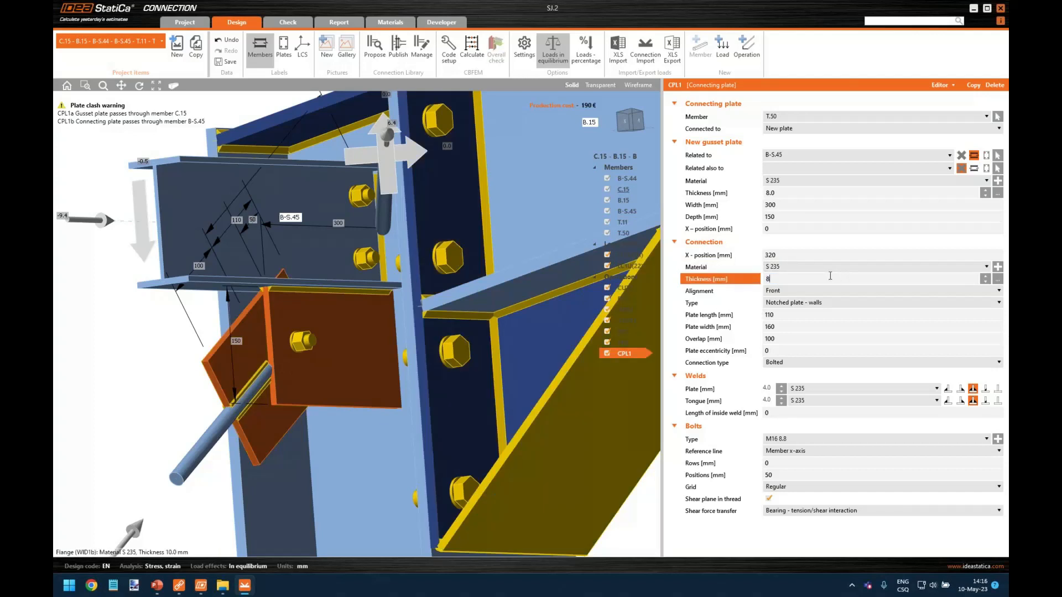
key("Tab")
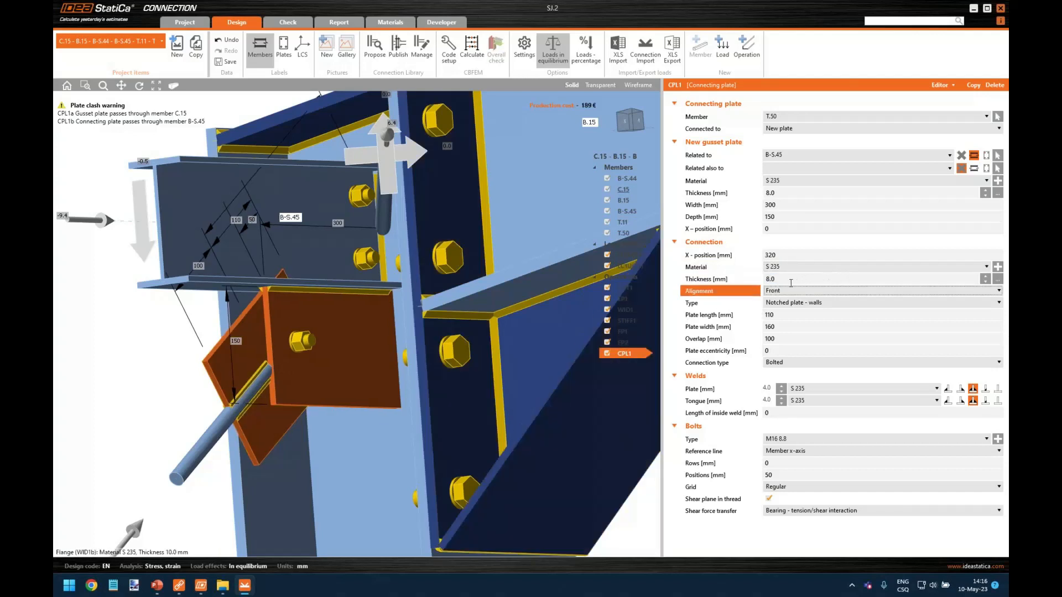
Set the T.50 connecting plate's length to 110 mm and its width to 70 mm.
left_click(794, 317)
type("1")
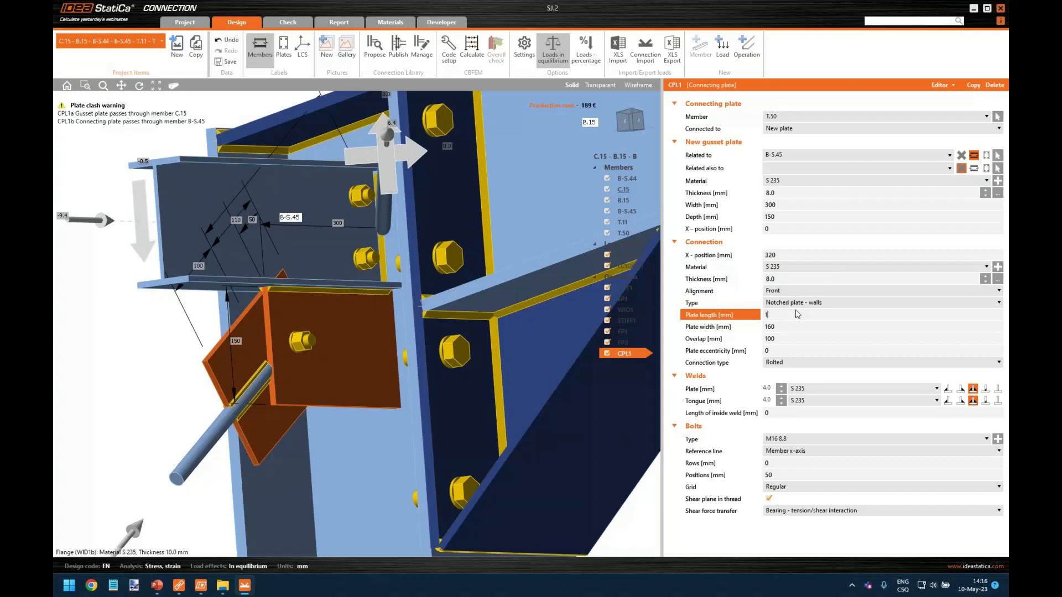
key("Tab")
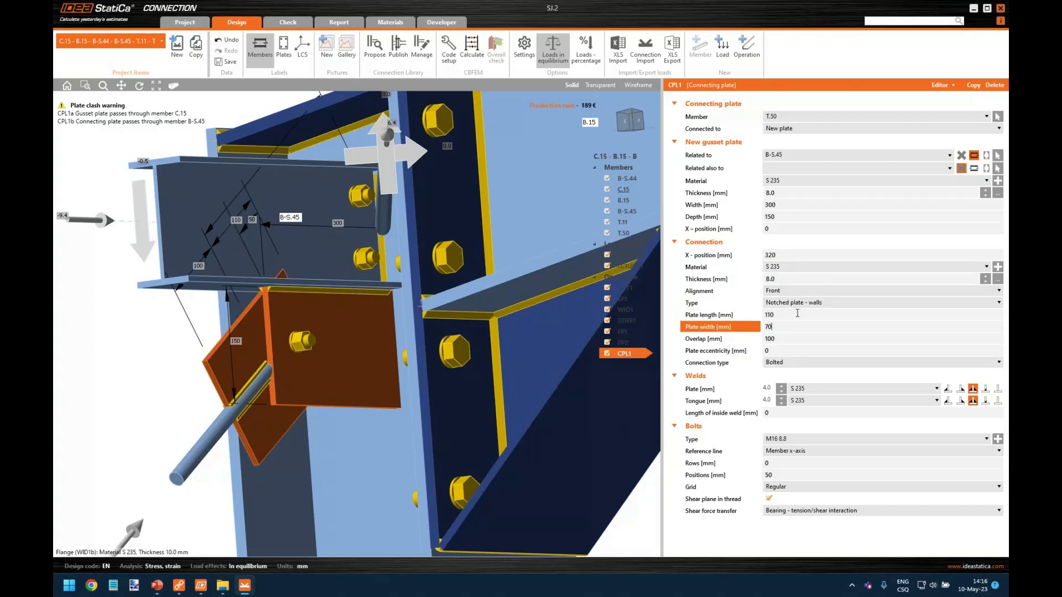
key("Tab")
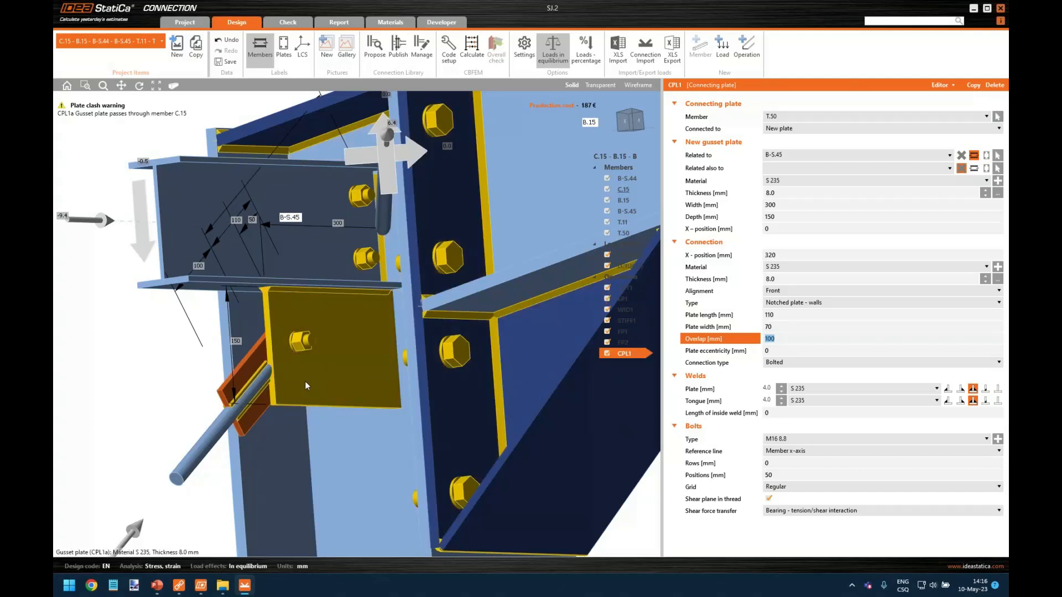
Set both the plate weld and the tongue weld of the T.50 connecting plate to 5 mm.
double_click(768, 389)
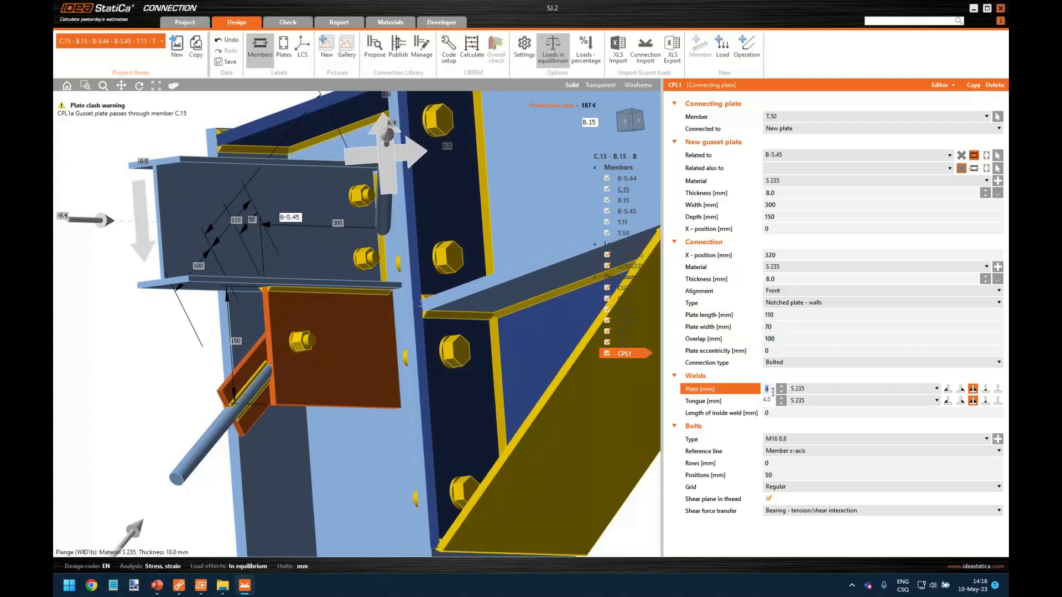
key("Tab")
type("5")
key("Tab")
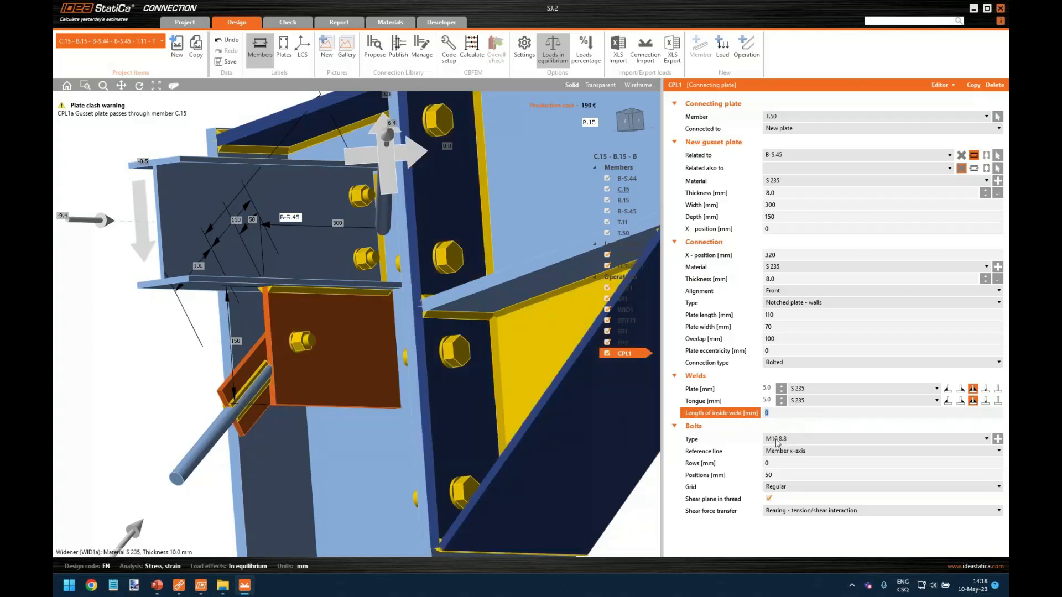
Set the bolt position of the T.50 connecting plate to 40 mm.
left_click(786, 477)
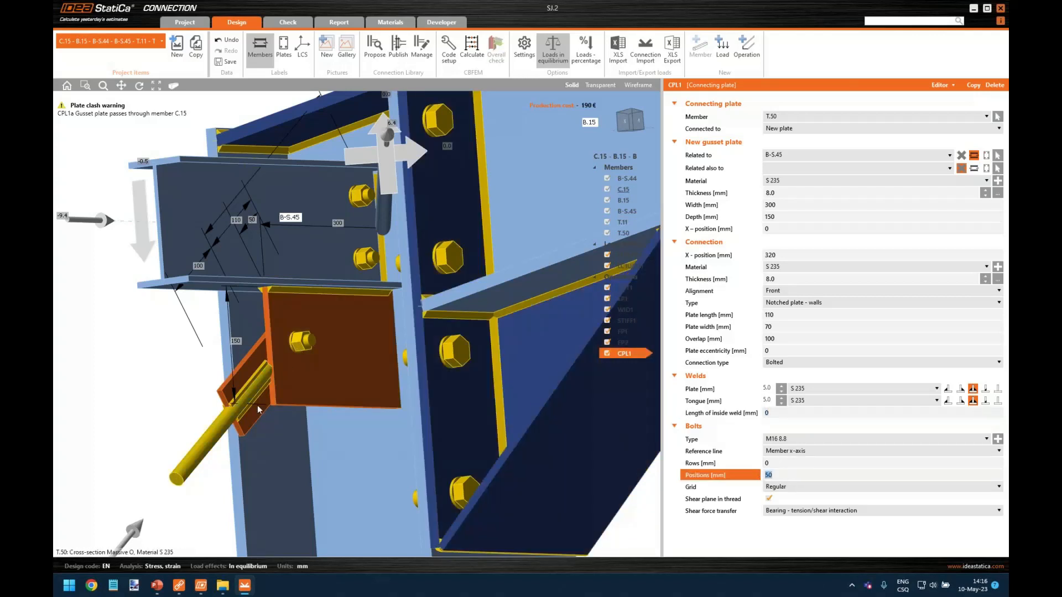
type("4")
key("Tab")
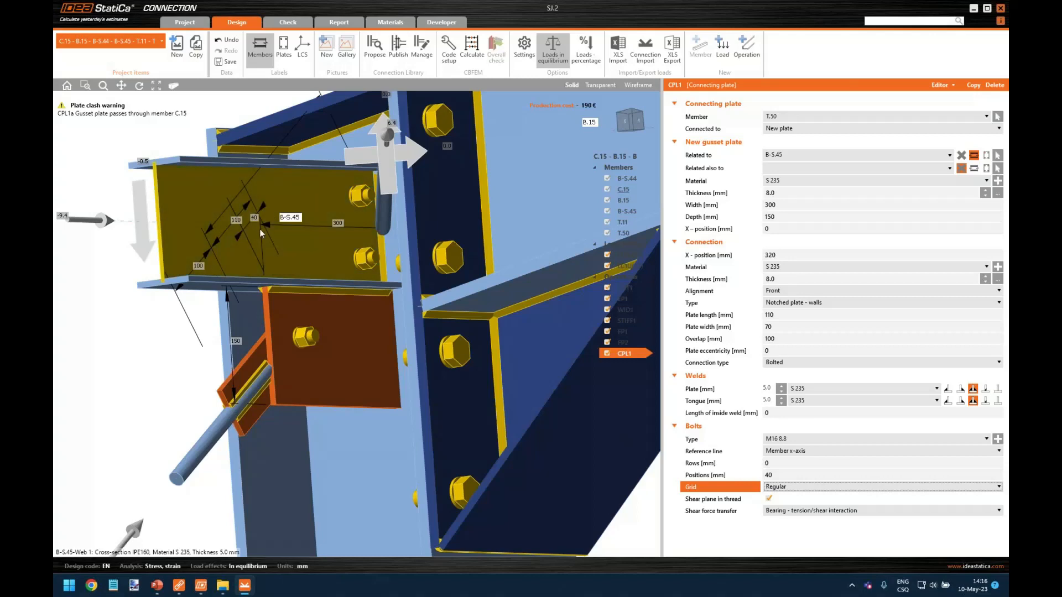
Try a bevel of 50 by 150 mm on corner 1 of the T.50 gusset plate, and close the plate editor without applying it.
mouse_move(252, 289)
right_mouse_down()
mouse_move(241, 238)
mouse_move(310, 266)
mouse_move(486, 290)
mouse_move(252, 298)
right_mouse_up()
scroll(251, 298, "up", 2)
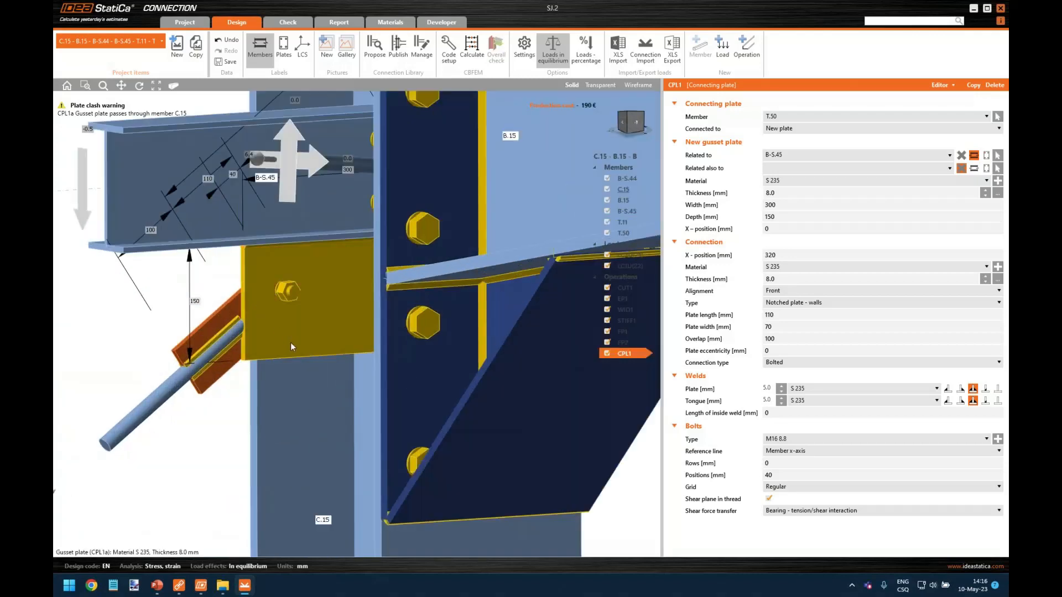
right_click_drag(316, 324, 273, 290)
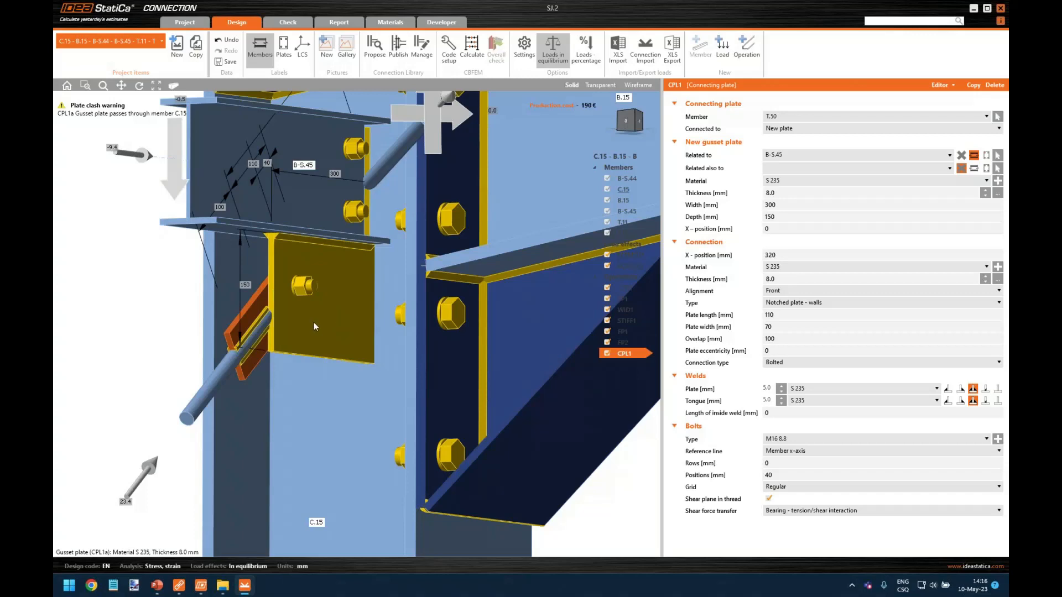
mouse_move(293, 320)
right_mouse_down()
mouse_move(354, 319)
mouse_move(287, 322)
right_mouse_up()
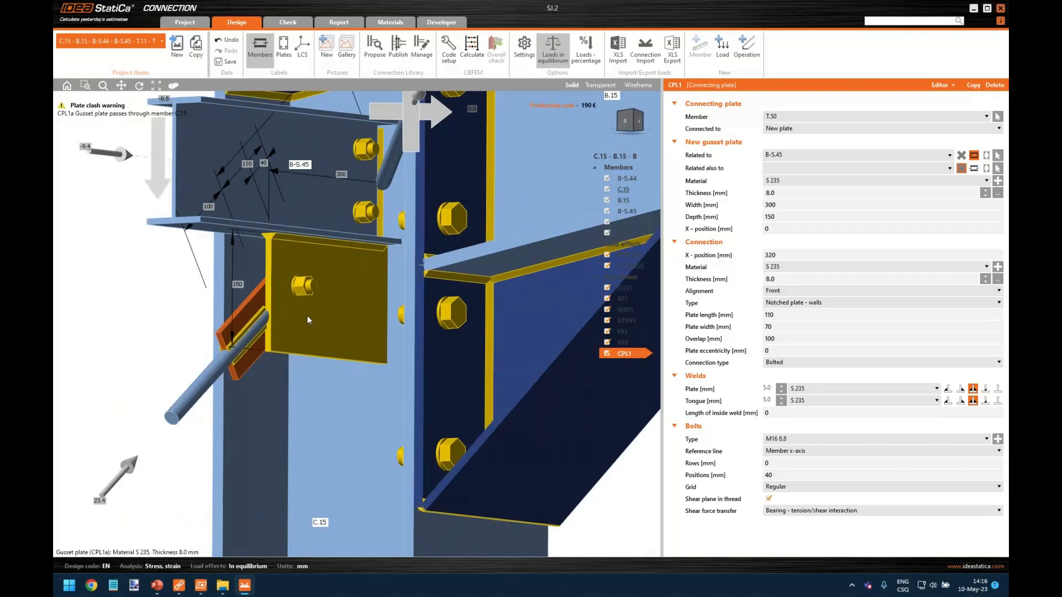
right_click(307, 316)
left_click(335, 345)
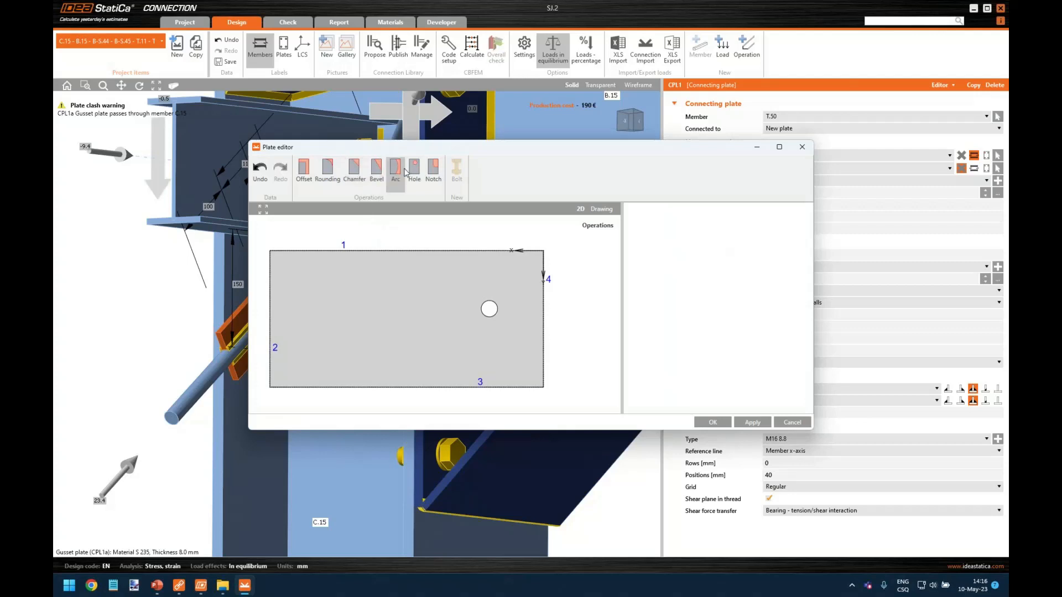
left_click(376, 169)
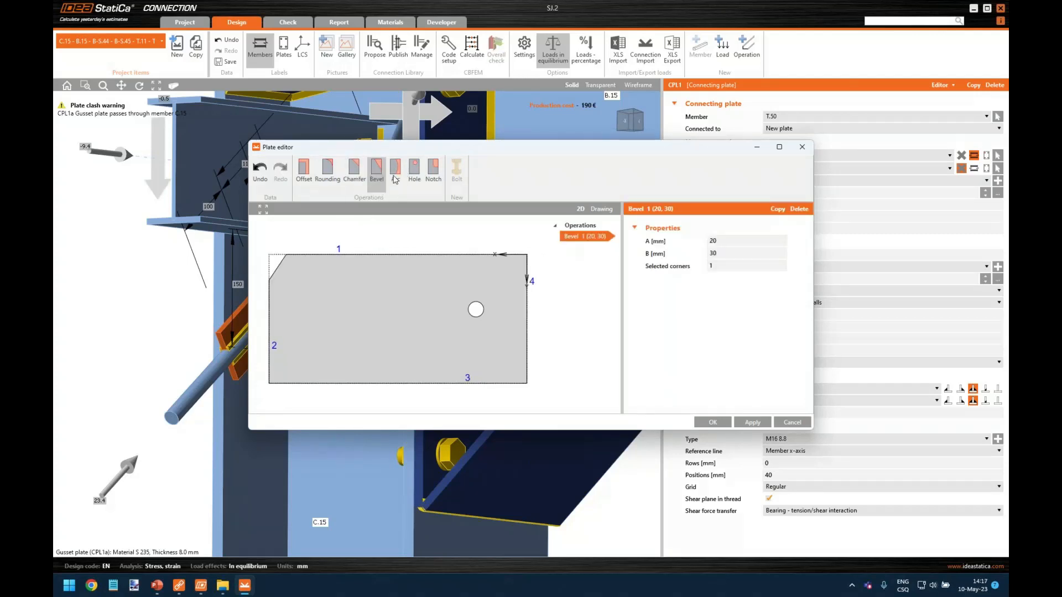
left_click(744, 245)
type("50")
key("Tab")
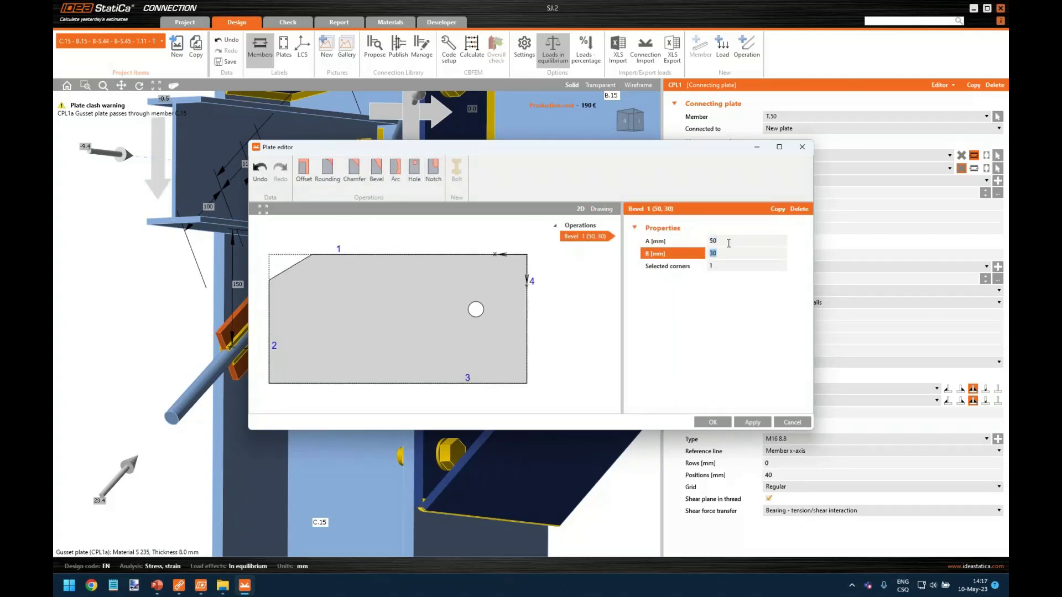
type("150")
key("Tab")
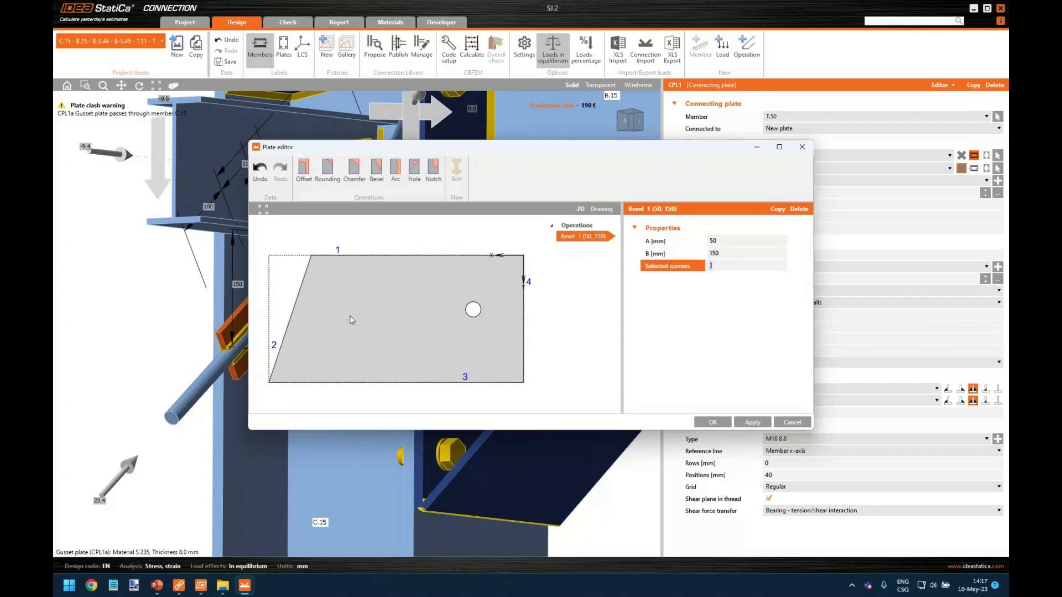
left_click(803, 148)
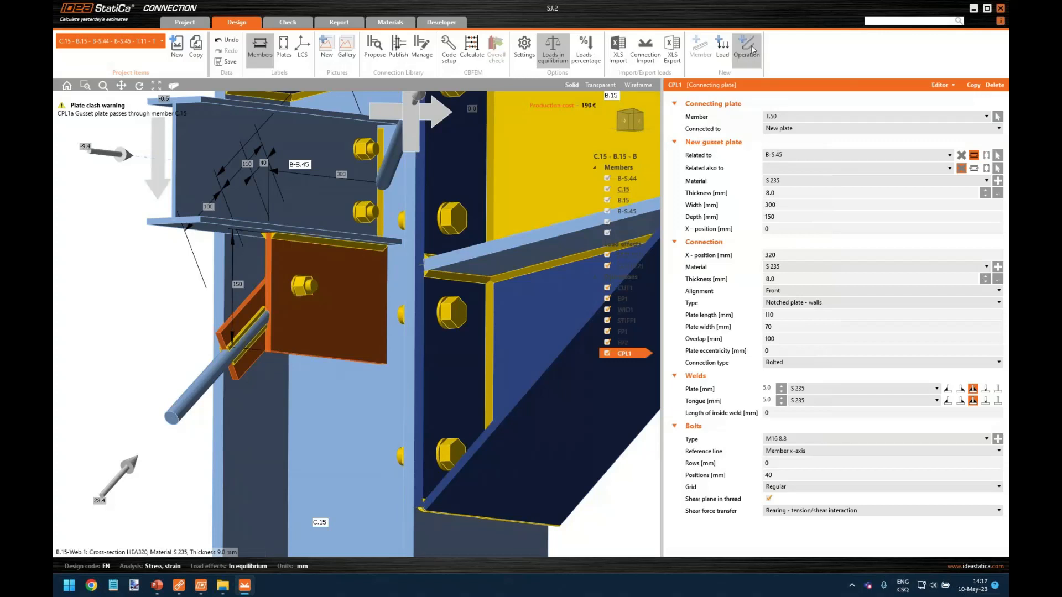
Add a working plane operation with its origin on member T.50.
scroll(359, 274, "down", 2)
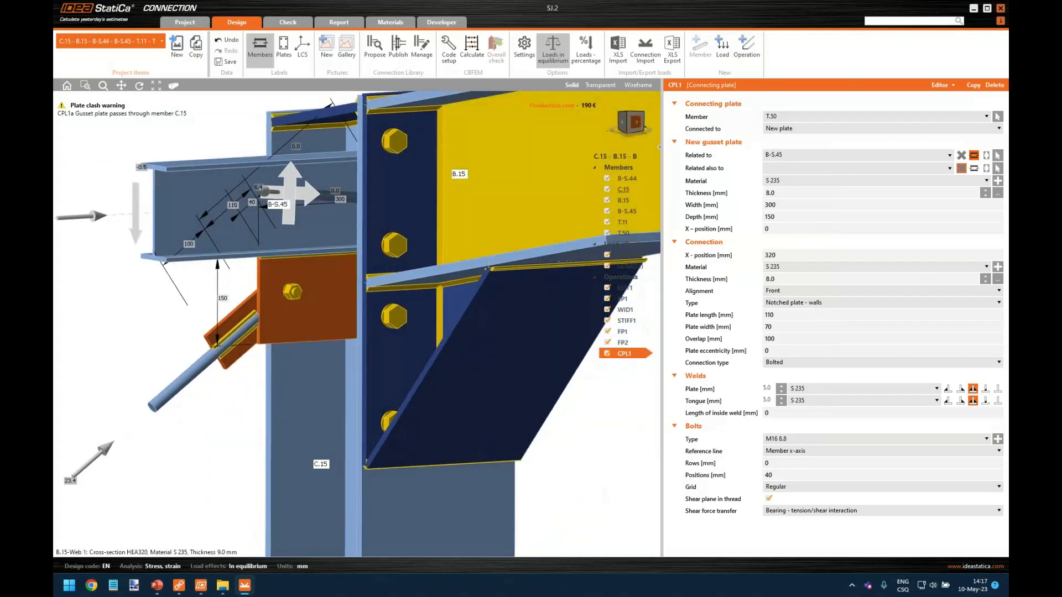
left_click(752, 46)
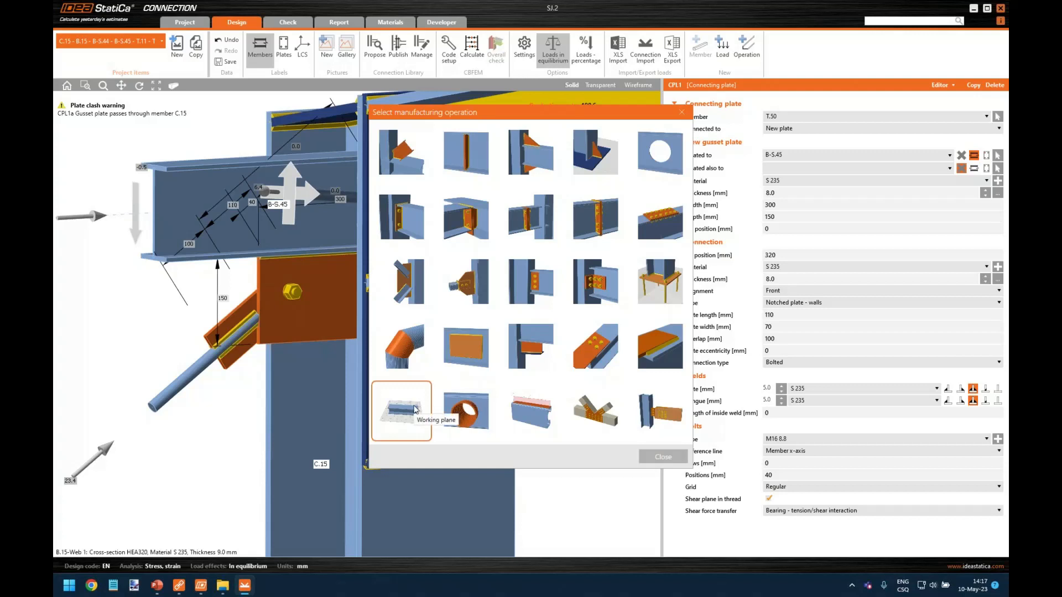
left_click(414, 410)
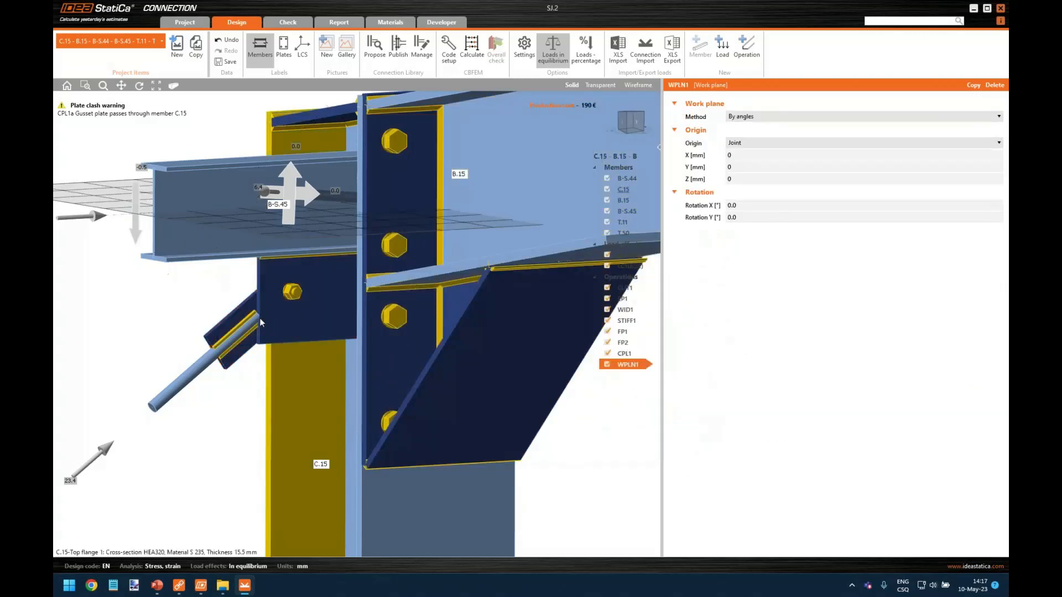
middle_click_drag(277, 320, 282, 317)
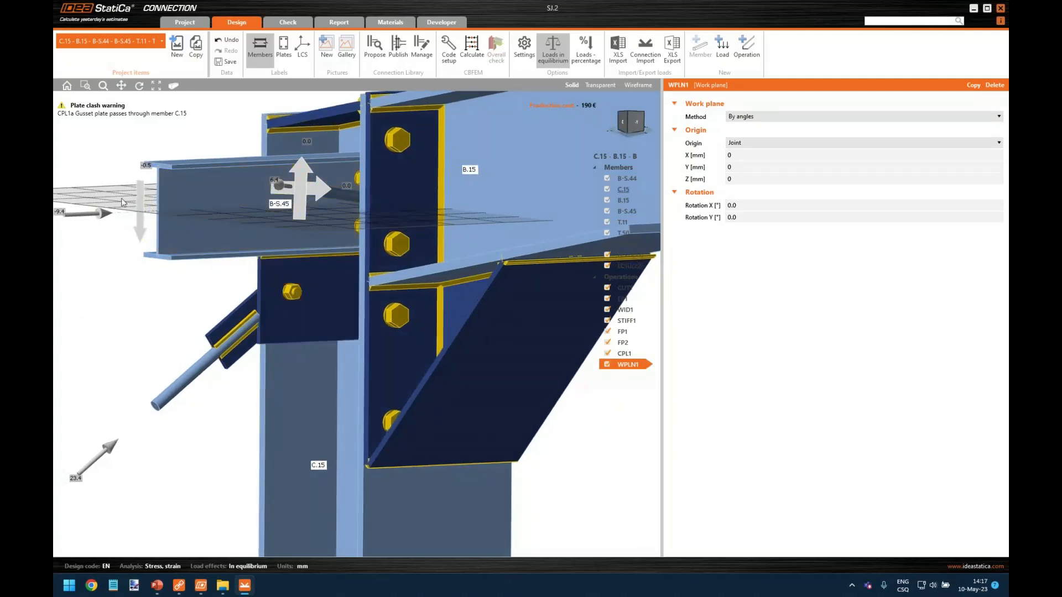
left_click(758, 143)
left_click(763, 161)
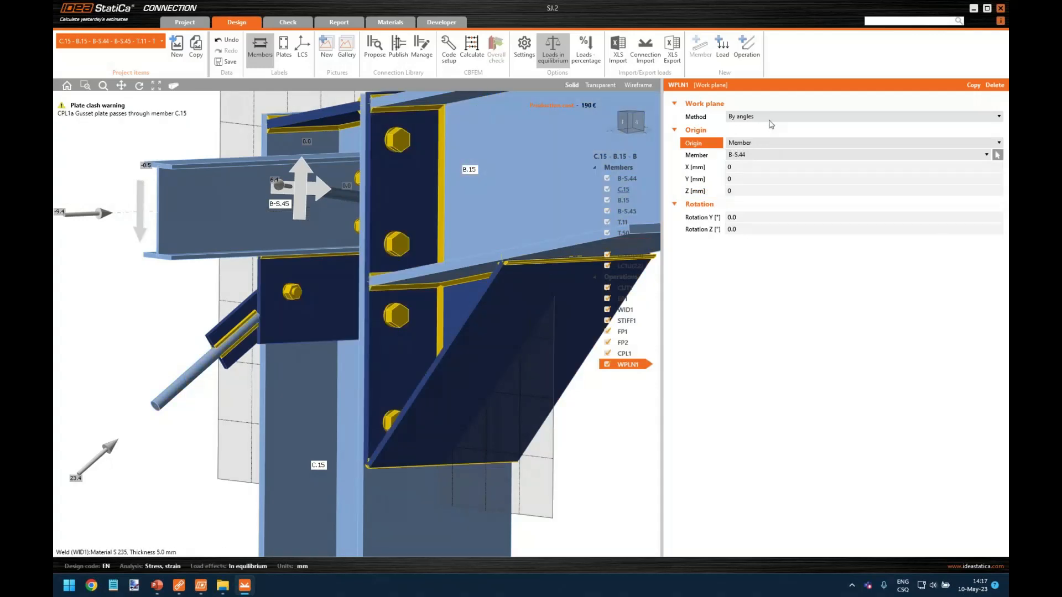
left_click(766, 155)
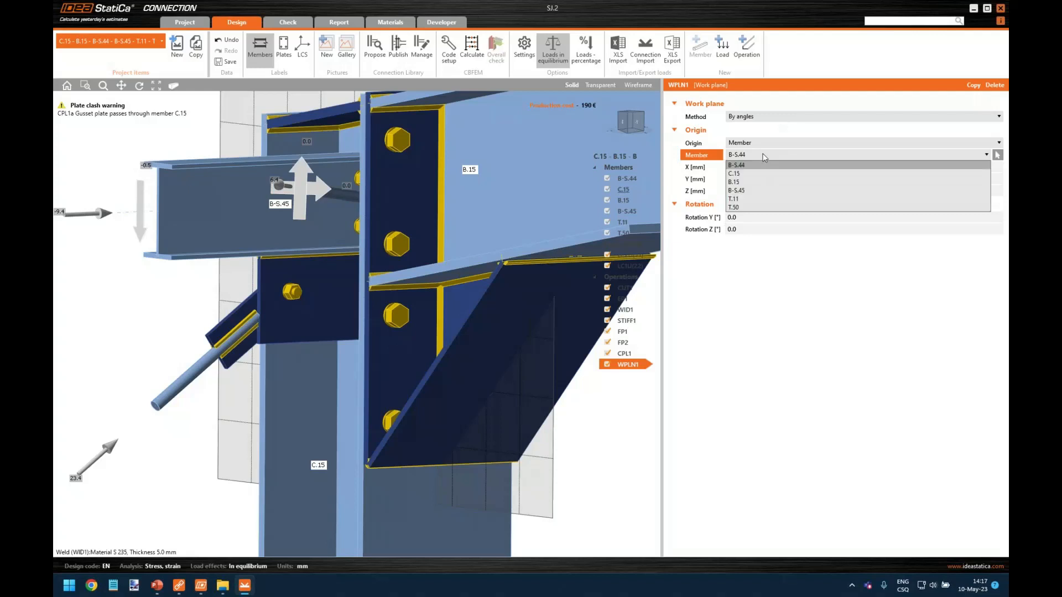
left_click(734, 208)
Set the working plane's X offset to -300 mm and inspect where it crosses the gusset plate.
right_click_drag(290, 288, 305, 281)
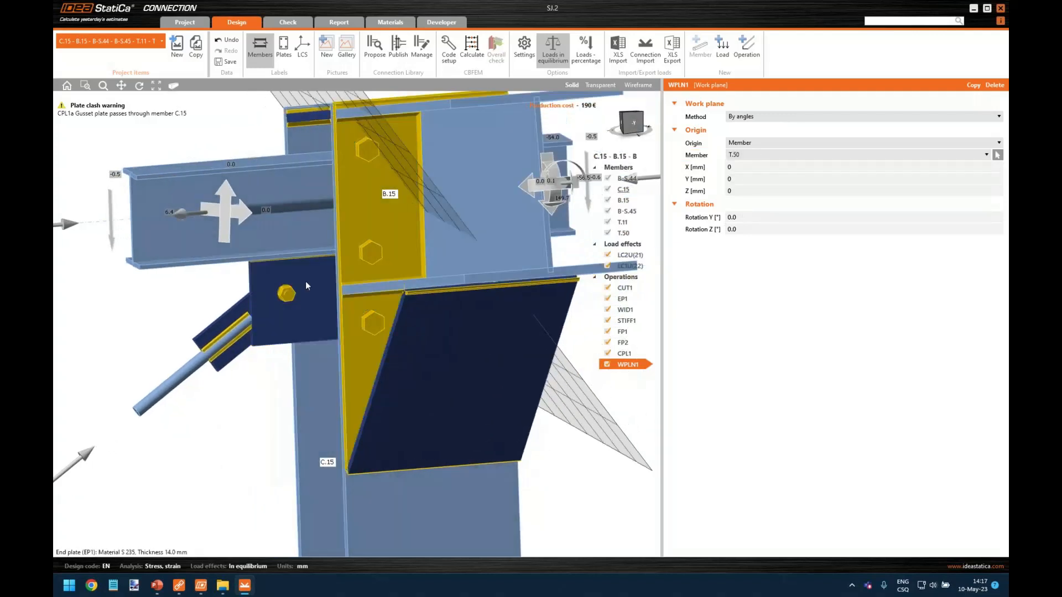
left_click(782, 166)
type("-300")
key("Tab")
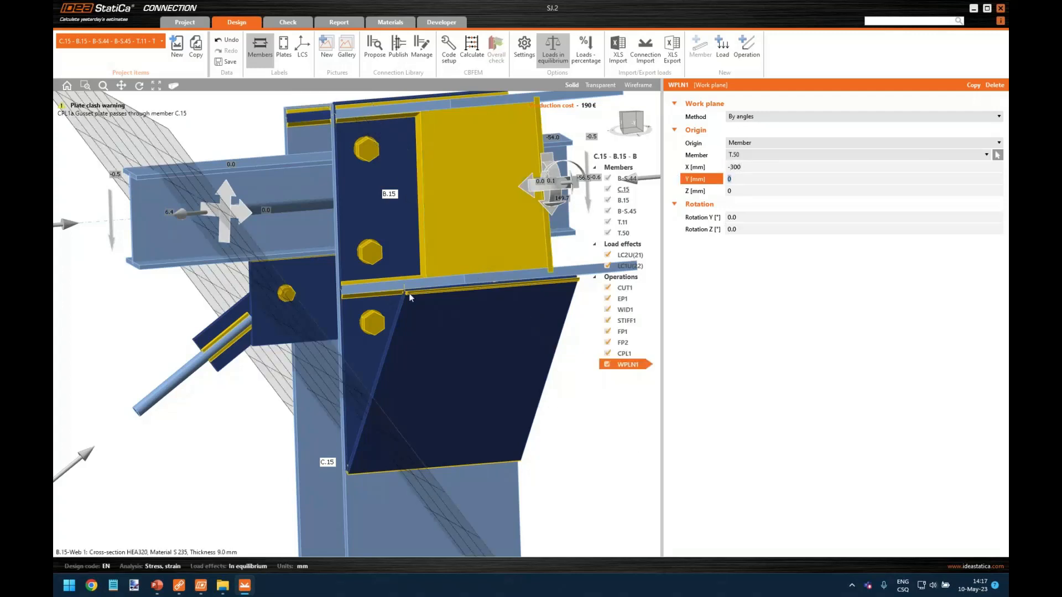
right_click_drag(307, 320, 294, 316)
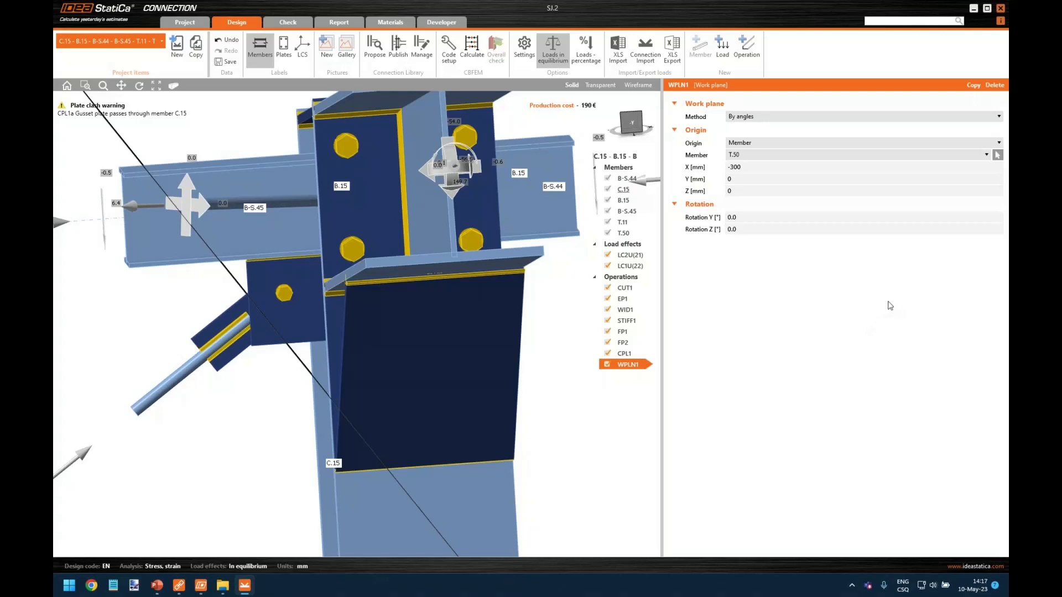
Add a cut of plate operation and make the T.50 gusset plate CPL1a its modified item.
left_click(748, 52)
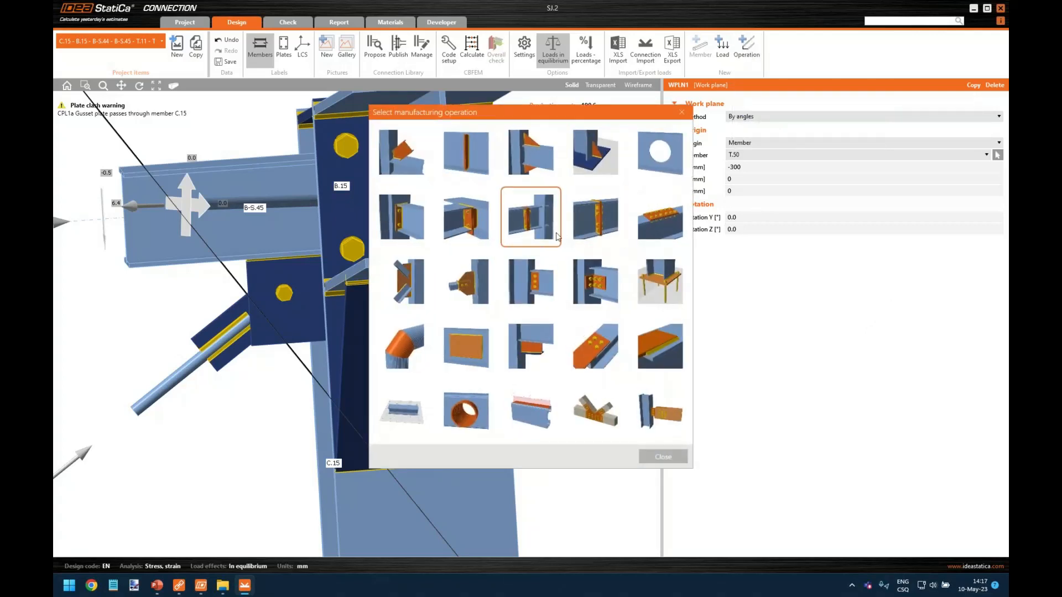
left_click(532, 346)
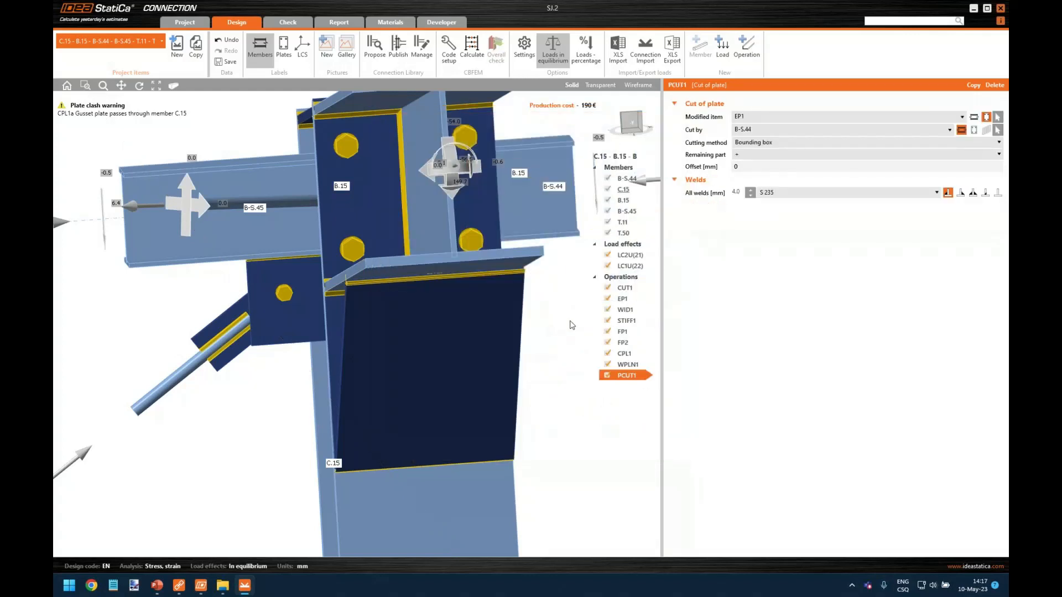
left_click(997, 116)
left_click(288, 308)
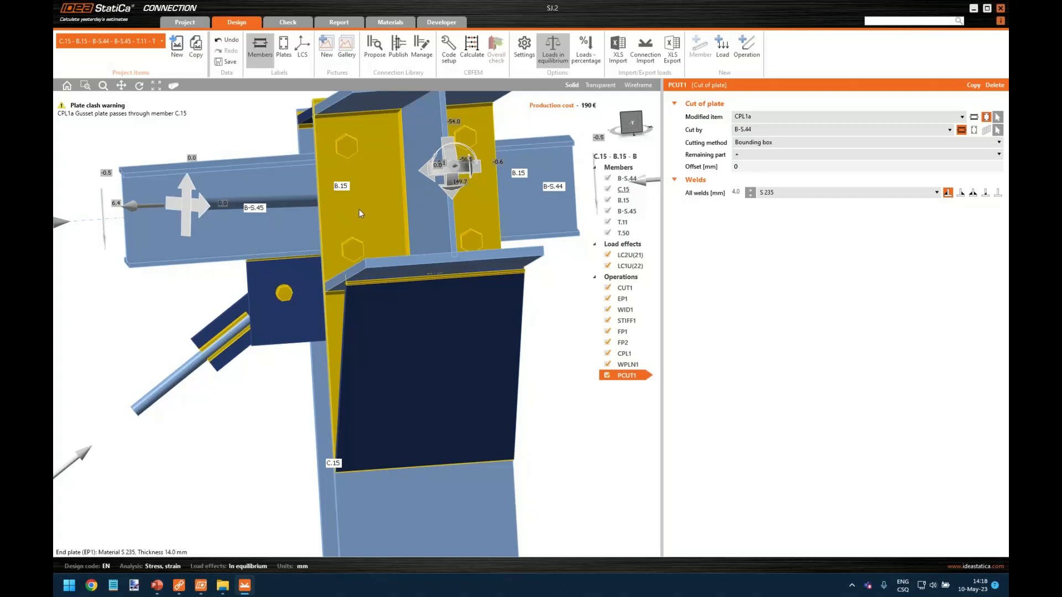
left_click(301, 303)
left_click(335, 227)
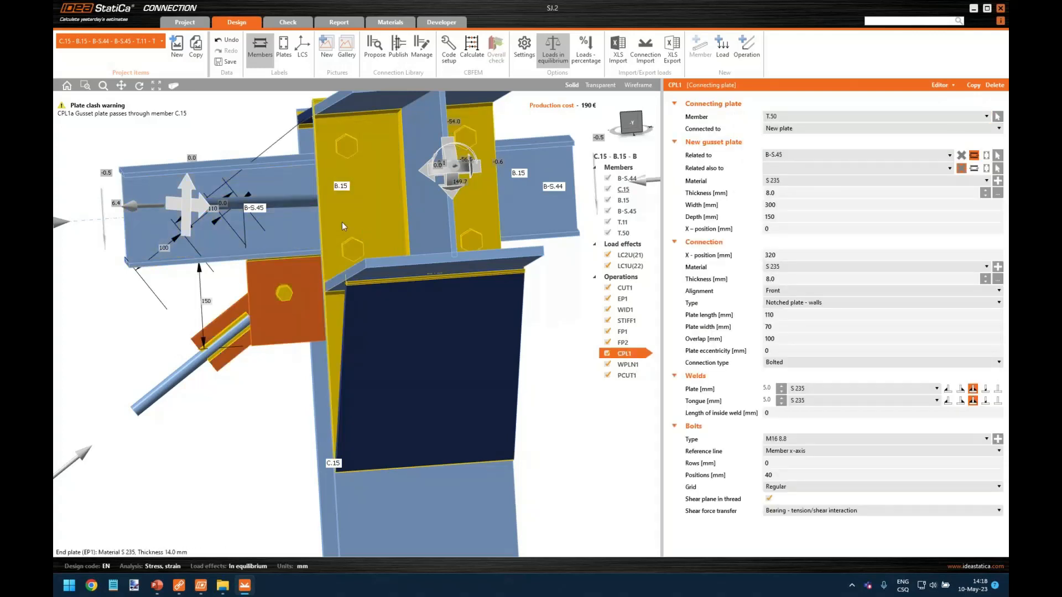
left_click(292, 319)
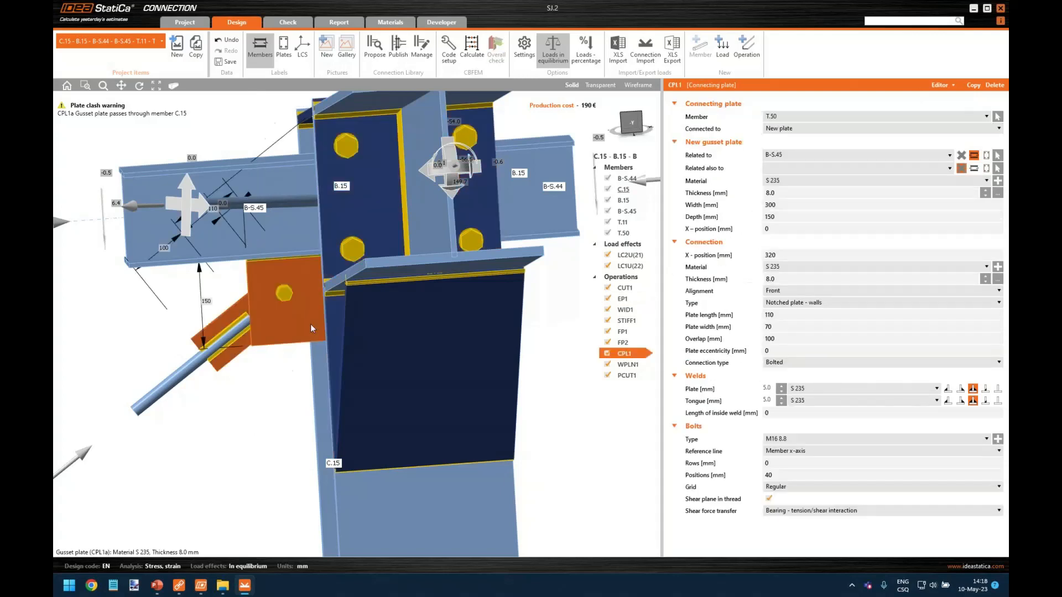
left_click(627, 376)
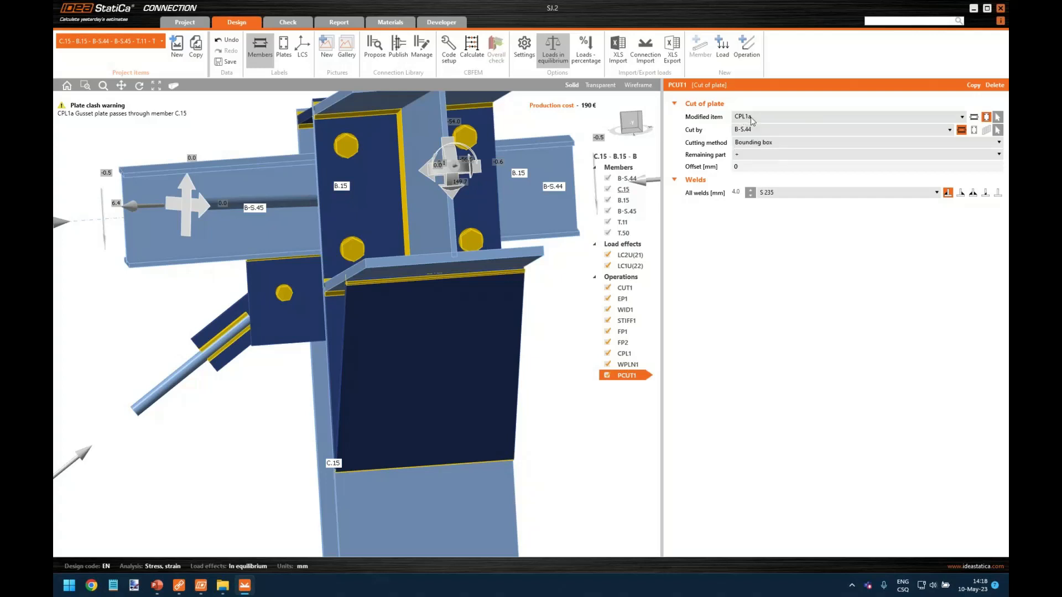
Cut the T.50 gusset plate by the working plane WPLN1 and inspect the trimmed corner.
left_click(987, 132)
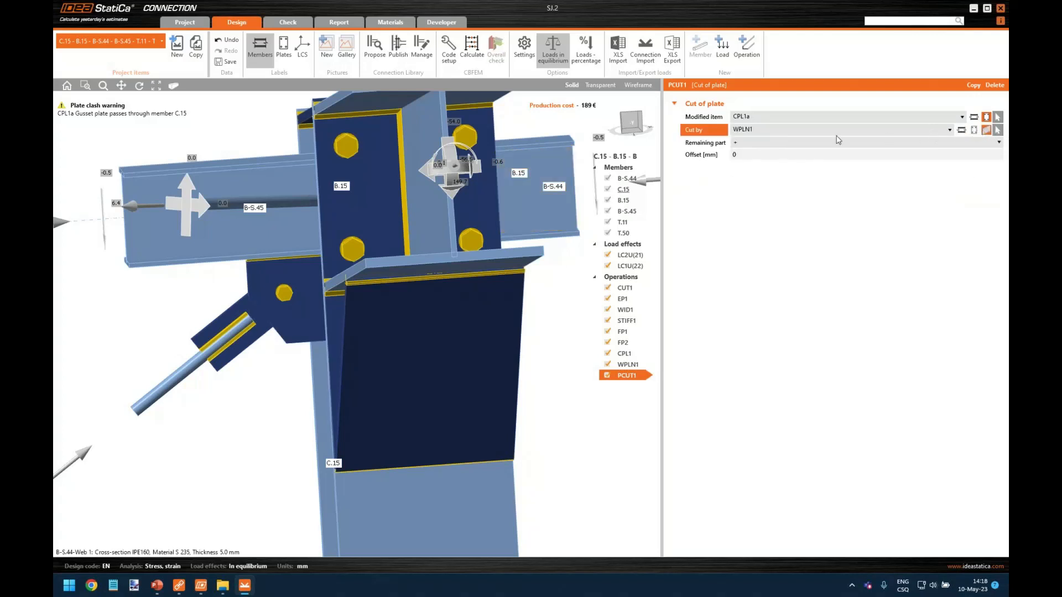
left_click(756, 132)
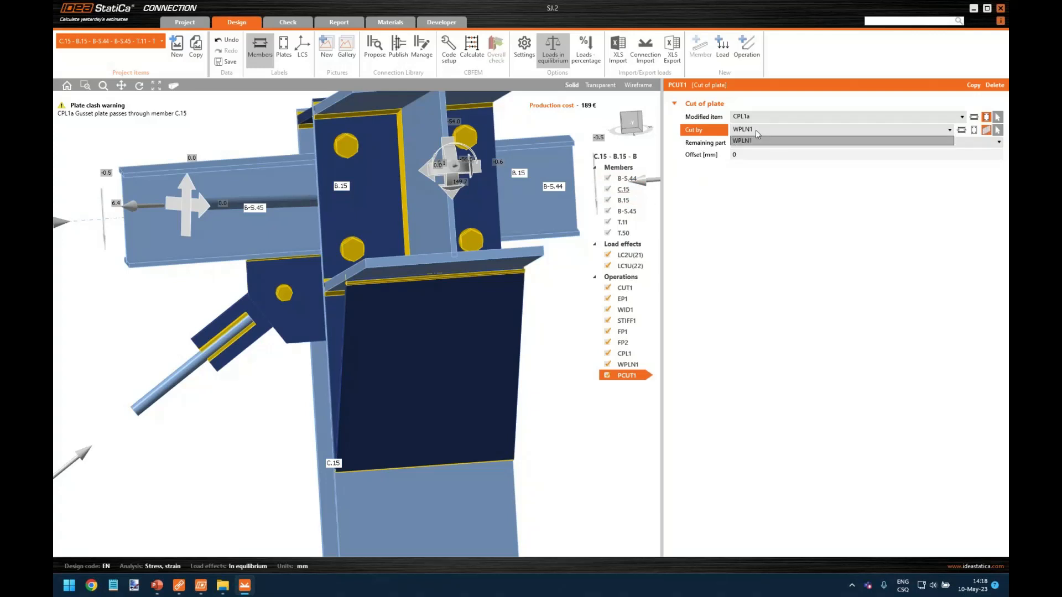
left_click(753, 135)
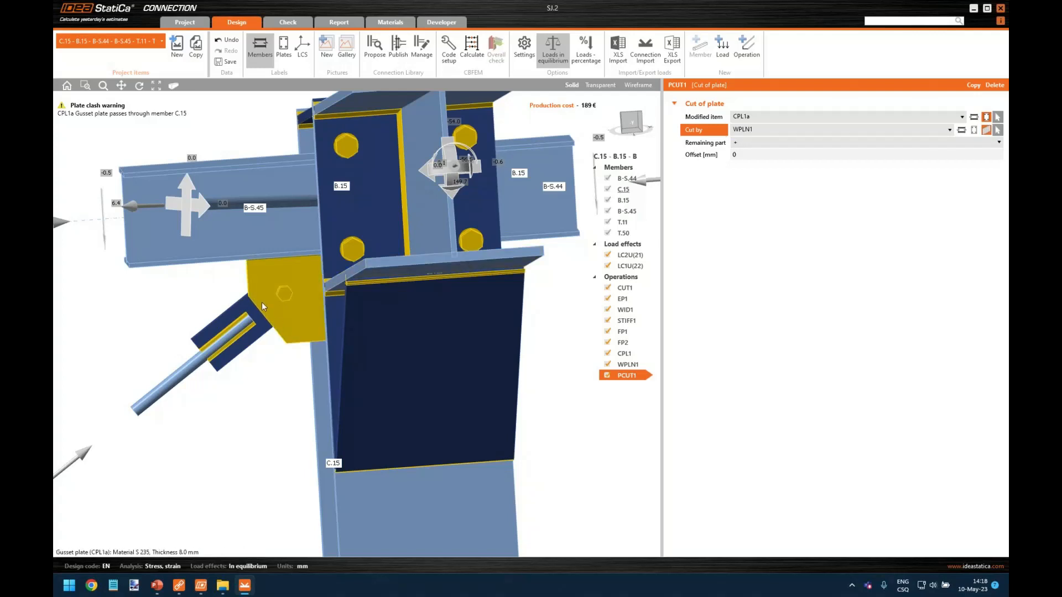
mouse_move(288, 310)
middle_mouse_down()
mouse_move(365, 309)
mouse_move(275, 304)
mouse_move(245, 336)
mouse_move(273, 320)
middle_mouse_up()
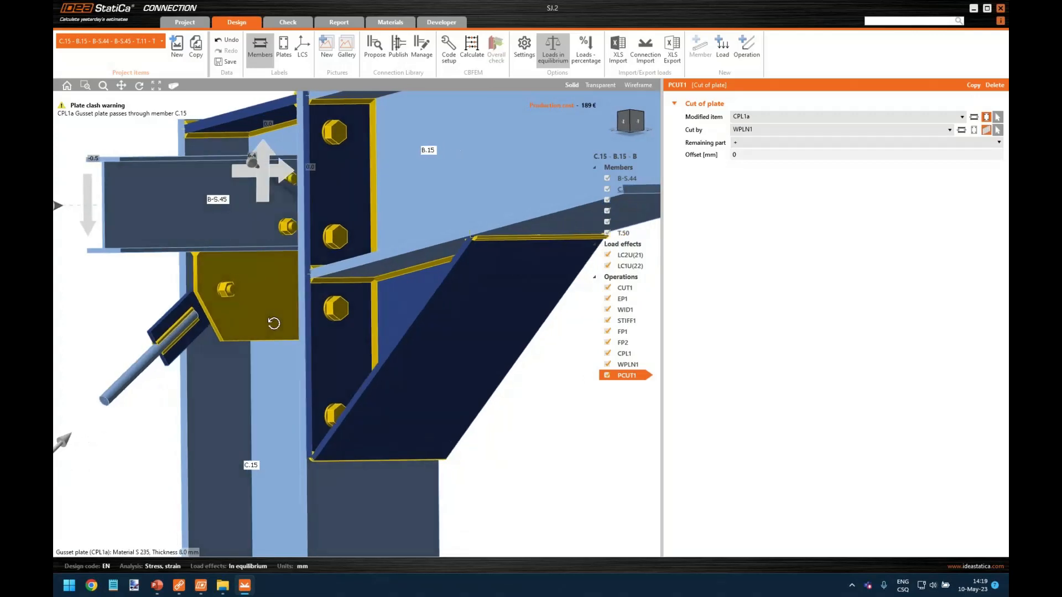
Copy the working plane WPLN1 and give the copy X 0 mm, Z -50 mm and a Y rotation of 90°.
left_click(627, 364)
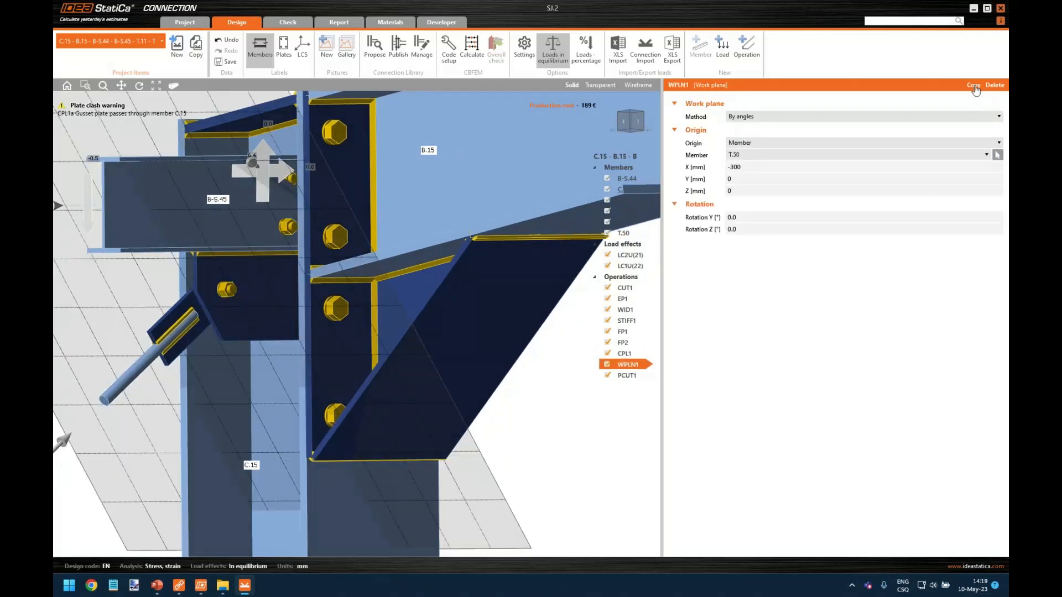
left_click(976, 88)
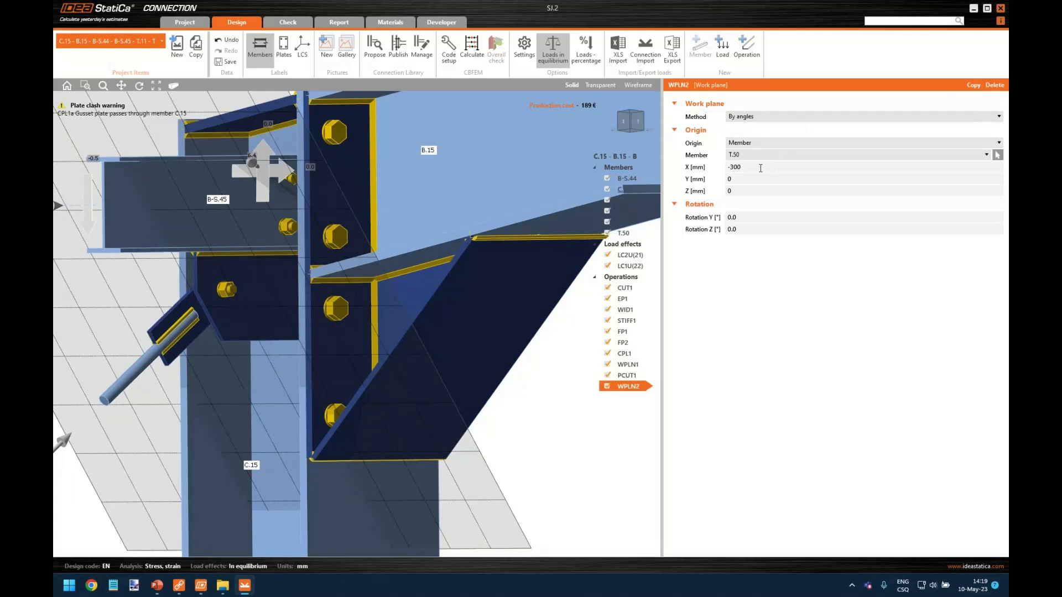
left_click(740, 167)
type("0")
left_click(743, 182)
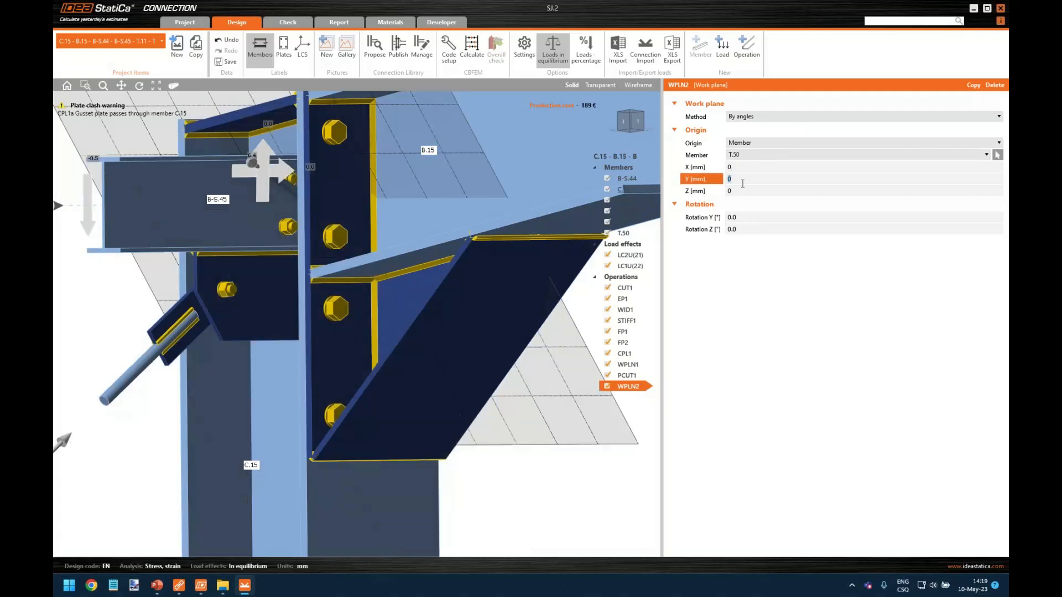
left_click(745, 191)
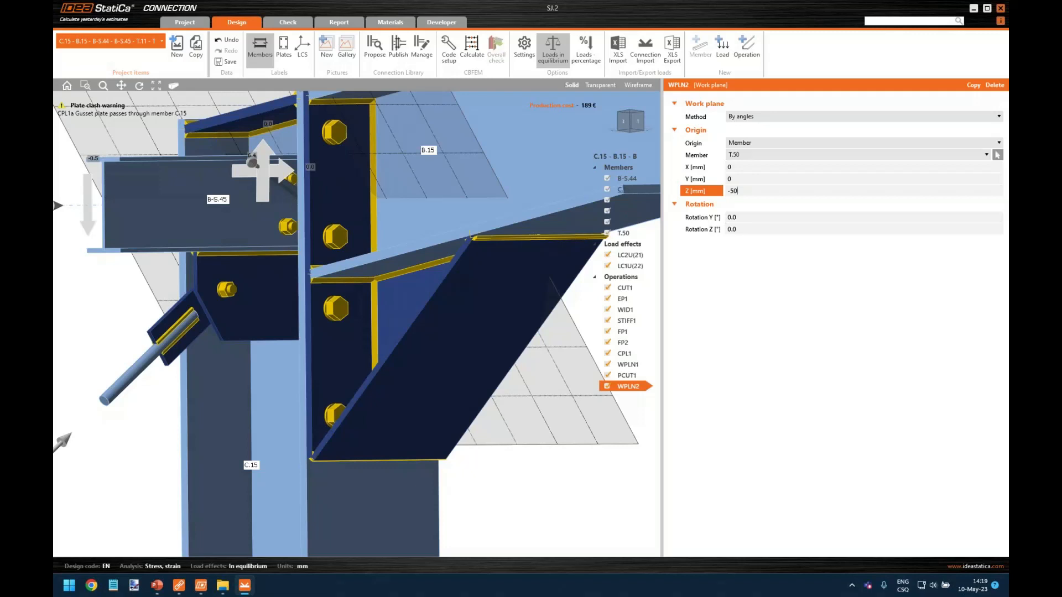
key("Tab")
type("9")
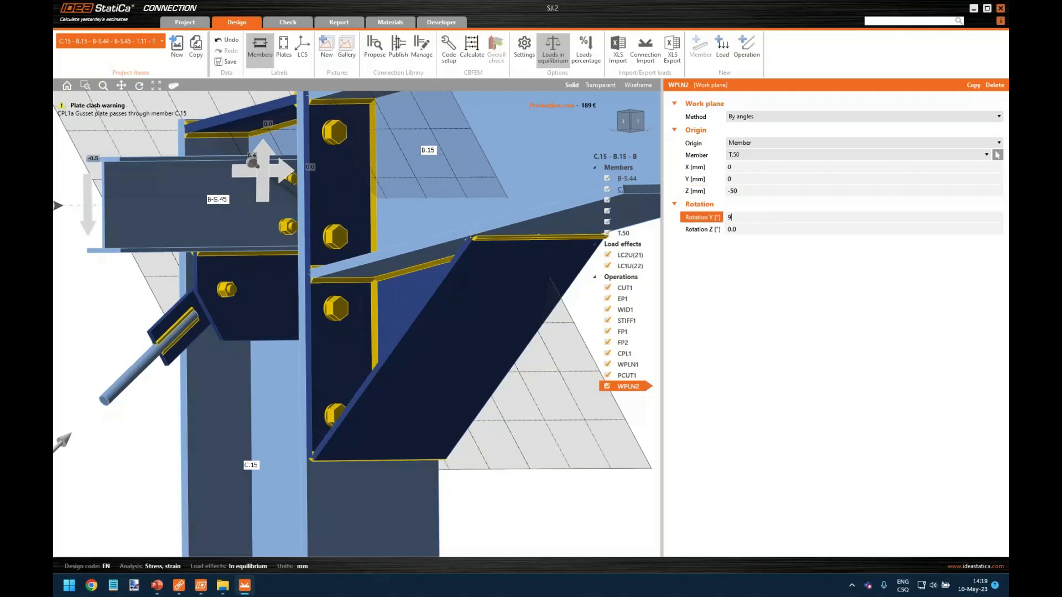
key("Tab")
mouse_move(357, 318)
middle_mouse_down()
mouse_move(294, 317)
mouse_move(354, 310)
middle_mouse_up()
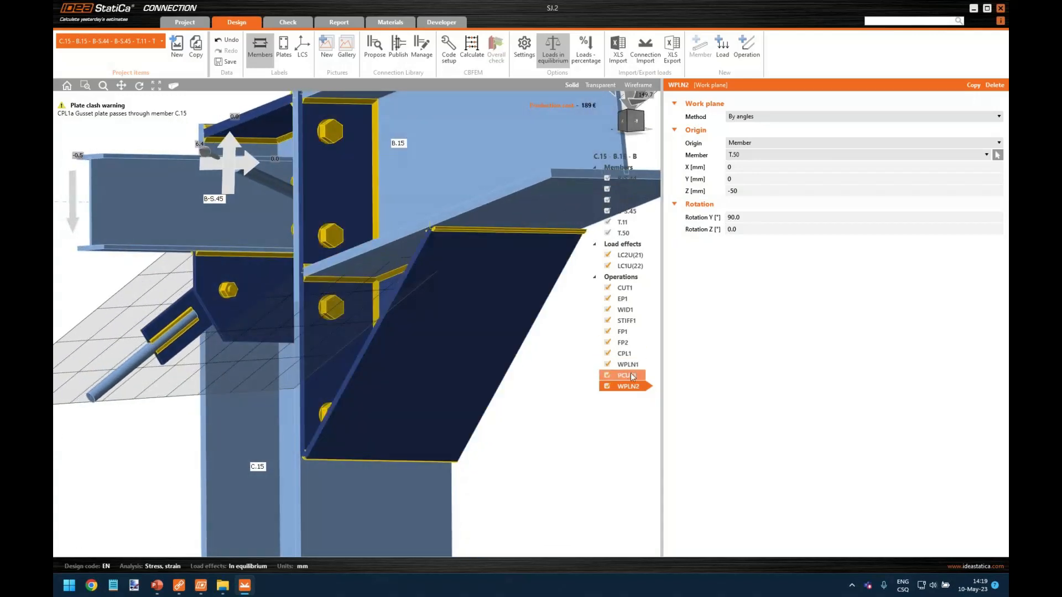
Copy the gusset plate cut and set the copy to cut by the second working plane, WPLN2.
left_click(633, 377)
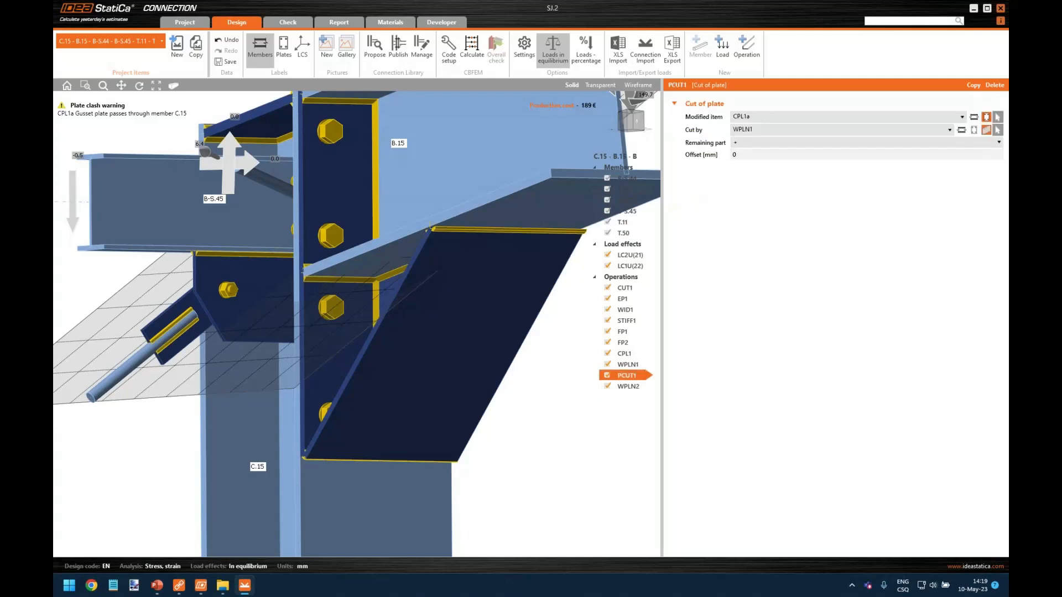
left_click(976, 86)
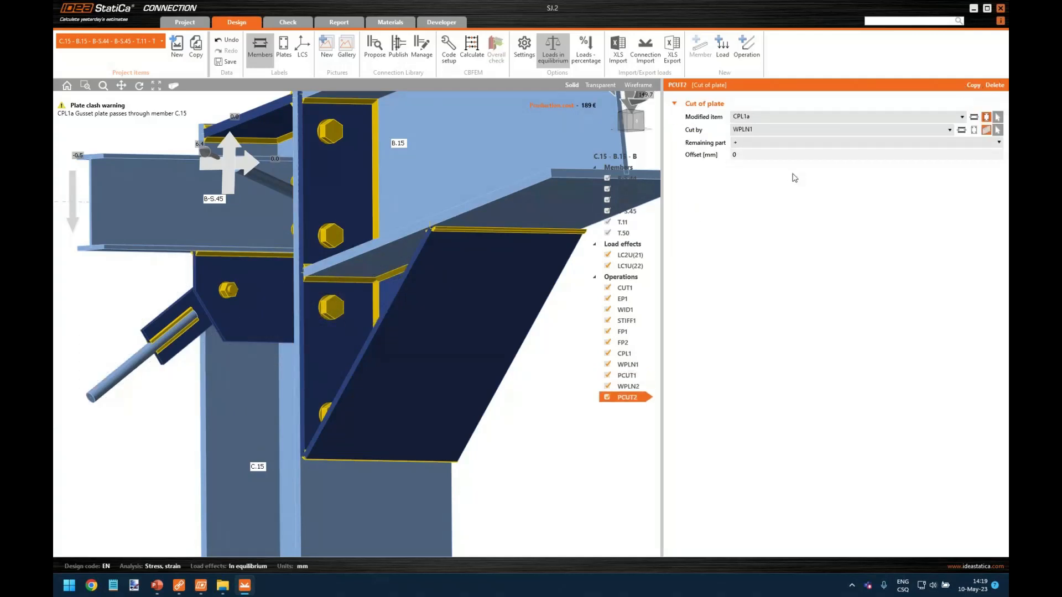
left_click(815, 130)
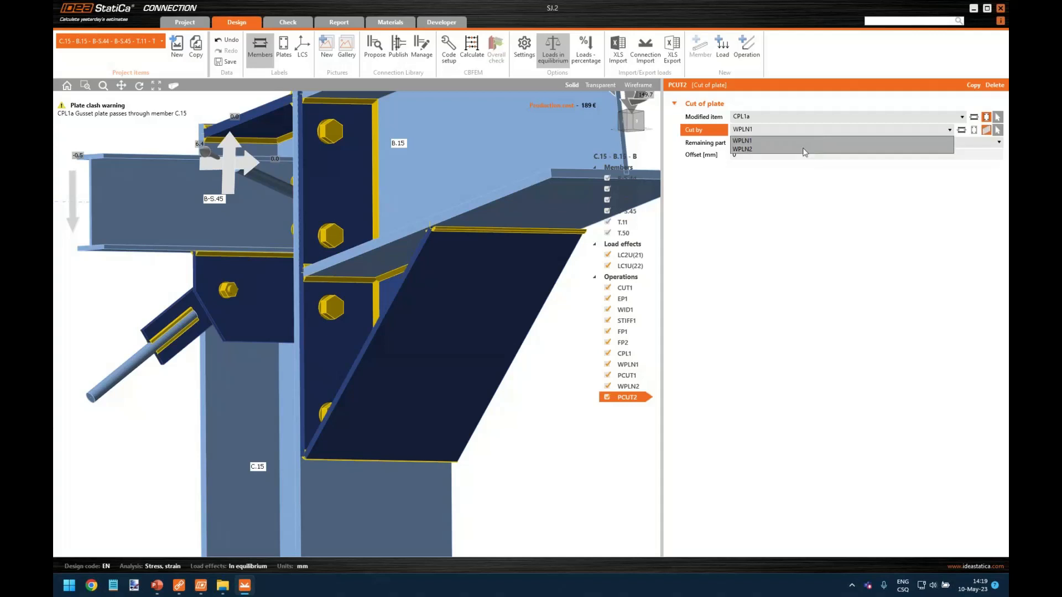
left_click(804, 149)
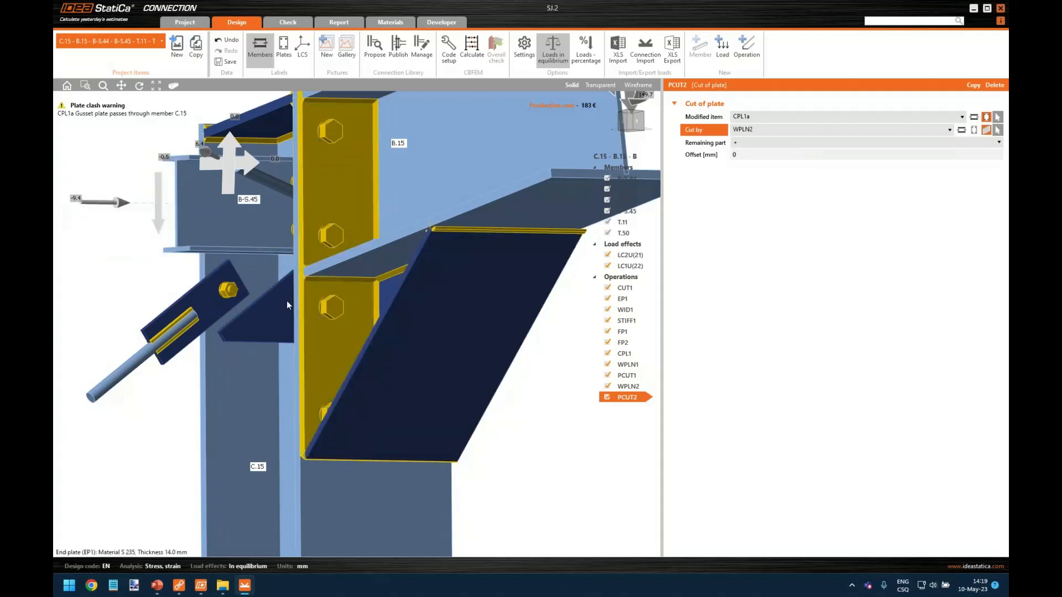
Switch the second plate cut's remaining part to the negative side and inspect the gusset plate.
right_click_drag(287, 301, 263, 304)
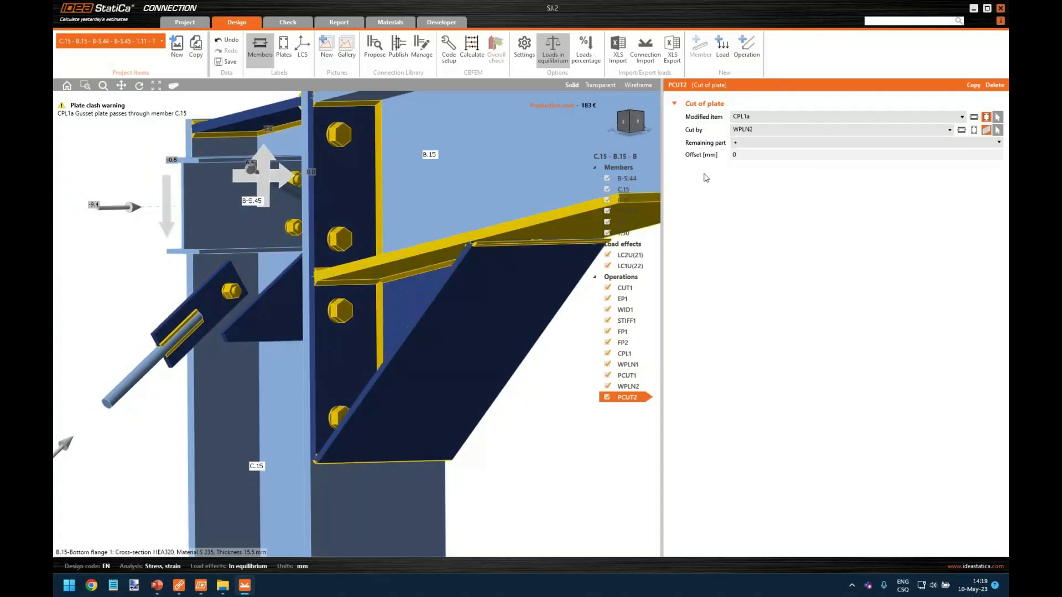
left_click(750, 143)
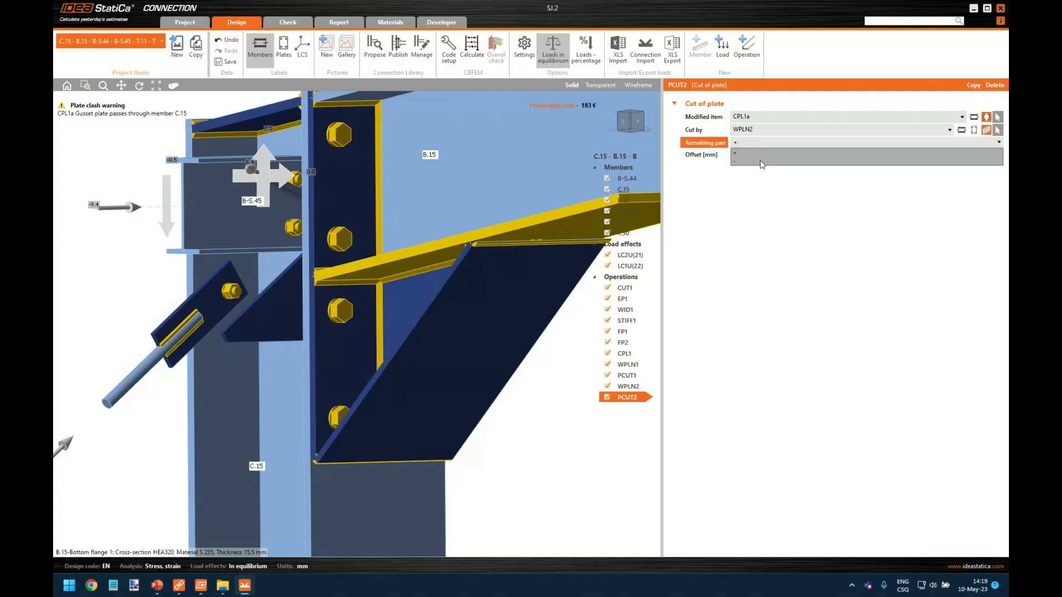
left_click(761, 162)
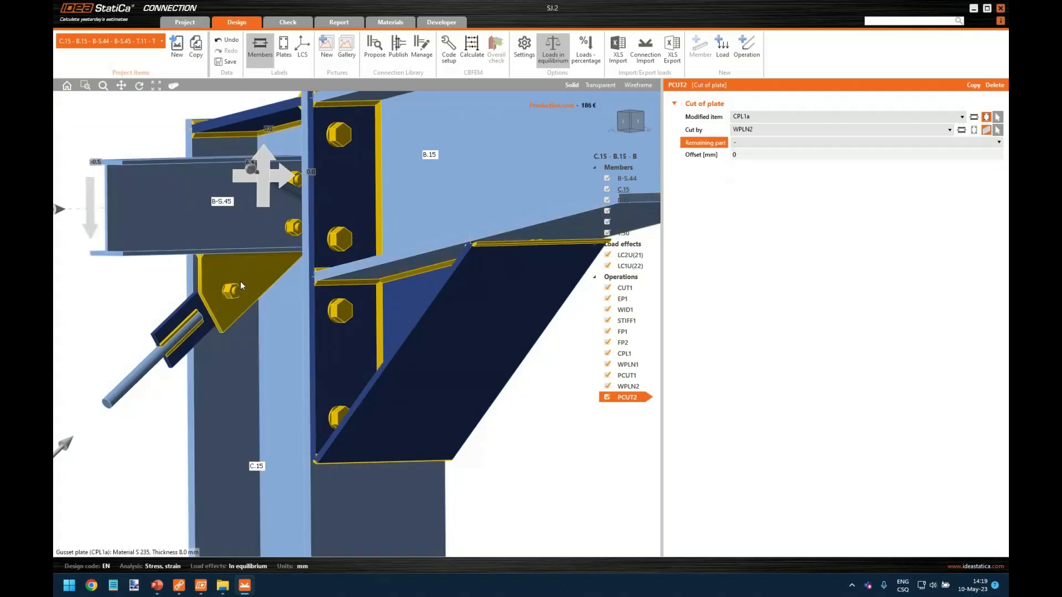
middle_click_drag(240, 286, 215, 283)
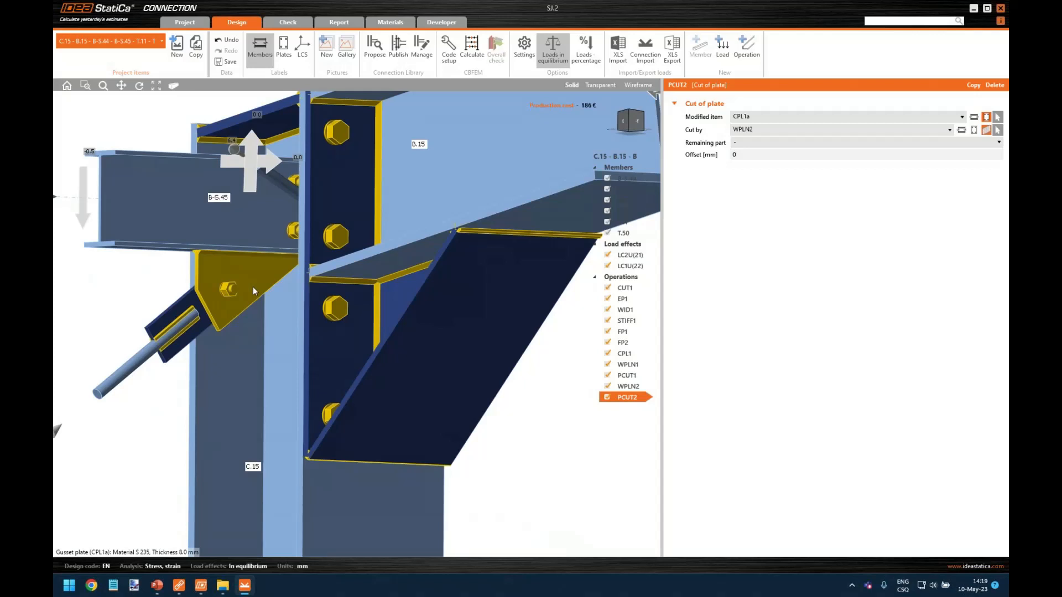
middle_click_drag(253, 290, 354, 291)
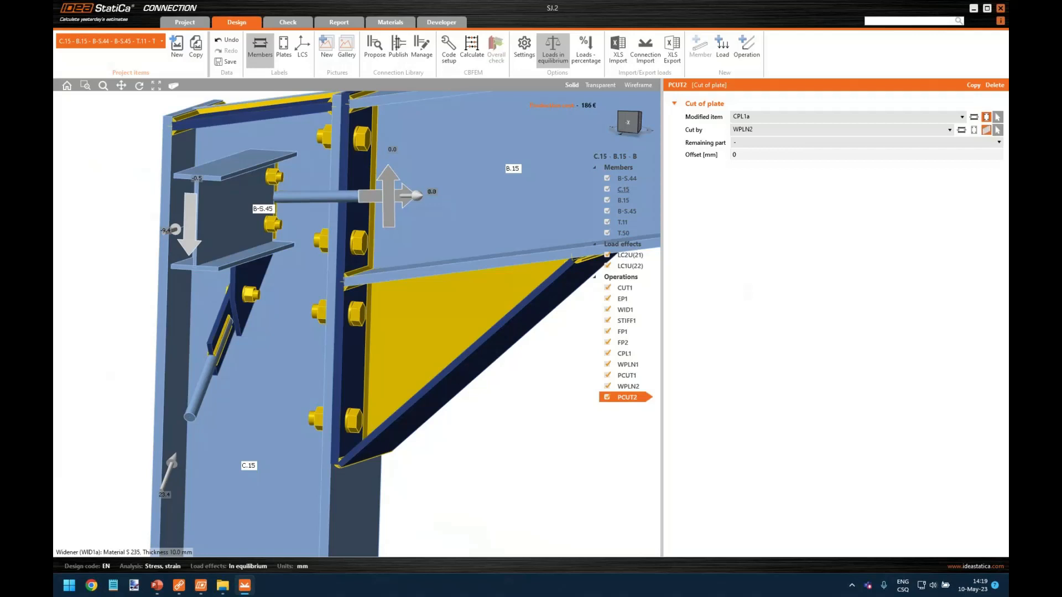
Copy the T.50 connecting plate operation and assign the copy to member T.11.
left_click(244, 276)
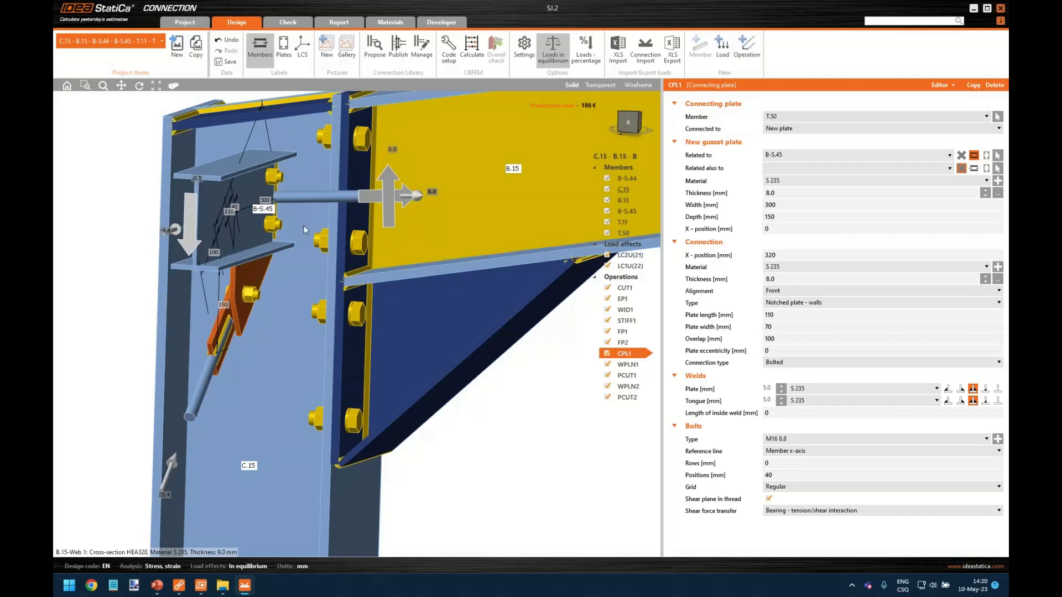
left_click(974, 85)
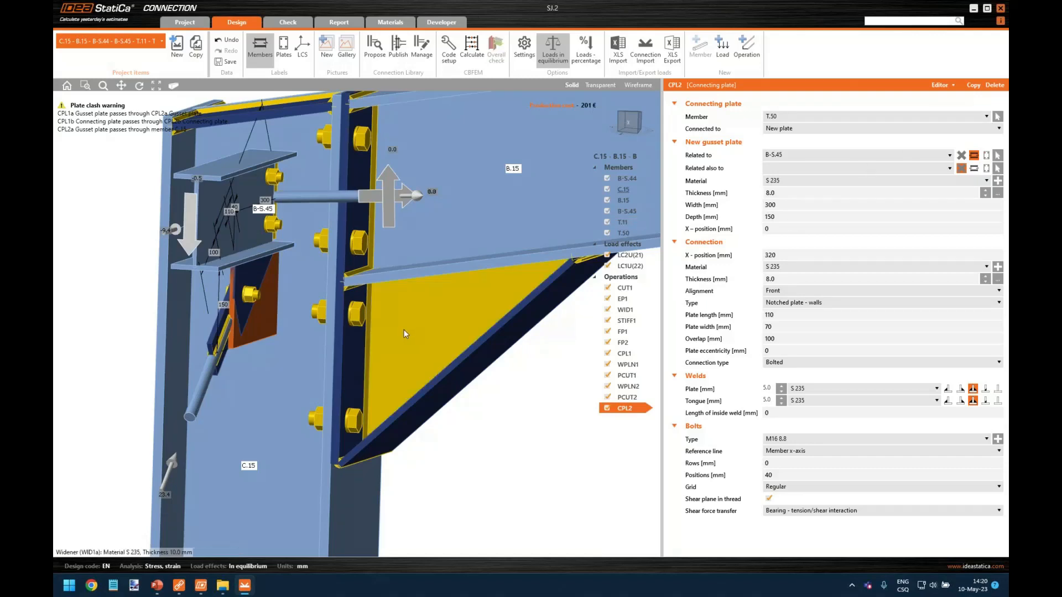
middle_click_drag(404, 331, 442, 401)
left_click(998, 116)
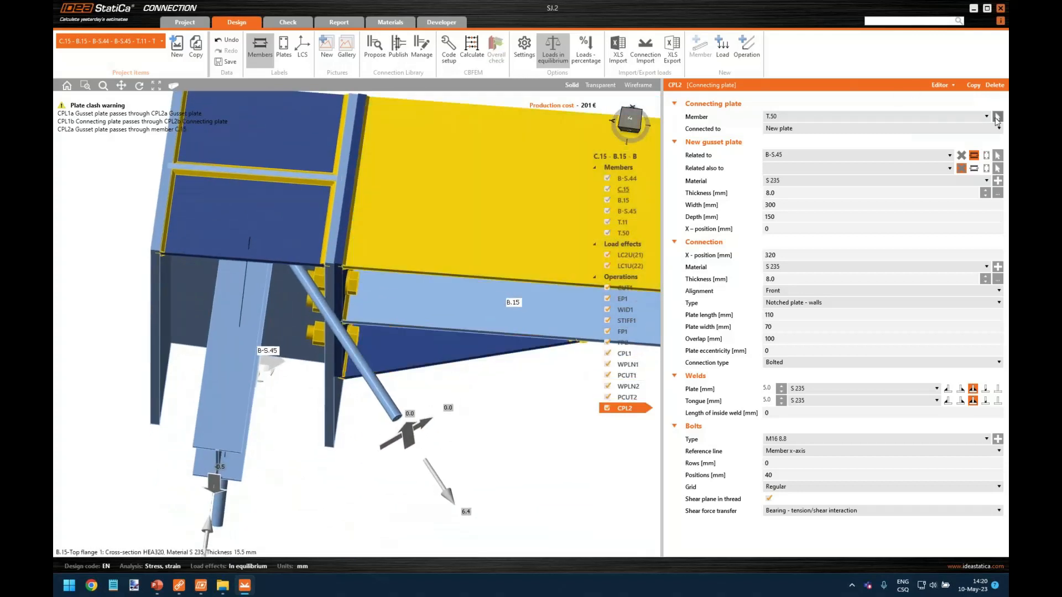
left_click(392, 408)
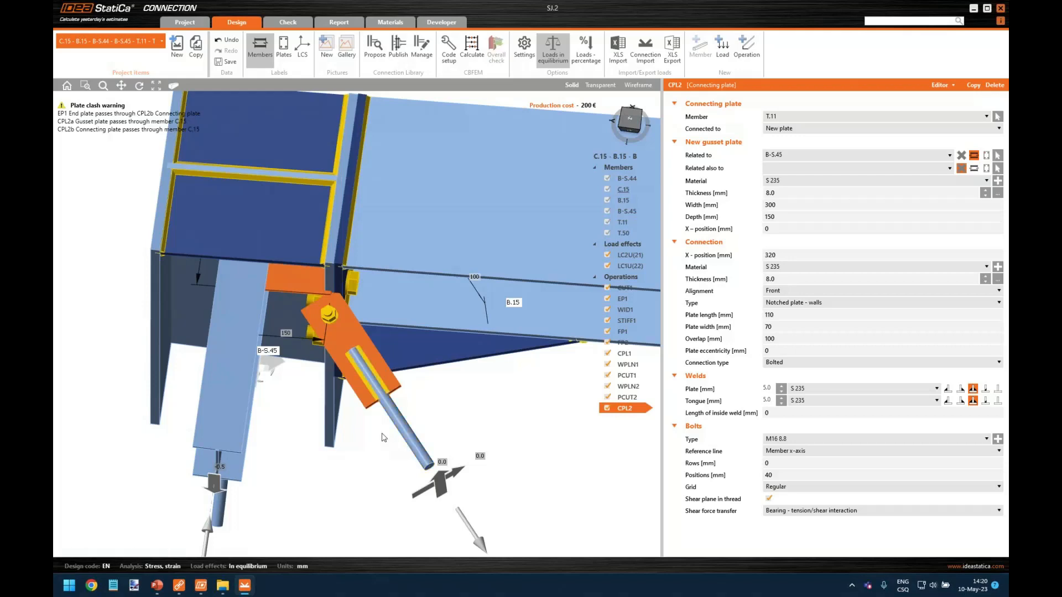
middle_click_drag(383, 433, 324, 304)
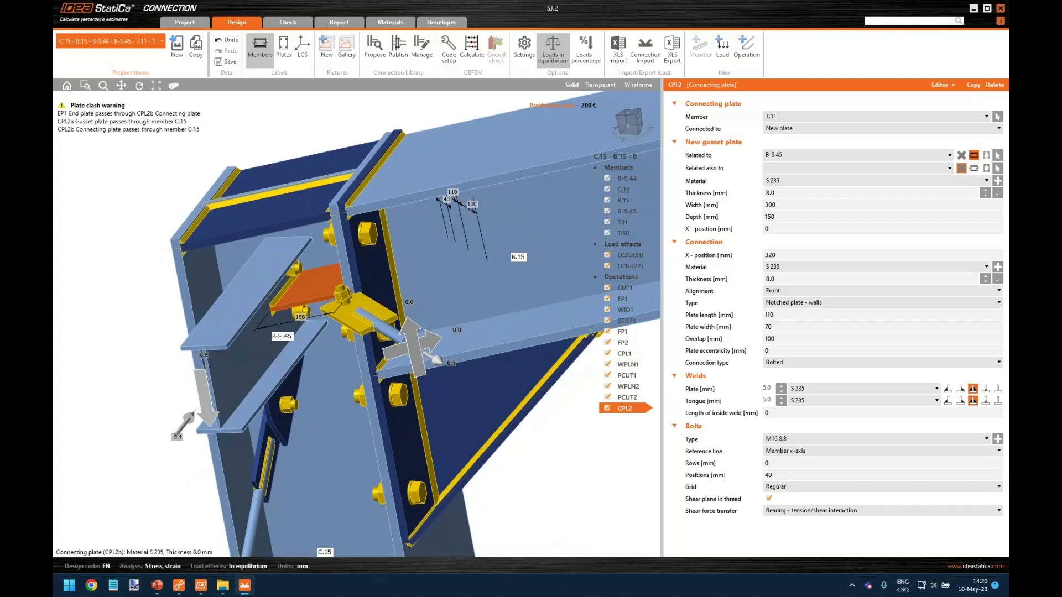
Set the depth of the T.11 gusset plate to 120 mm.
left_click(792, 216)
key("BackSpace")
key("BackSpace")
type("20")
key("Tab")
scroll(343, 284, "up", 6)
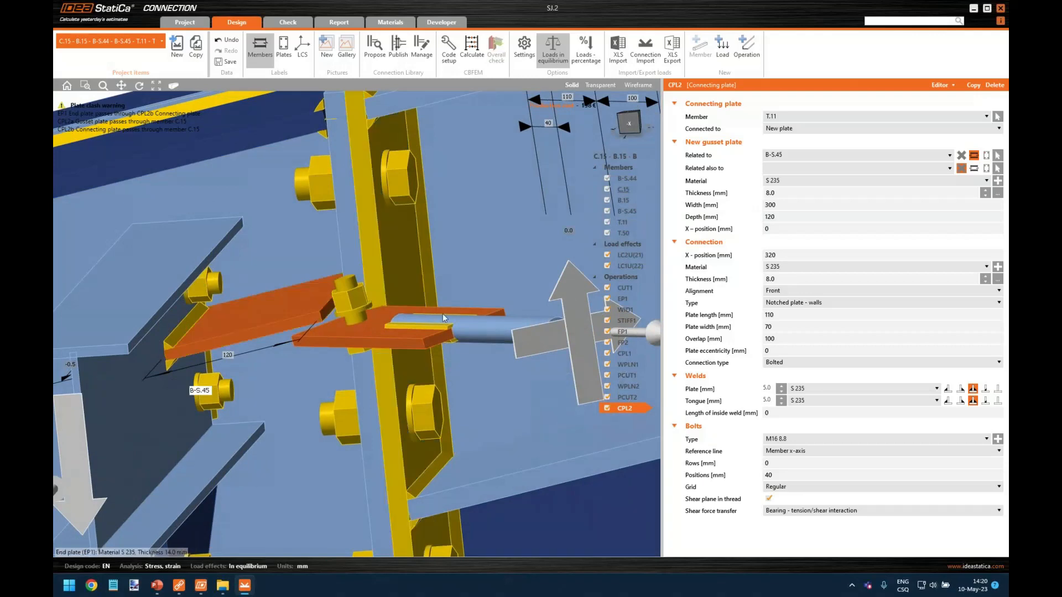
Set the connection X-position of the T.11 connecting plate to 120 mm and inspect the joint.
double_click(793, 255)
type("120")
key("Return")
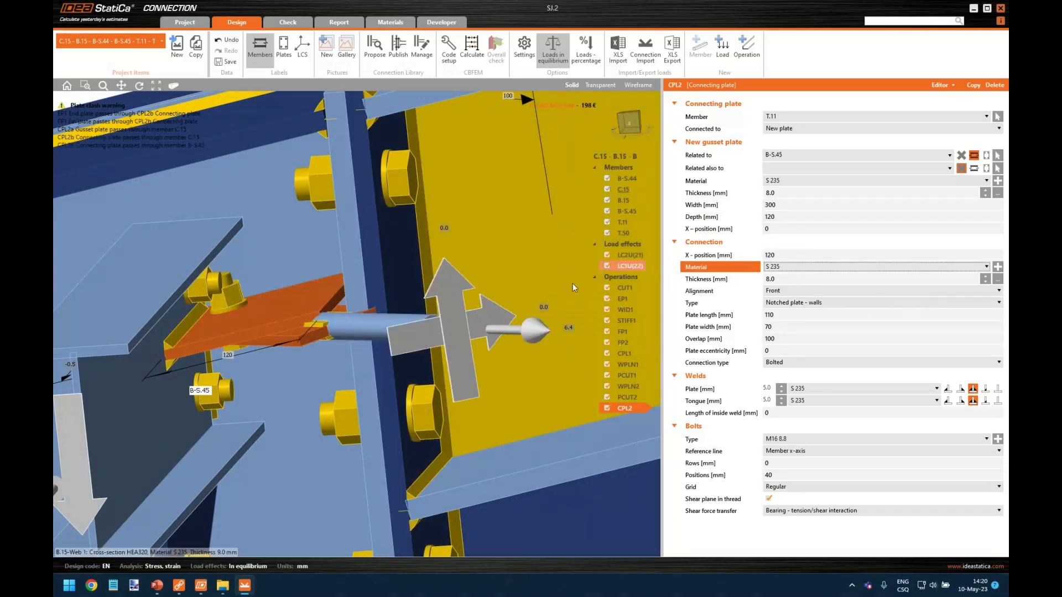
middle_click_drag(310, 328, 275, 301)
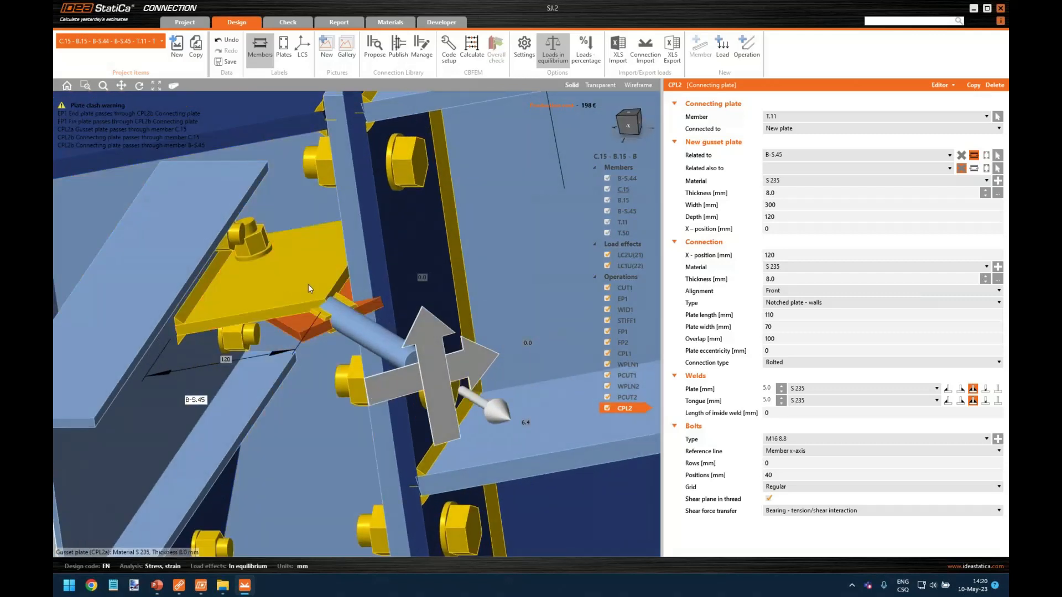
Set the T.11 connecting plate's length to 60 mm and its overlap to 50 mm.
double_click(764, 314)
type("60")
key("Tab")
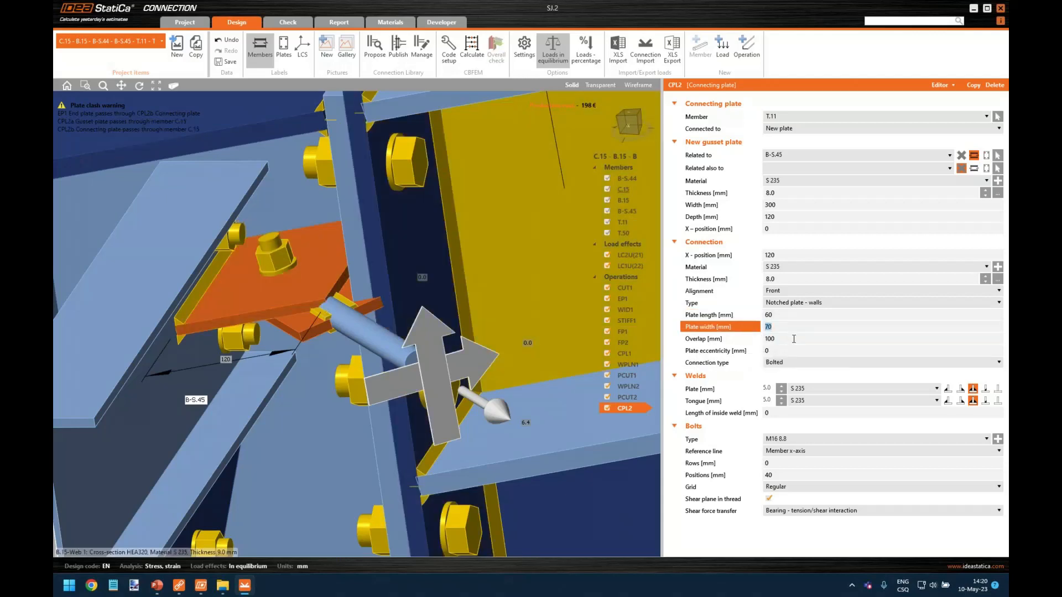
key("Tab")
type("50")
key("Tab")
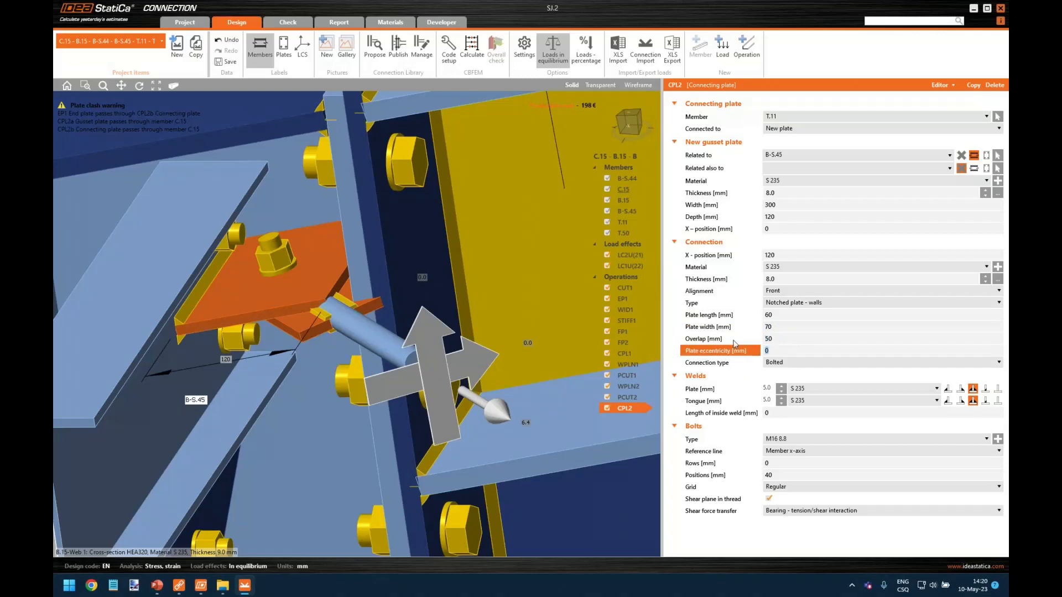
Add a plate cut that trims the T.11 gusset plate CPL2a by column C.15.
mouse_move(306, 340)
right_mouse_down()
mouse_move(296, 250)
mouse_move(316, 347)
right_mouse_up()
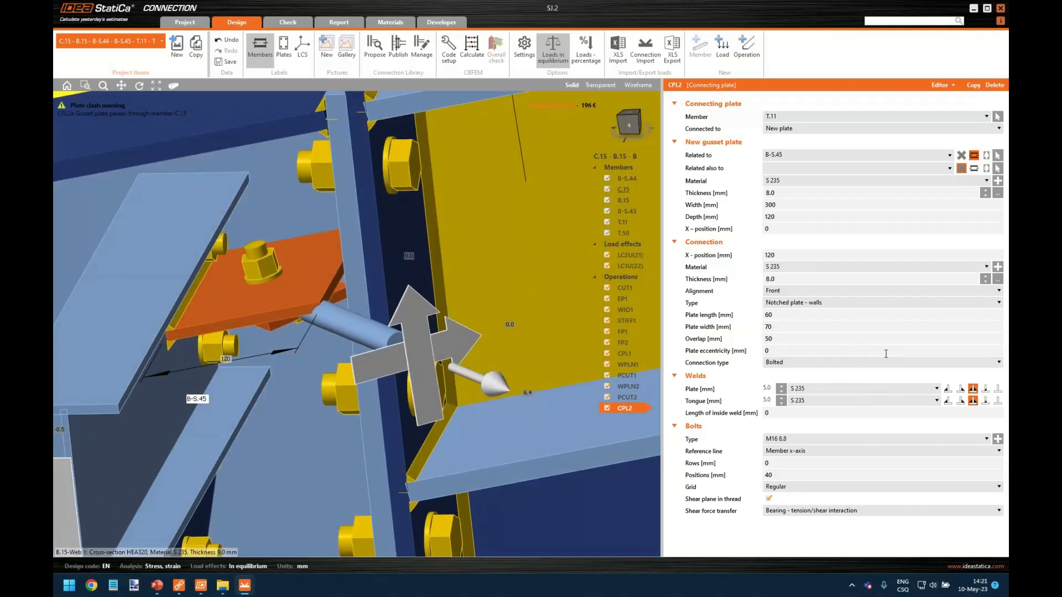
right_click_drag(400, 384, 304, 281)
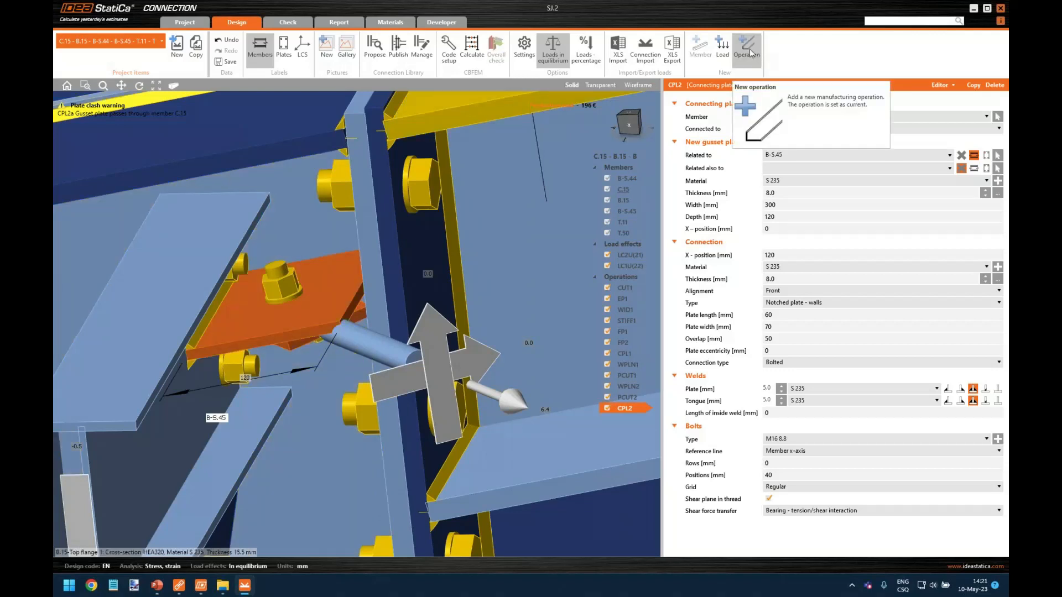
left_click(750, 51)
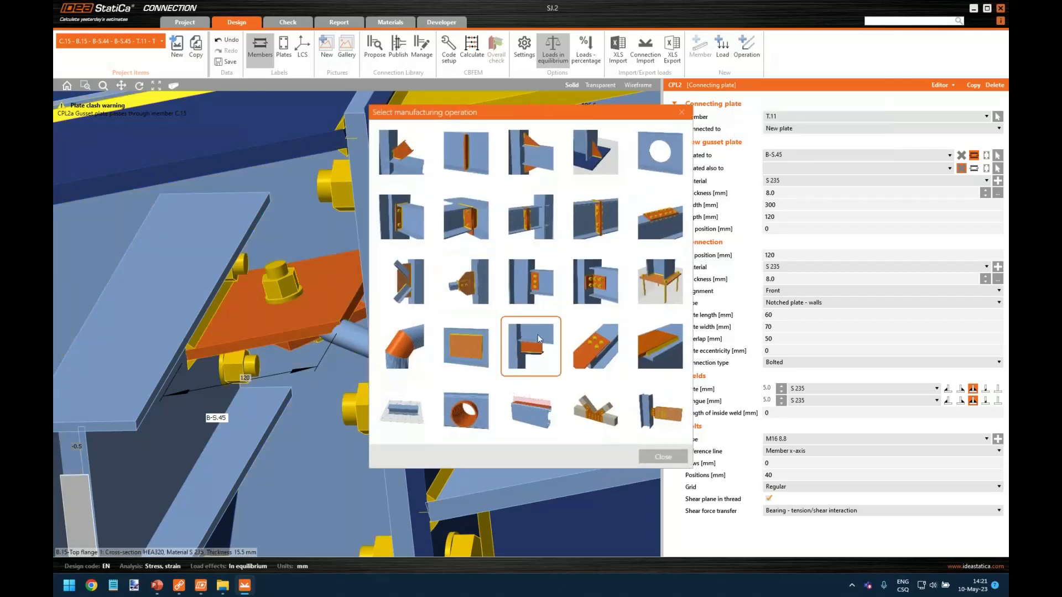
left_click(539, 339)
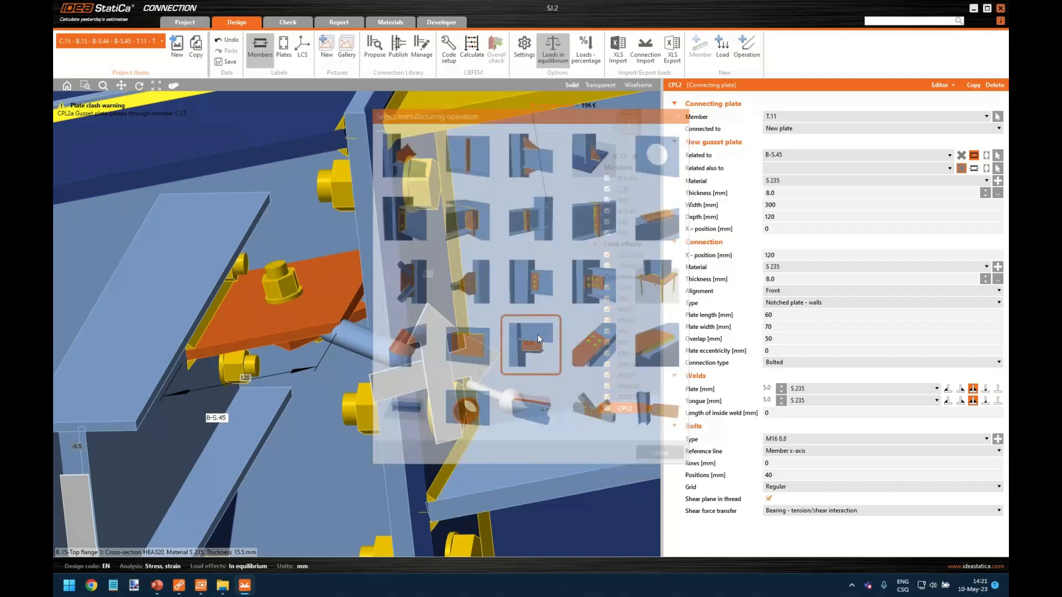
left_click(997, 117)
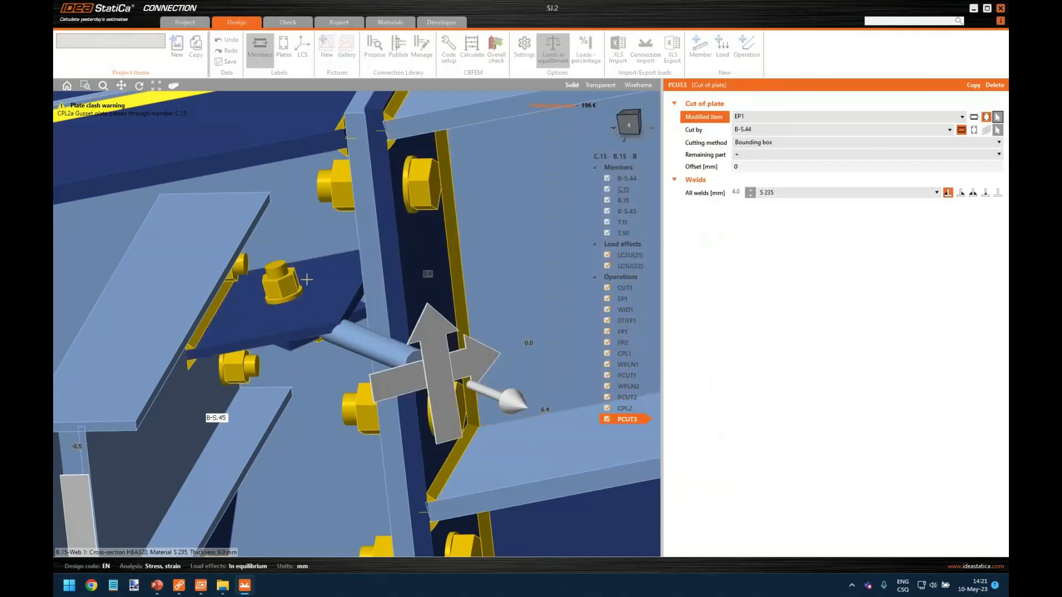
left_click(327, 296)
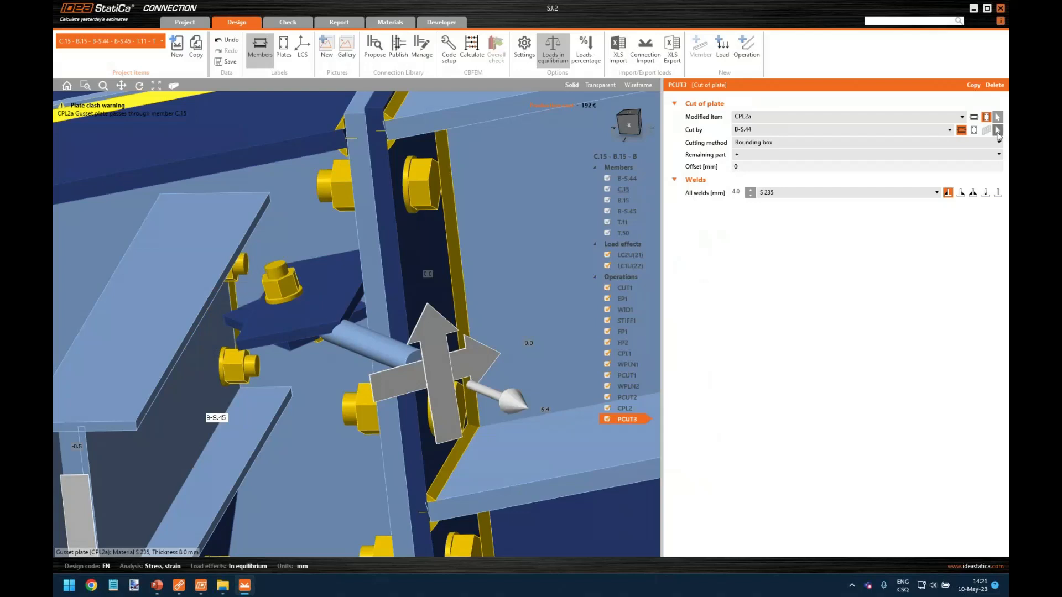
left_click(320, 225)
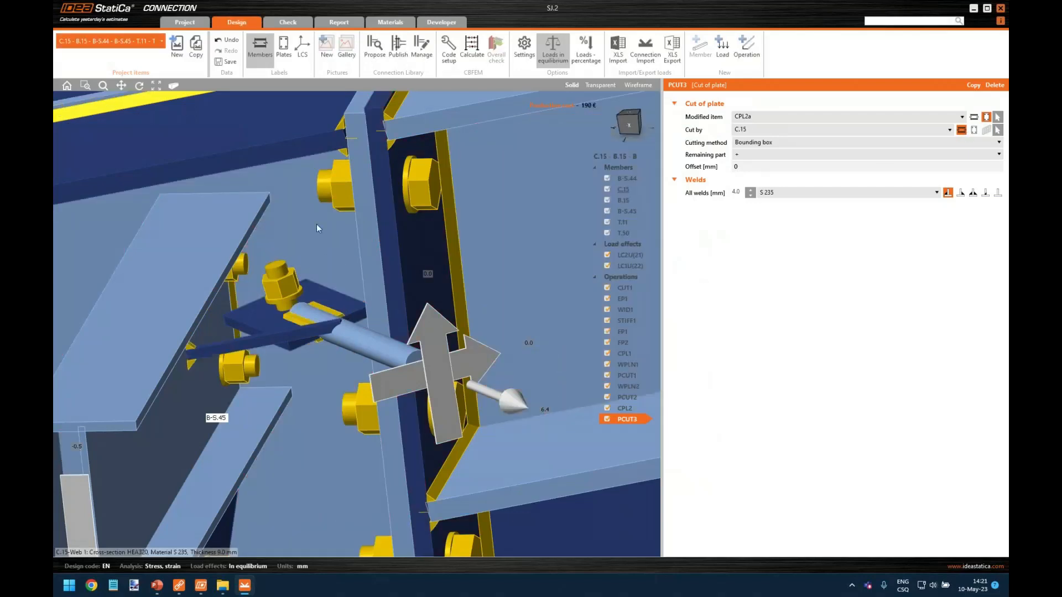
Set the CPL2a cut's cutting method to Surface and its welds to 5 mm double-sided fillets.
left_click(776, 142)
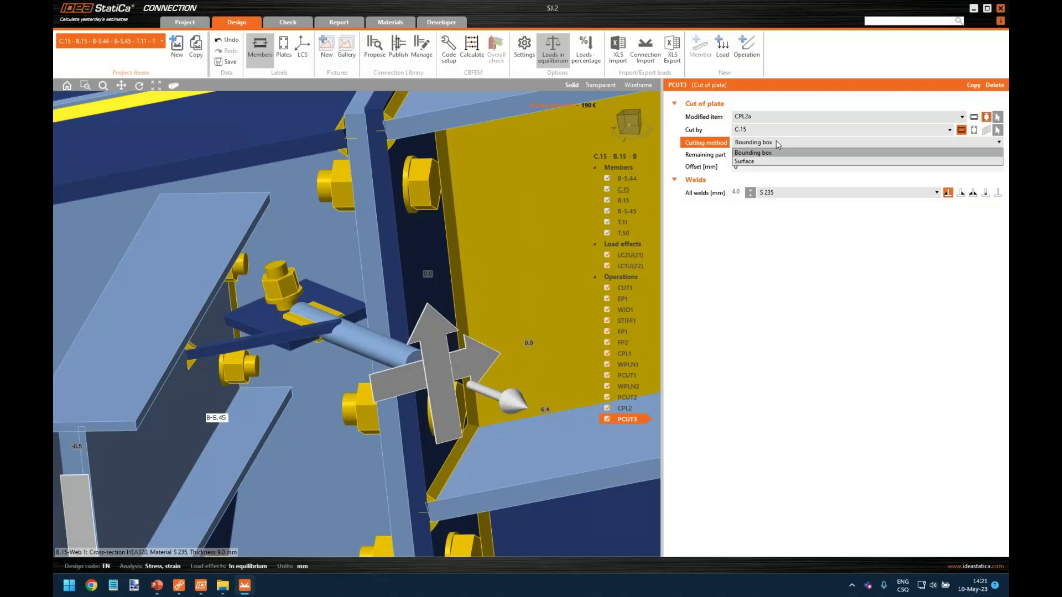
left_click(768, 162)
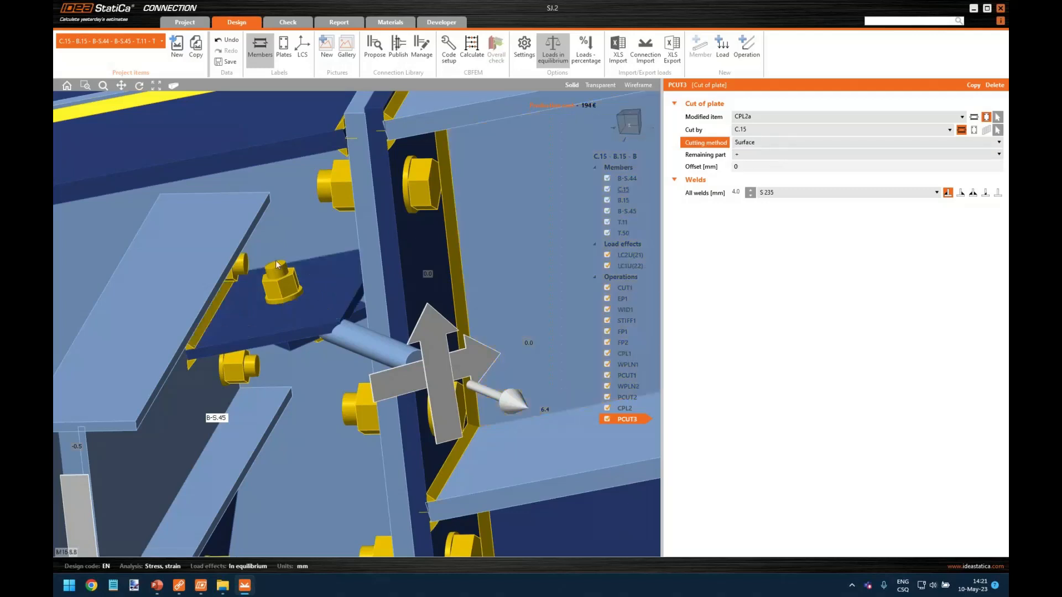
right_click_drag(316, 250, 367, 324)
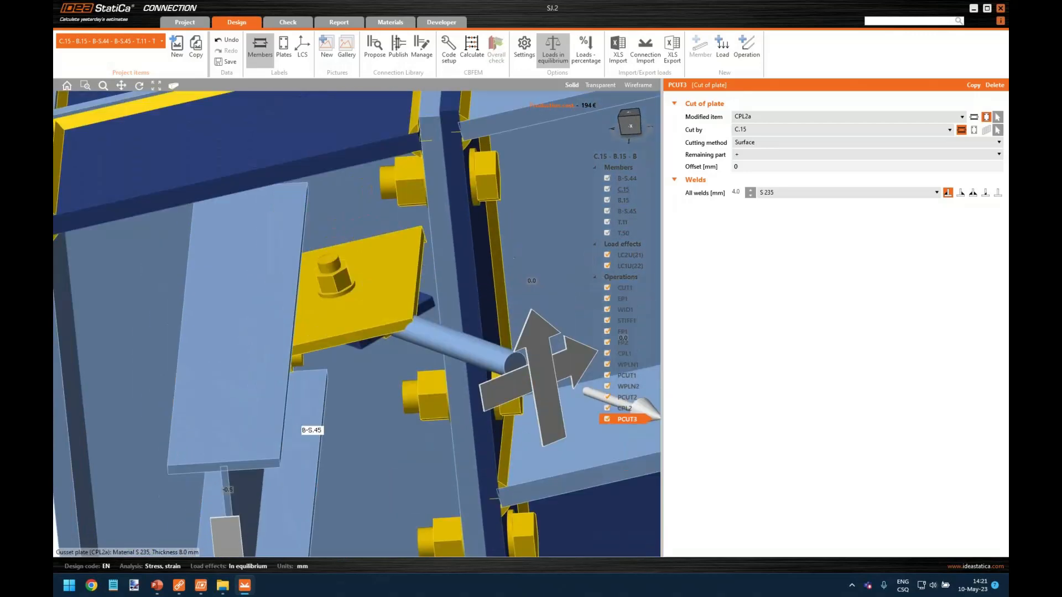
left_click(600, 85)
right_click_drag(469, 200, 363, 153)
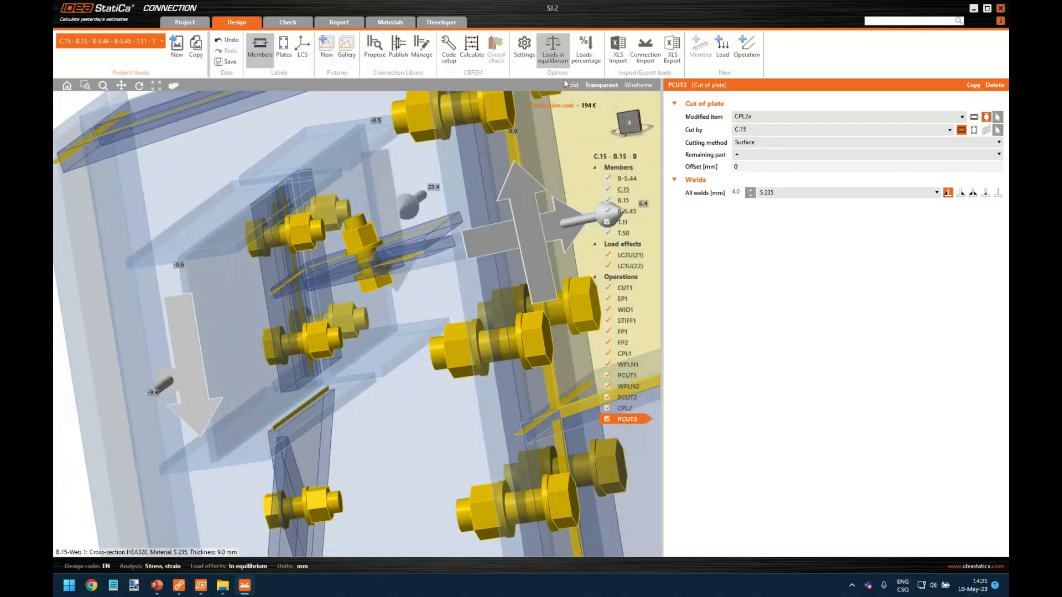
left_click(571, 85)
right_click_drag(415, 287, 440, 231)
left_click(750, 191)
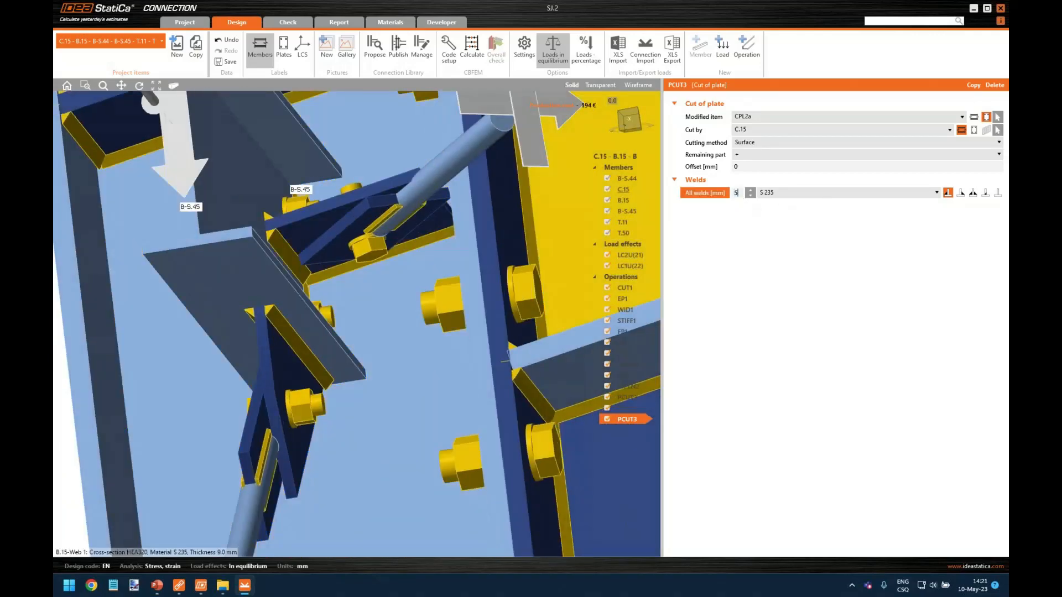
left_click(973, 193)
Add a work plane with its origin on member T.11.
right_click_drag(377, 245, 404, 290)
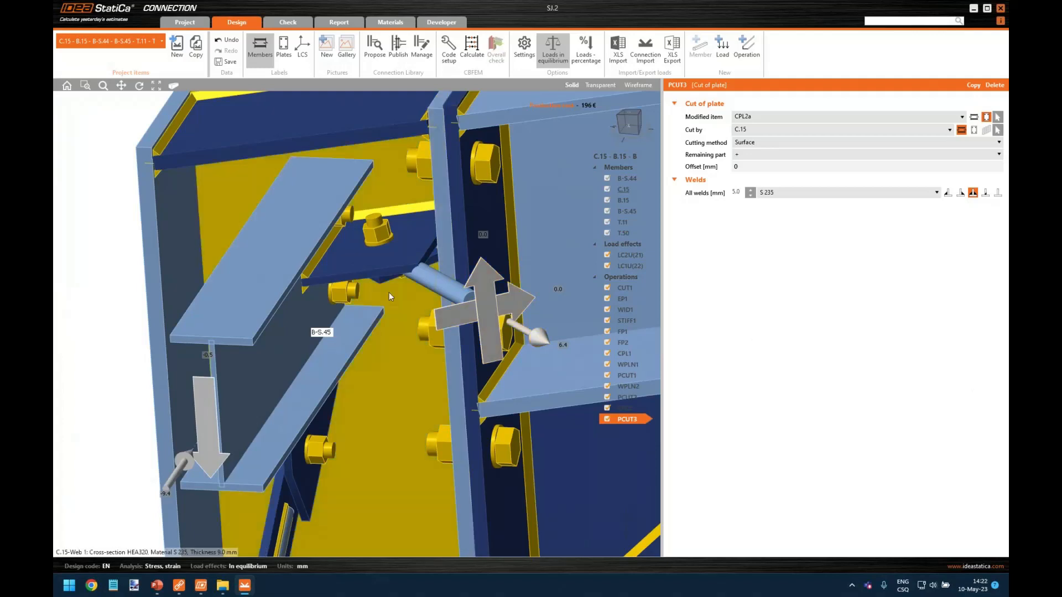
right_click_drag(391, 295, 417, 281)
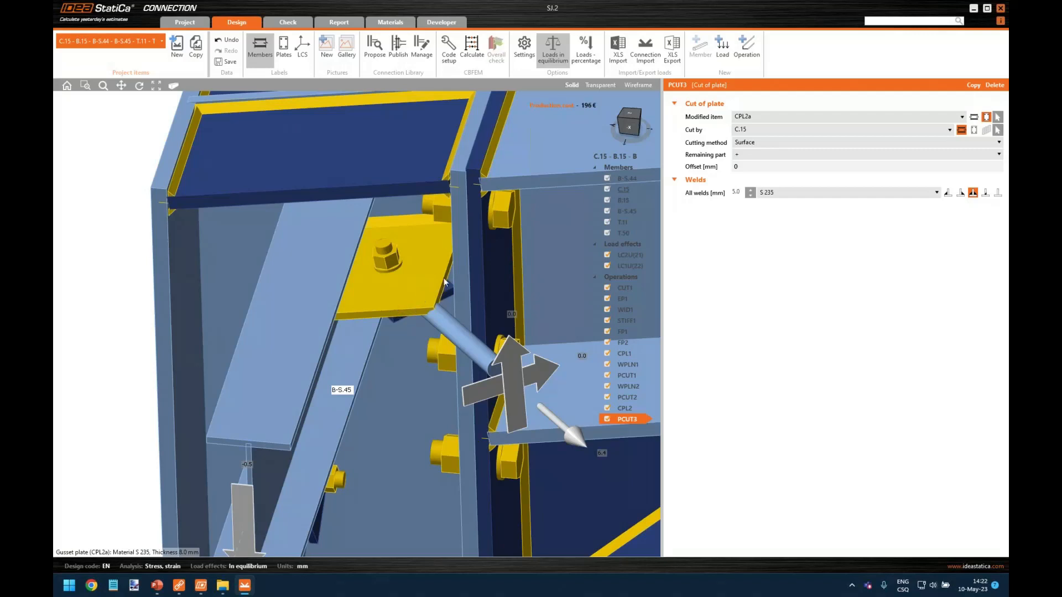
right_click_drag(411, 314, 396, 320)
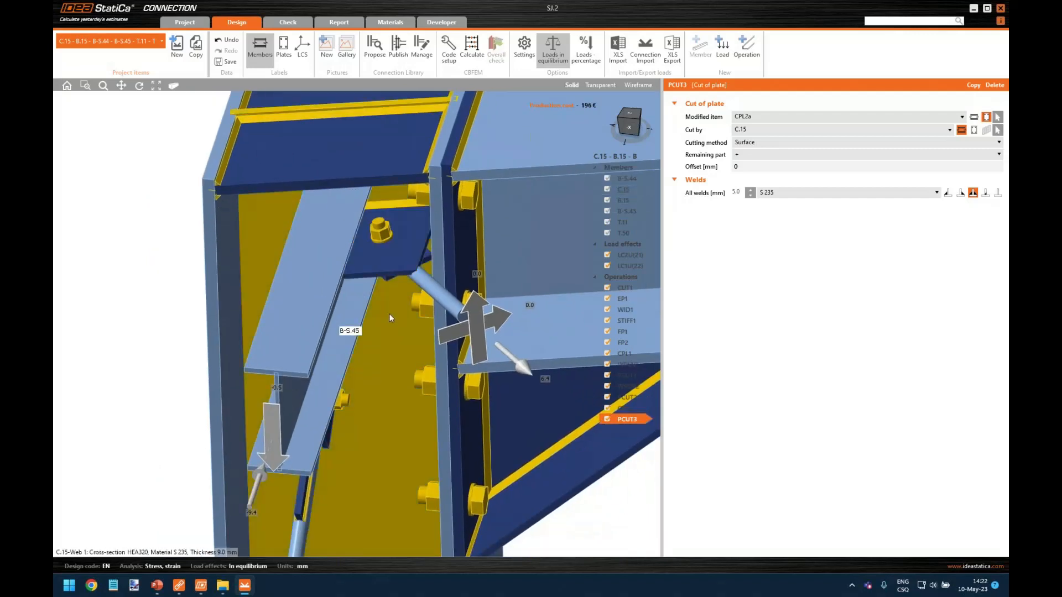
middle_click_drag(594, 405, 542, 395)
scroll(492, 390, "down", 3)
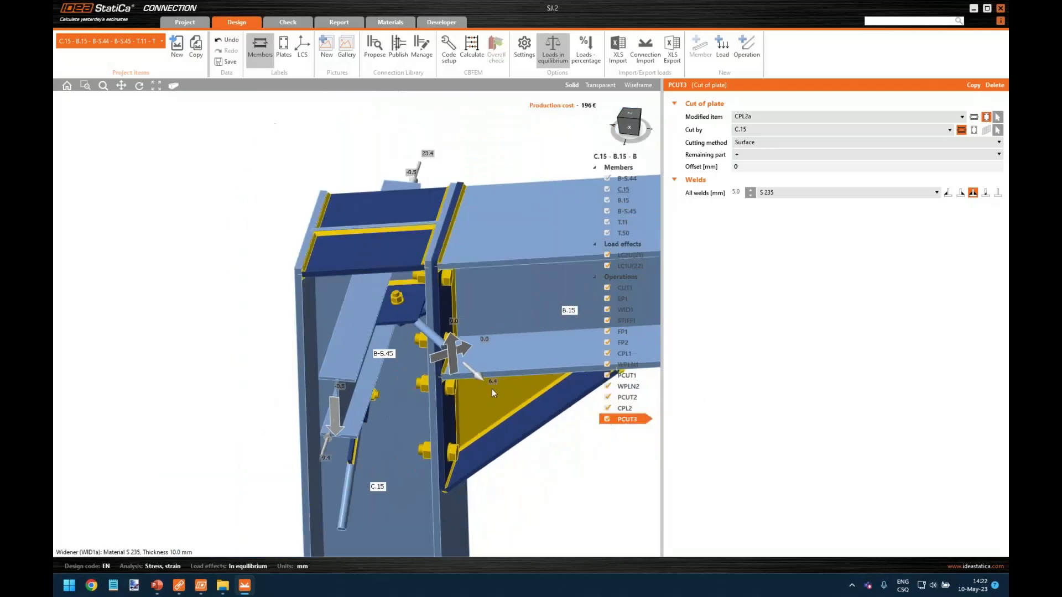
left_click(747, 45)
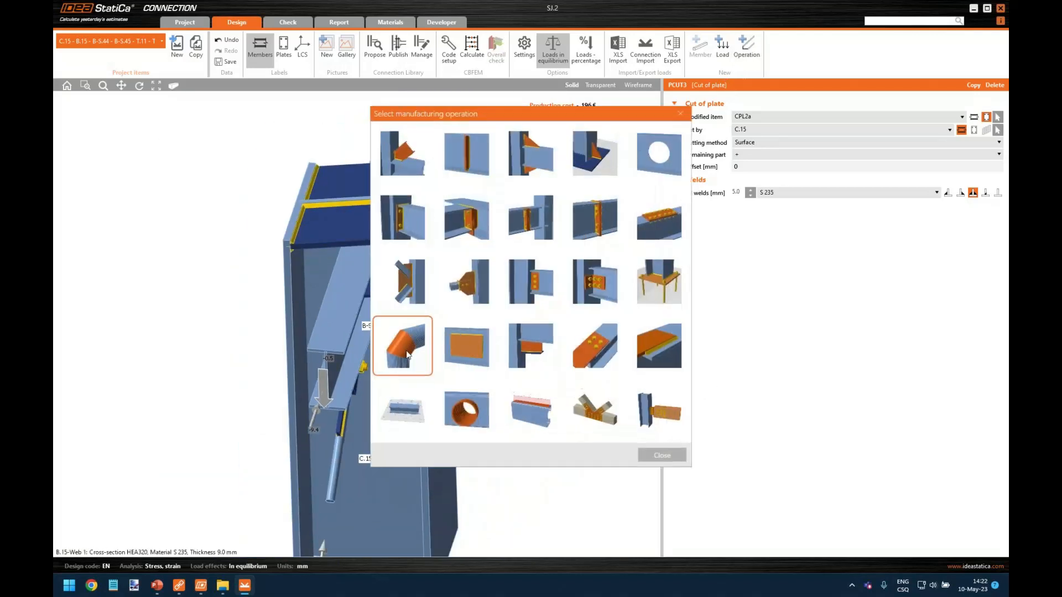
left_click(418, 400)
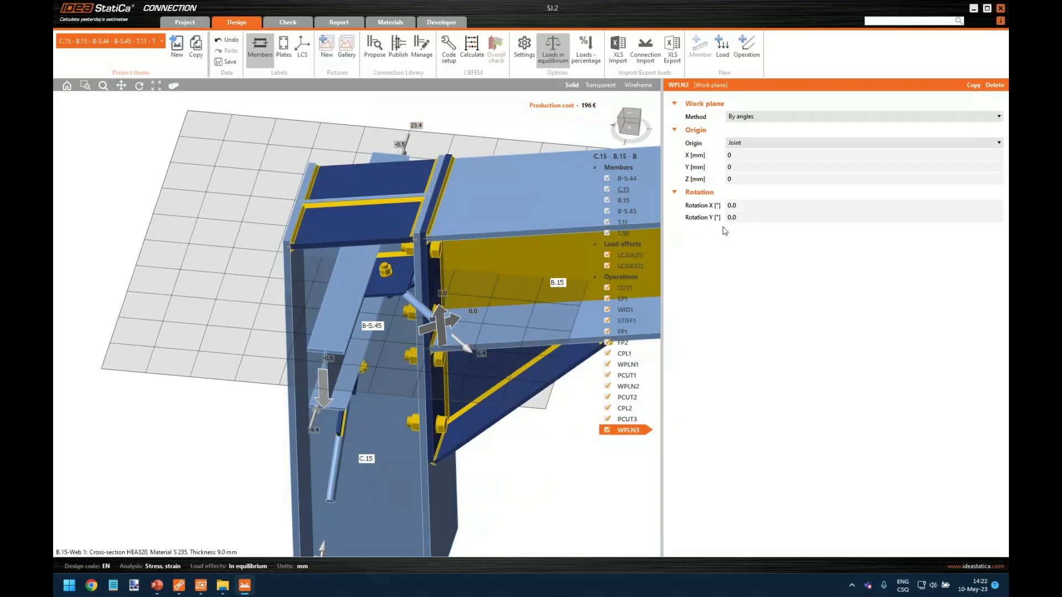
left_click(966, 145)
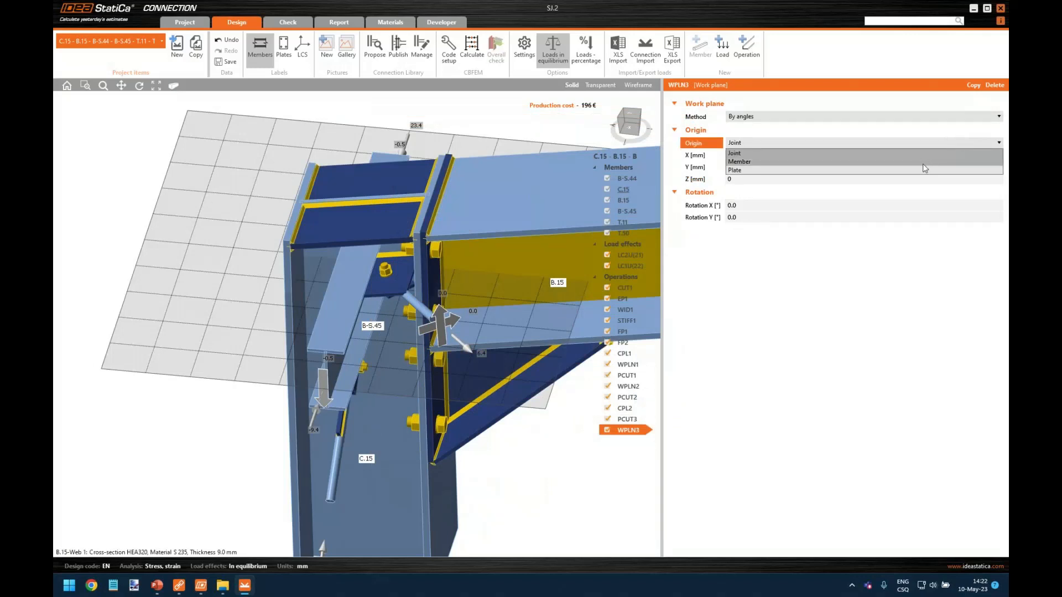
left_click(937, 156)
left_click(938, 156)
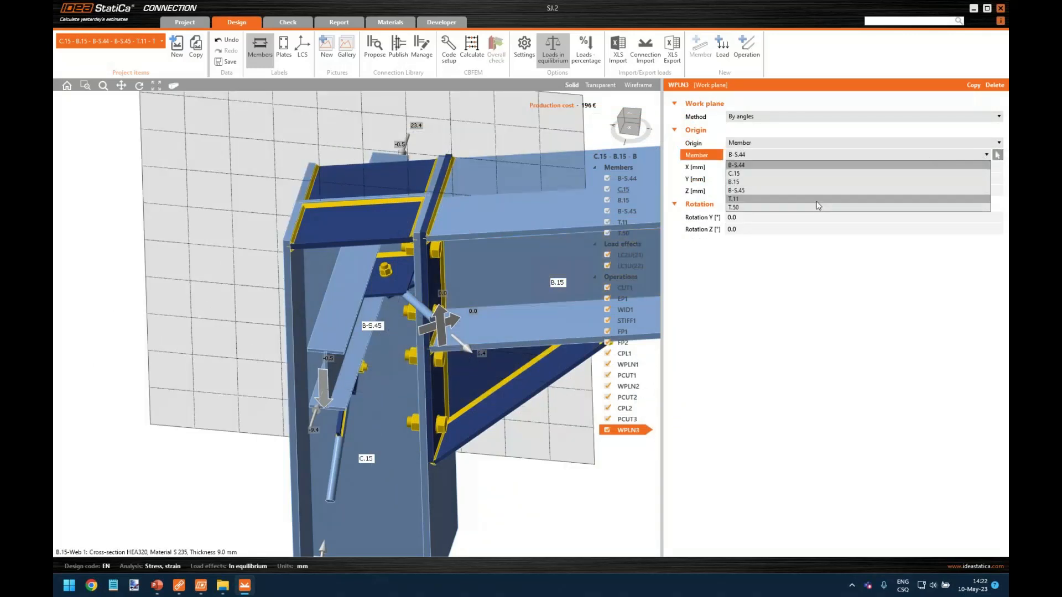
left_click(817, 206)
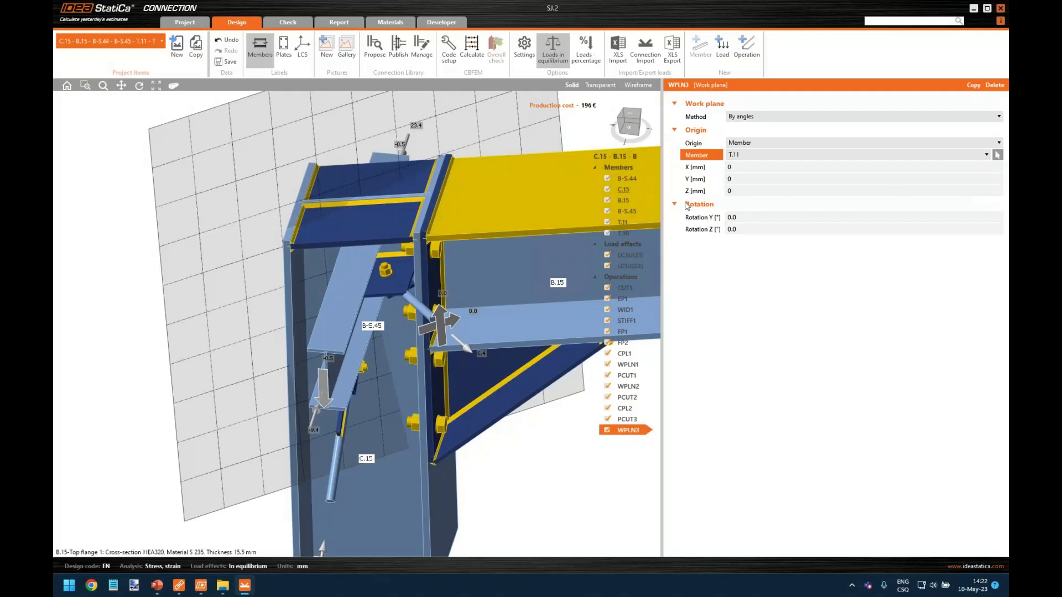
Offset the T.11 work plane's origin to 170 mm in X.
left_click(695, 167)
type("1")
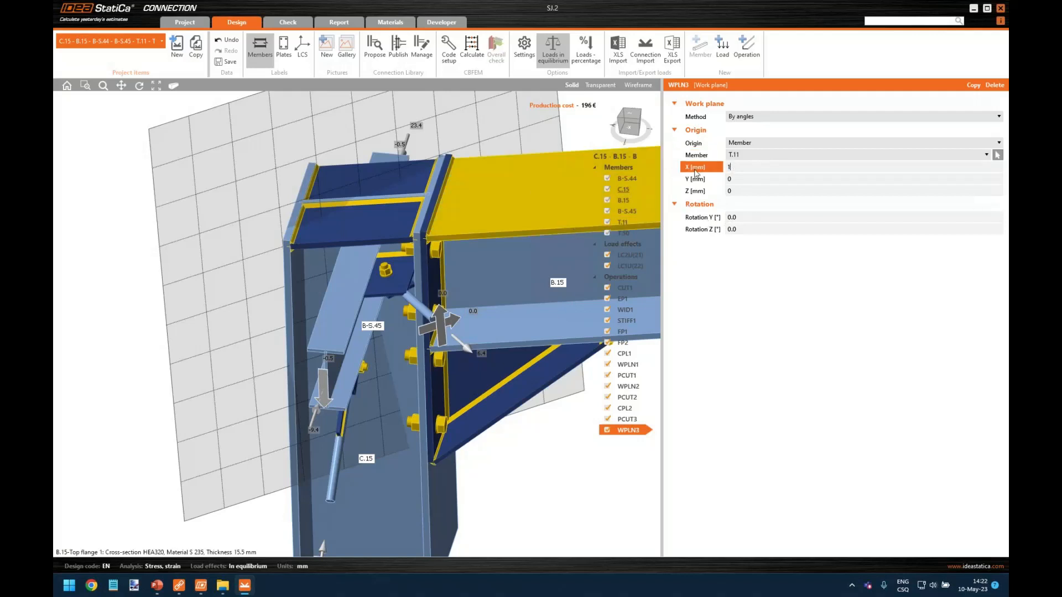
type("4070")
left_click(695, 180)
middle_click_drag(453, 309, 444, 345)
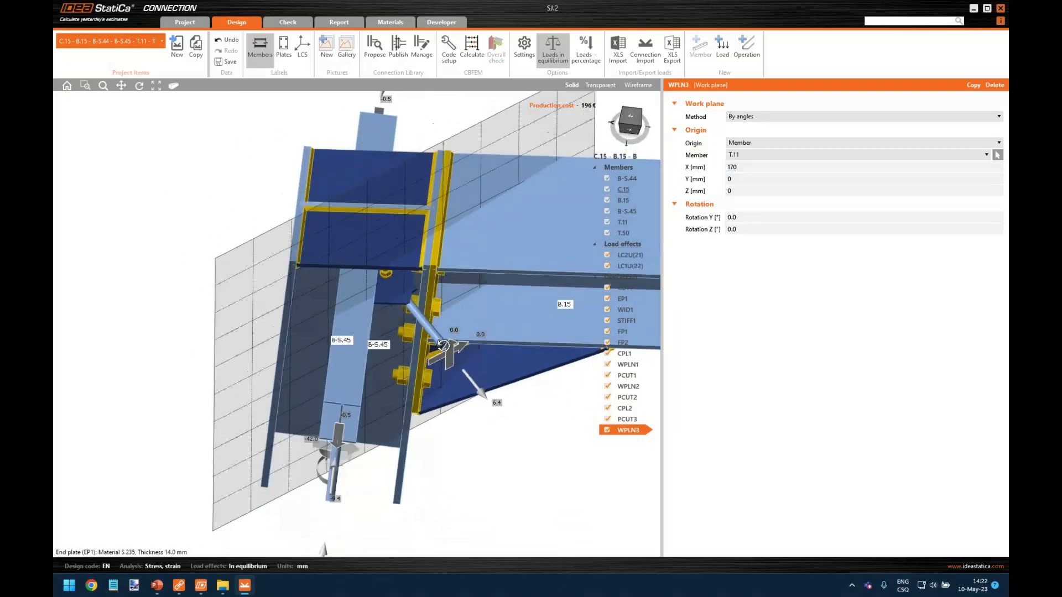
scroll(443, 345, "up", 8)
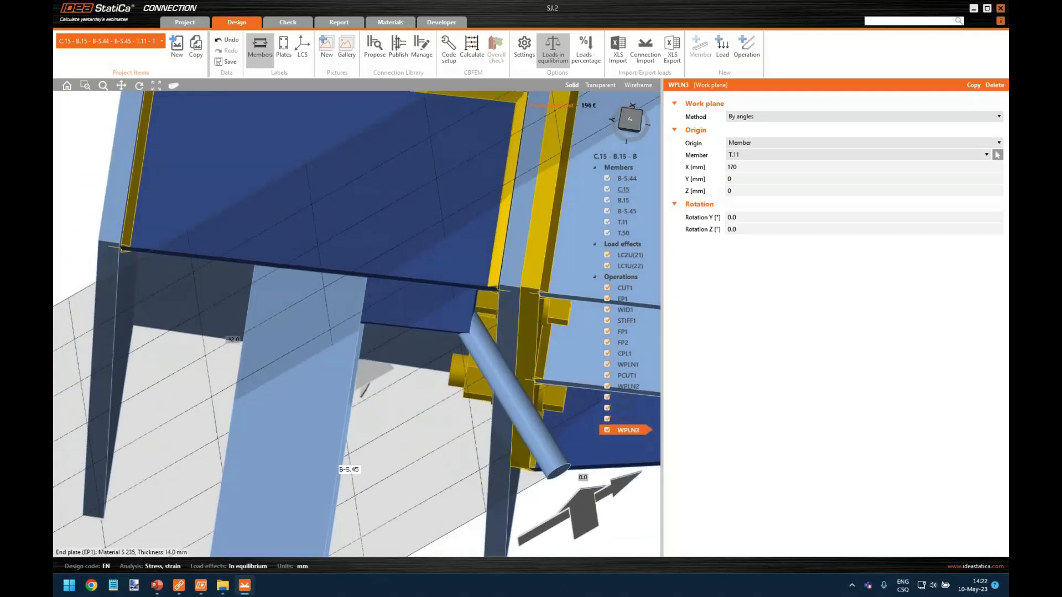
Add a plate cut that trims gusset plate CPL2a by work plane WPLN3.
left_click(747, 47)
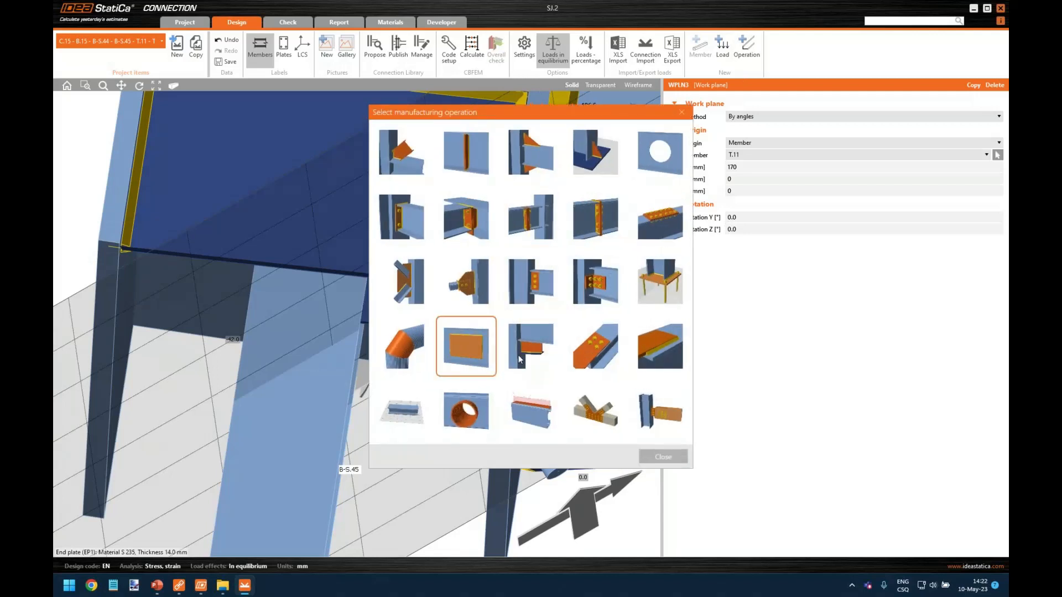
left_click(539, 348)
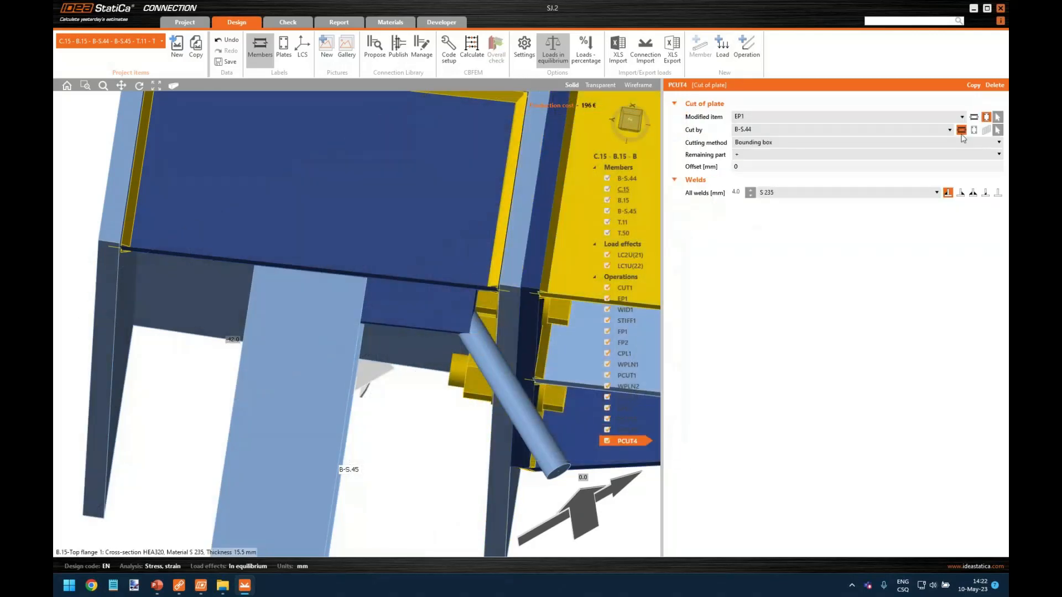
left_click(999, 118)
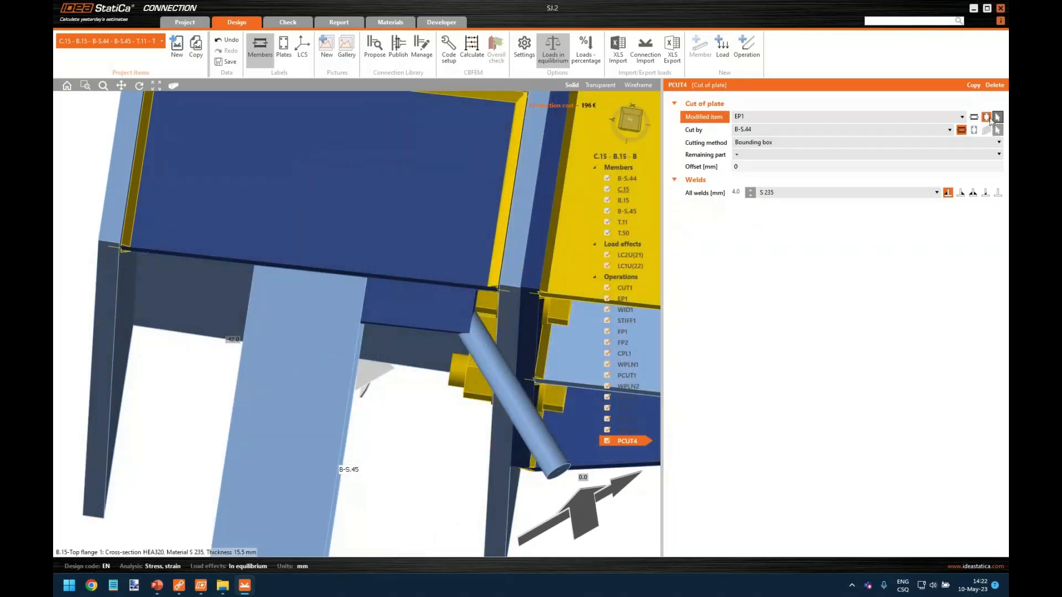
left_click(432, 312)
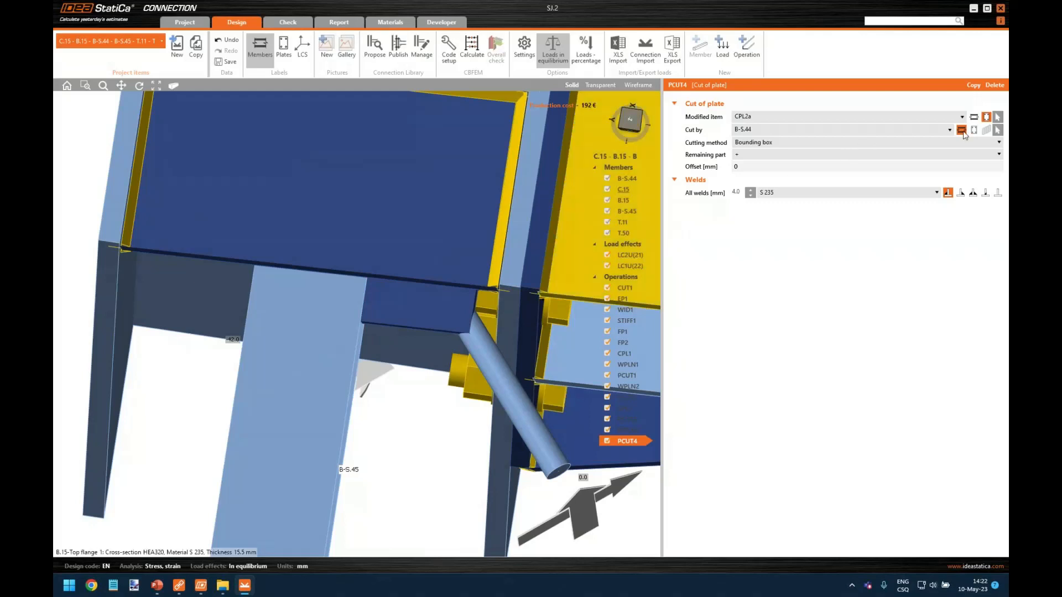
left_click(986, 130)
left_click(766, 133)
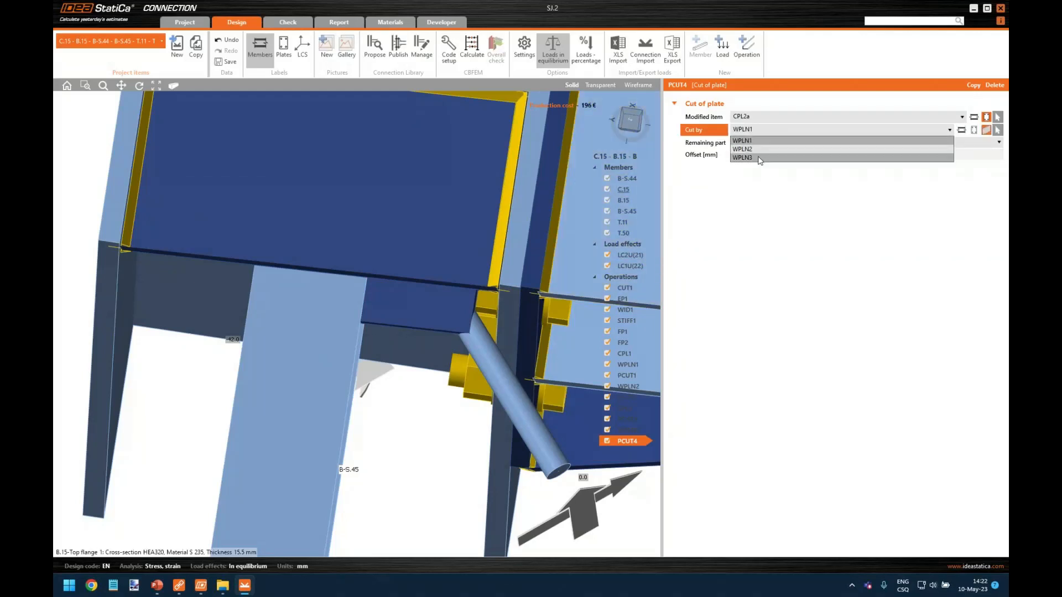
left_click(747, 142)
scroll(458, 332, "up", 5)
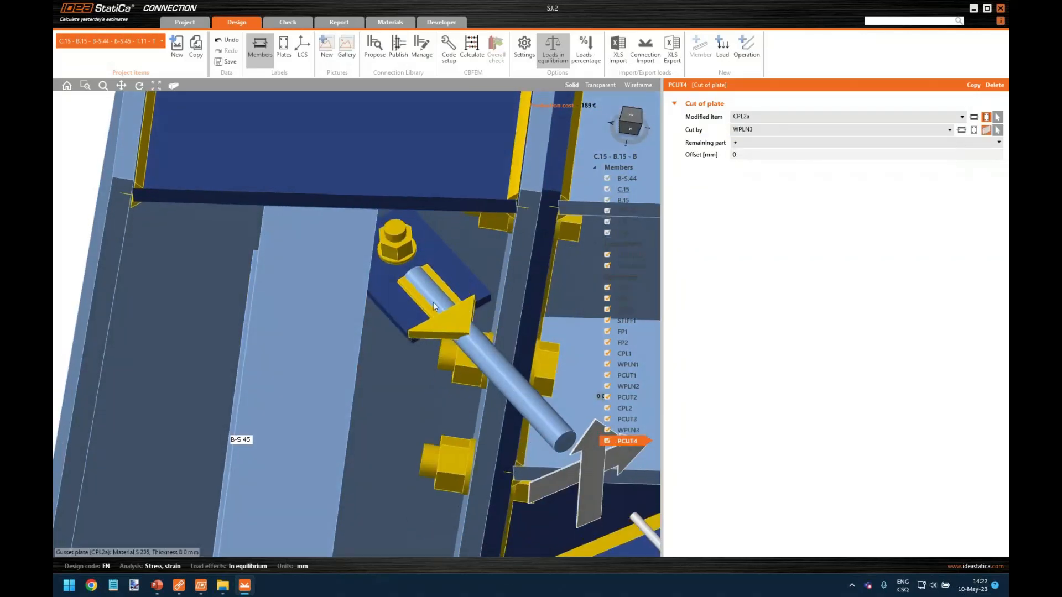
Switch the remaining part of the WPLN3 plate cut to the negative side and inspect the joint.
left_click(747, 143)
left_click(756, 161)
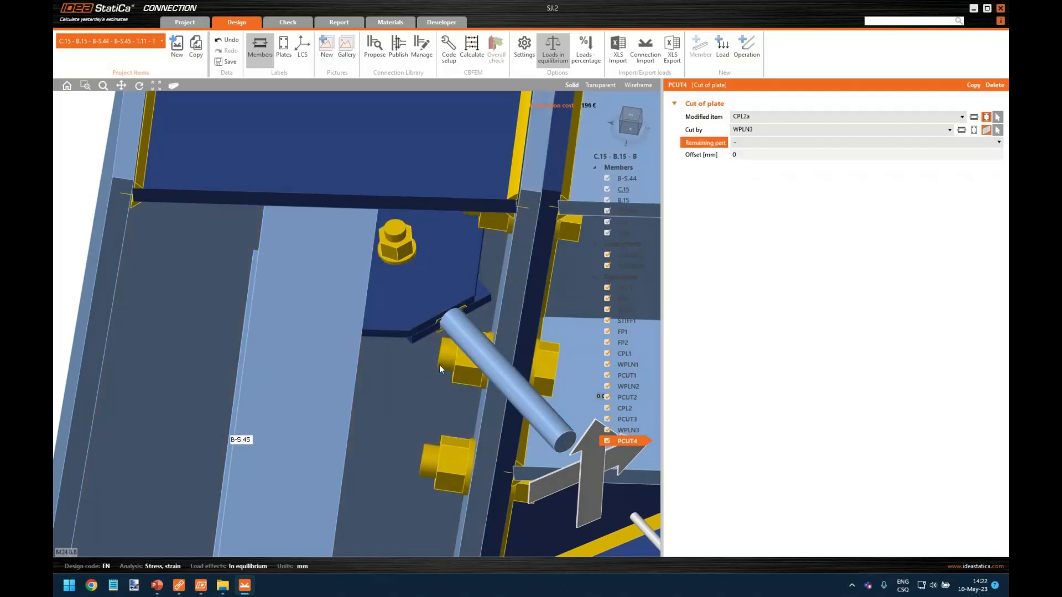
middle_click_drag(431, 359, 401, 218)
scroll(429, 283, "down", 3)
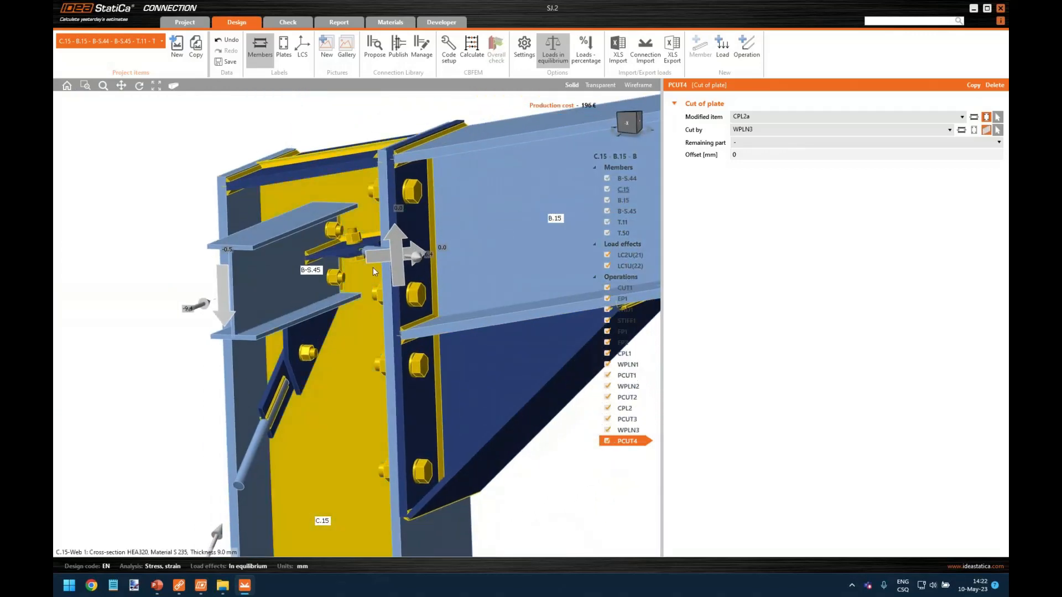
Set member T.50's model type to N-Vy-Vz and check the model type of member T.11.
middle_click_drag(374, 271, 292, 271)
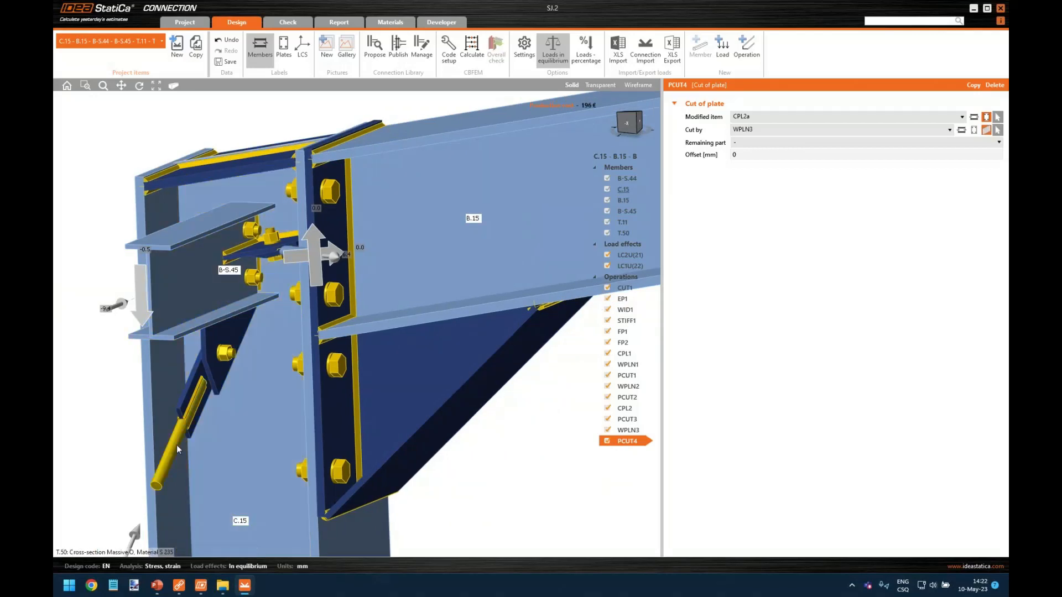
middle_click_drag(177, 445, 270, 372)
left_click(207, 392)
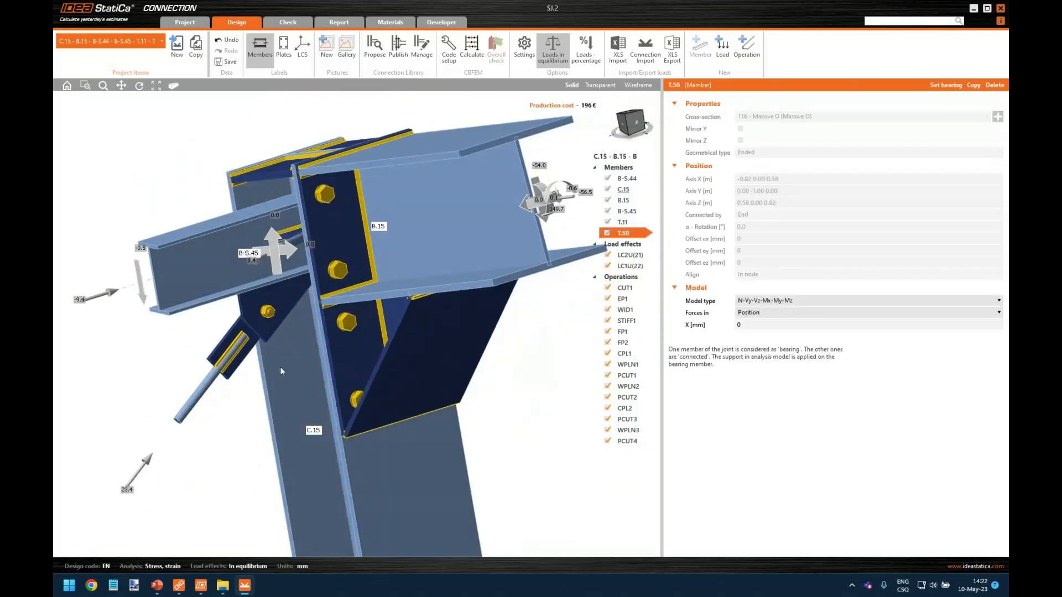
left_click(780, 302)
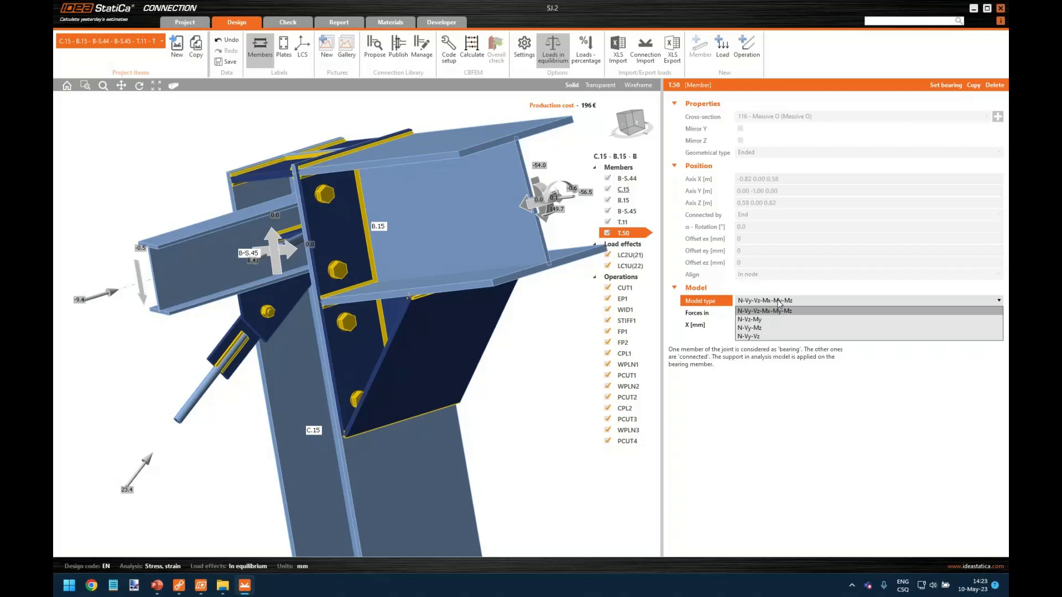
left_click(760, 336)
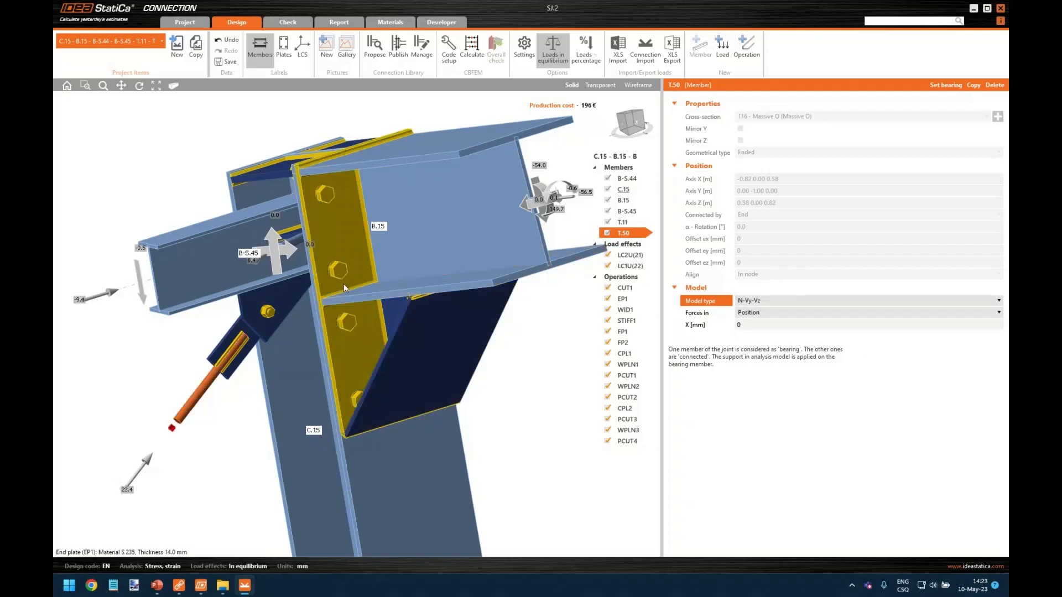
right_click_drag(357, 293, 318, 339)
left_click(318, 339)
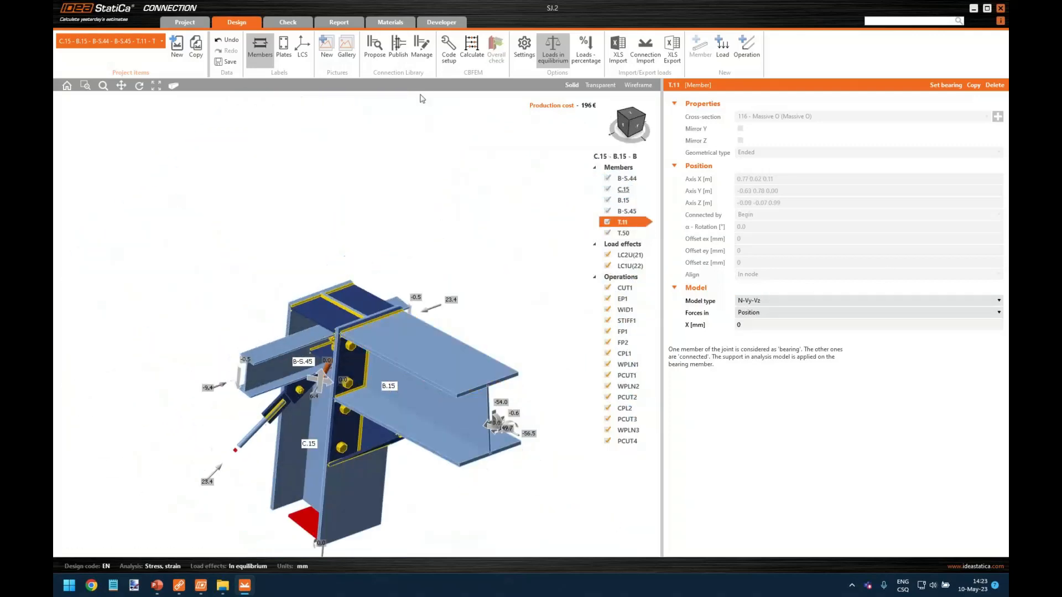
Calculate the connection and inspect the overall check results on the joint model.
left_click(472, 49)
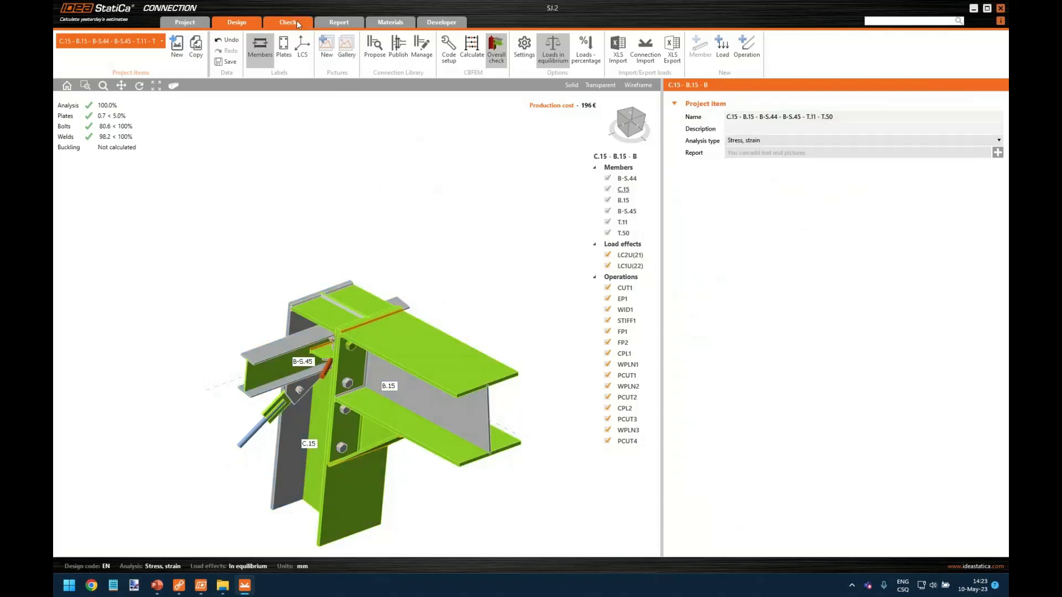
middle_click_drag(350, 190, 342, 156)
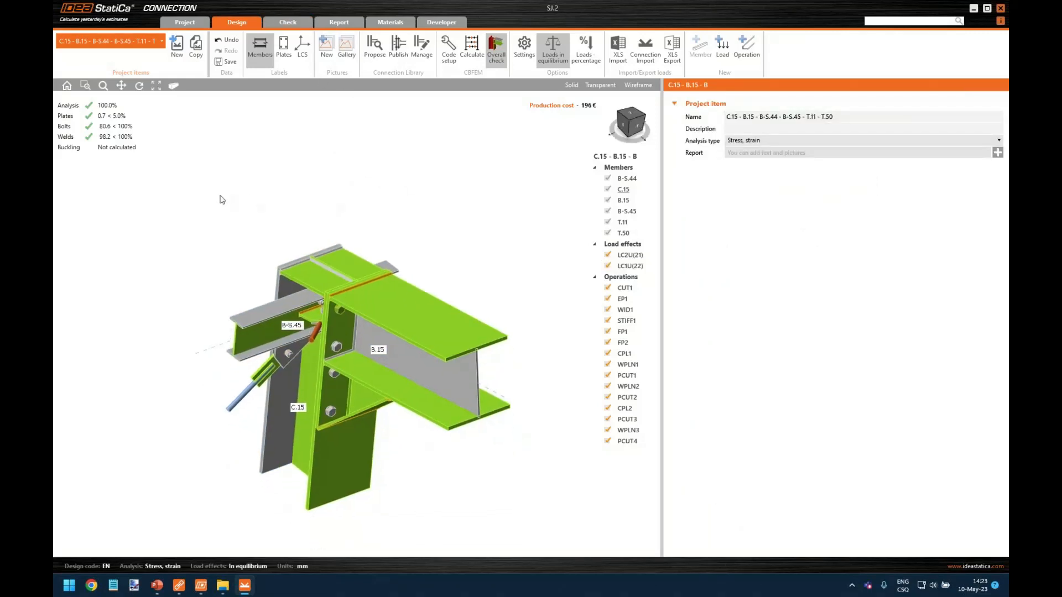
mouse_move(421, 241)
middle_mouse_down()
mouse_move(440, 266)
mouse_move(429, 188)
mouse_move(430, 268)
mouse_move(341, 225)
mouse_move(423, 252)
middle_mouse_up()
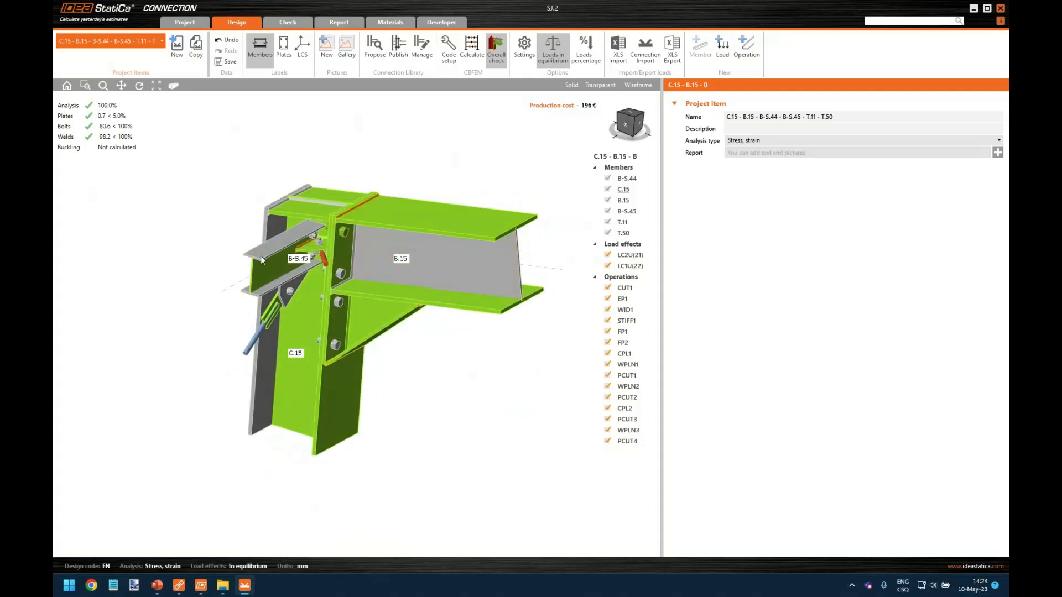
middle_click_drag(325, 170, 317, 184)
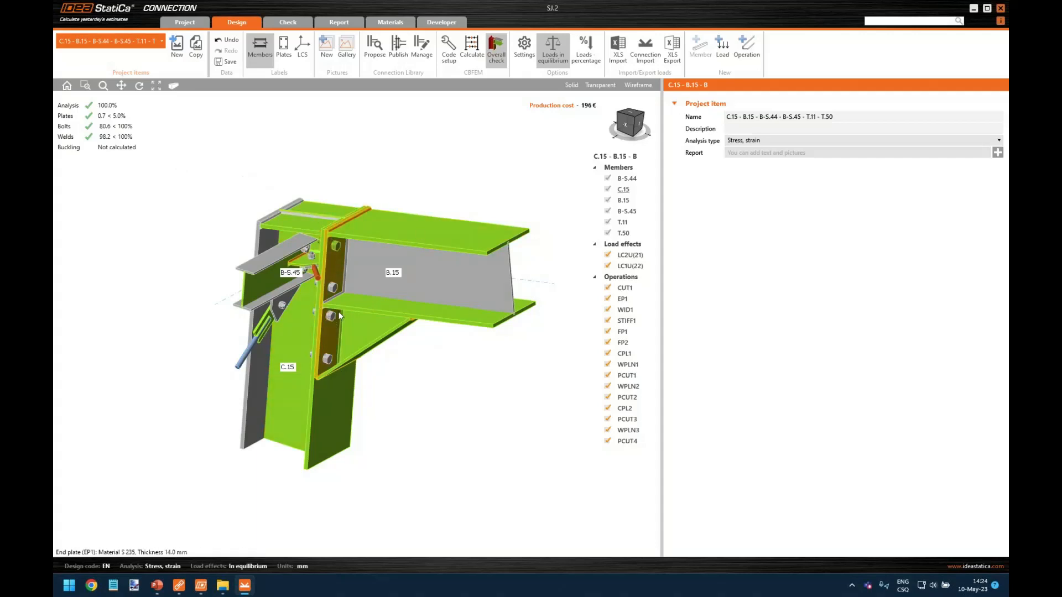
mouse_move(373, 185)
right_mouse_down()
mouse_move(378, 200)
mouse_move(389, 190)
mouse_move(375, 202)
right_mouse_up()
scroll(331, 208, "up", 1)
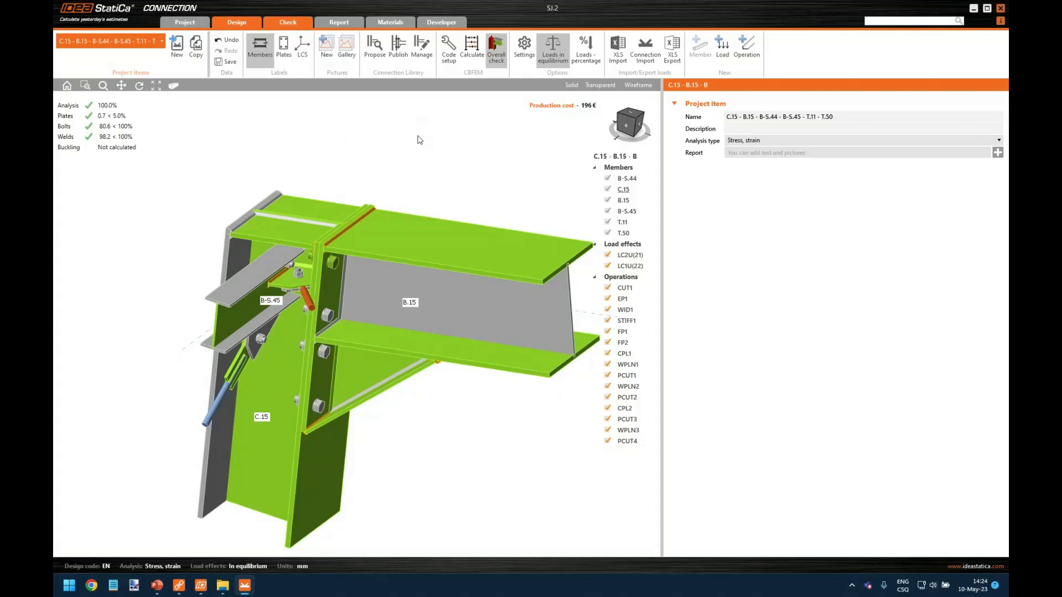
Review the bolt check results and expand the detailed check of bolt B2.
left_click(302, 28)
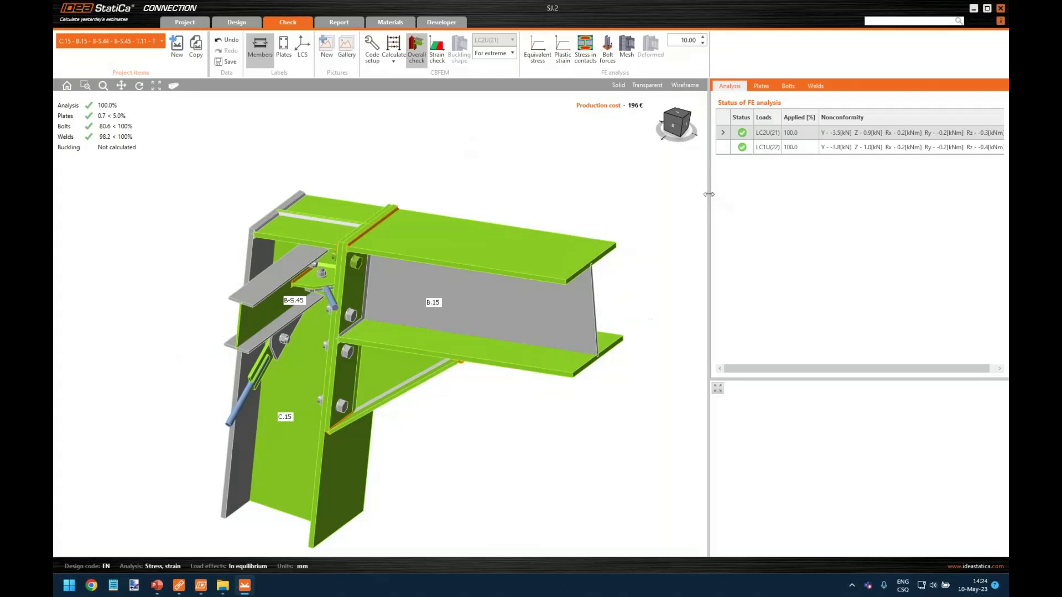
left_click_drag(708, 194, 612, 200)
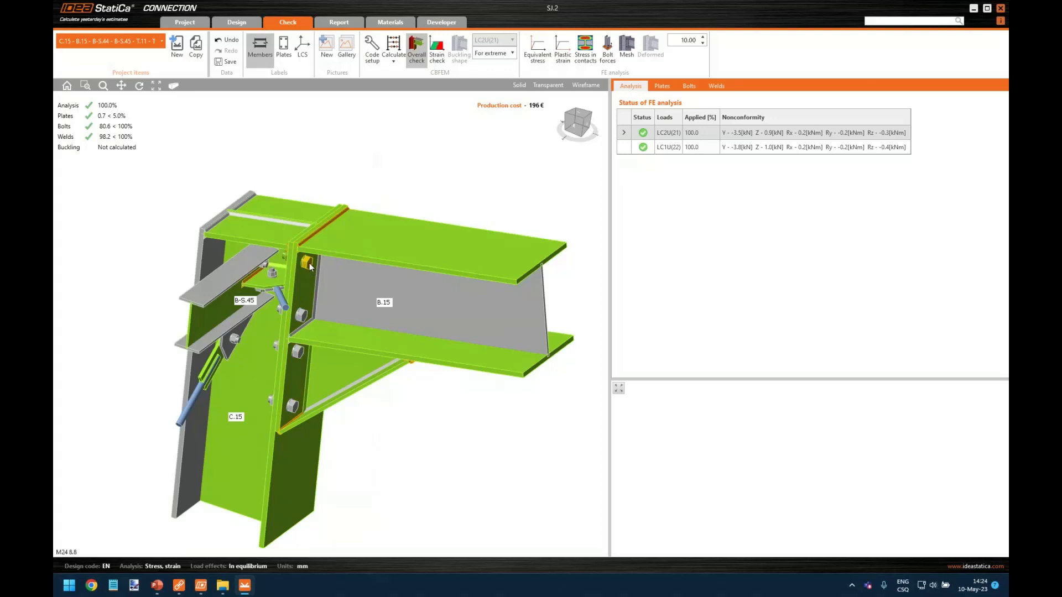
left_click(689, 86)
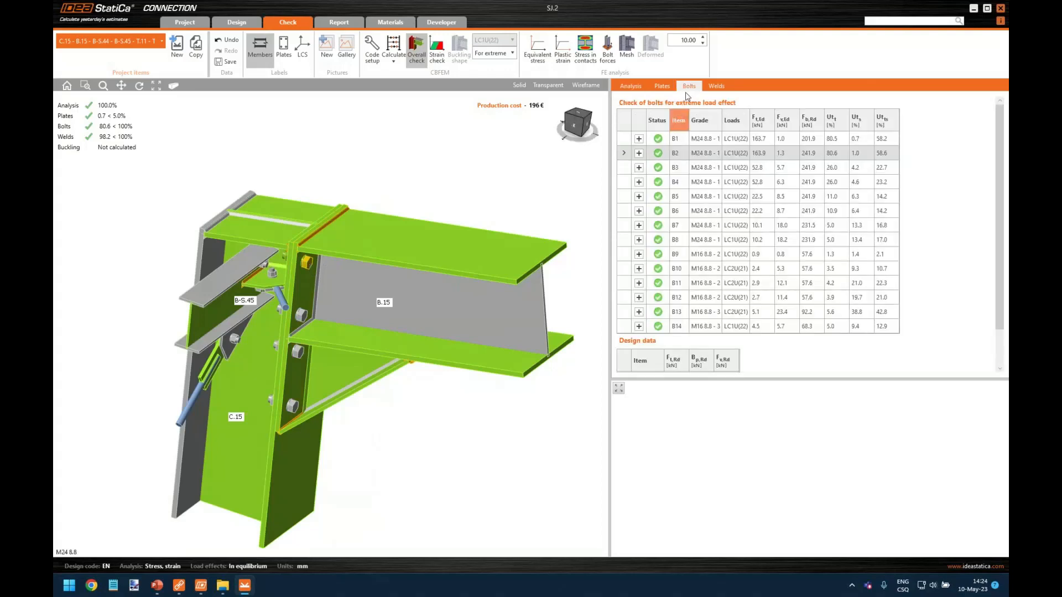
left_click(680, 155)
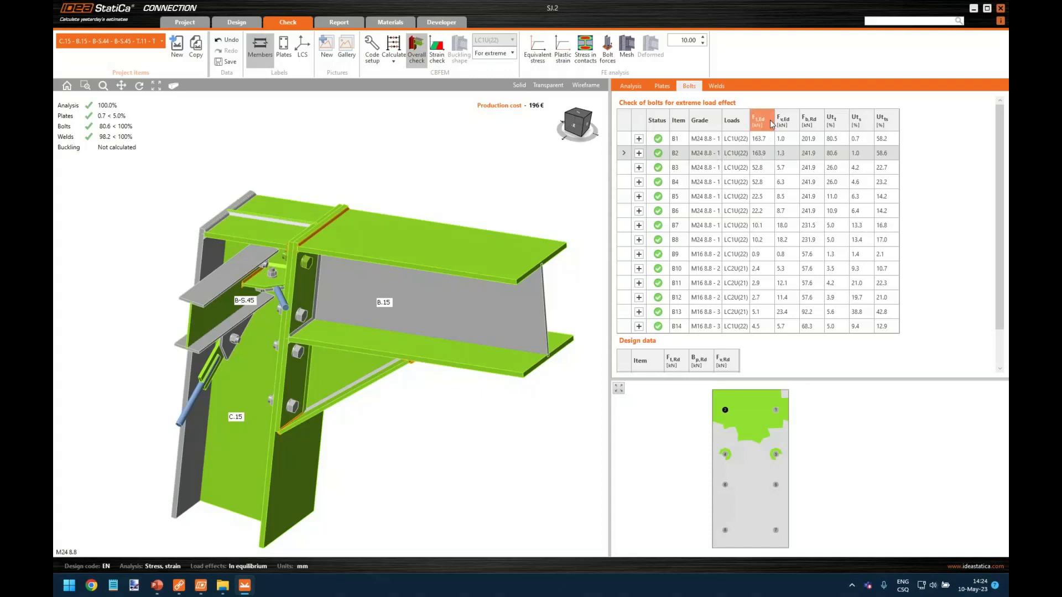
left_click(639, 153)
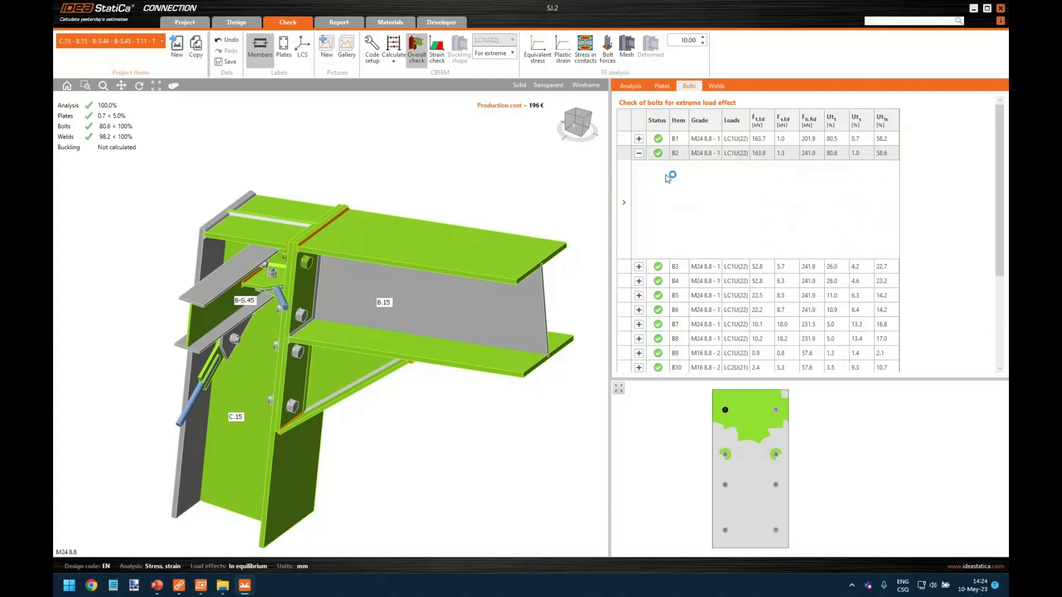
Read through bolt B2's resistance and utilization formulas in a print preview, and close the preview.
right_click(735, 207)
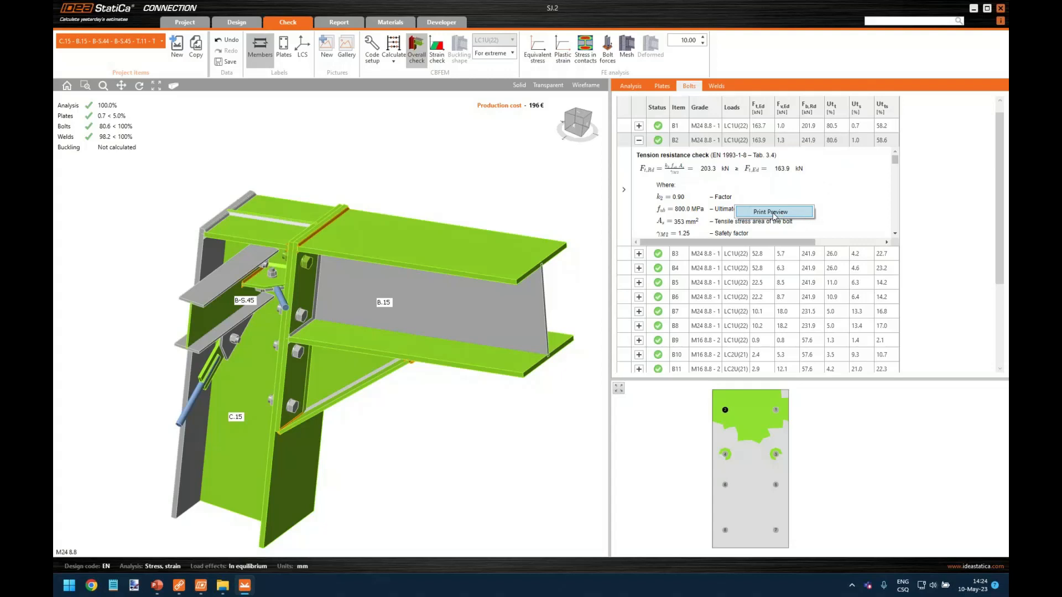
left_click(774, 213)
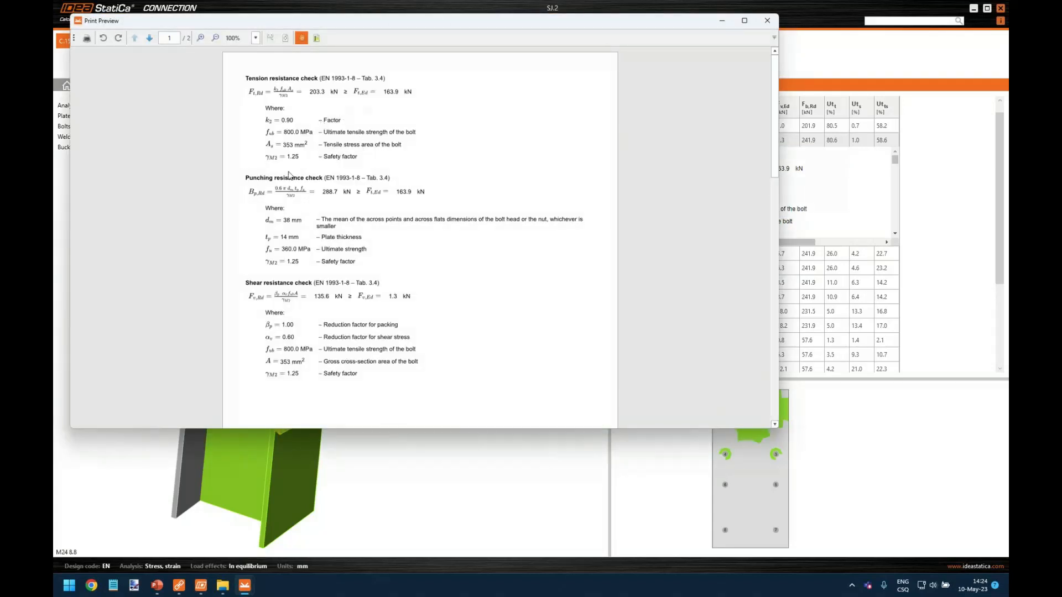
scroll(335, 210, "down", 2)
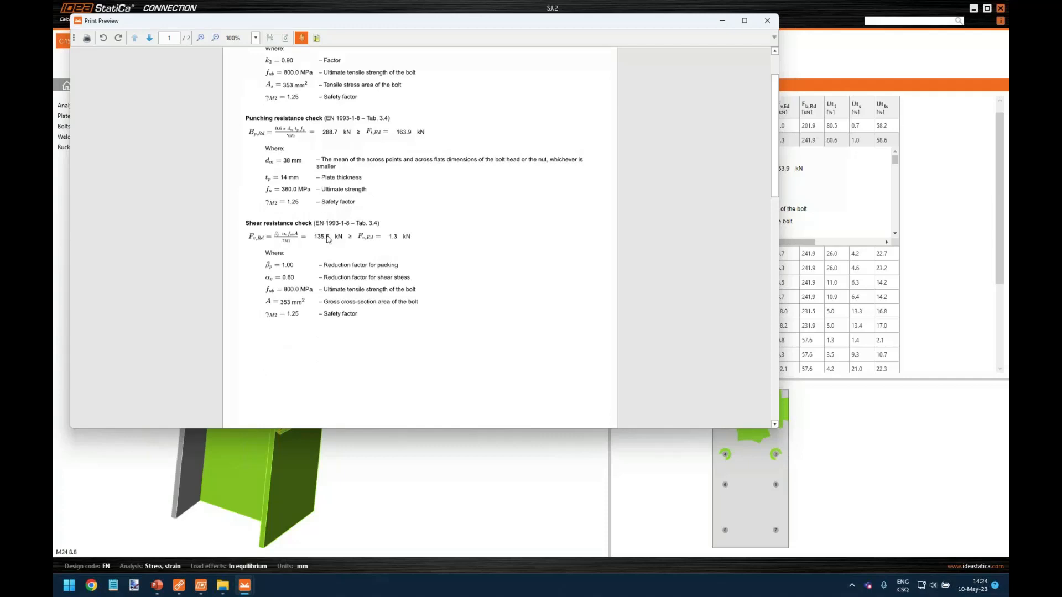
scroll(334, 249, "down", 12)
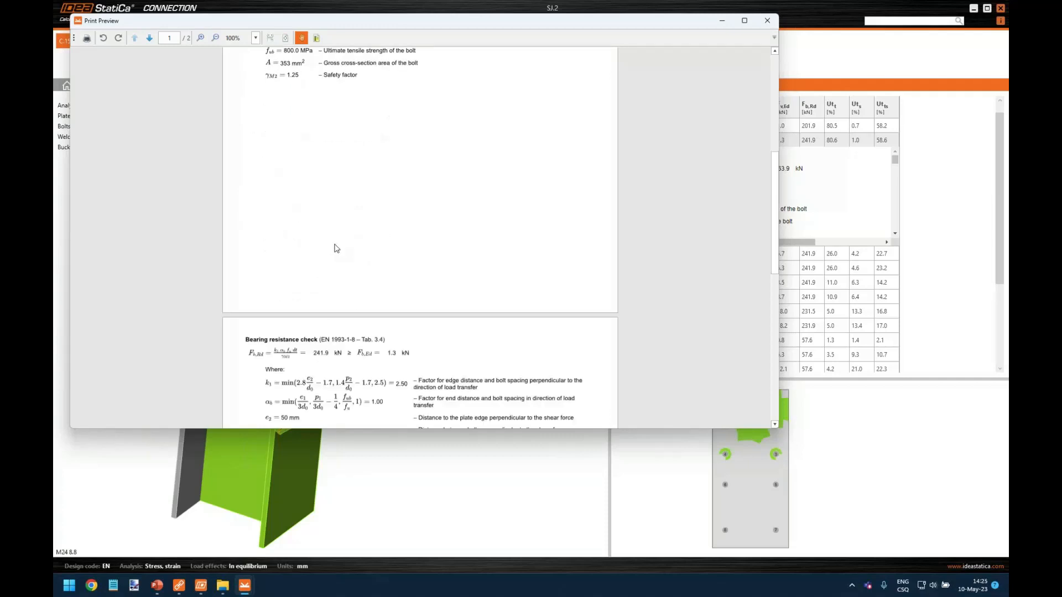
scroll(325, 204, "down", 10)
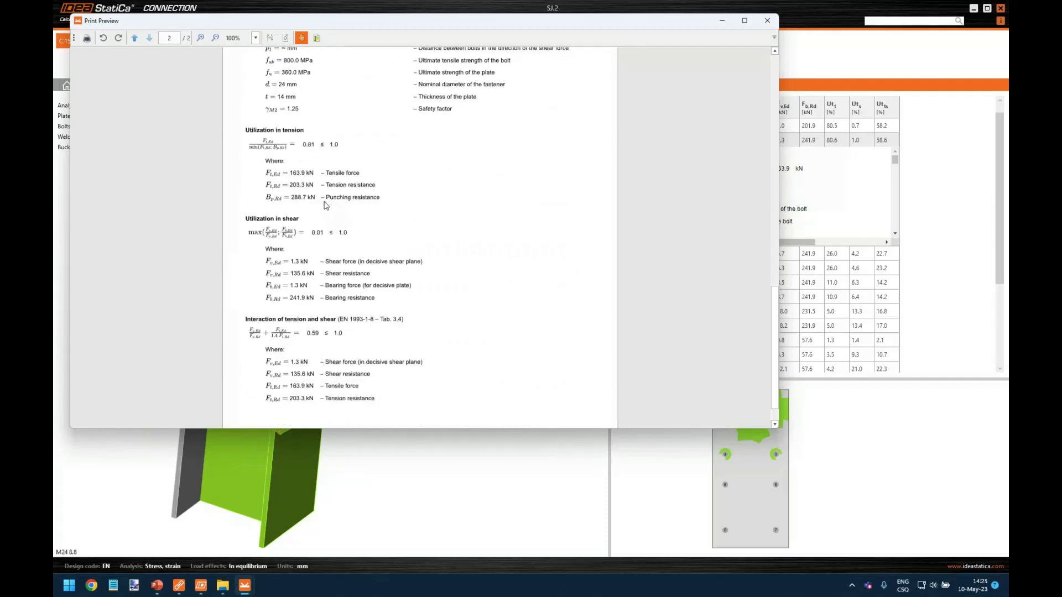
left_click(767, 21)
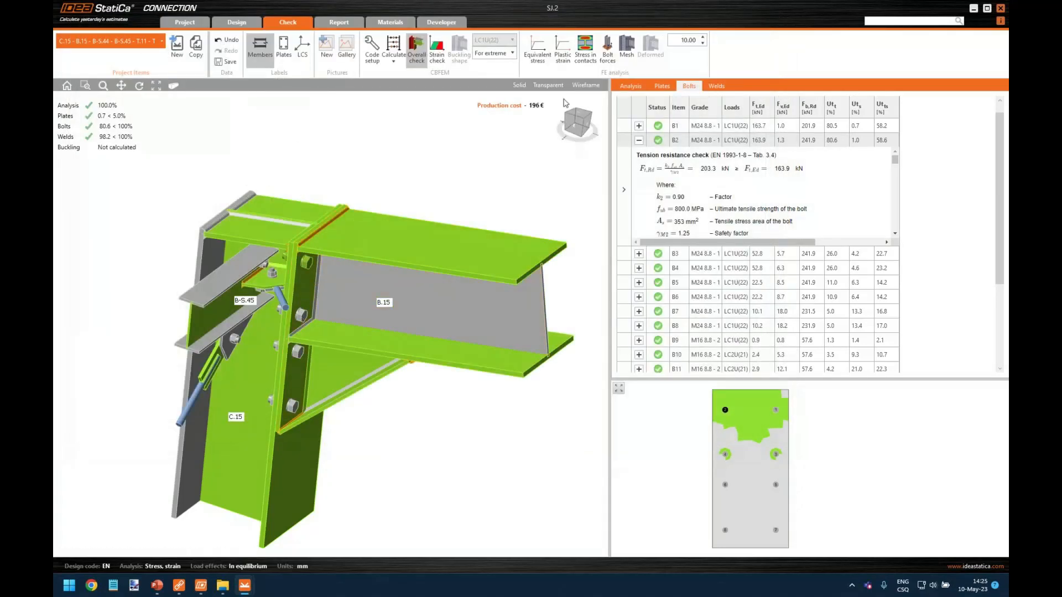
Display the equivalent stress with the mesh on the deformed joint and inspect it.
left_click(542, 53)
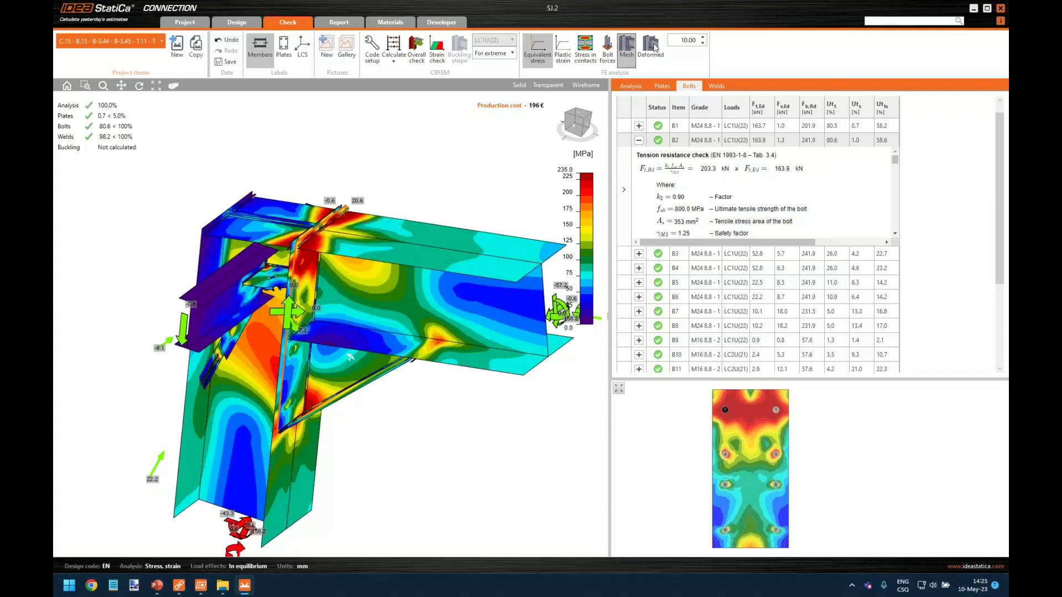
left_click(652, 50)
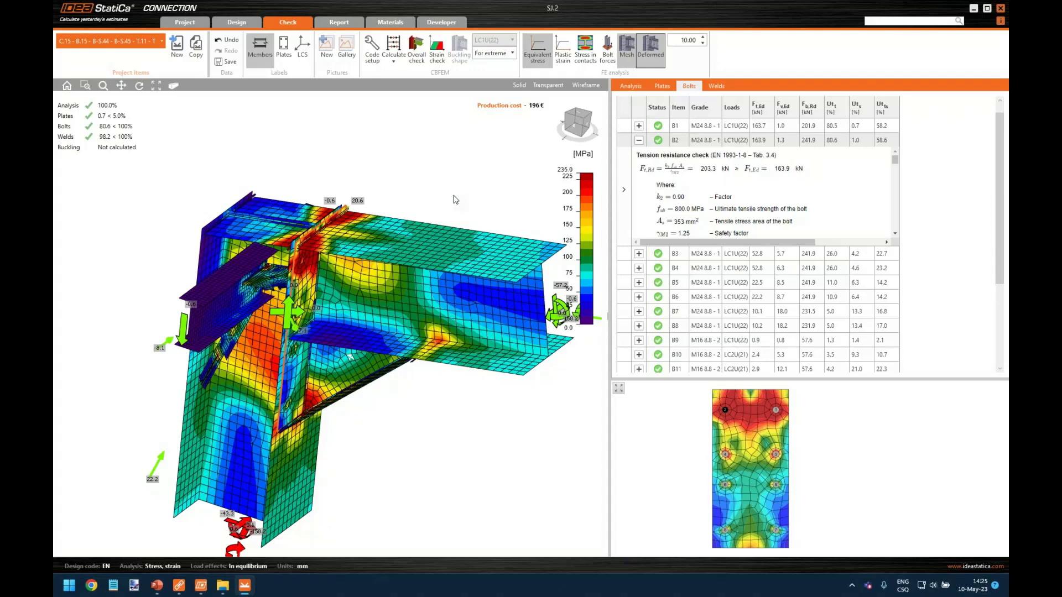
middle_click_drag(436, 219, 433, 223)
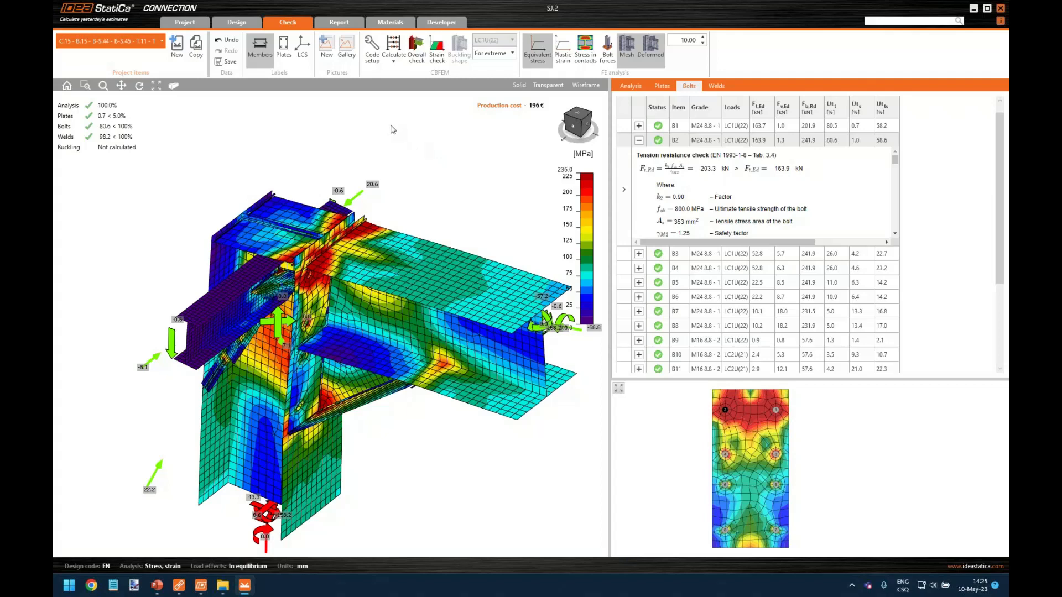
Generate the detailed report for the current connection and look through its plate check results.
left_click(345, 23)
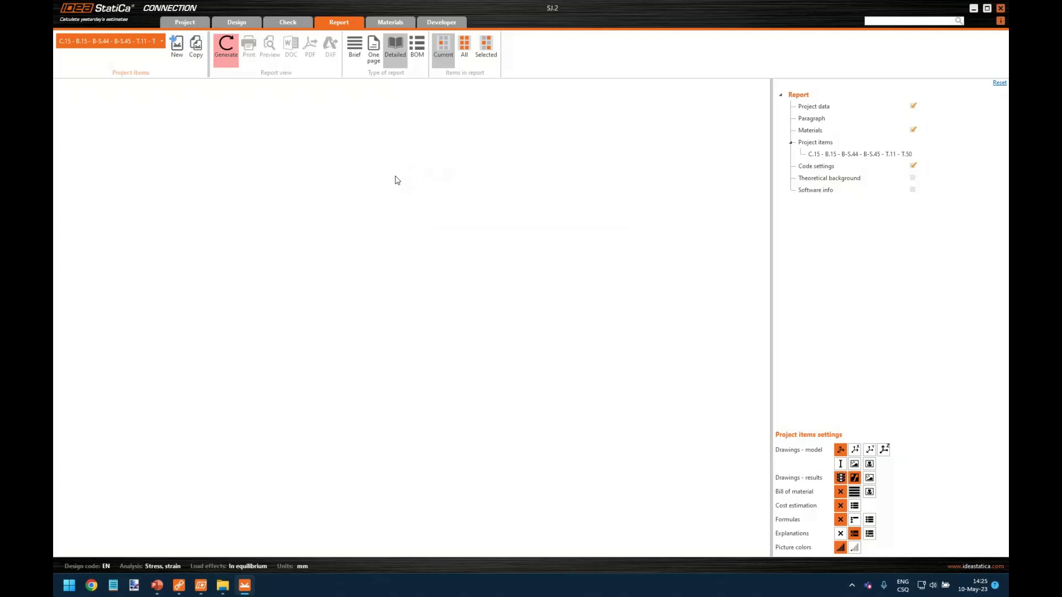
left_click(227, 45)
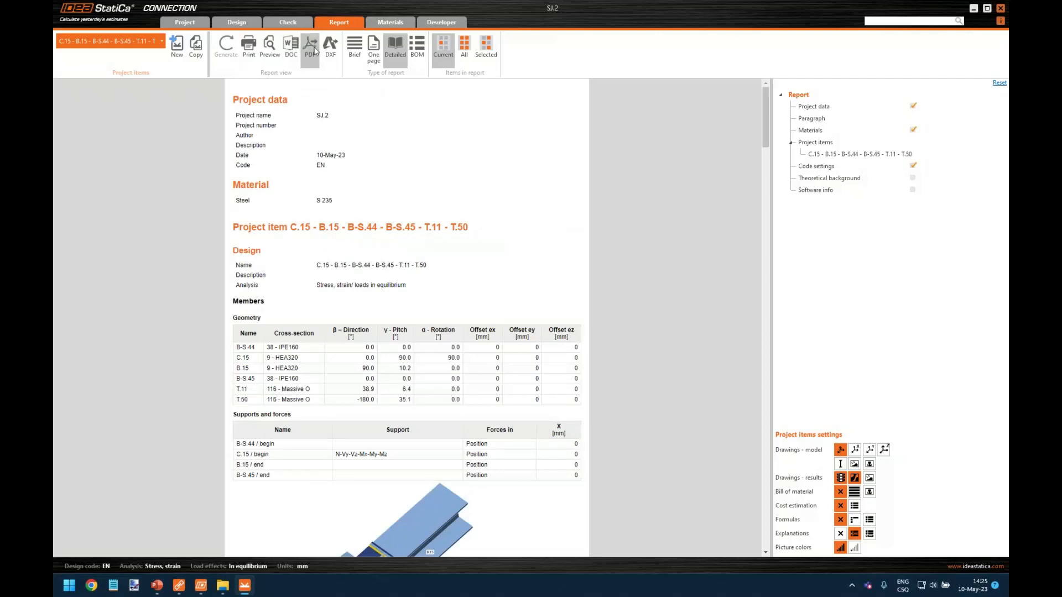
left_click_drag(766, 114, 759, 268)
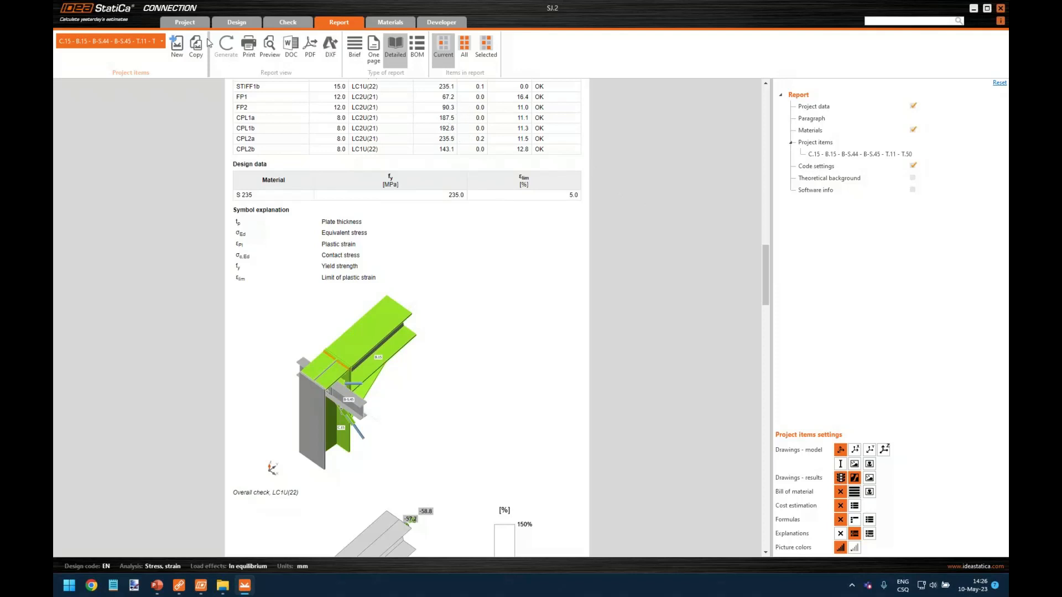
Go back to the joint's design view, and close the SJ.2 connection to switch to Checkbot.
left_click(242, 24)
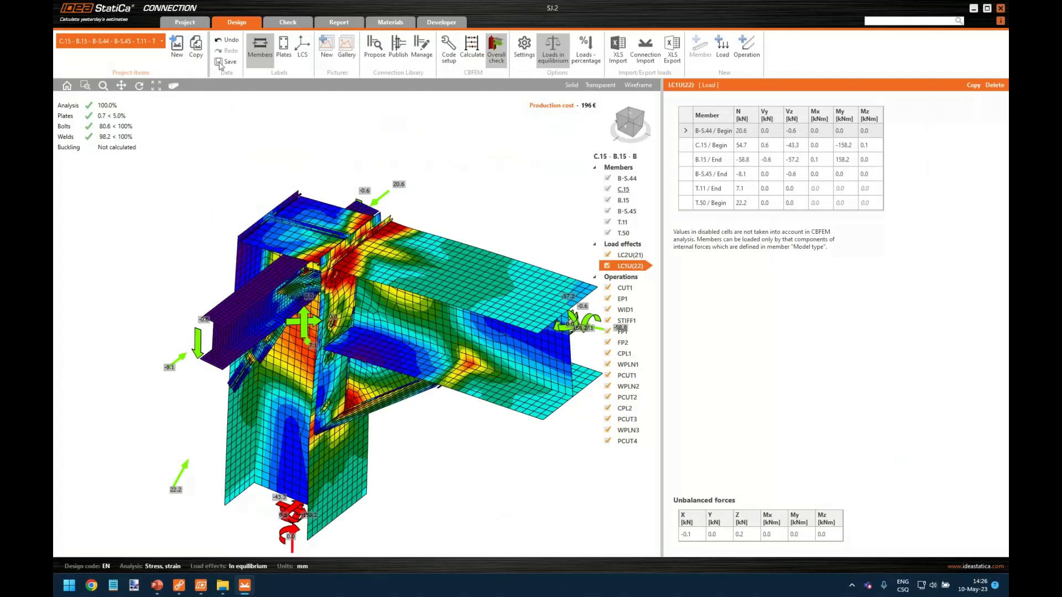
left_click(1001, 9)
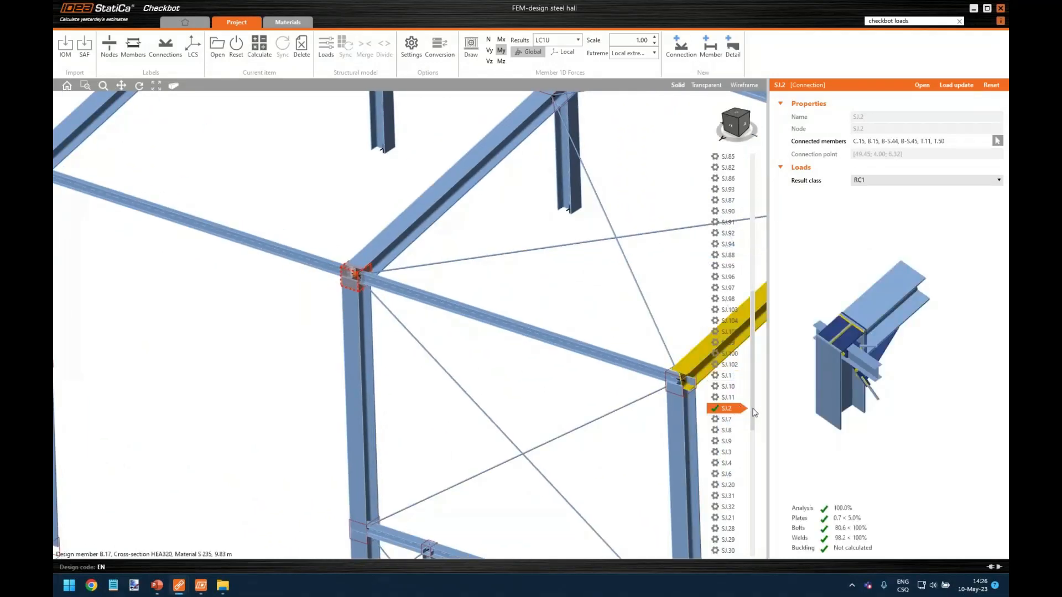
Look at connection SJ.7, select SJ.2 again, and examine its location in the steel hall and its check summary.
scroll(724, 365, "down", 2)
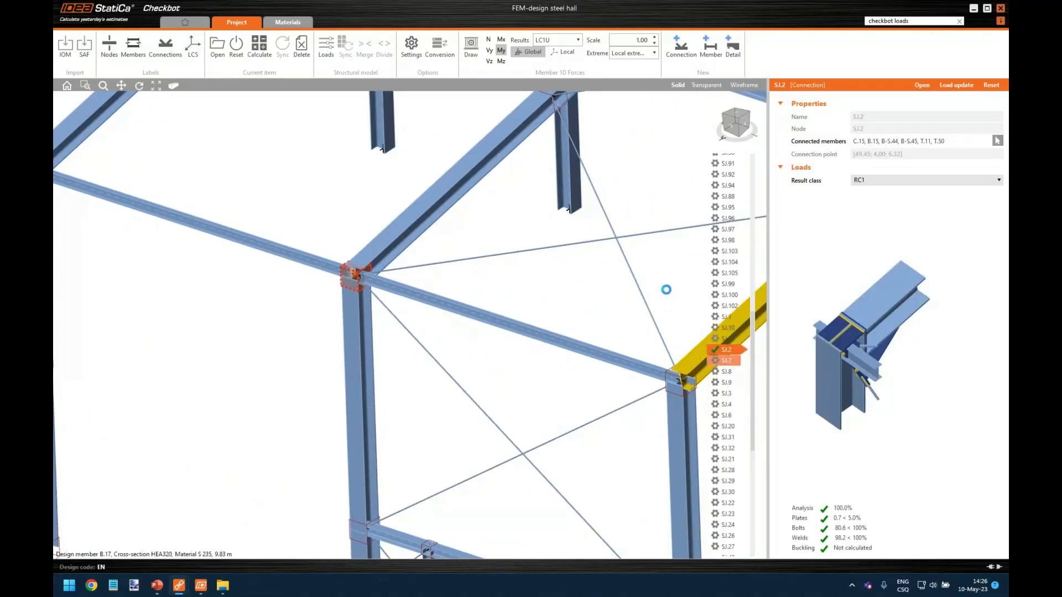
left_click(726, 361)
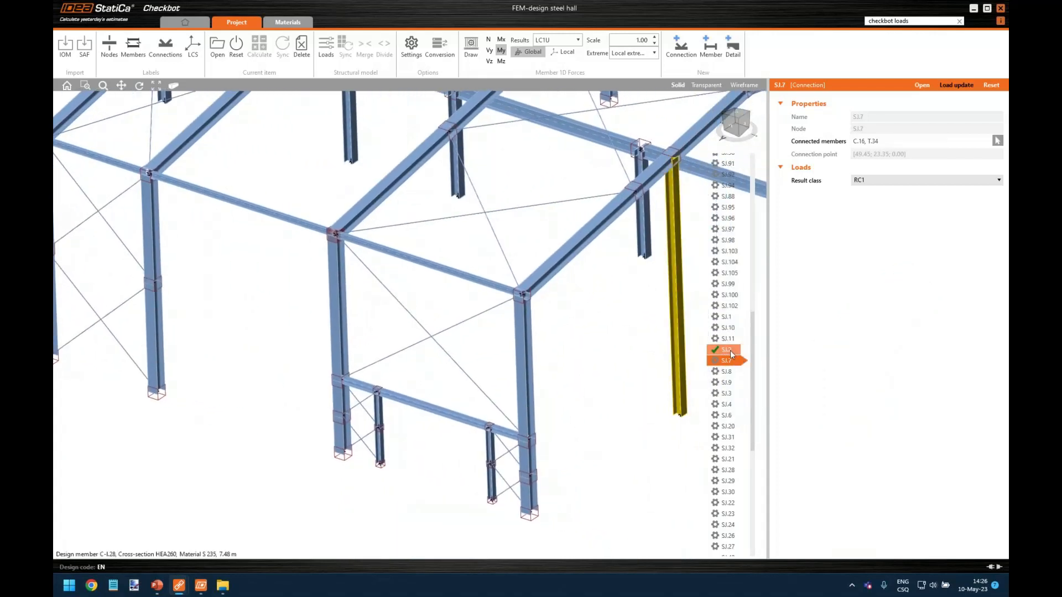
left_click(729, 351)
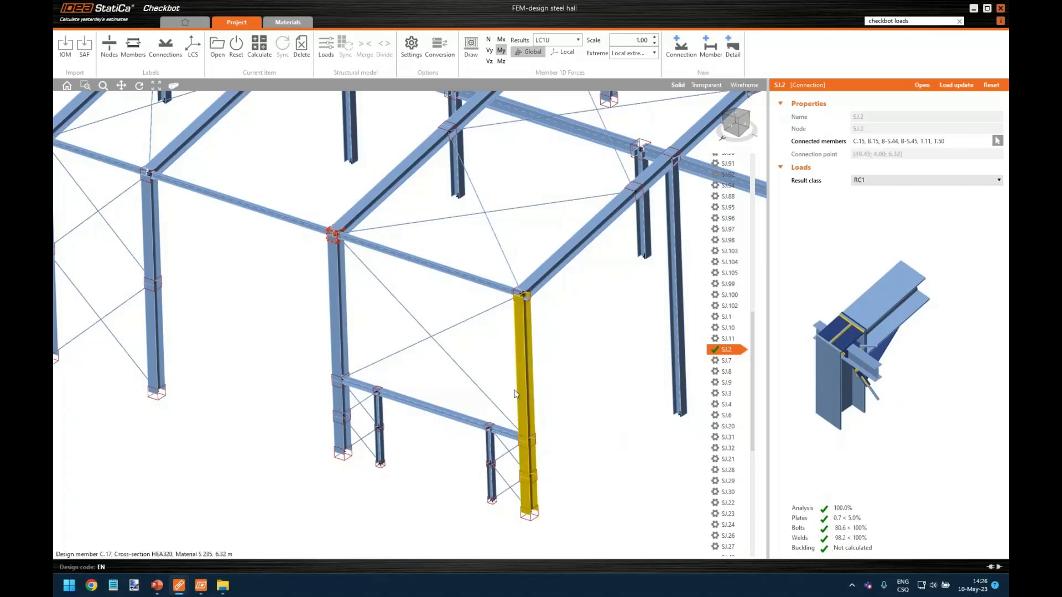
scroll(431, 340, "down", 3)
middle_click_drag(353, 319, 361, 339)
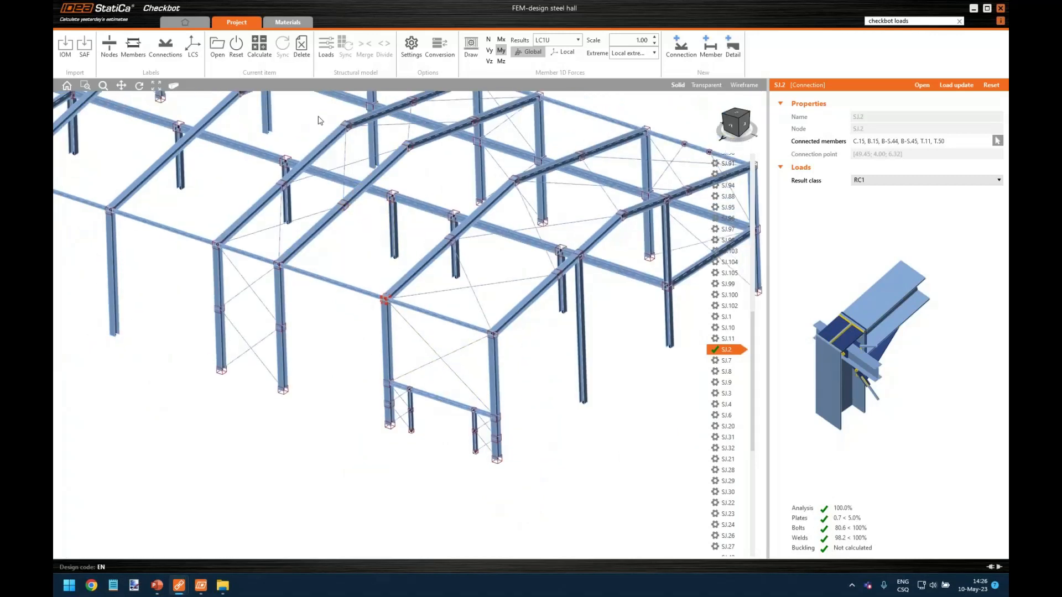